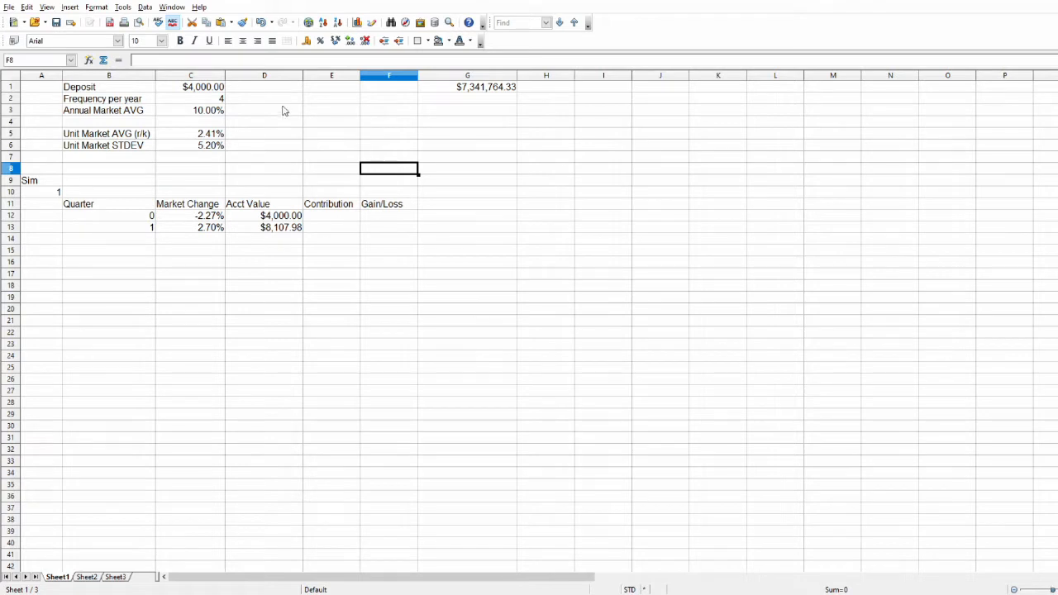
Set the deposit amount in C1 to 2000.
{"action": "left_click", "coordinate": [204, 89]}
{"action": "type", "text": "2000"}
{"action": "key", "text": "Return"}
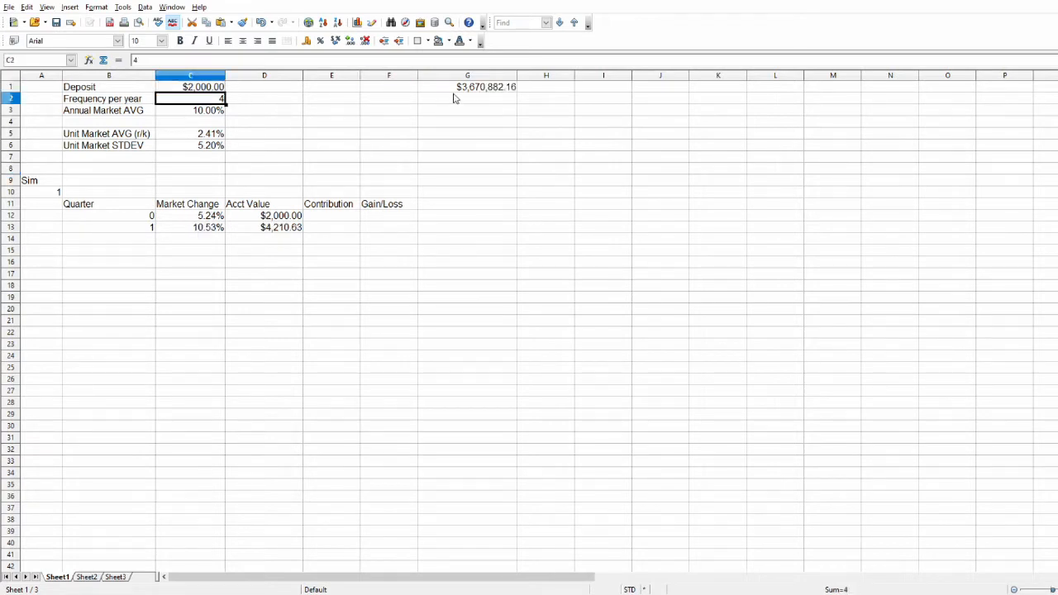
Review the deposit and frequency-per-year labels and their values in rows 1 and 2.
{"action": "left_click", "coordinate": [219, 89]}
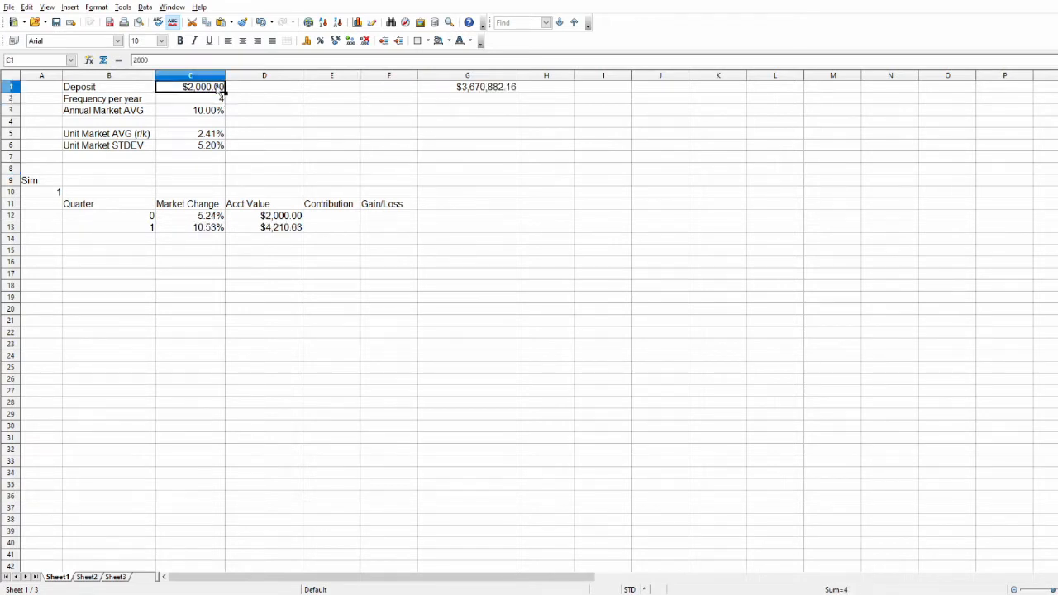
{"action": "left_click", "coordinate": [111, 91]}
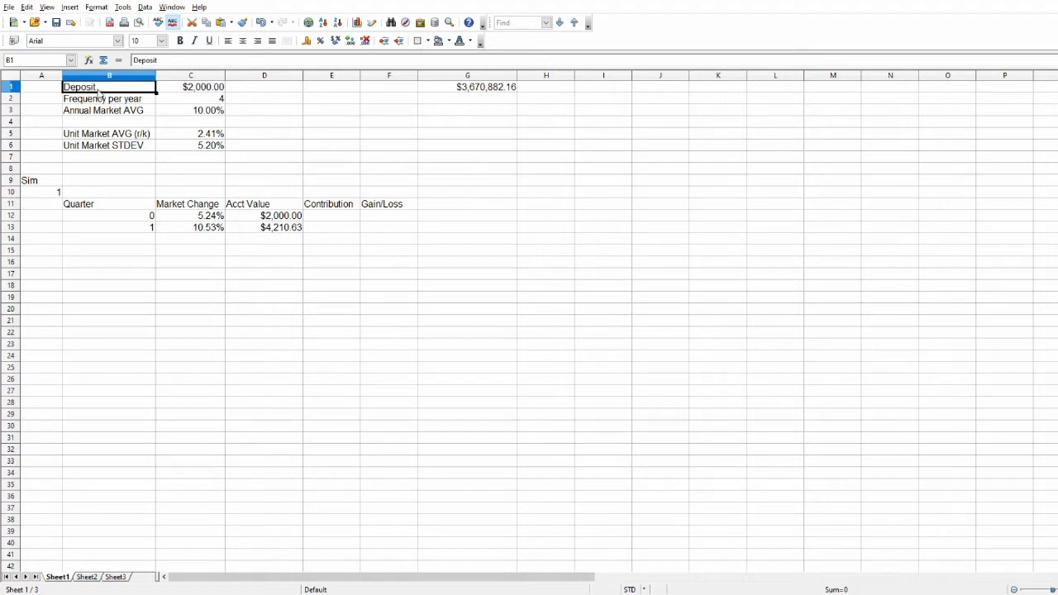
{"action": "left_click", "coordinate": [199, 93]}
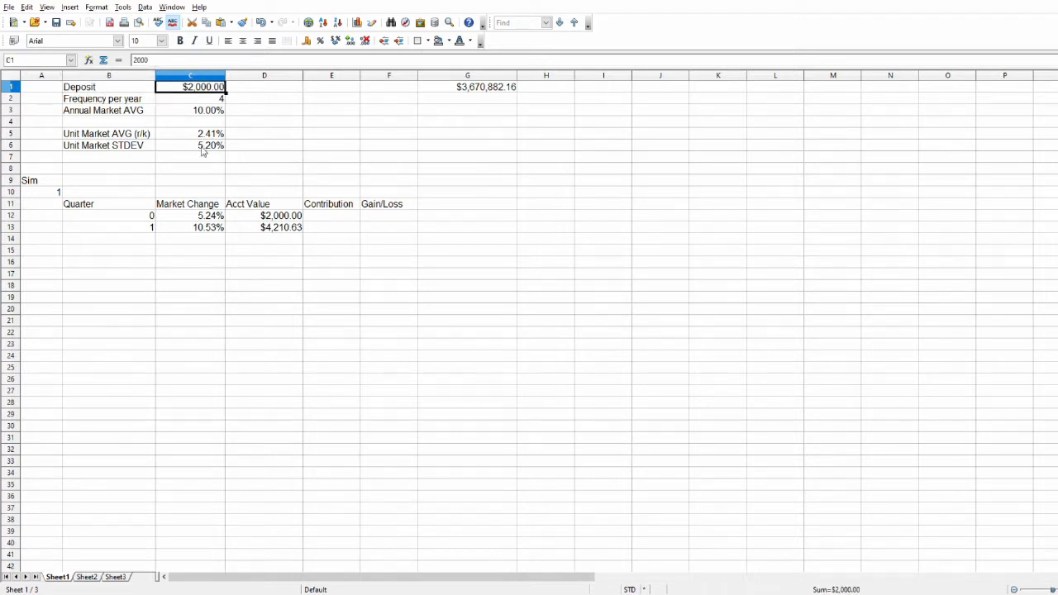
{"action": "left_click", "coordinate": [118, 101]}
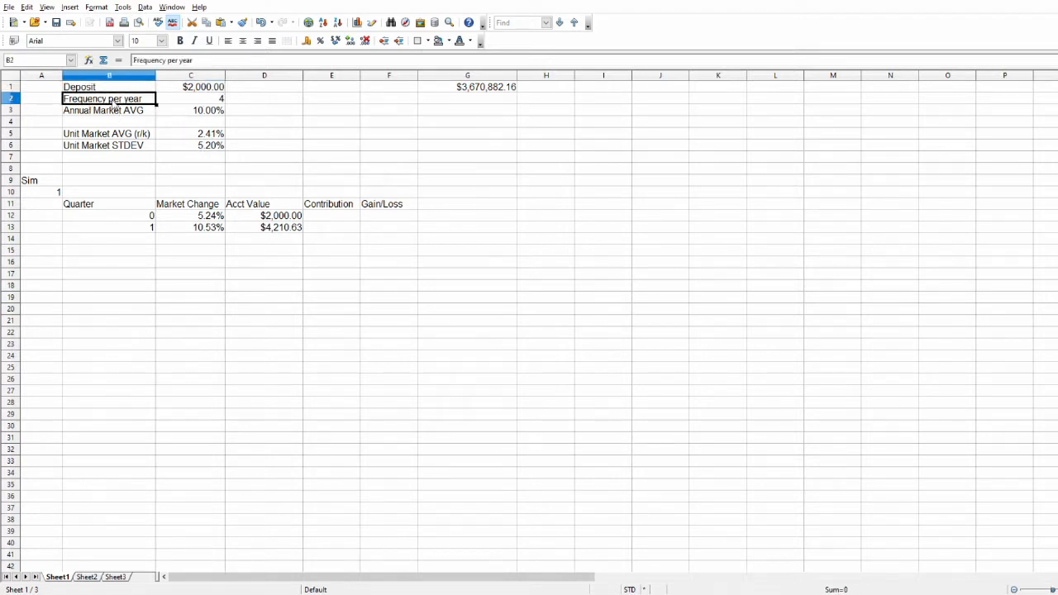
{"action": "left_click", "coordinate": [191, 103]}
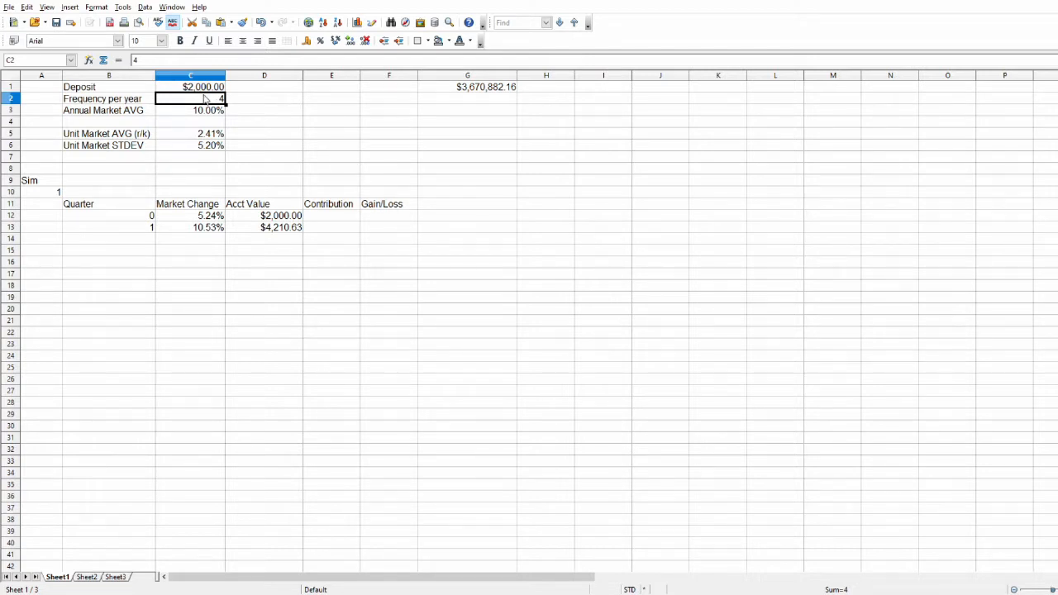
Try annual market averages of 12% and 5% in C3, and return the value to 10%.
{"action": "key", "text": "Down"}
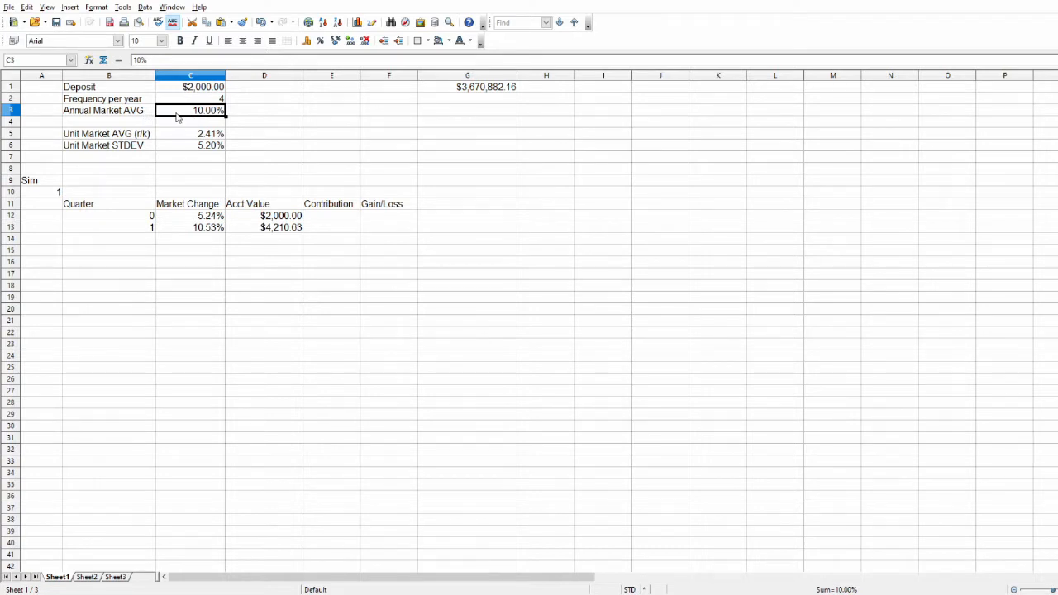
{"action": "type", "text": "12%"}
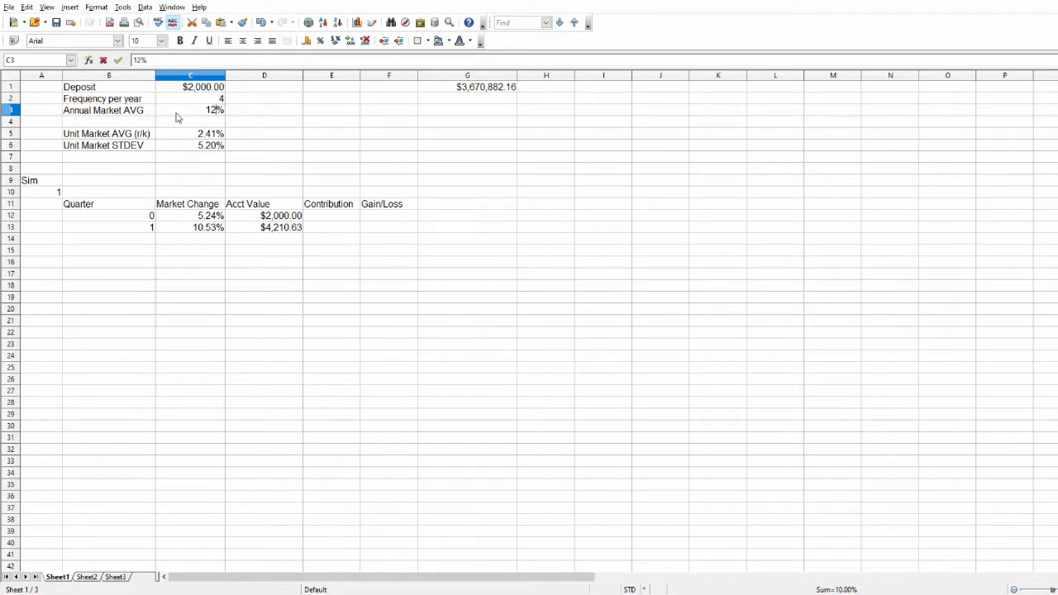
{"action": "key", "text": "Return"}
{"action": "left_click", "coordinate": [176, 117]}
{"action": "type", "text": "5%"}
{"action": "key", "text": "Return"}
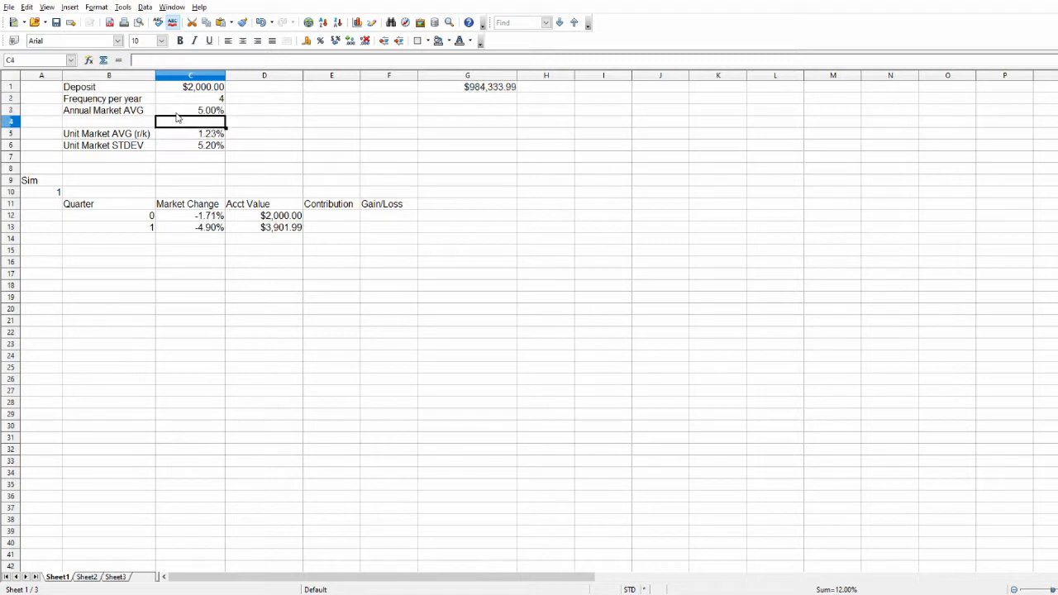
{"action": "left_click", "coordinate": [176, 116]}
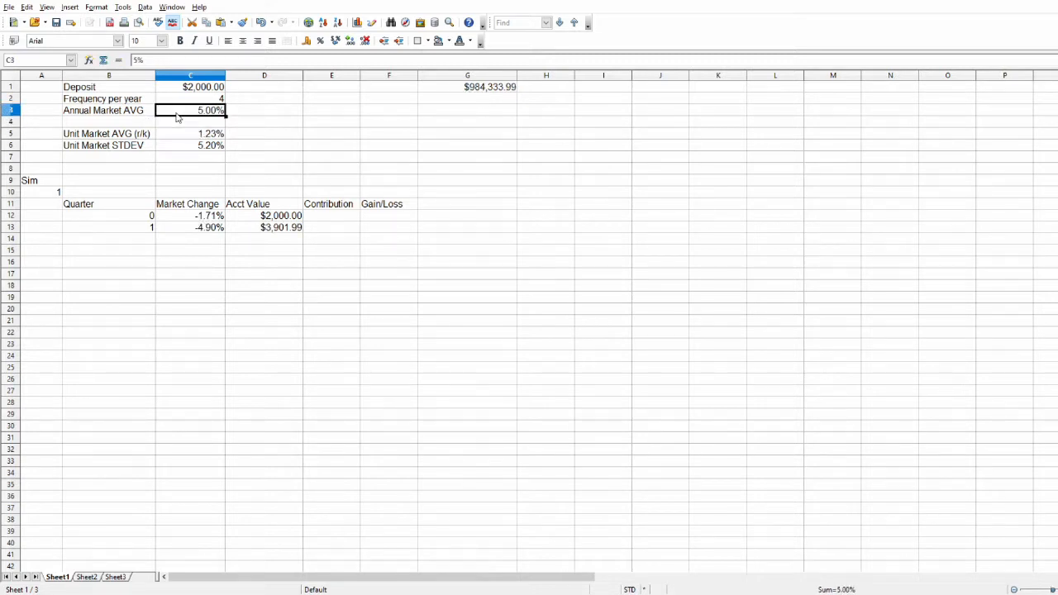
{"action": "type", "text": "10%"}
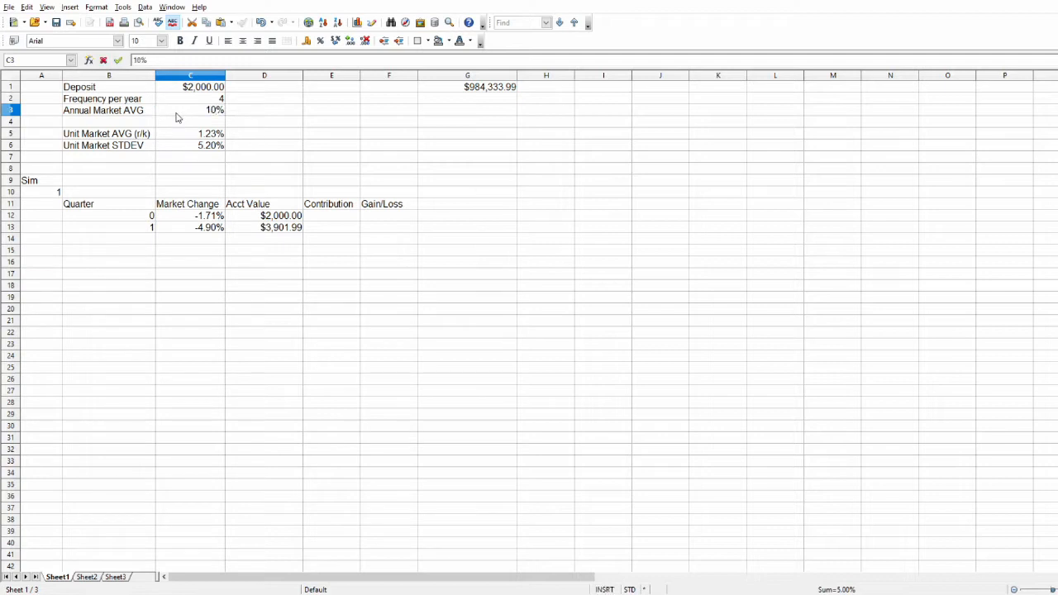
{"action": "key", "text": "Return"}
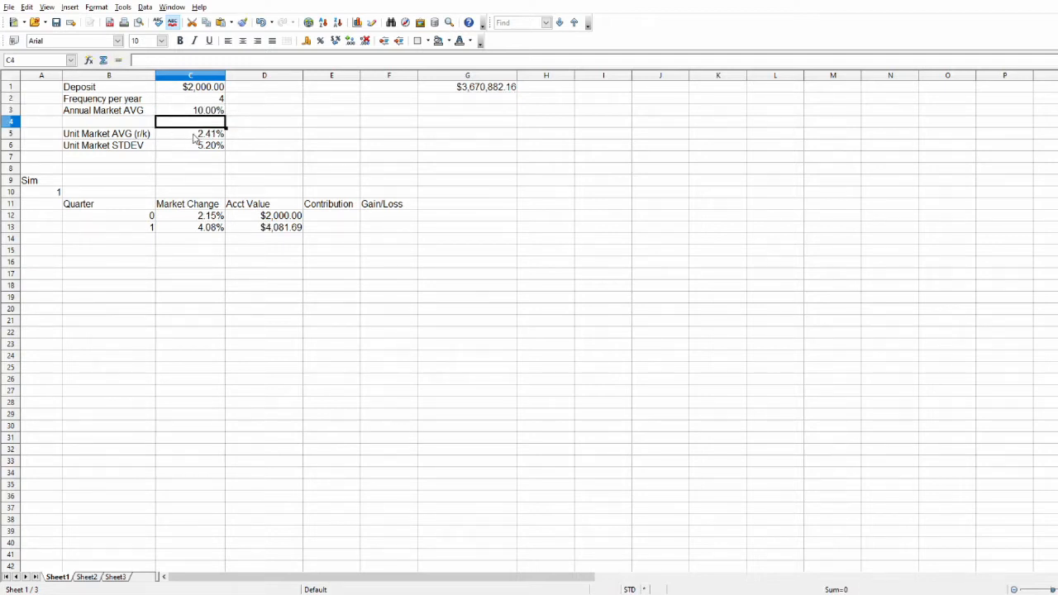
Inspect the unit market average formula in C5, switch to the formula editor and read through the derivation of r/k from the effective rate.
{"action": "left_click", "coordinate": [195, 138]}
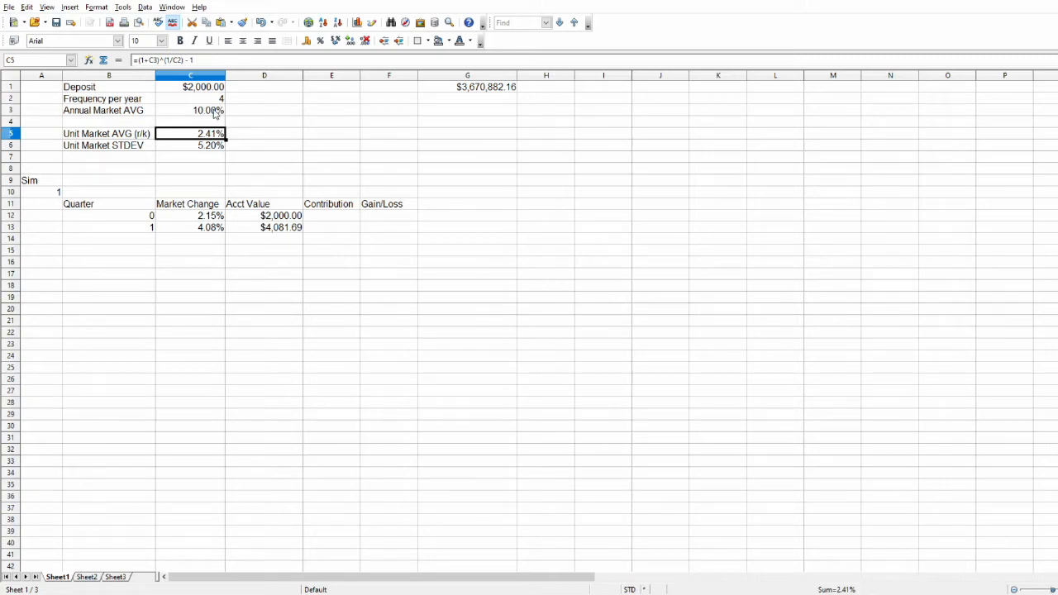
{"action": "key", "text": "alt+Tab"}
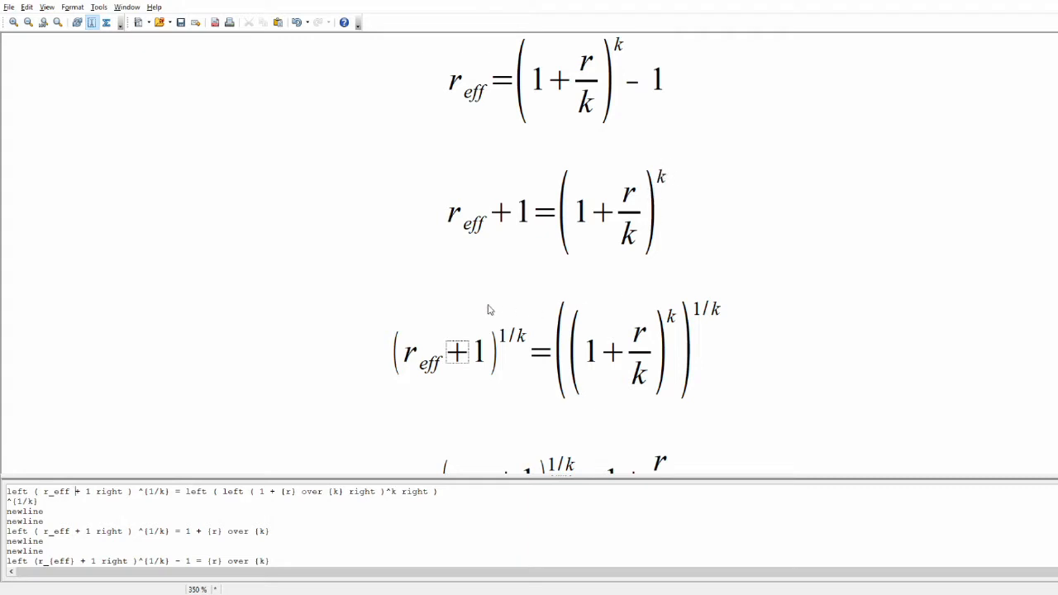
{"action": "left_click", "coordinate": [536, 303]}
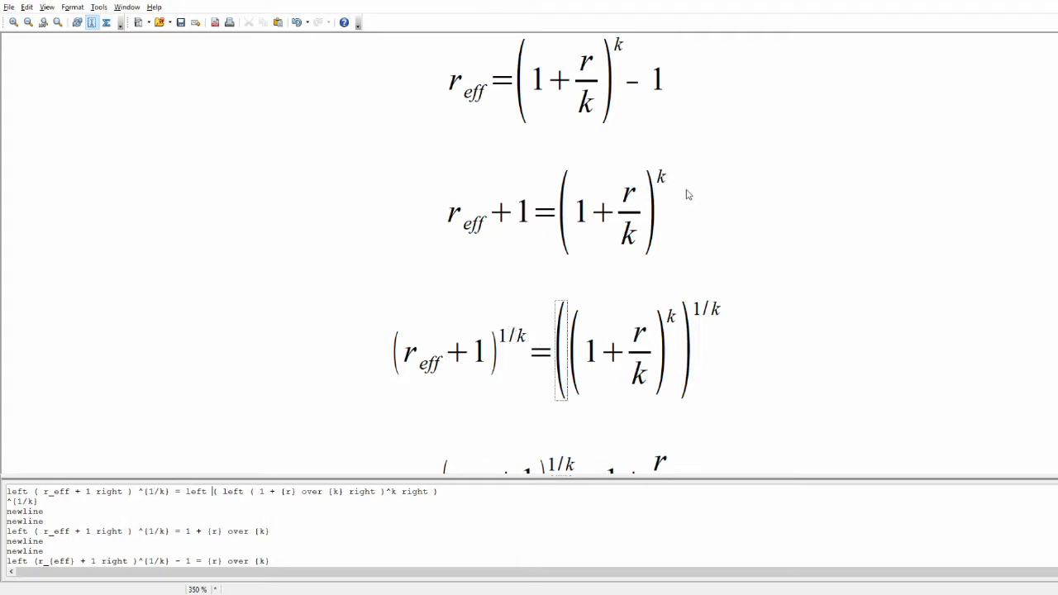
{"action": "left_click", "coordinate": [660, 178]}
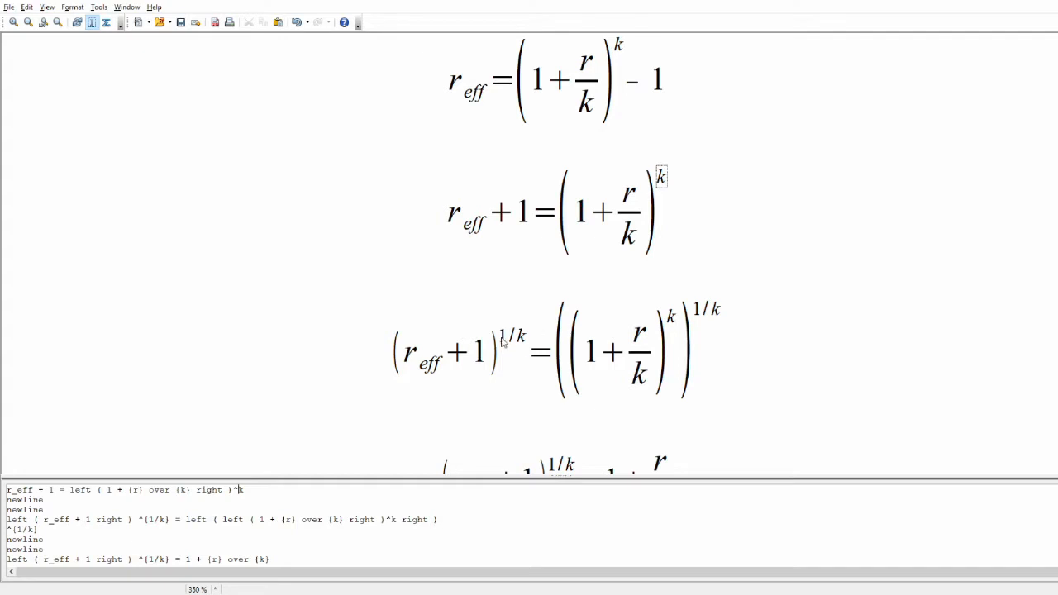
{"action": "scroll", "coordinate": [506, 352], "scroll_direction": "down", "scroll_amount": 3}
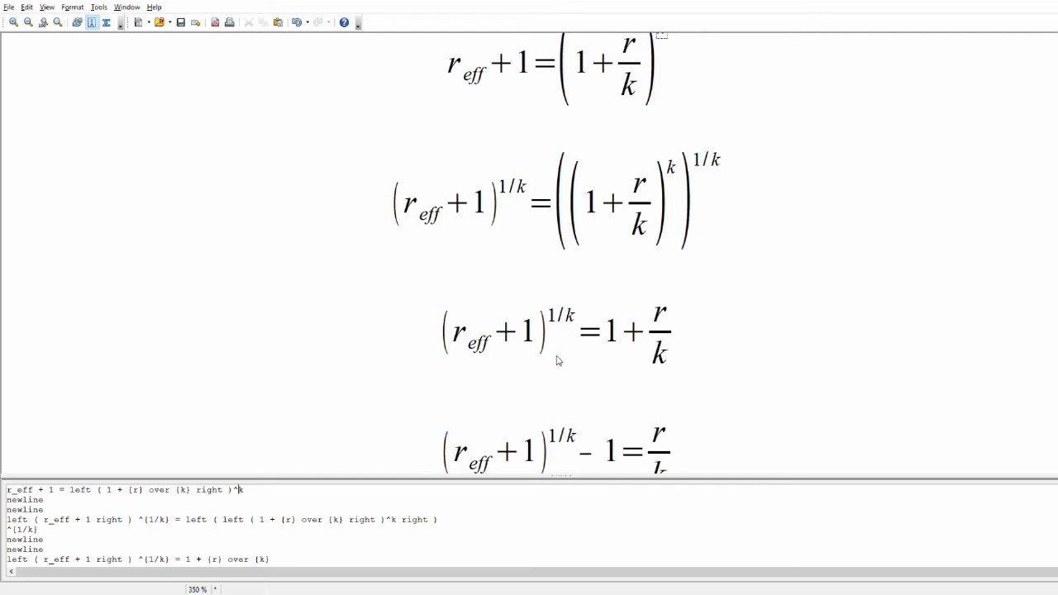
{"action": "scroll", "coordinate": [663, 320], "scroll_direction": "down", "scroll_amount": 1}
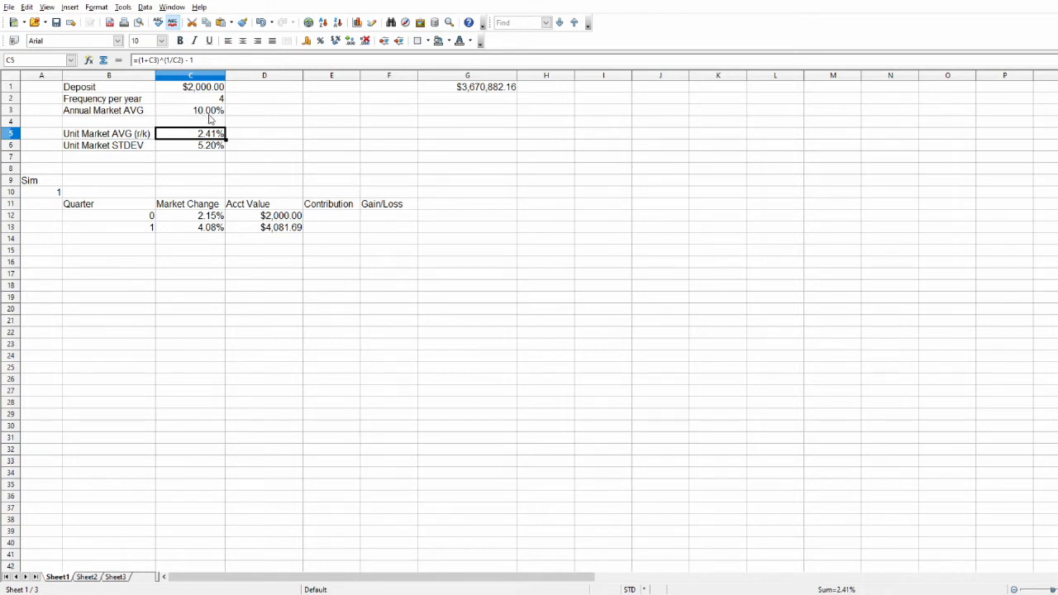
Review the unit standard deviation, annual average, deposit, frequency and unit market average cells in column C.
{"action": "left_click", "coordinate": [175, 150]}
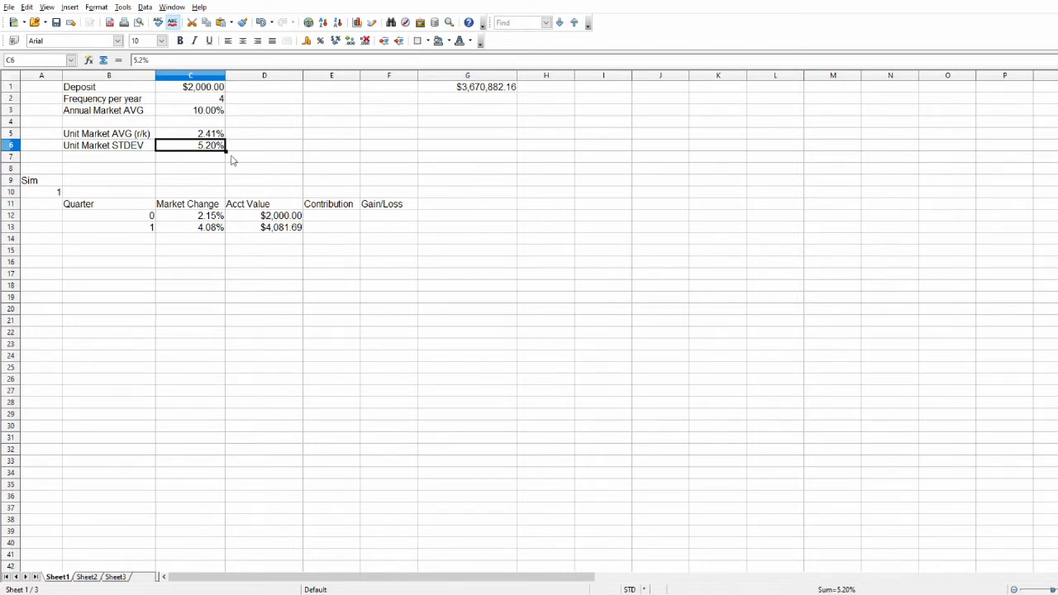
{"action": "left_click", "coordinate": [218, 113]}
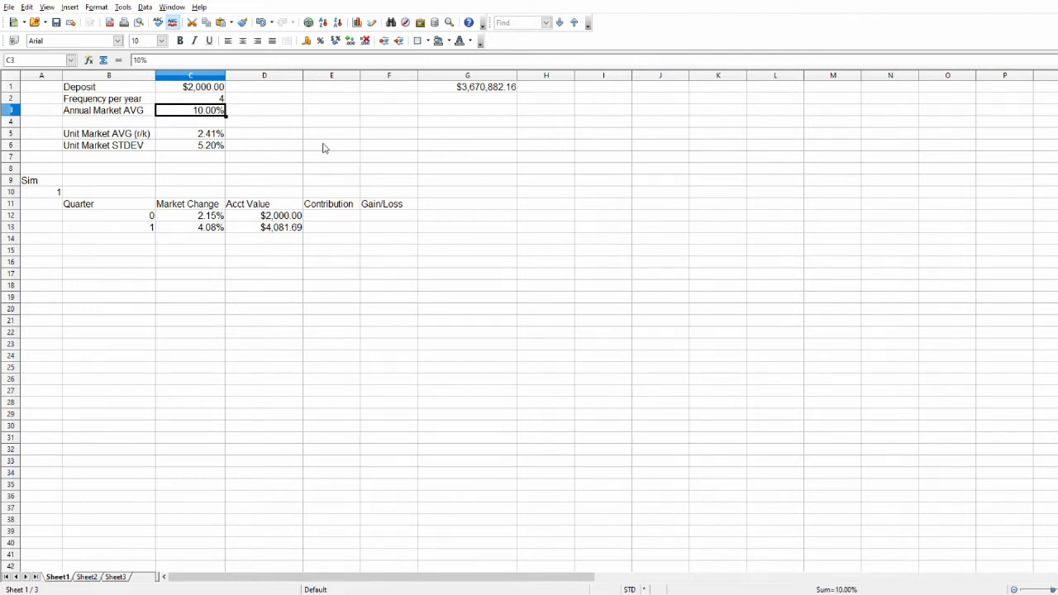
{"action": "left_click", "coordinate": [200, 88]}
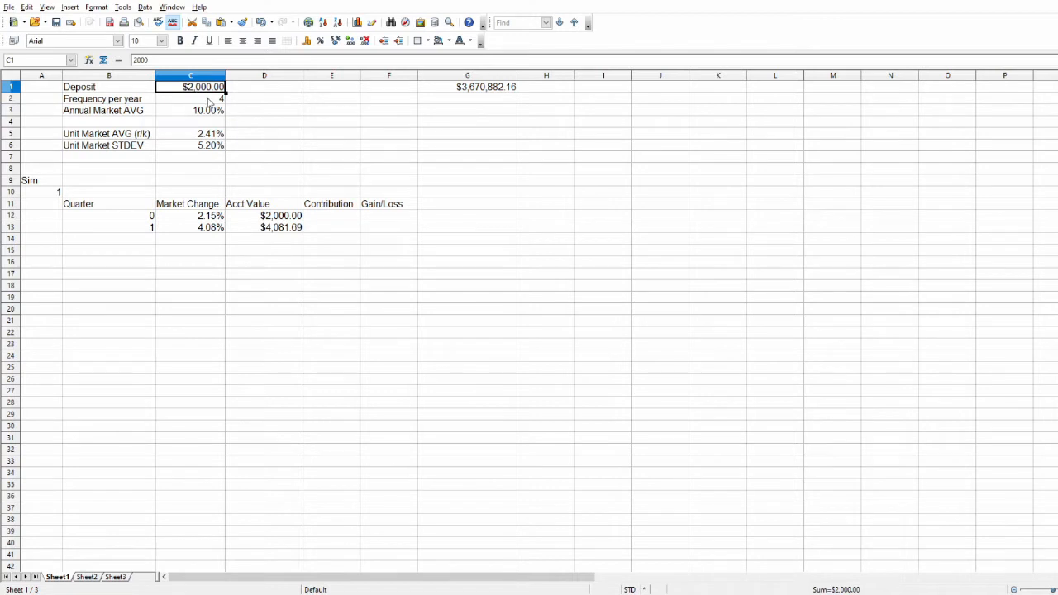
{"action": "left_click", "coordinate": [209, 102]}
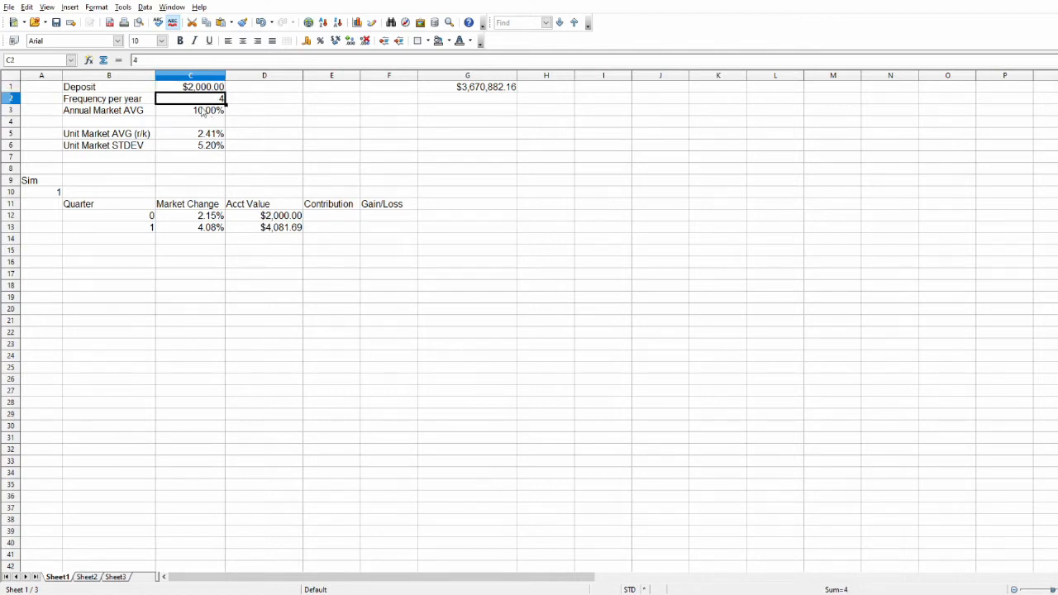
{"action": "left_click", "coordinate": [197, 115]}
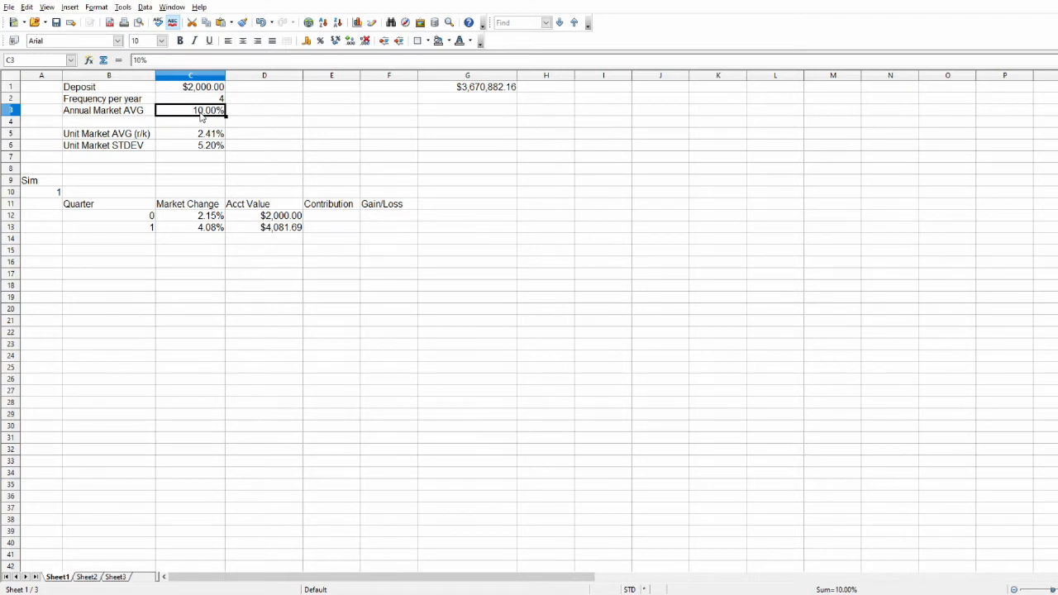
{"action": "left_click", "coordinate": [193, 136]}
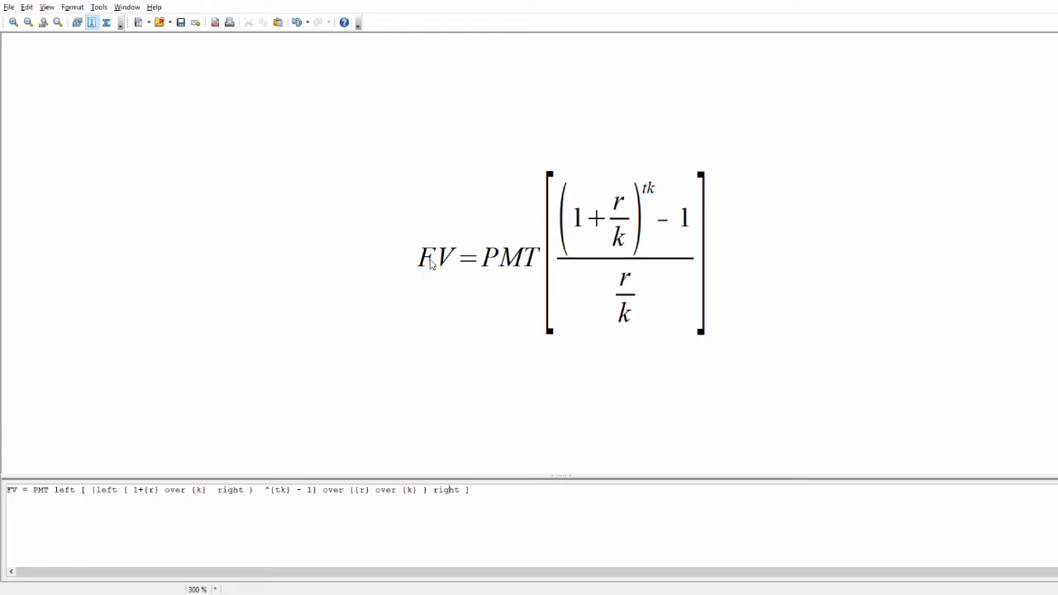
Switch back to the spreadsheet and examine the arguments of the FV formula in G1.
{"action": "key", "text": "alt+Tab"}
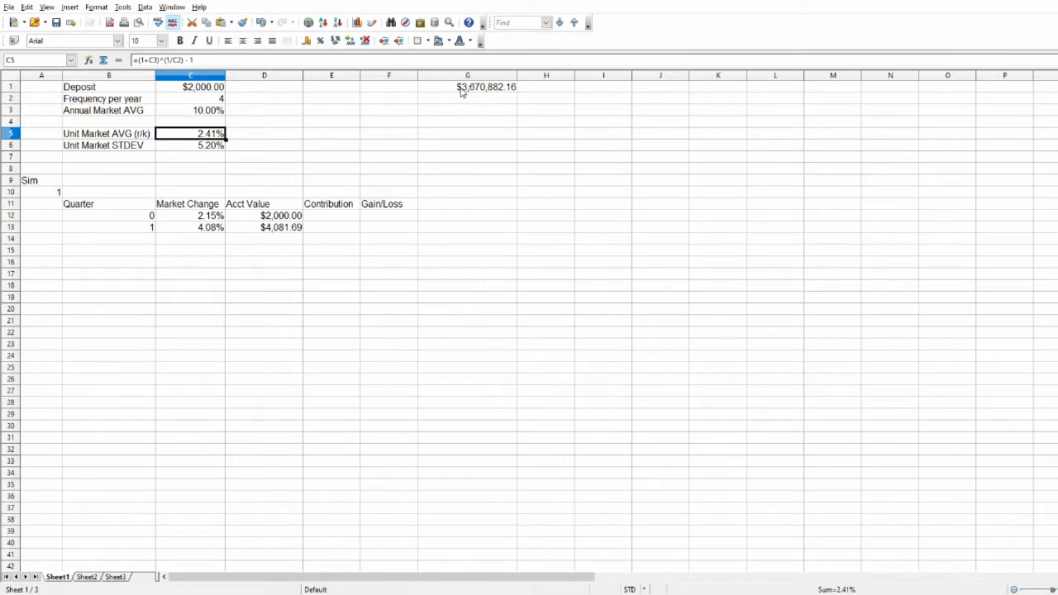
{"action": "left_click", "coordinate": [462, 89]}
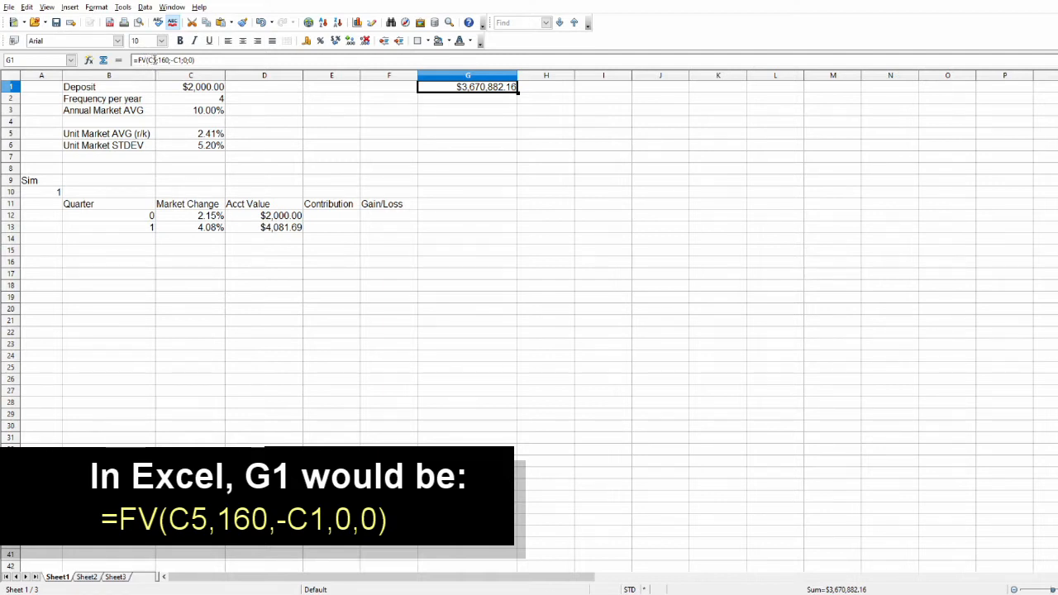
{"action": "left_click", "coordinate": [154, 60]}
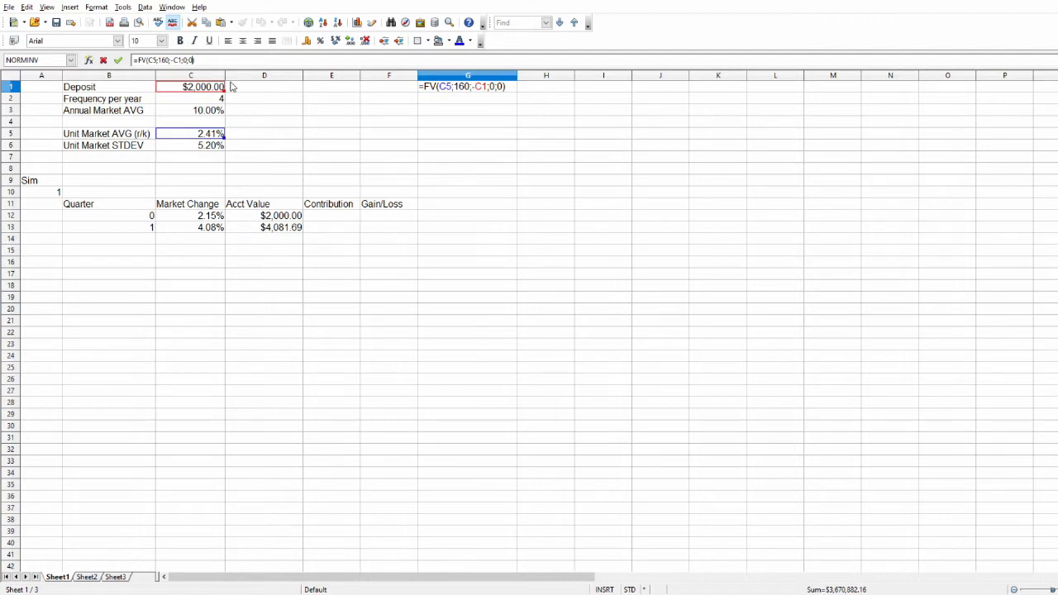
{"action": "key", "text": "Return"}
{"action": "left_click", "coordinate": [289, 119]}
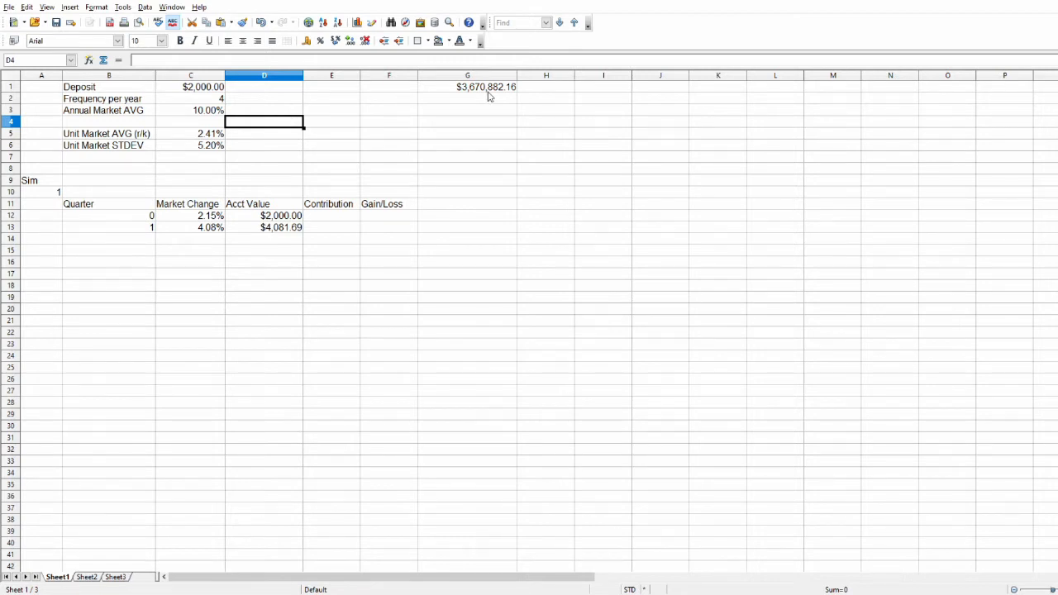
{"action": "left_click", "coordinate": [388, 105]}
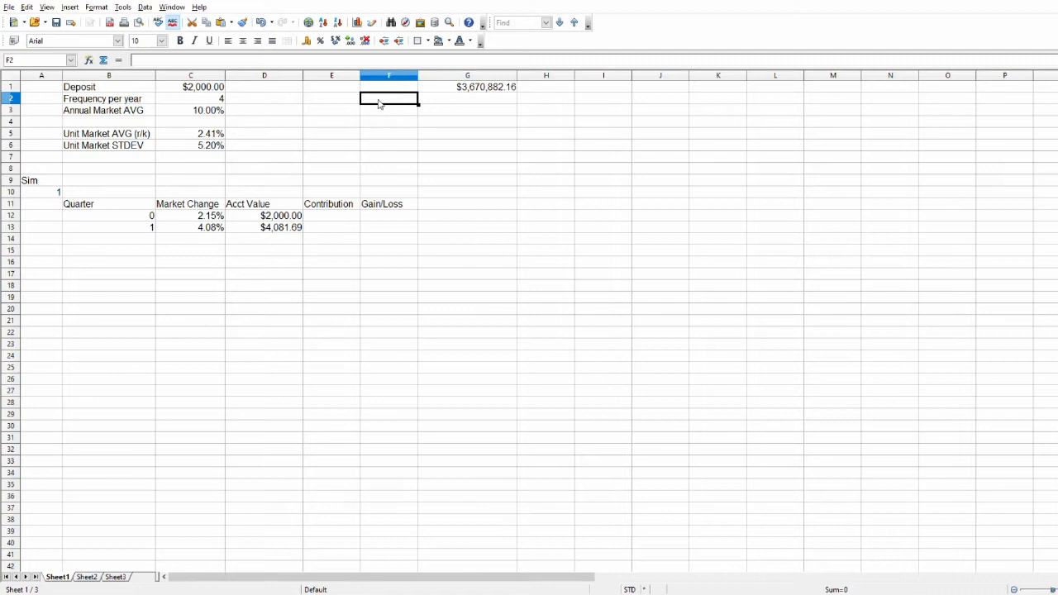
Examine the simulation block in A8:F16, including the Sim label and number and the Quarter and Market Change headings.
{"action": "left_click_drag", "start_coordinate": [397, 263], "coordinate": [33, 178]}
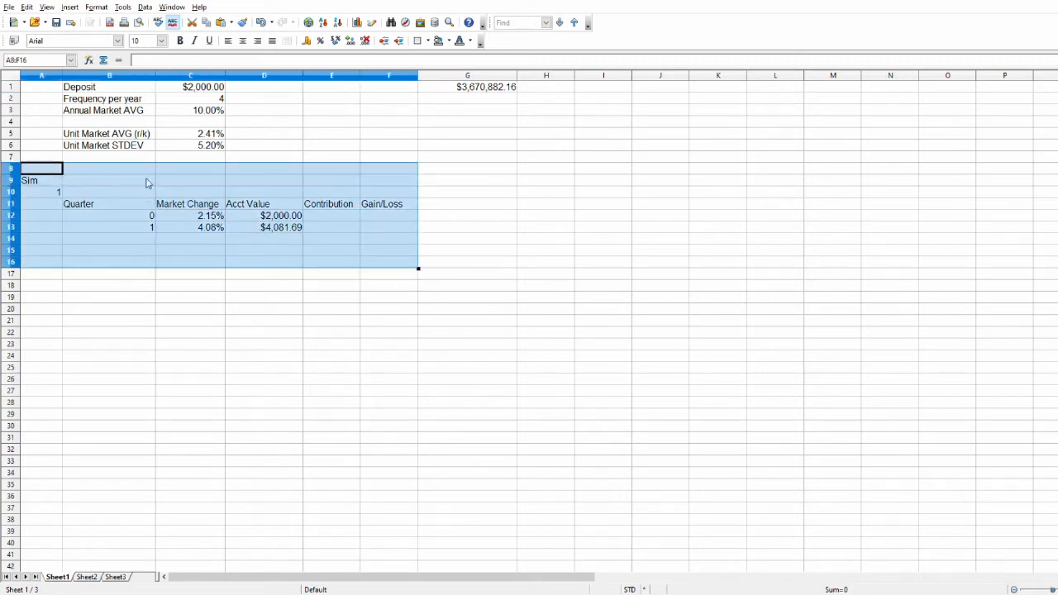
{"action": "left_click", "coordinate": [287, 147]}
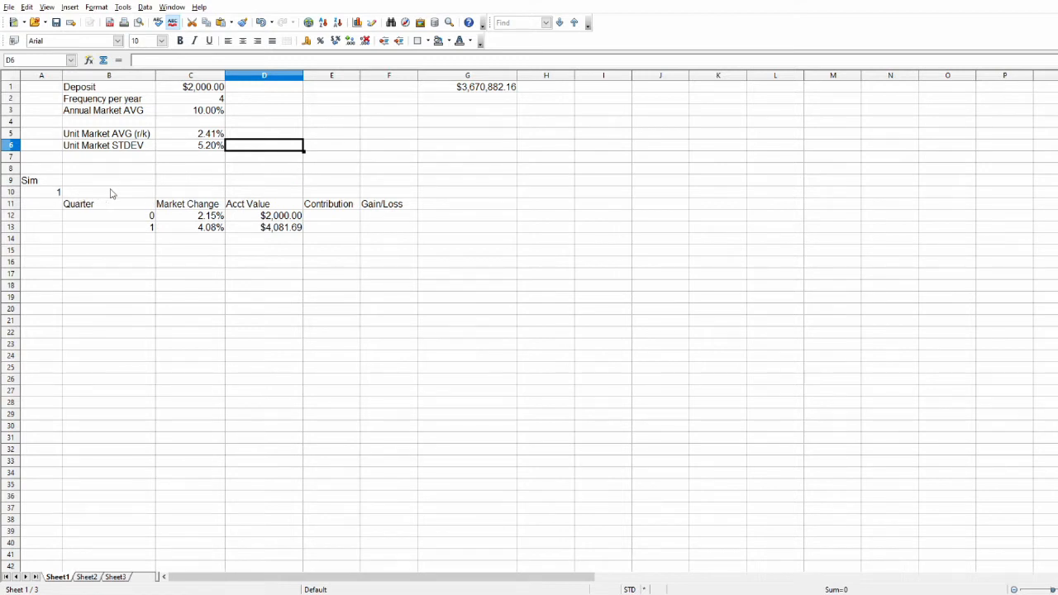
{"action": "left_click", "coordinate": [31, 183]}
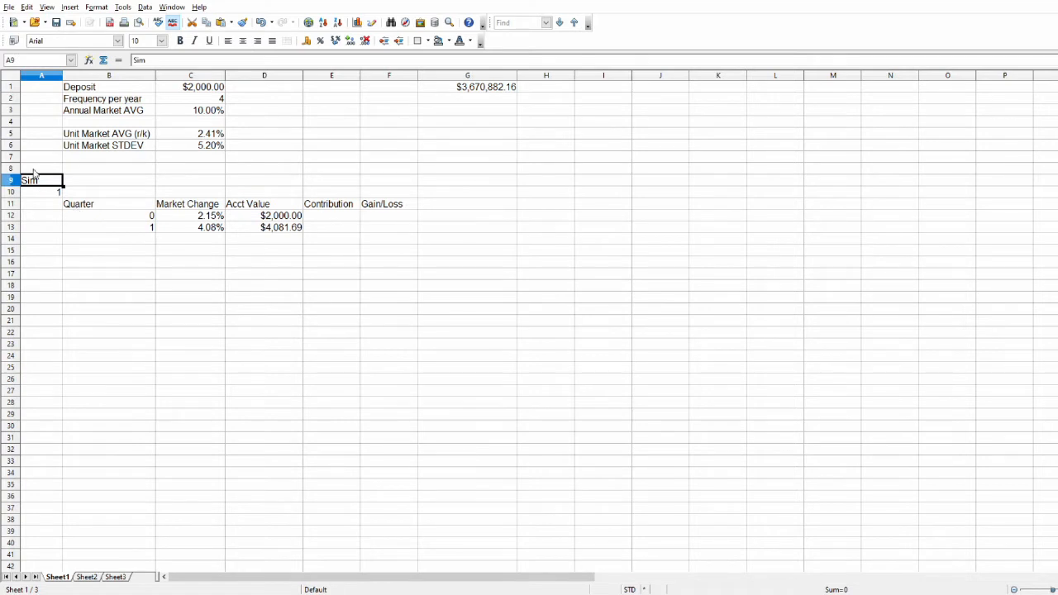
{"action": "left_click", "coordinate": [47, 195]}
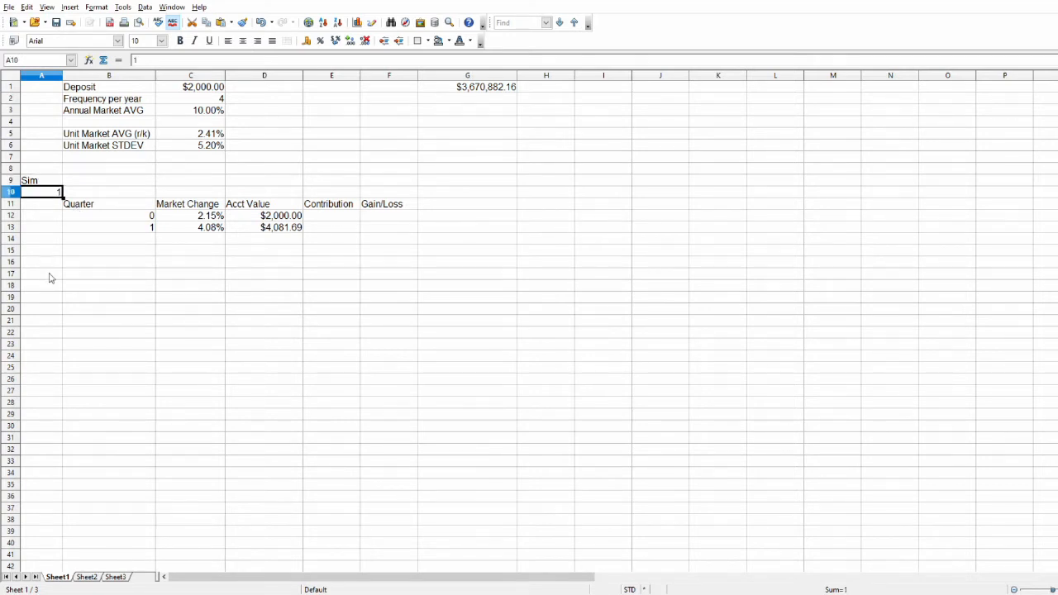
{"action": "left_click", "coordinate": [115, 208]}
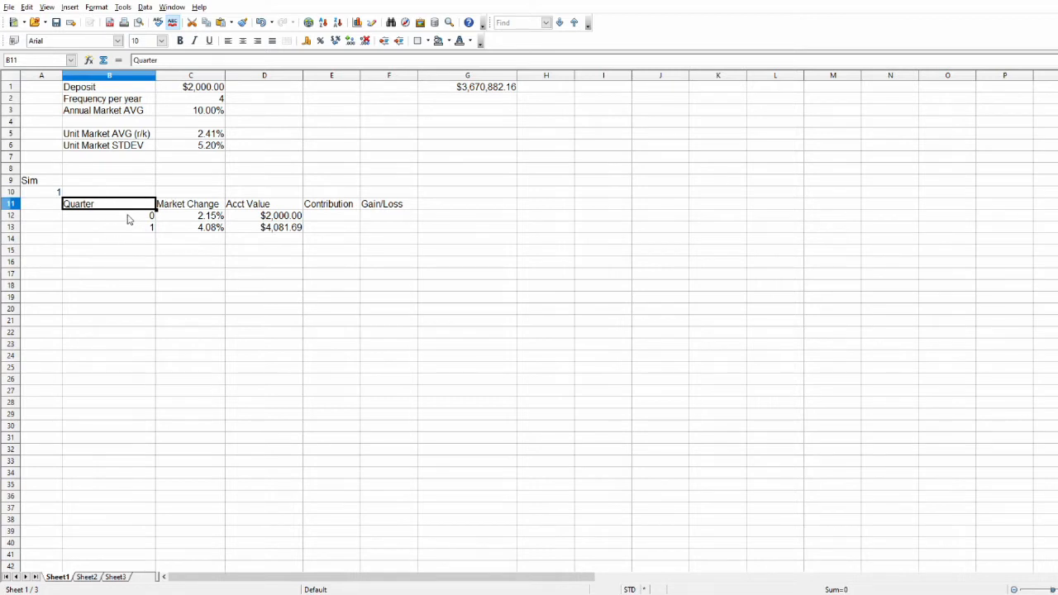
{"action": "left_click", "coordinate": [177, 205]}
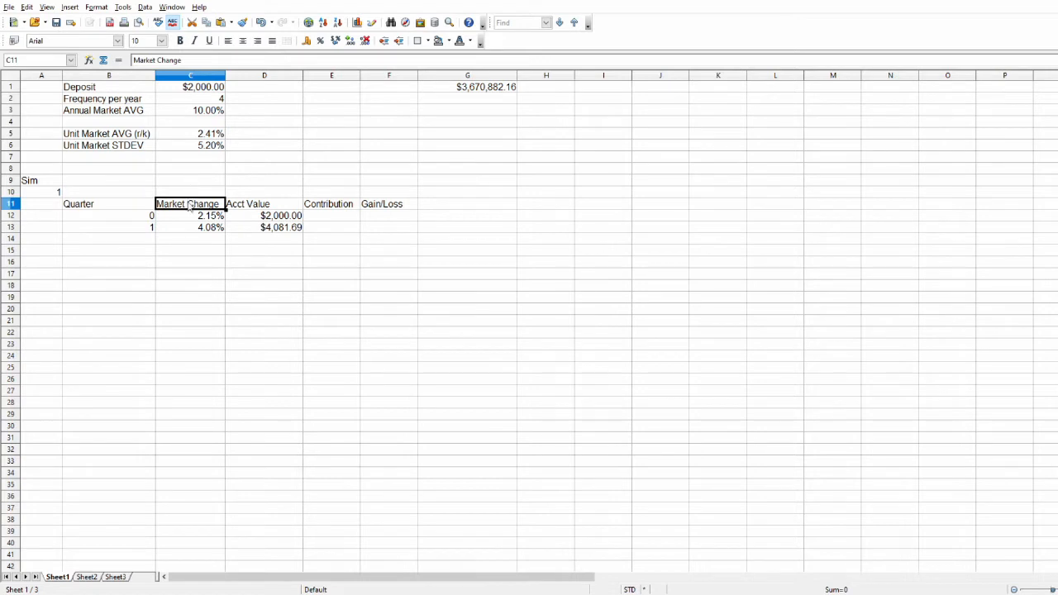
Review the Acct Value, Contribution and Gain/Loss headings in row 11 and the starting quarter in B12.
{"action": "left_click", "coordinate": [234, 211]}
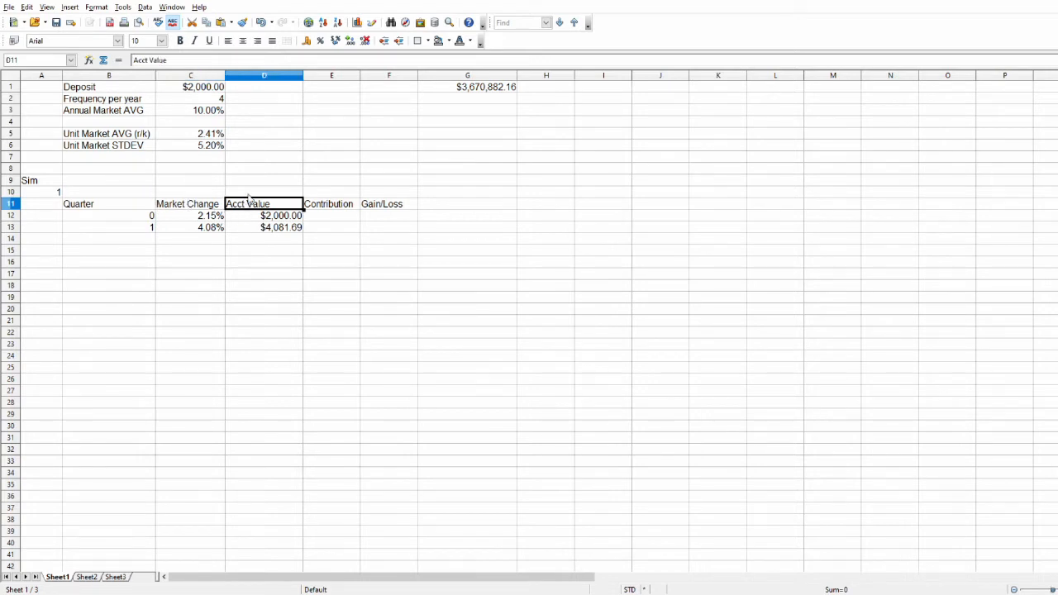
{"action": "left_click", "coordinate": [351, 206]}
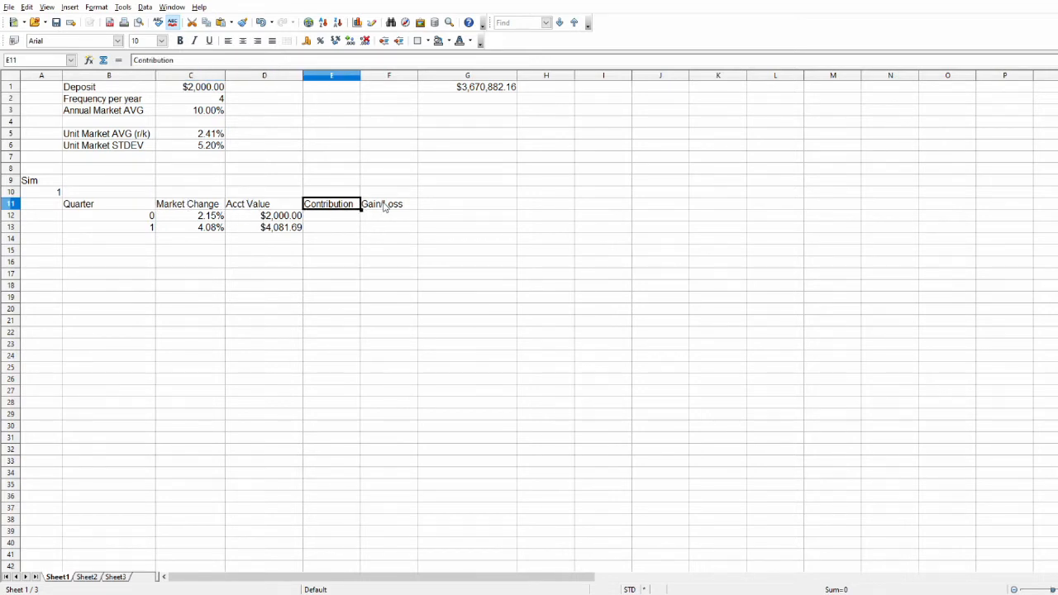
{"action": "left_click", "coordinate": [384, 206]}
{"action": "left_click", "coordinate": [342, 215]}
{"action": "left_click", "coordinate": [348, 208]}
{"action": "left_click", "coordinate": [383, 207]}
{"action": "left_click", "coordinate": [124, 217]}
Examine the arguments of the NORMINV formula in C12, including the absolute references to C5 and C6.
{"action": "key", "text": "Right"}
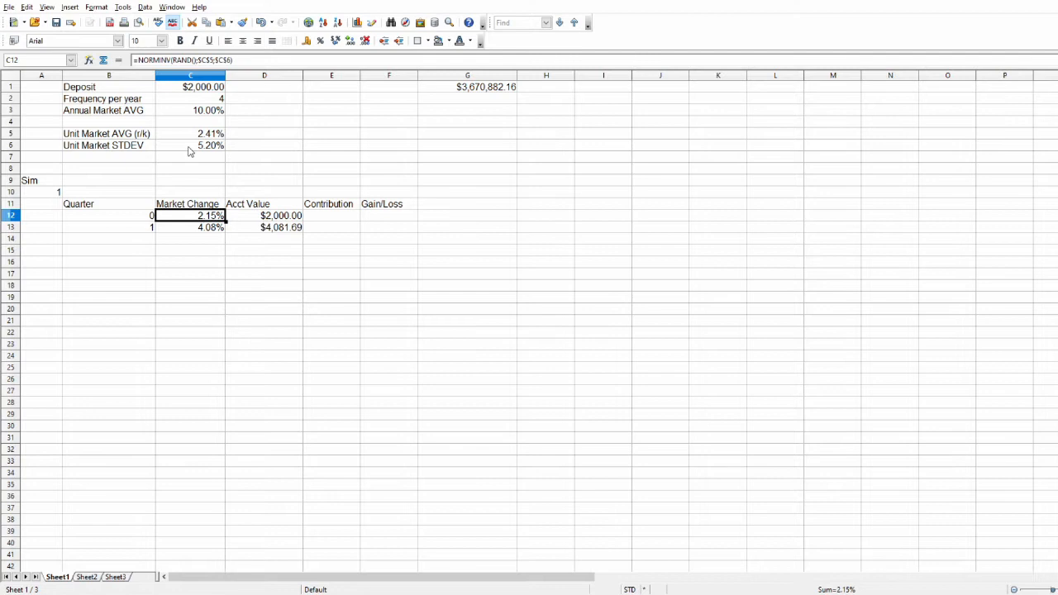
{"action": "left_click", "coordinate": [241, 59]}
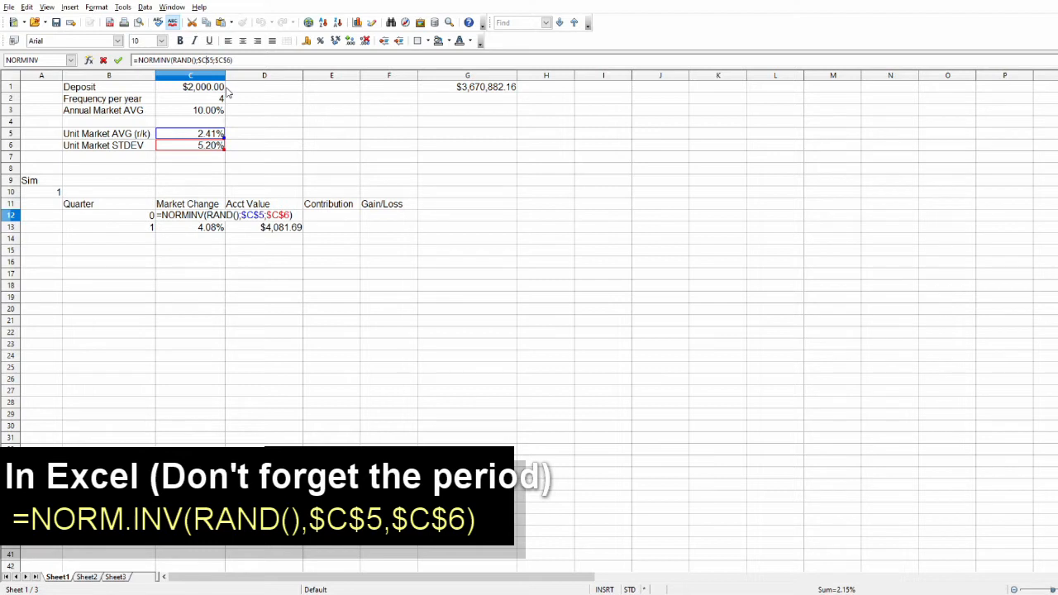
{"action": "key", "text": "Right"}
{"action": "key", "text": "Right"}
{"action": "key", "text": "Right"}
{"action": "key", "text": "Right"}
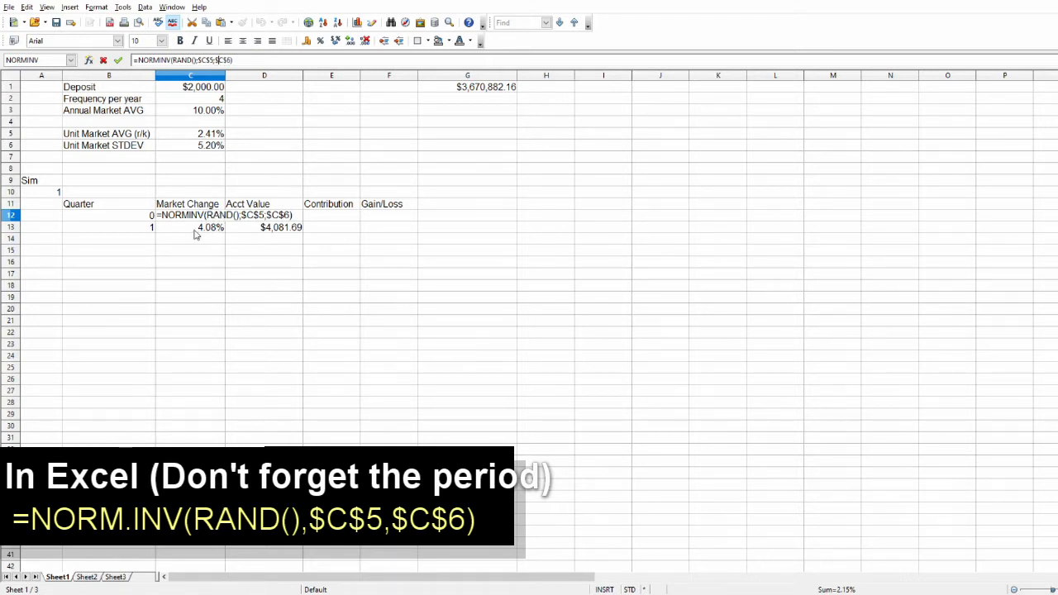
{"action": "key", "text": "Return"}
Recalculate the sheet repeatedly from an empty cell to regenerate the random quarterly market changes.
{"action": "left_click", "coordinate": [283, 180]}
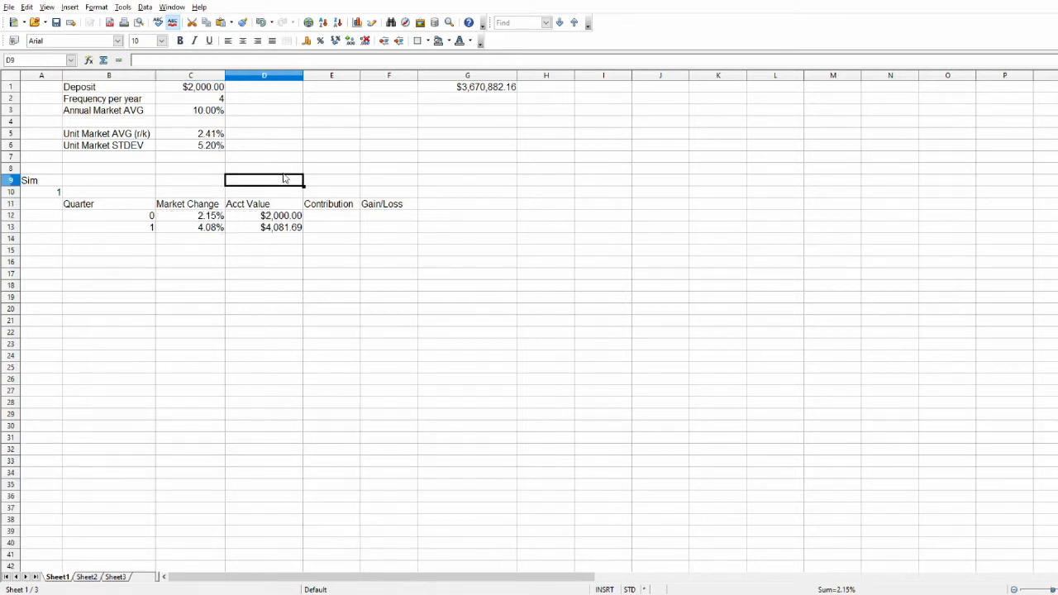
{"action": "left_click", "coordinate": [289, 172]}
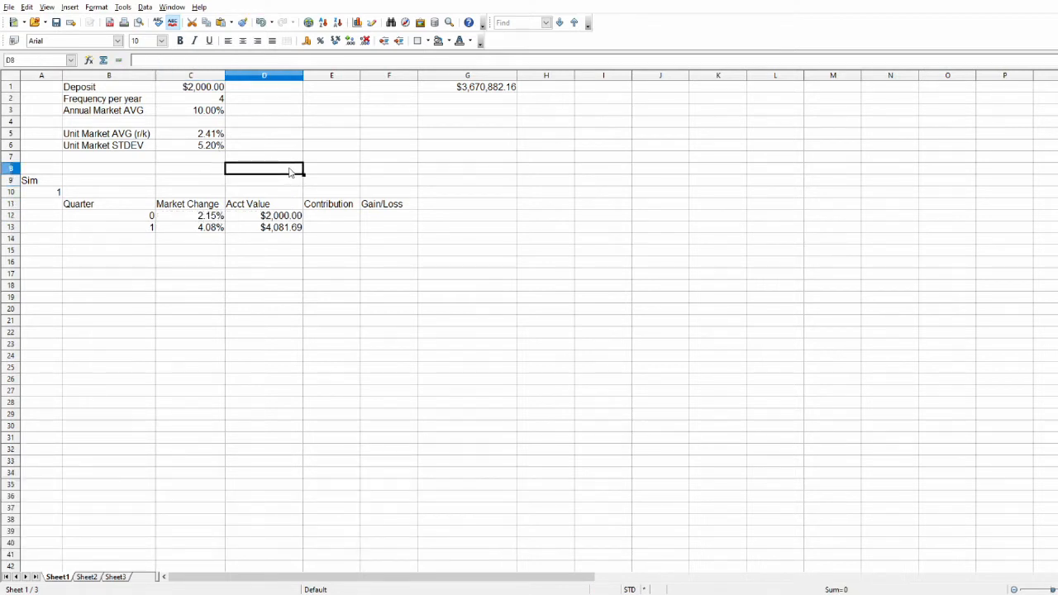
{"action": "key", "text": "F9"}
{"action": "key", "text": "F9"}
{"action": "key", "text": "F9"}
{"action": "key", "text": "F9"}
{"action": "key", "text": "F9"}
{"action": "key", "text": "F9"}
{"action": "key", "text": "F9"}
{"action": "key", "text": "F9"}
{"action": "key", "text": "F9"}
Check the reference in the starting account value D12 and try a deposit of 1000 in C1.
{"action": "left_click", "coordinate": [251, 215]}
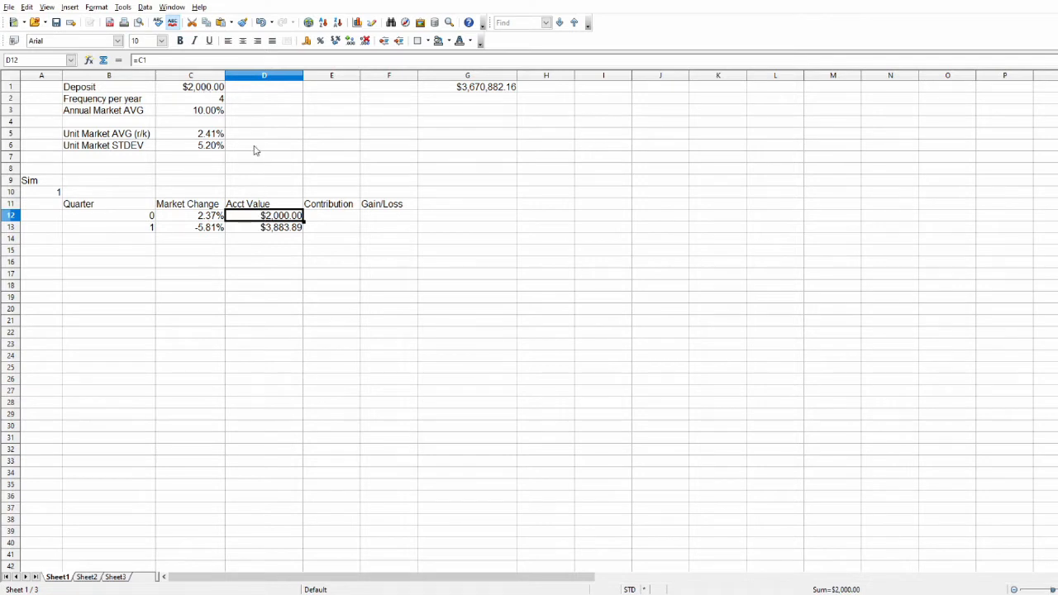
{"action": "left_click", "coordinate": [202, 88]}
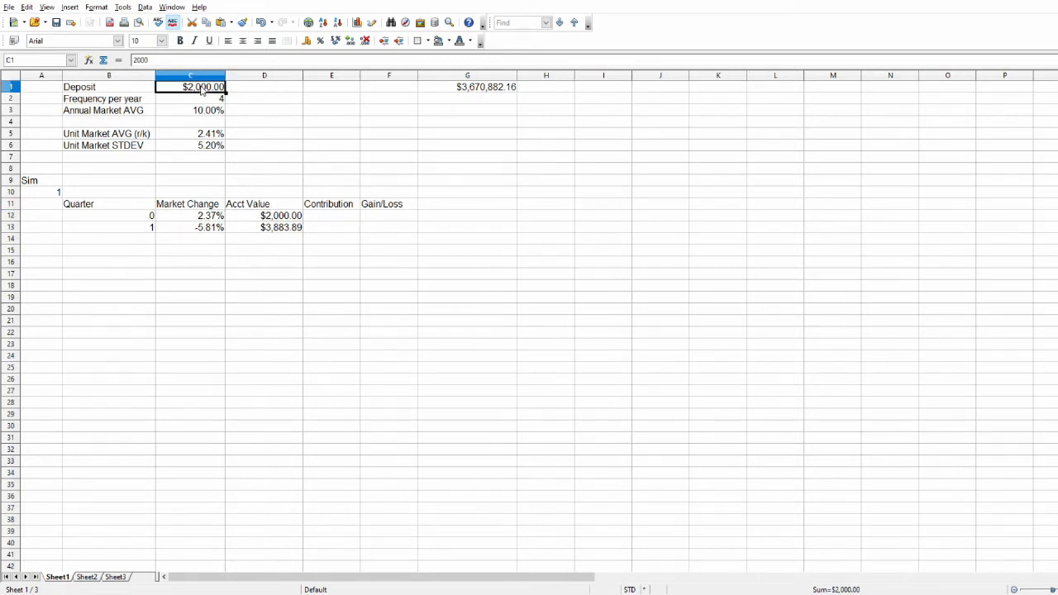
{"action": "type", "text": "1000"}
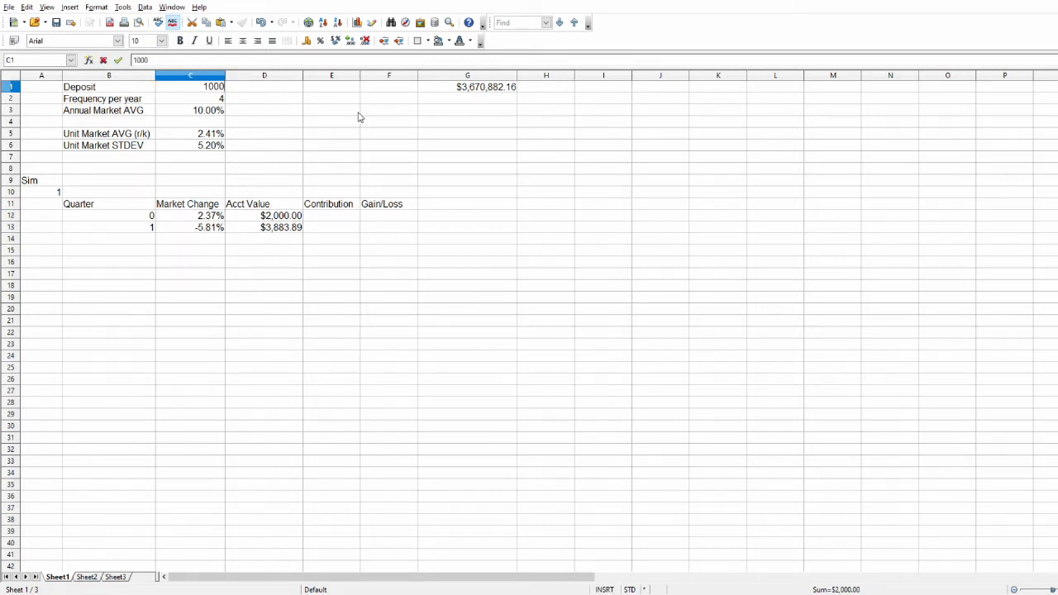
{"action": "key", "text": "Return"}
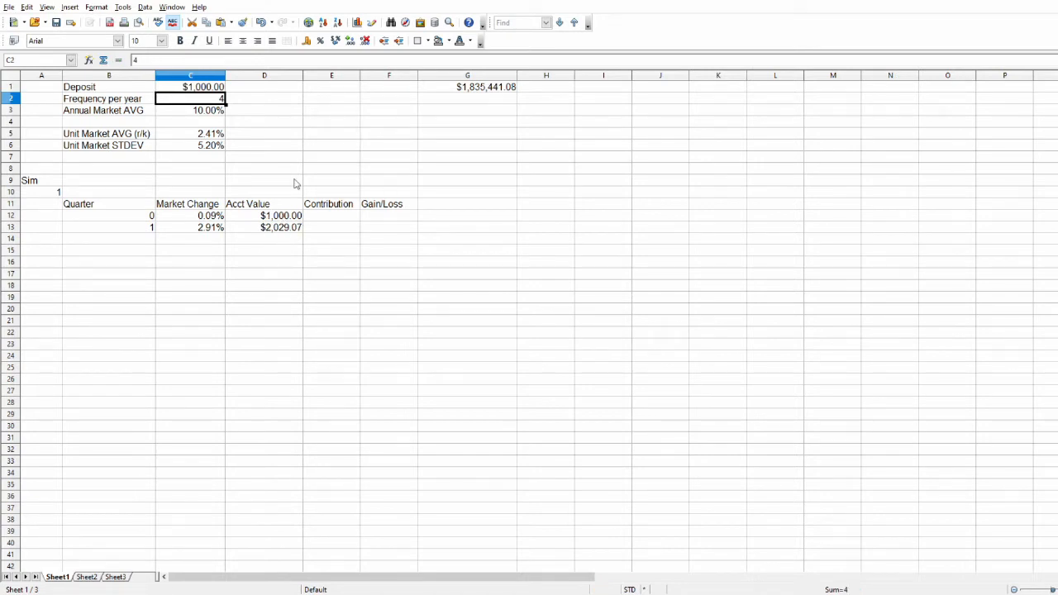
{"action": "key", "text": "Up"}
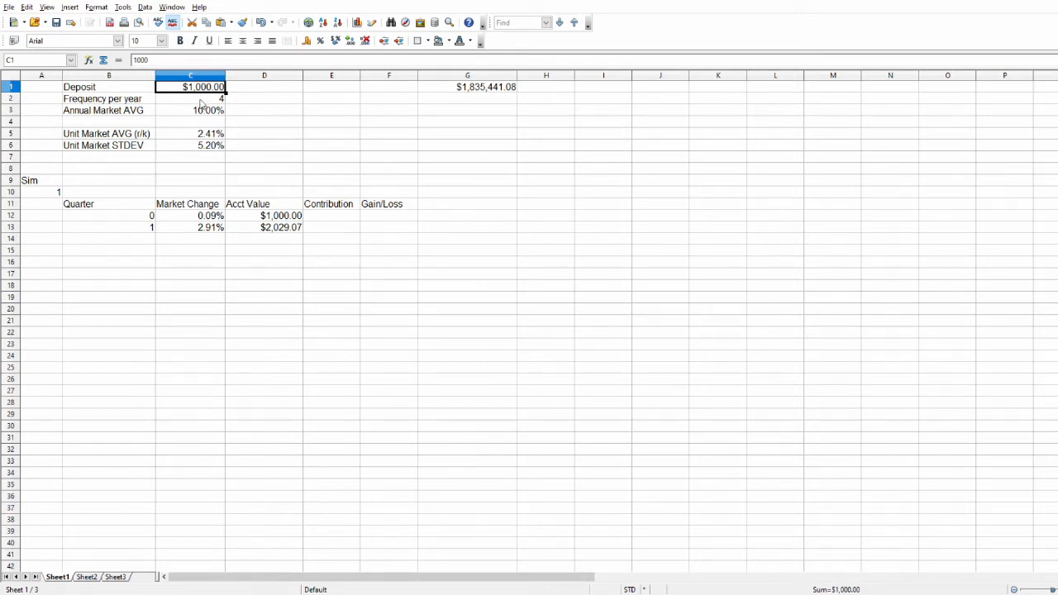
Review the inputs in C1:C3 and set the deposit in C1 back to 2000.
{"action": "left_click", "coordinate": [209, 116]}
{"action": "left_click", "coordinate": [218, 88]}
{"action": "left_click_drag", "start_coordinate": [220, 93], "coordinate": [216, 115]}
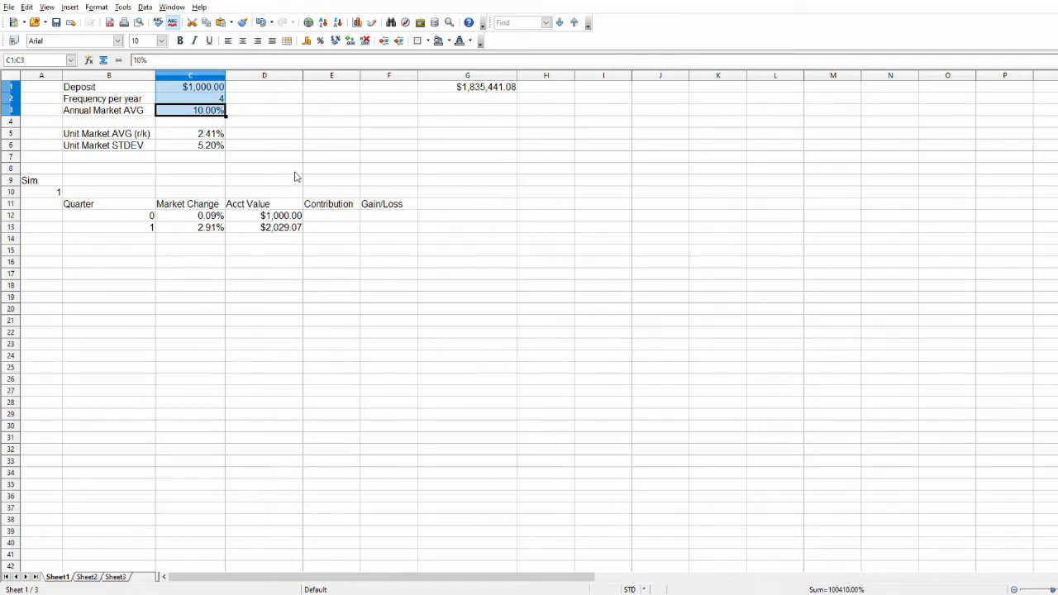
{"action": "key", "text": "Up"}
{"action": "key", "text": "Up"}
{"action": "type", "text": "2000"}
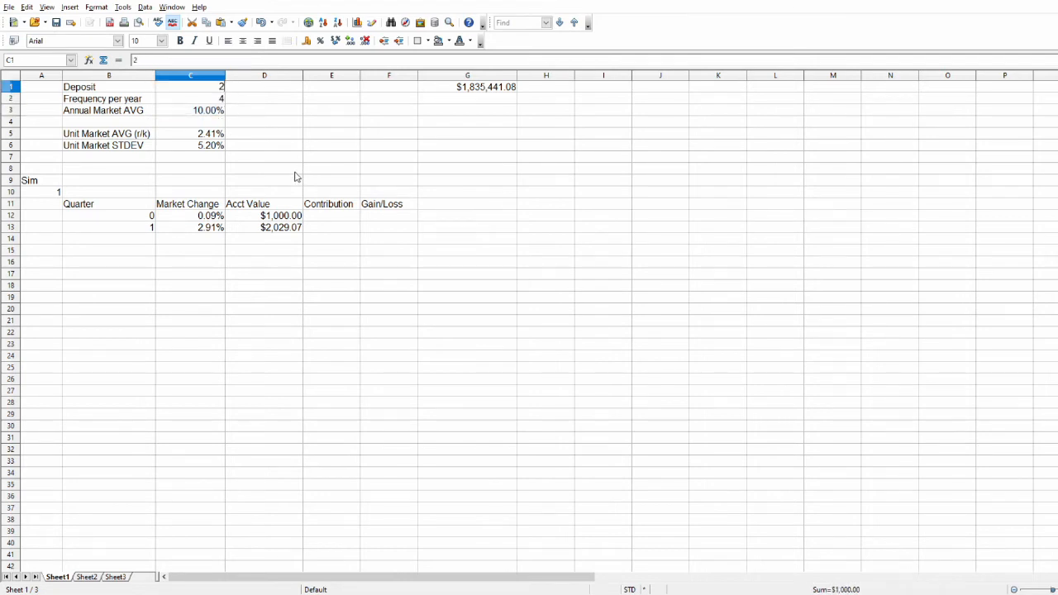
{"action": "key", "text": "Return"}
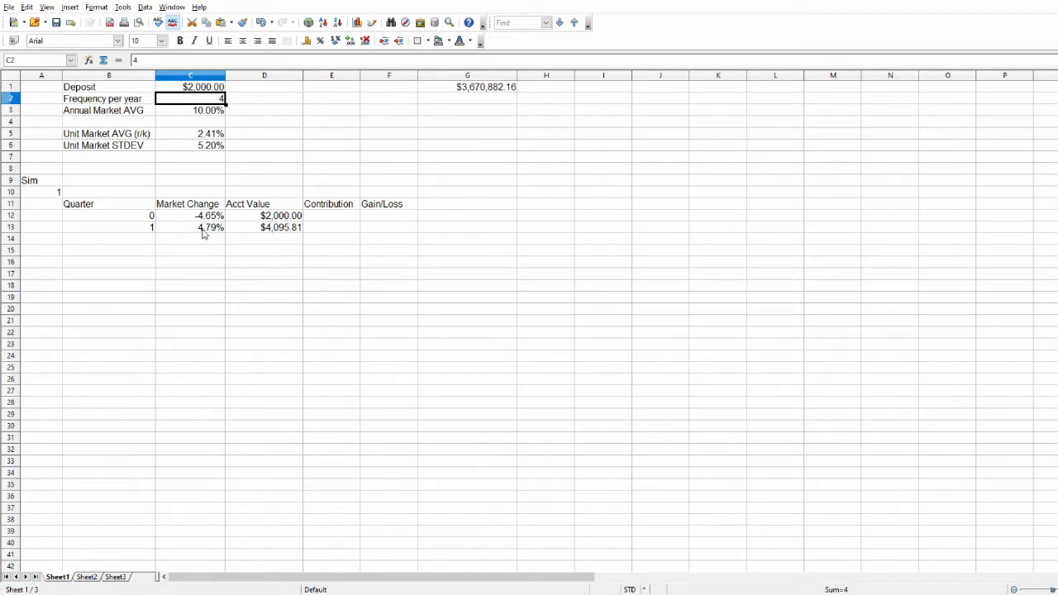
Clear the quarter 1 account value in D13 and enter the growth formula =D12*(1+C13) there.
{"action": "left_click", "coordinate": [268, 229]}
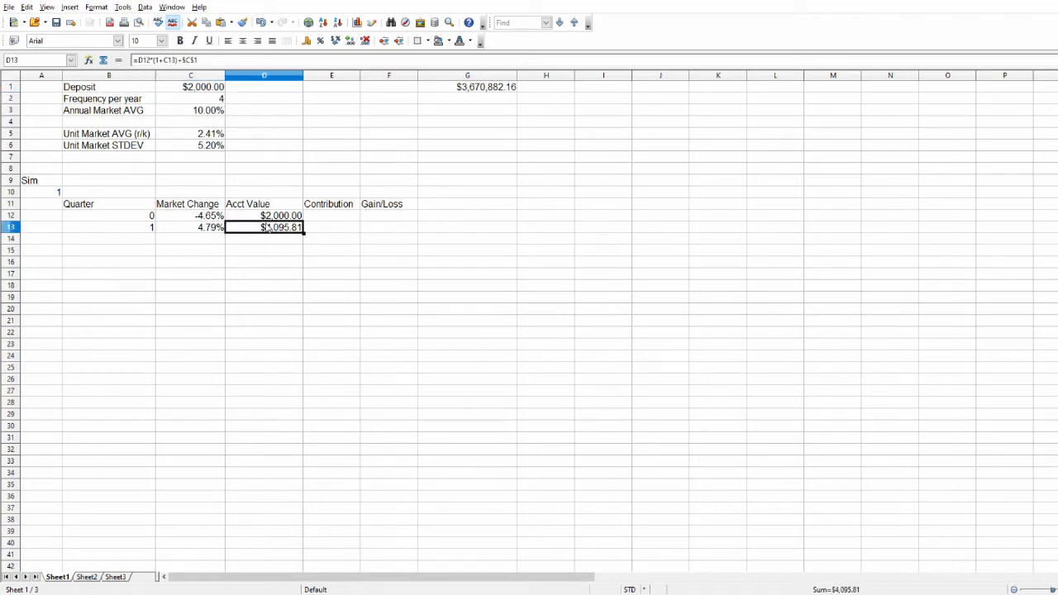
{"action": "key", "text": "Delete"}
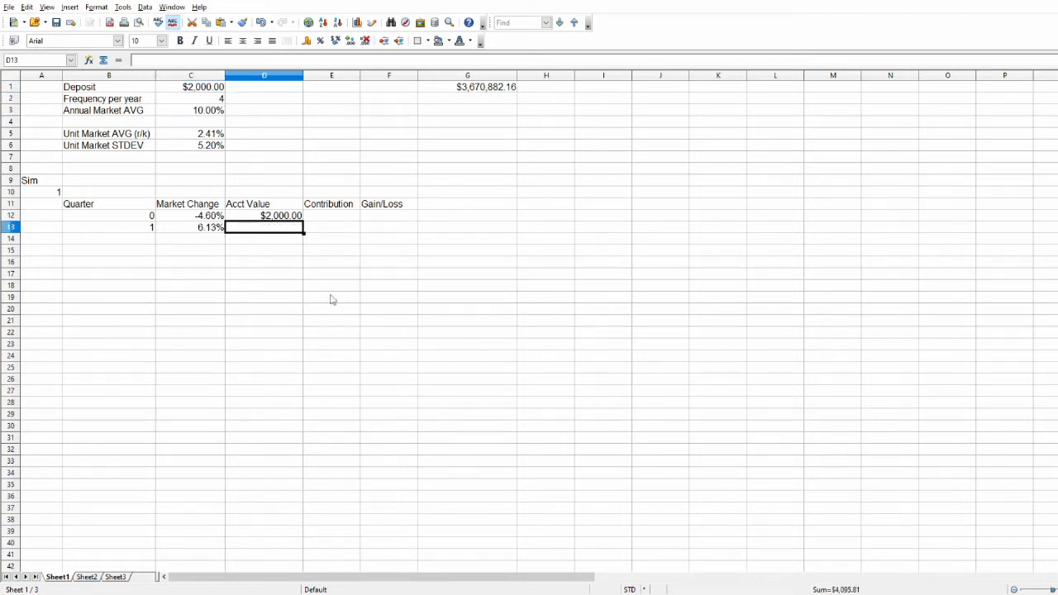
{"action": "left_click", "coordinate": [289, 274]}
{"action": "left_click", "coordinate": [283, 231]}
{"action": "type", "text": "="}
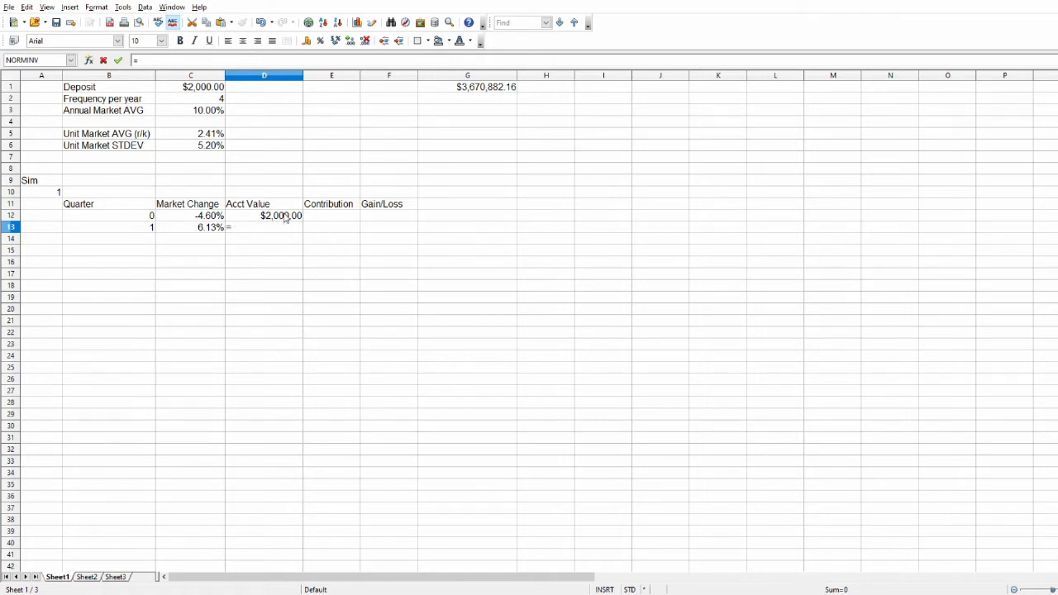
{"action": "left_click", "coordinate": [280, 217]}
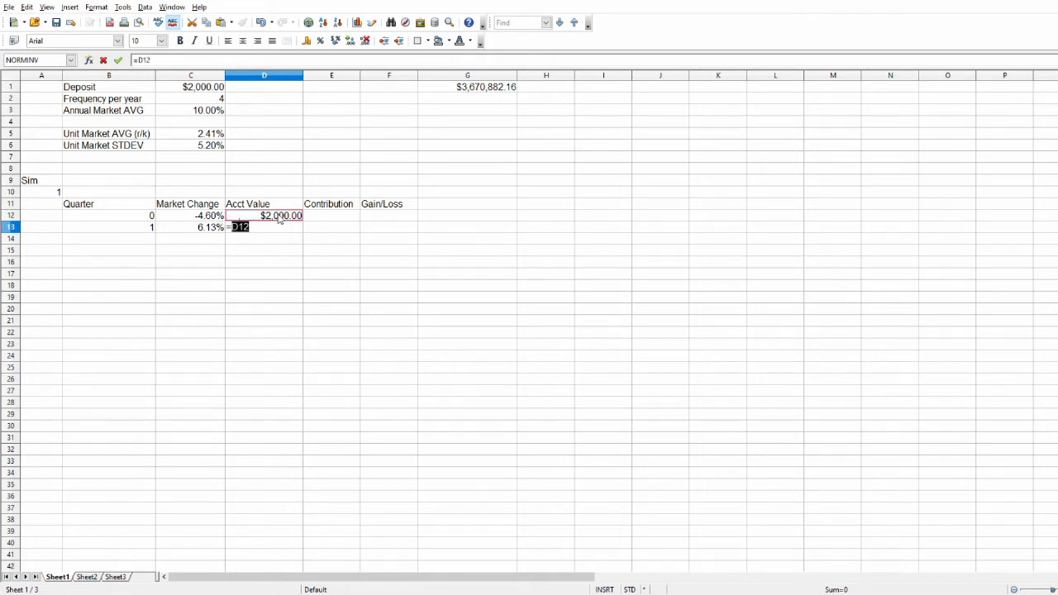
{"action": "type", "text": "*"}
{"action": "left_click", "coordinate": [204, 230]}
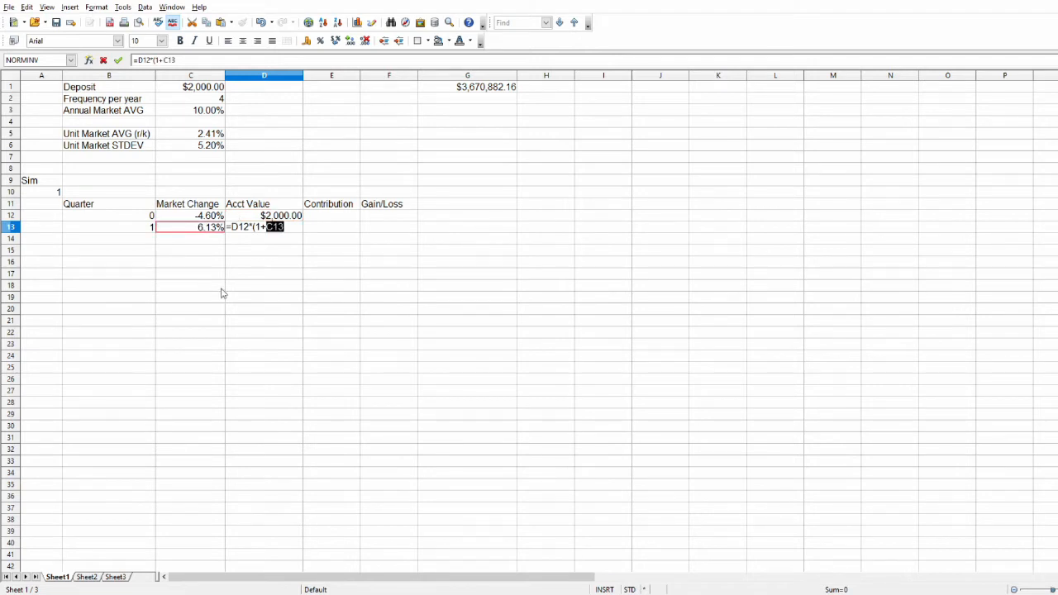
{"action": "type", "text": ")"}
{"action": "key", "text": "Return"}
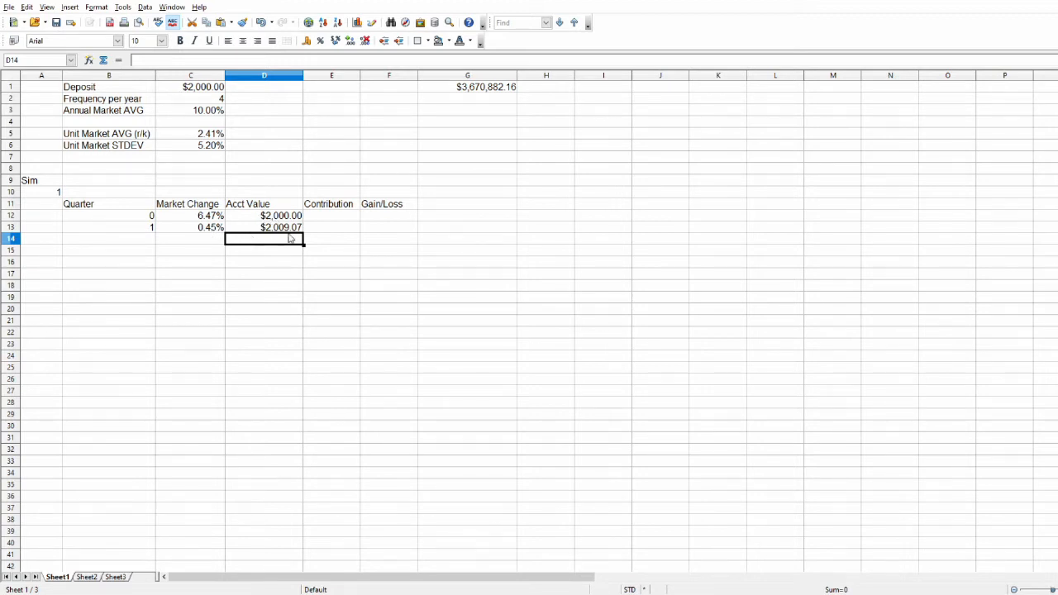
Add the quarterly deposit to the D13 formula as an absolute reference, making it =D12*(1+C13)+$C$1.
{"action": "left_click", "coordinate": [289, 228]}
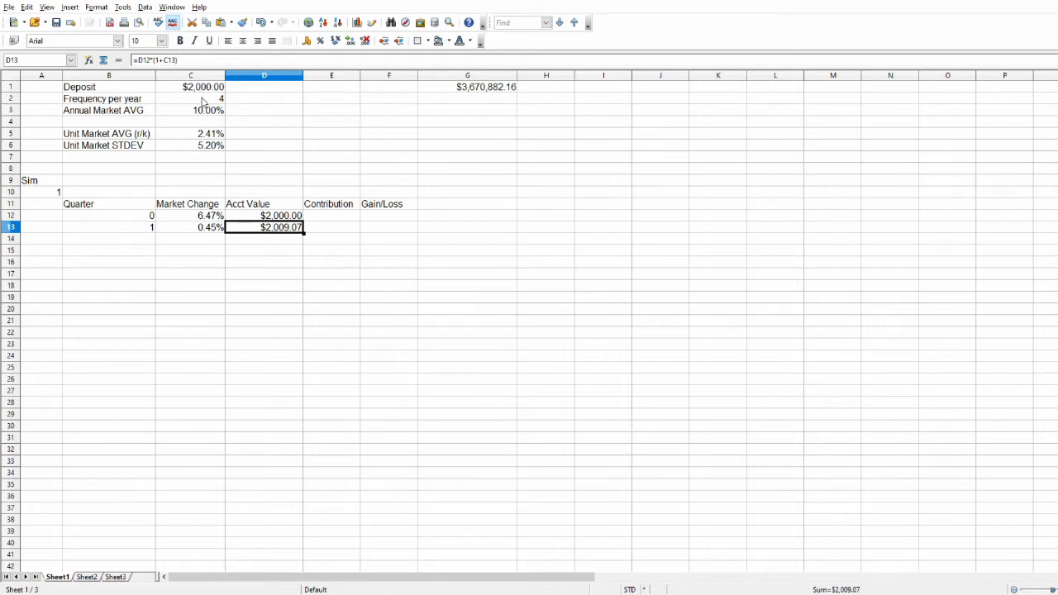
{"action": "left_click", "coordinate": [217, 59]}
{"action": "type", "text": "+"}
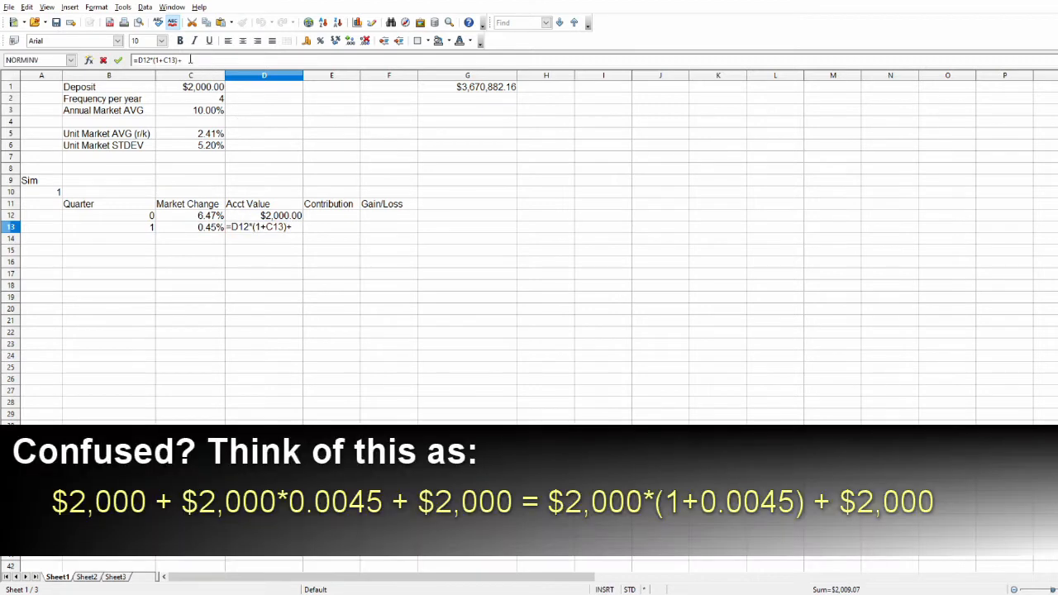
{"action": "left_click", "coordinate": [184, 89]}
{"action": "left_click", "coordinate": [194, 60]}
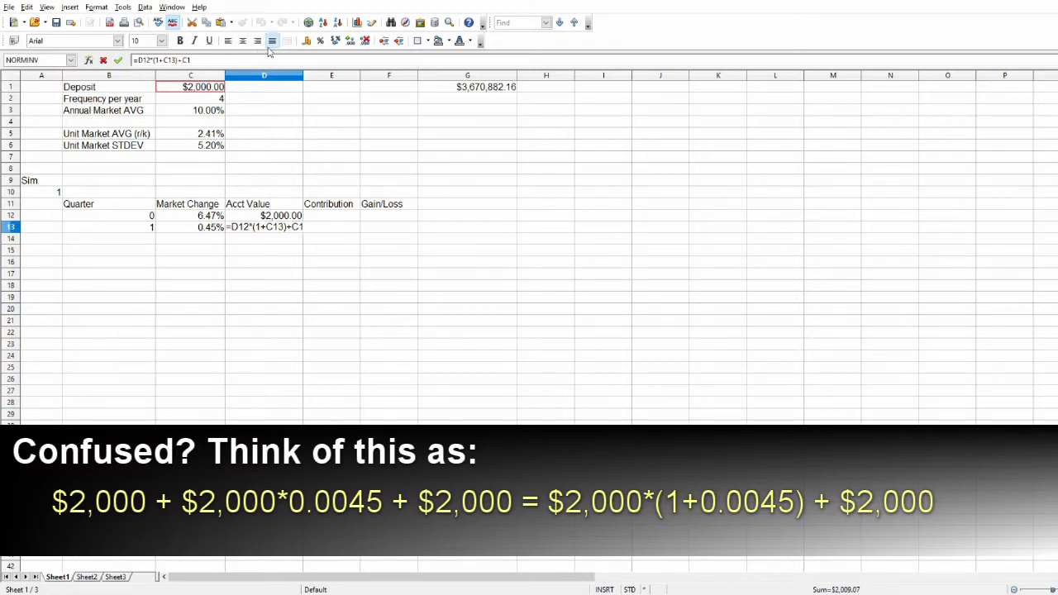
{"action": "type", "text": "$C$"}
{"action": "key", "text": "Return"}
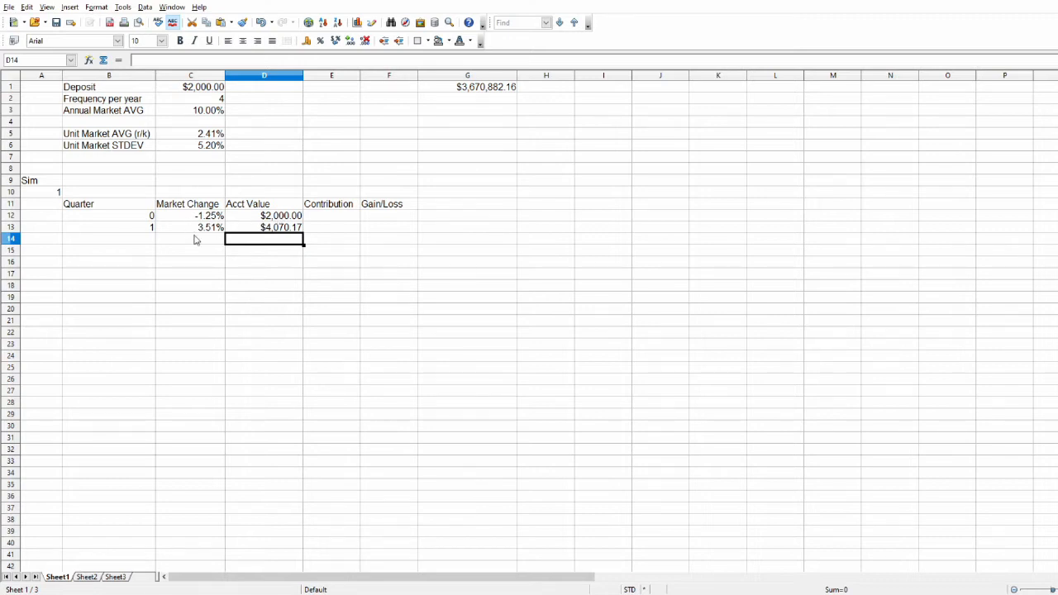
Check the quarter 1 formulas in D13 and B13, and fill B13:D13 down through row 29.
{"action": "left_click", "coordinate": [251, 228]}
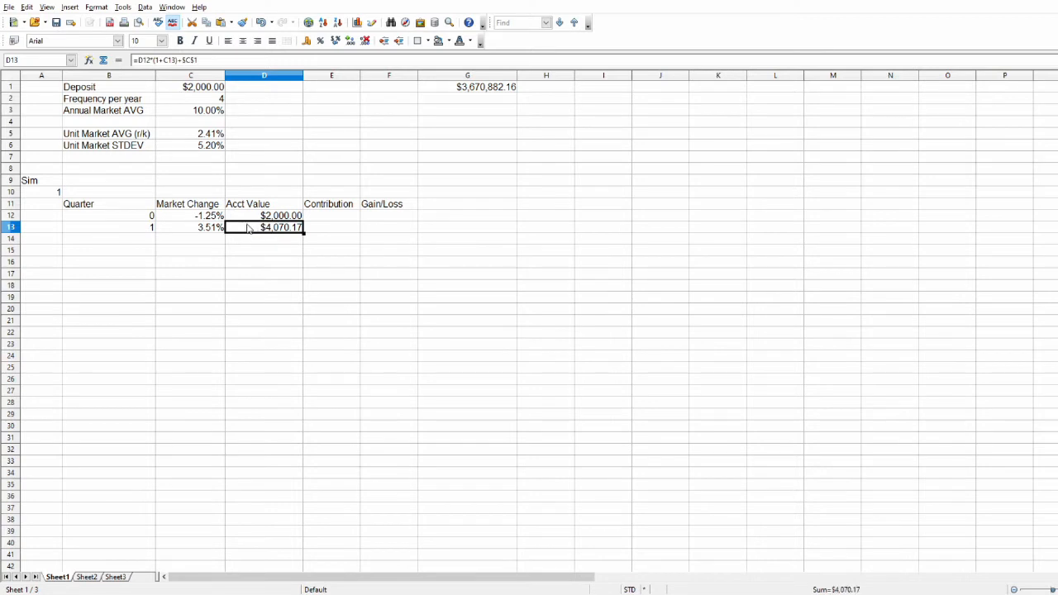
{"action": "left_click", "coordinate": [145, 230]}
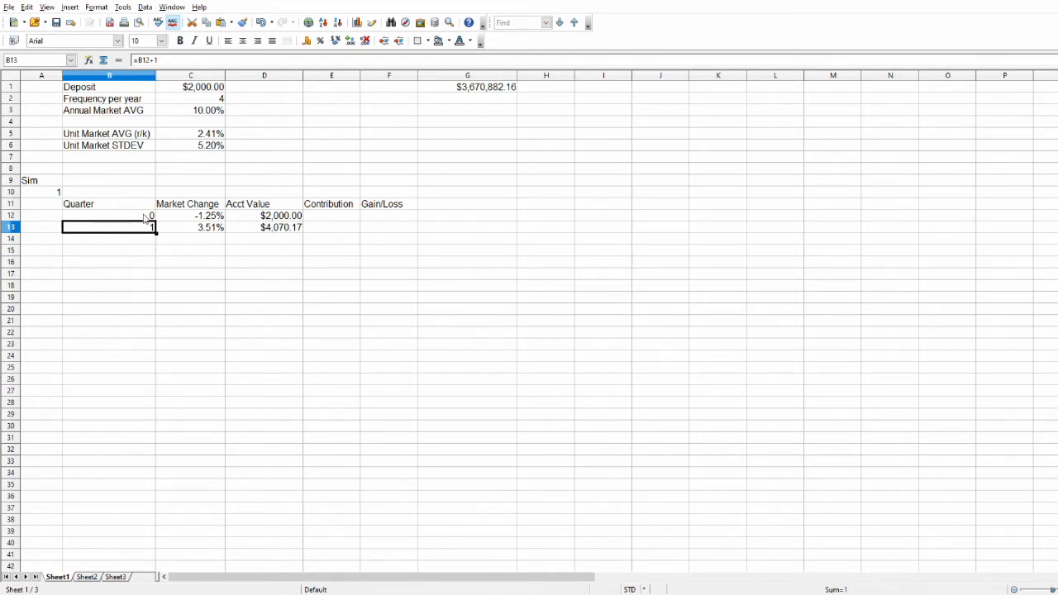
{"action": "left_click", "coordinate": [132, 261]}
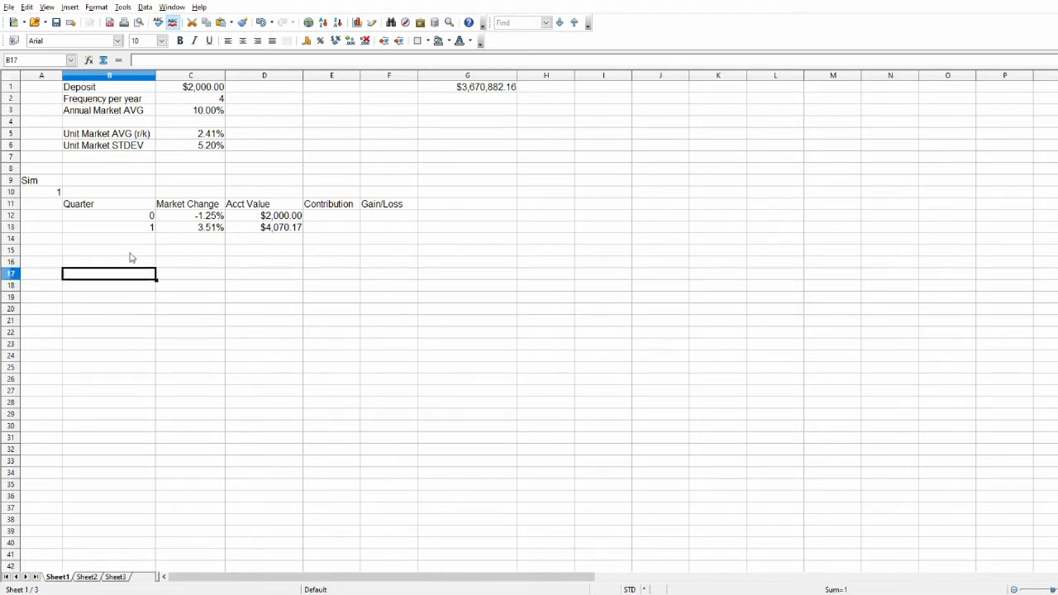
{"action": "left_click_drag", "start_coordinate": [133, 230], "coordinate": [264, 236]}
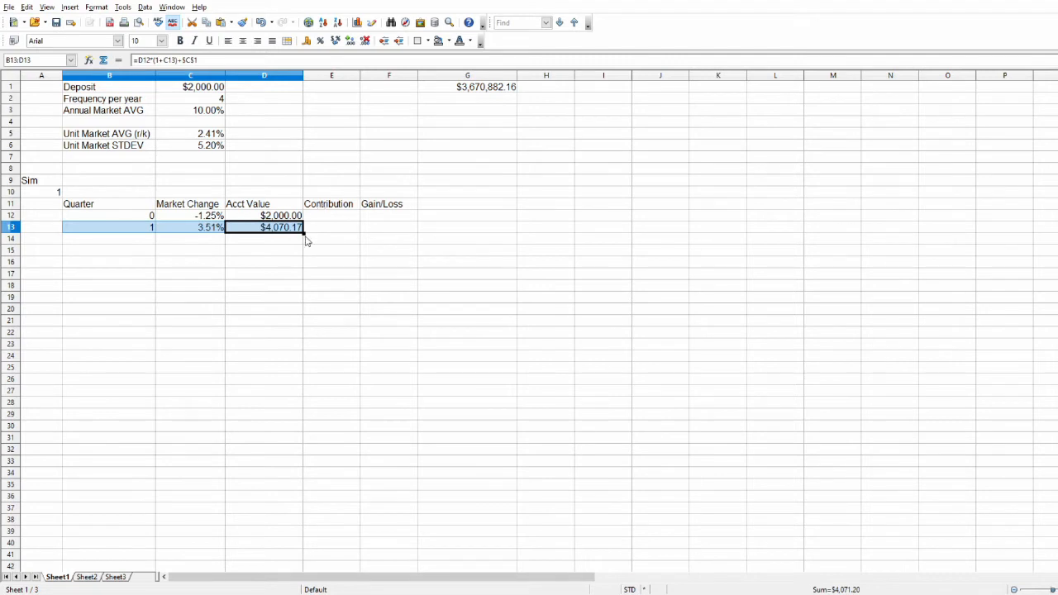
{"action": "left_click_drag", "start_coordinate": [304, 233], "coordinate": [304, 420]}
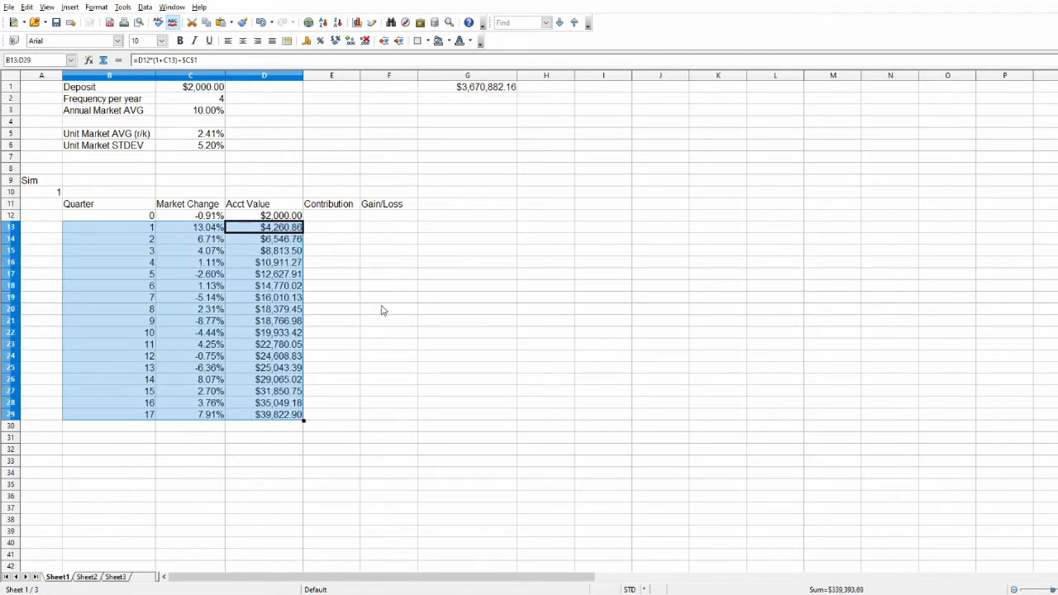
Inspect the filled account value formulas in D13 and D19, and recalculate the sheet for new random returns.
{"action": "left_click", "coordinate": [329, 263]}
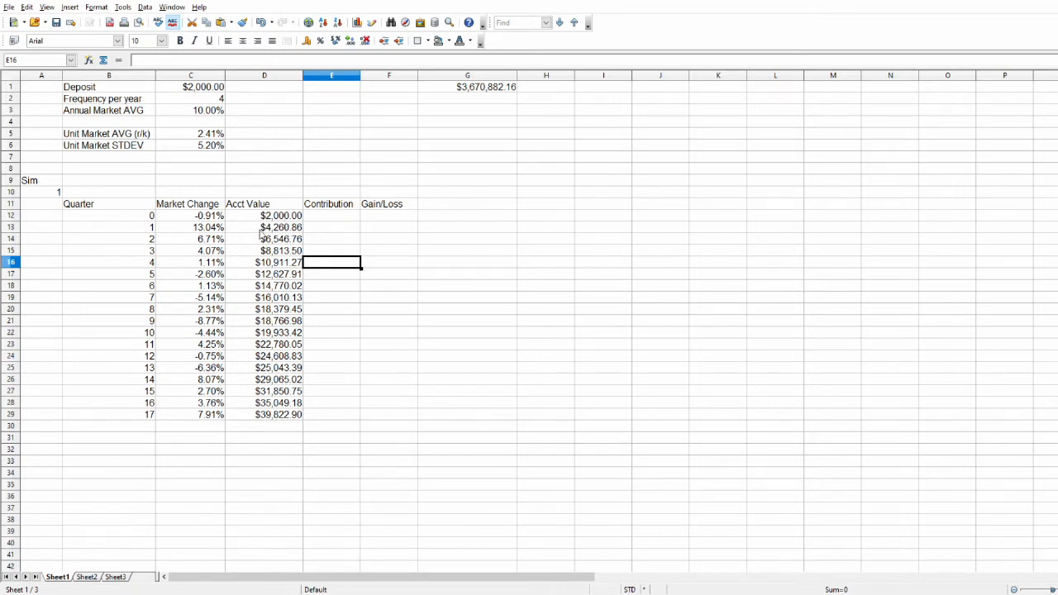
{"action": "left_click", "coordinate": [287, 230]}
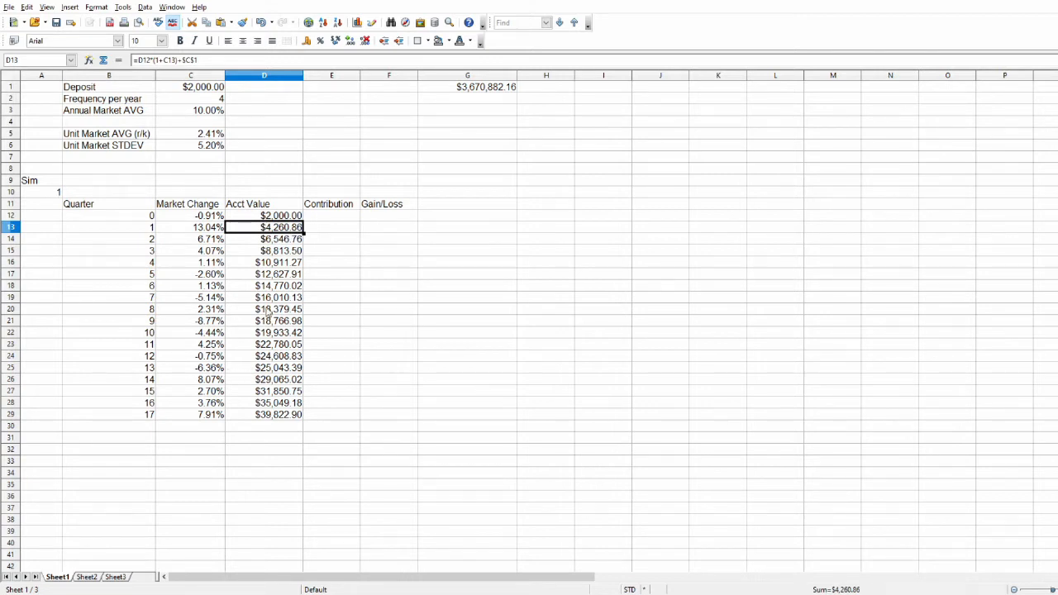
{"action": "left_click", "coordinate": [258, 299]}
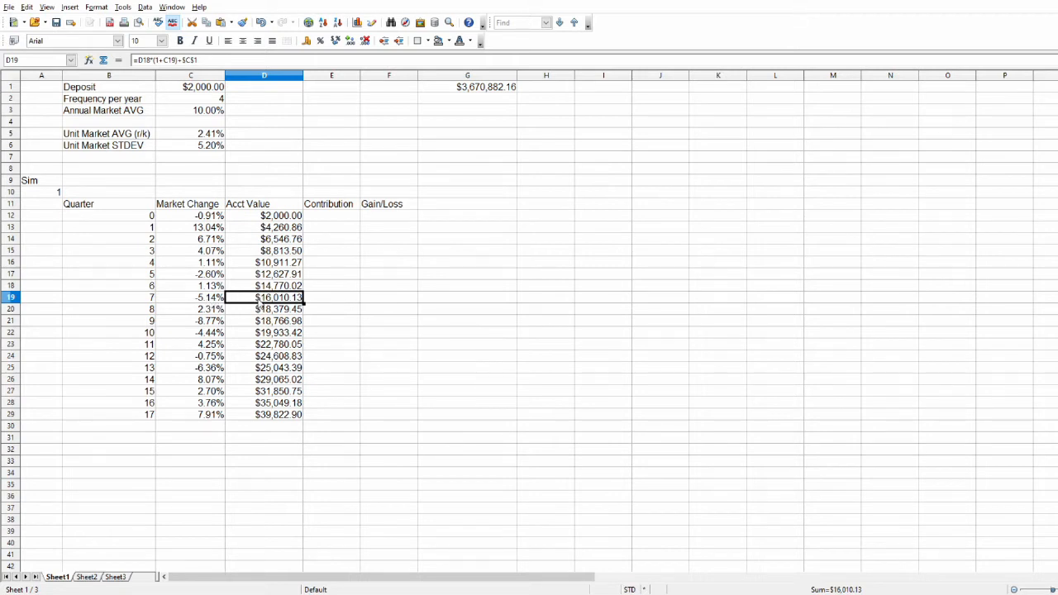
{"action": "left_click", "coordinate": [314, 134]}
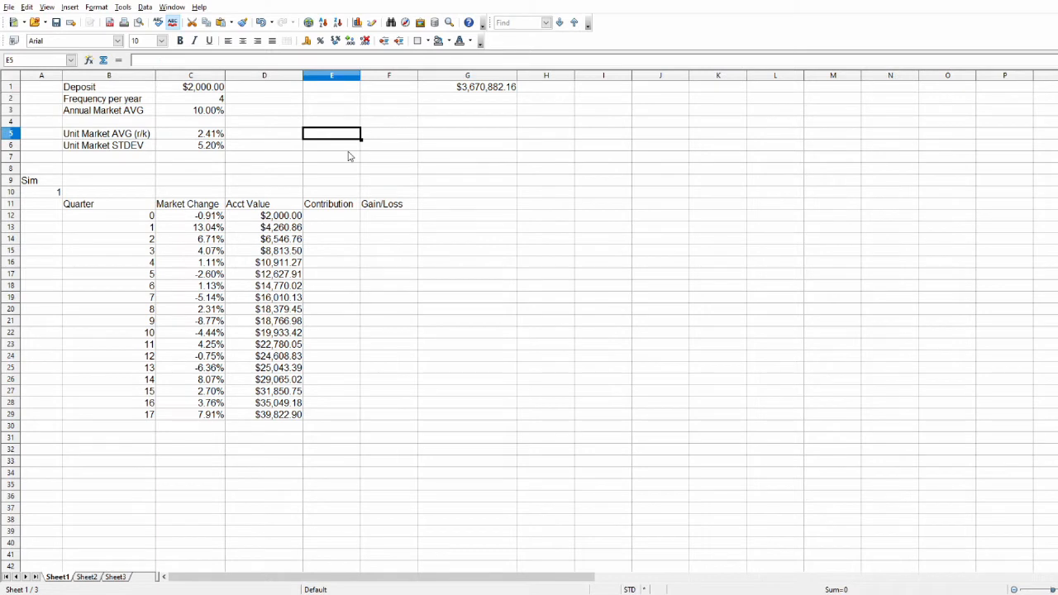
{"action": "key", "text": "F9"}
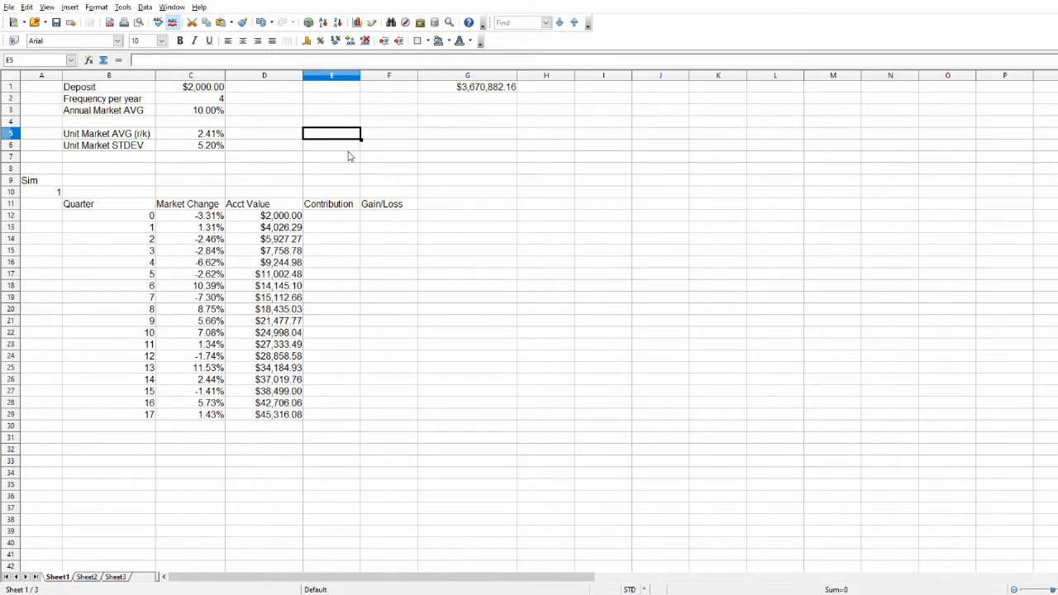
Recalculate the sheet repeatedly to compare the simulated market changes and account values across new random draws.
{"action": "key", "text": "F9"}
{"action": "key", "text": "F9"}
{"action": "key", "text": "F9"}
{"action": "key", "text": "F9"}
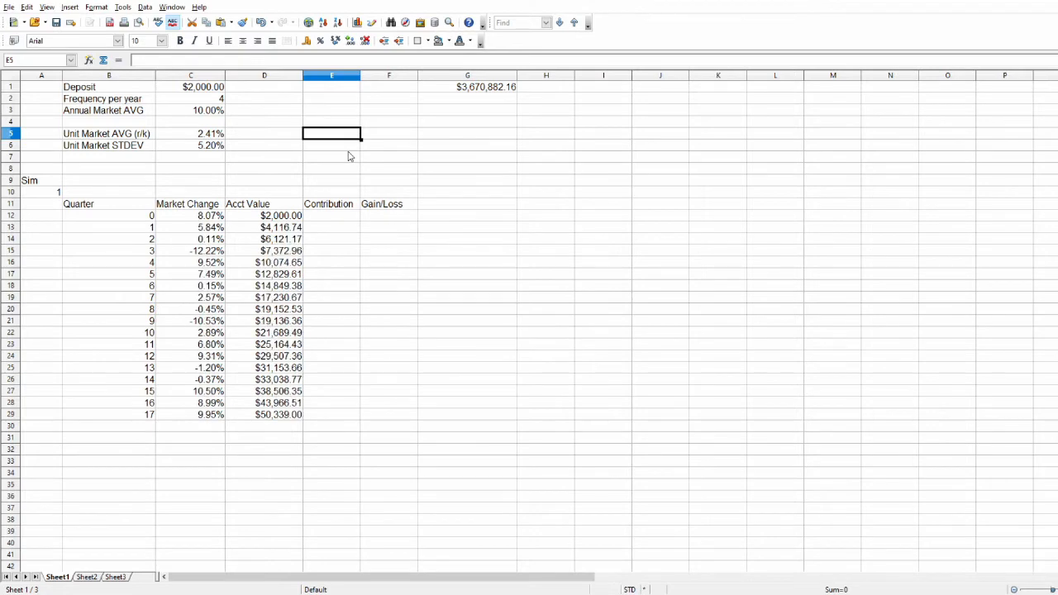
{"action": "key", "text": "F9"}
{"action": "key", "text": "F9"}
{"action": "key", "text": "F9"}
{"action": "key", "text": "F9"}
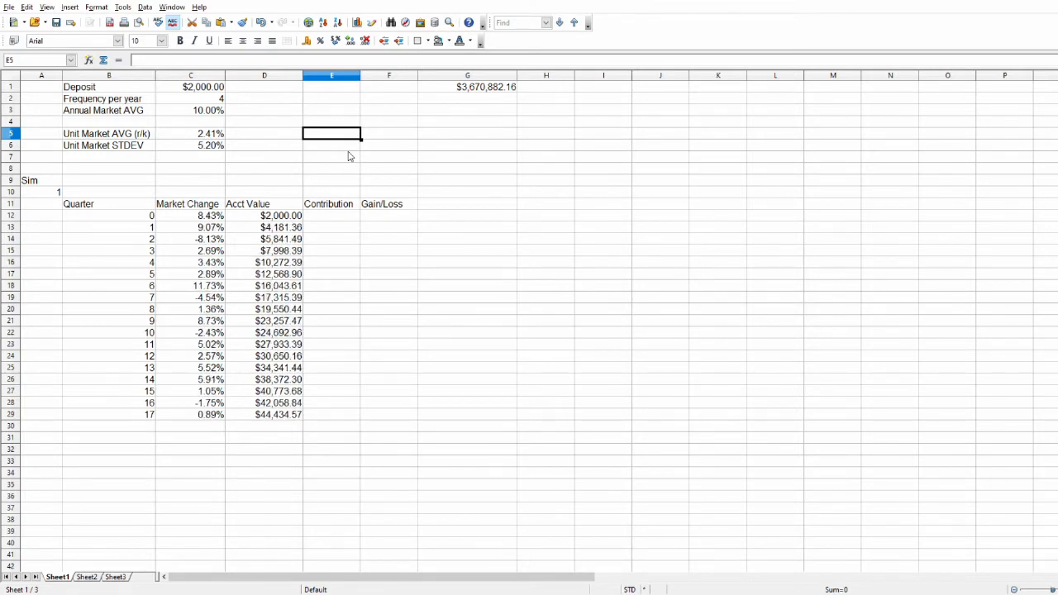
{"action": "key", "text": "F9"}
{"action": "key", "text": "F9"}
{"action": "key", "text": "F9"}
{"action": "key", "text": "F9"}
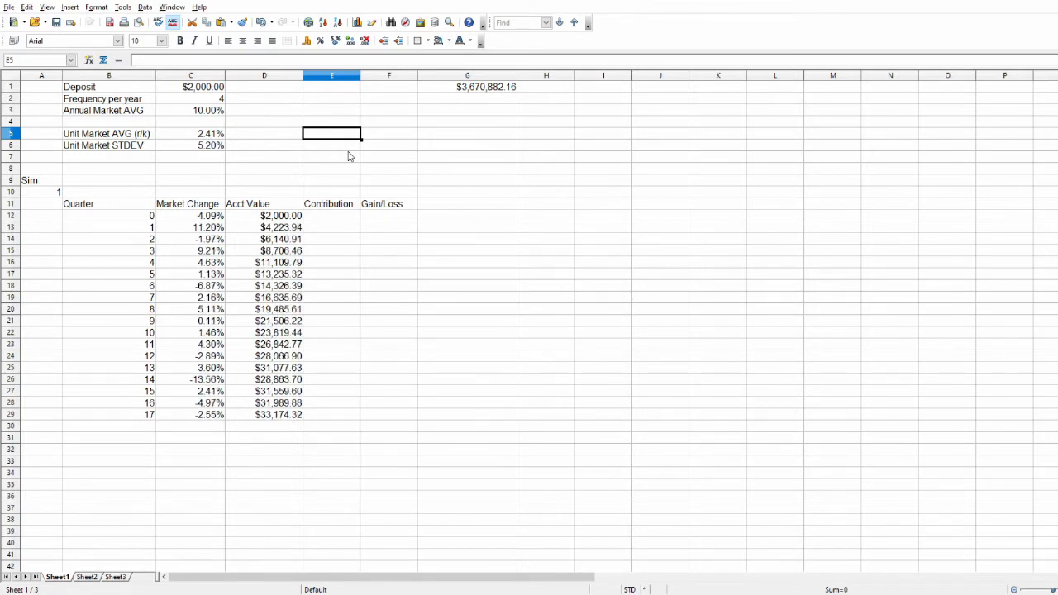
Enter the quarter 0 contribution in E12 as a reference to the deposit, =C1.
{"action": "left_click", "coordinate": [328, 218]}
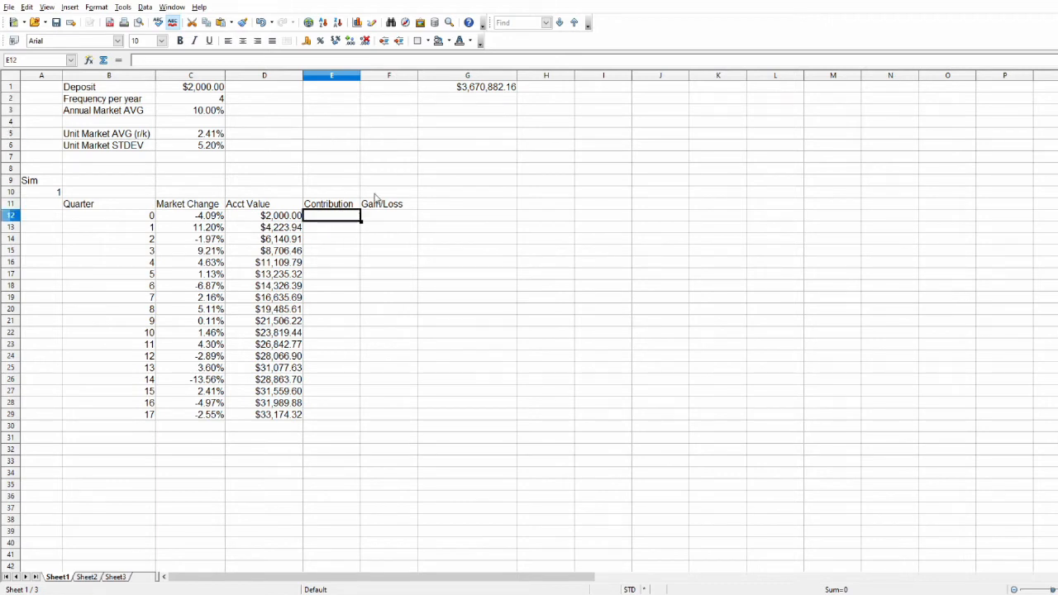
{"action": "type", "text": "="}
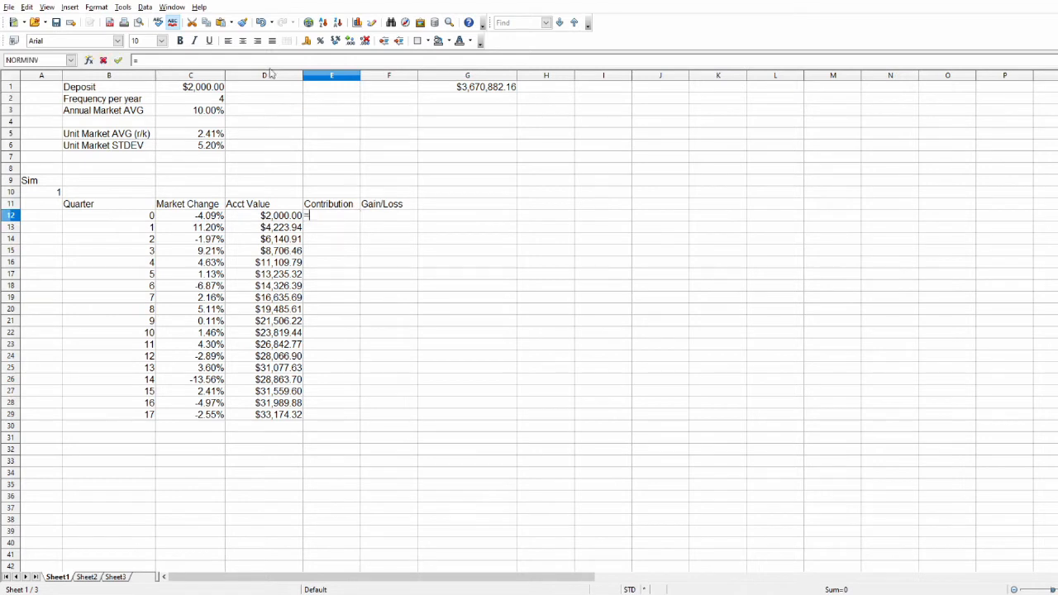
{"action": "left_click", "coordinate": [208, 87]}
{"action": "key", "text": "Return"}
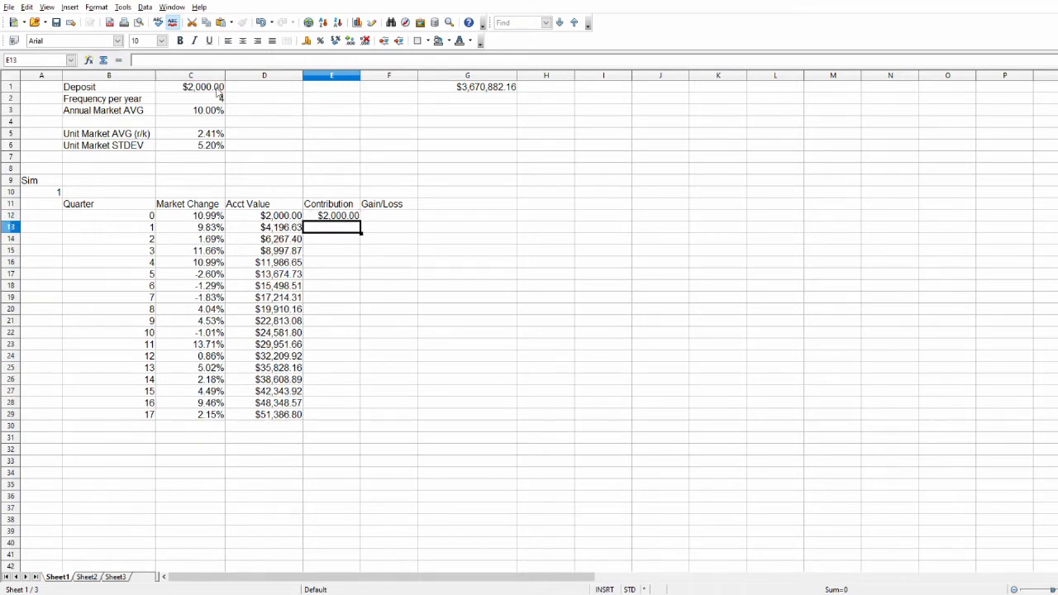
Enter the cumulative contribution formula =E12+$C$1 in E13, with the deposit as an absolute reference.
{"action": "type", "text": "="}
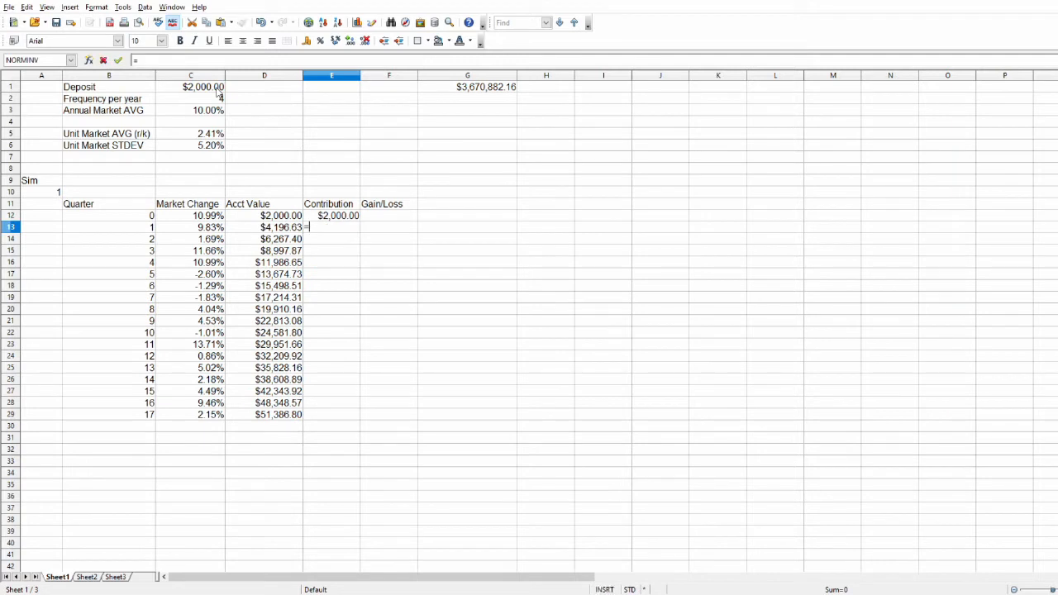
{"action": "left_click", "coordinate": [333, 219]}
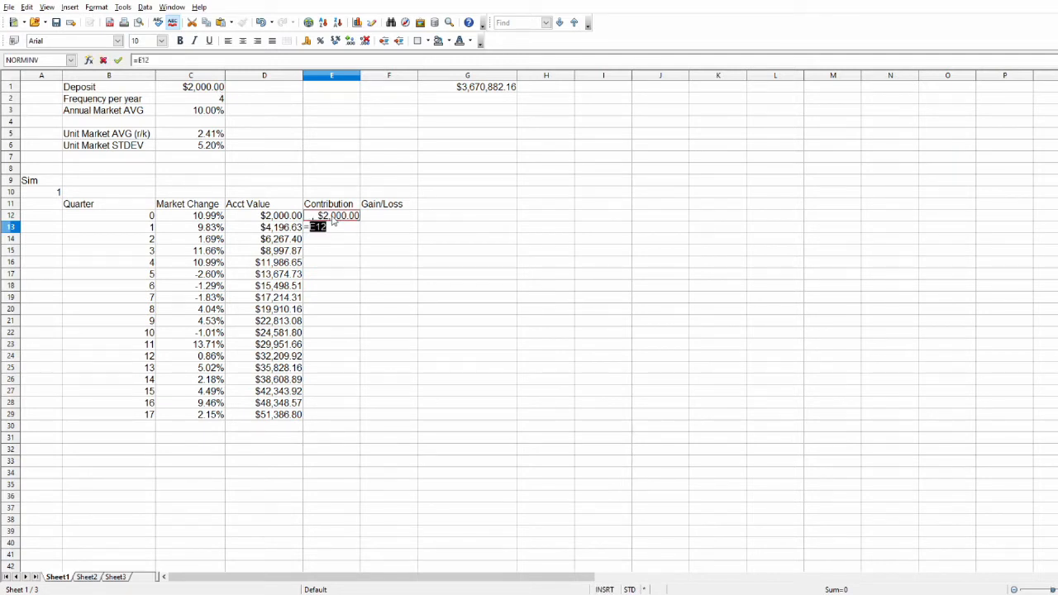
{"action": "type", "text": "+"}
{"action": "left_click", "coordinate": [204, 91]}
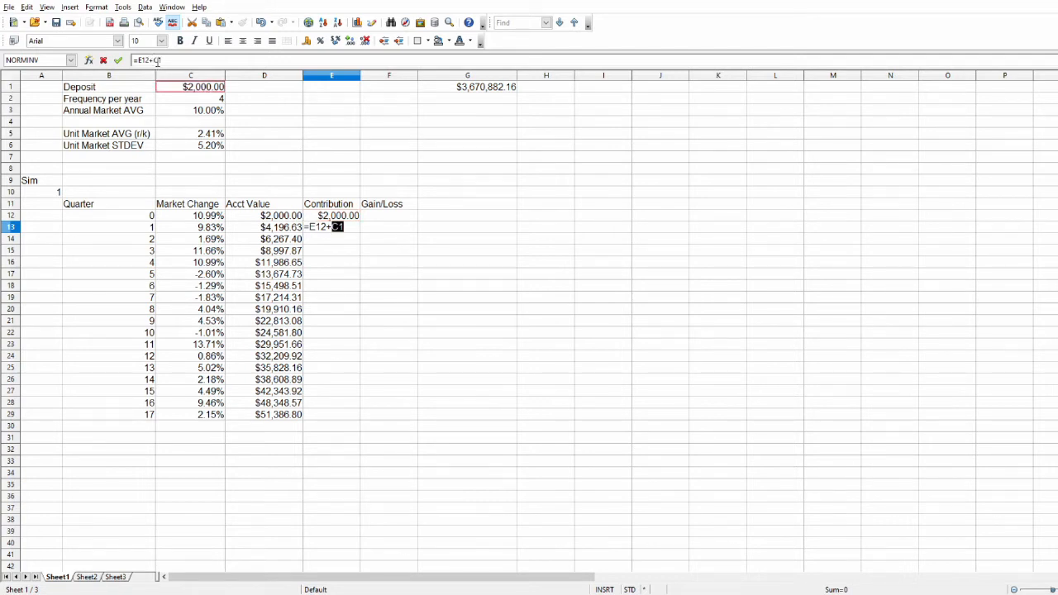
{"action": "left_click", "coordinate": [155, 59]}
{"action": "type", "text": "$"}
{"action": "key", "text": "Right"}
{"action": "type", "text": "$"}
{"action": "key", "text": "Return"}
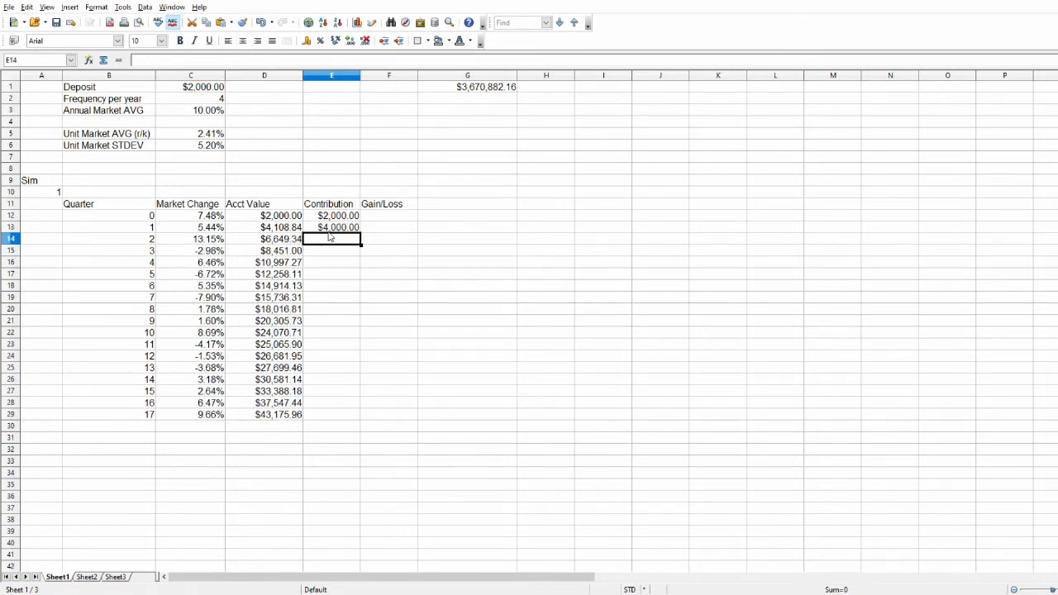
Fill the E13 contribution formula down through row 29 and check the last quarter number in B29.
{"action": "key", "text": "Up"}
{"action": "left_click_drag", "start_coordinate": [361, 232], "coordinate": [343, 420]}
{"action": "left_click", "coordinate": [322, 429]}
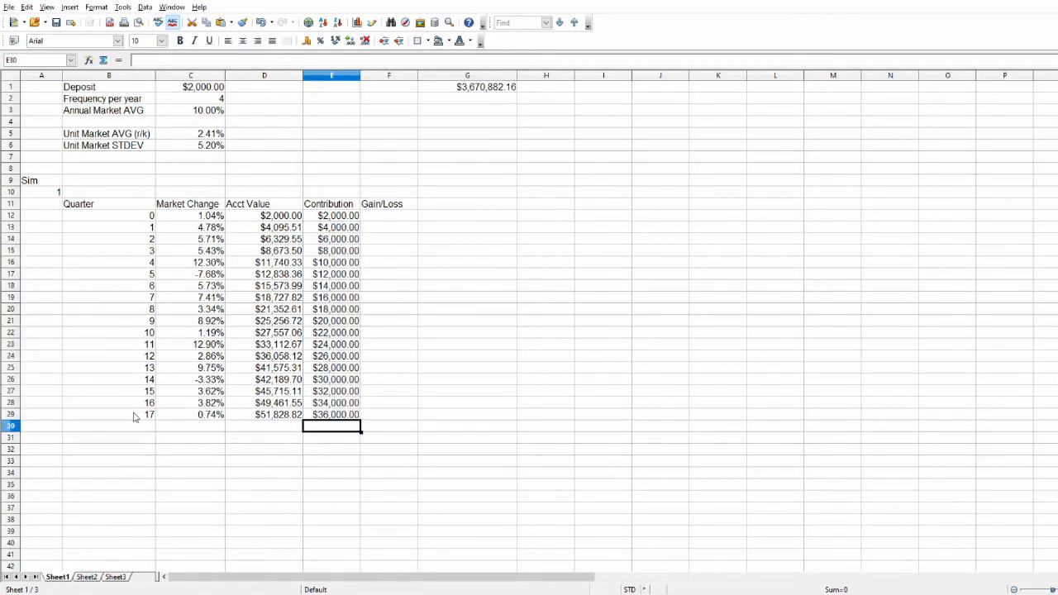
{"action": "left_click", "coordinate": [140, 413]}
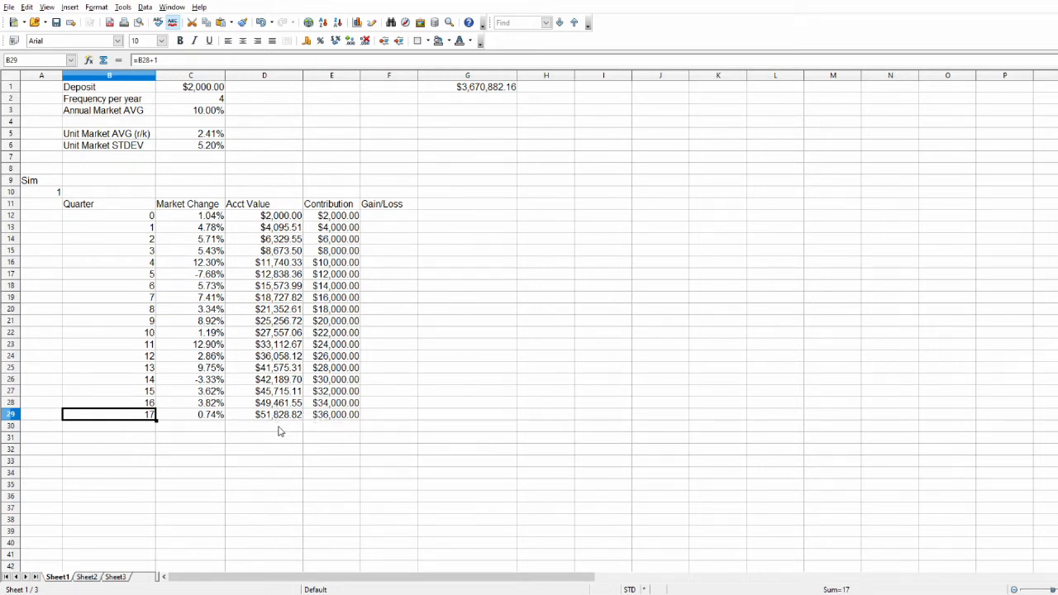
Enter the gain/loss formula =D12-E12 in F12 and fill it down through row 29.
{"action": "left_click", "coordinate": [368, 217]}
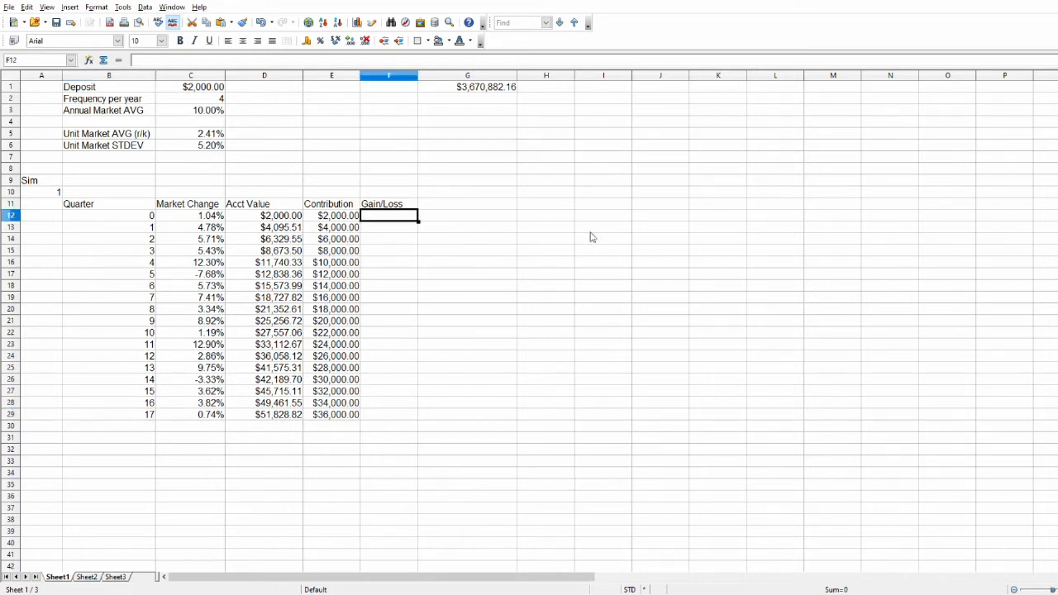
{"action": "type", "text": "="}
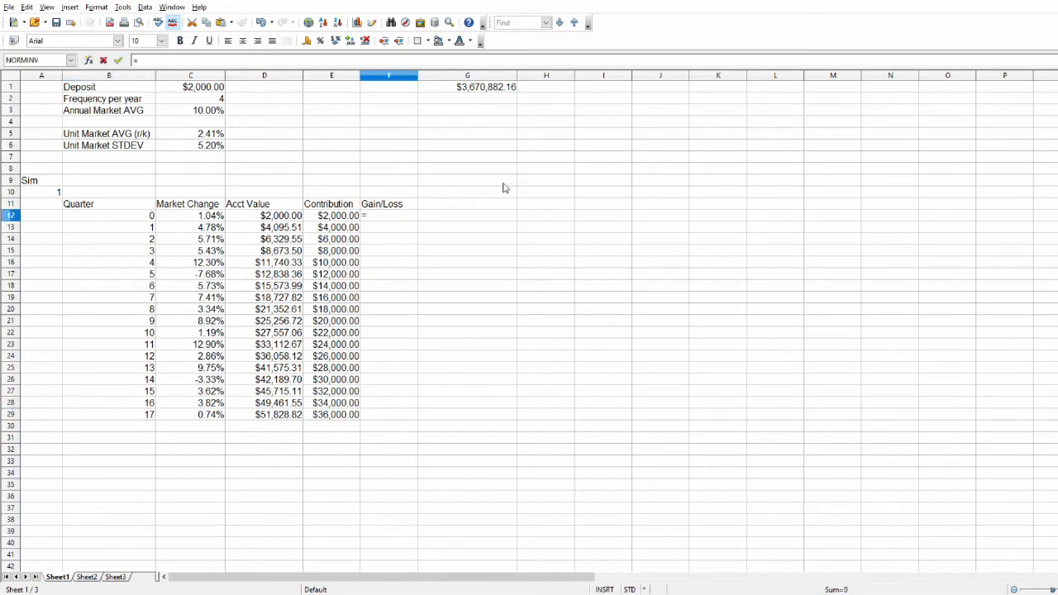
{"action": "left_click", "coordinate": [285, 219]}
{"action": "type", "text": "-"}
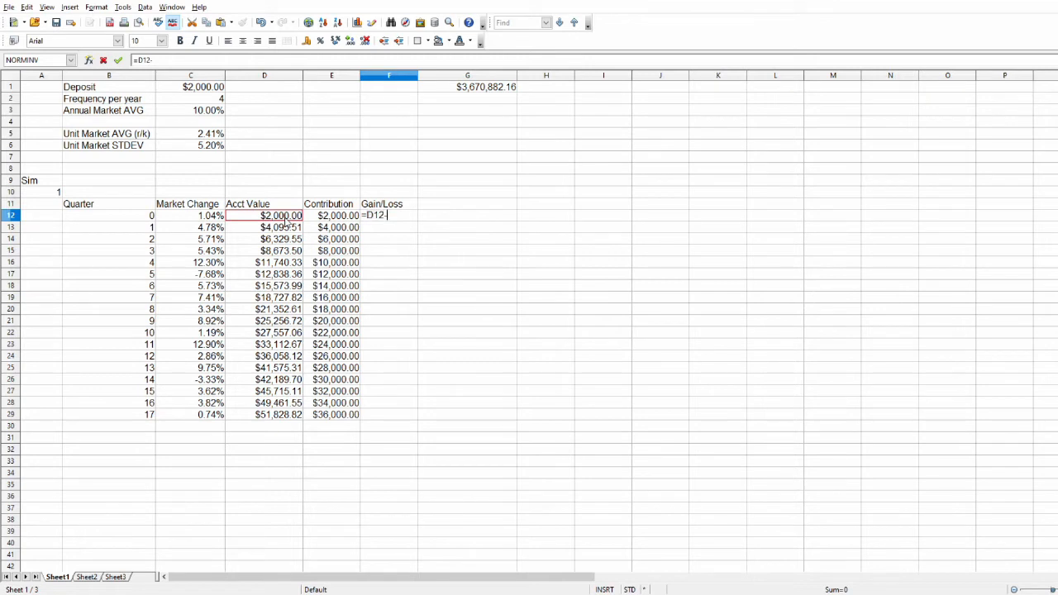
{"action": "left_click", "coordinate": [325, 220]}
{"action": "key", "text": "Return"}
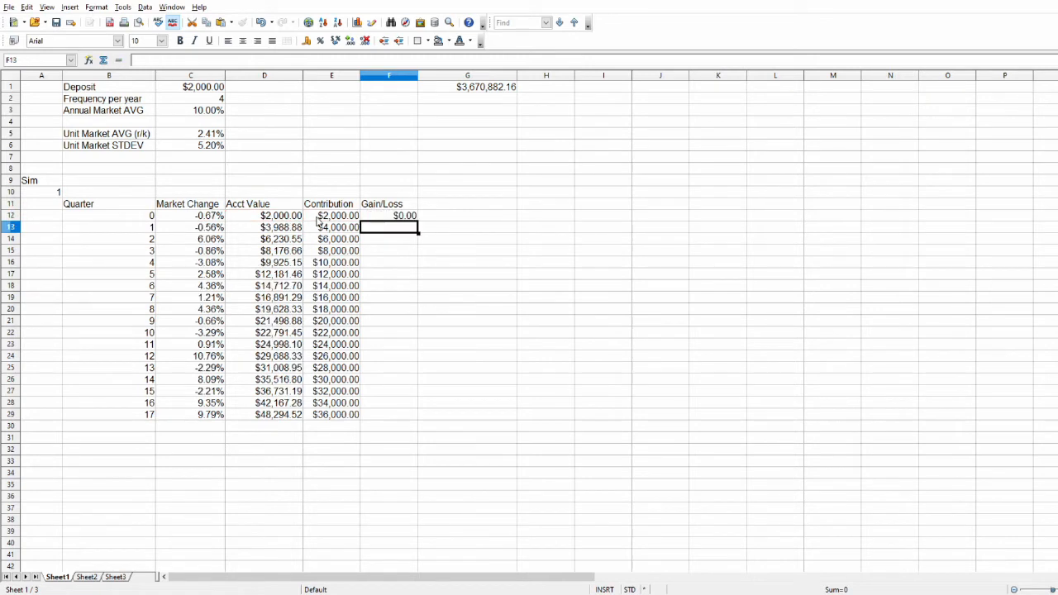
{"action": "left_click", "coordinate": [385, 217]}
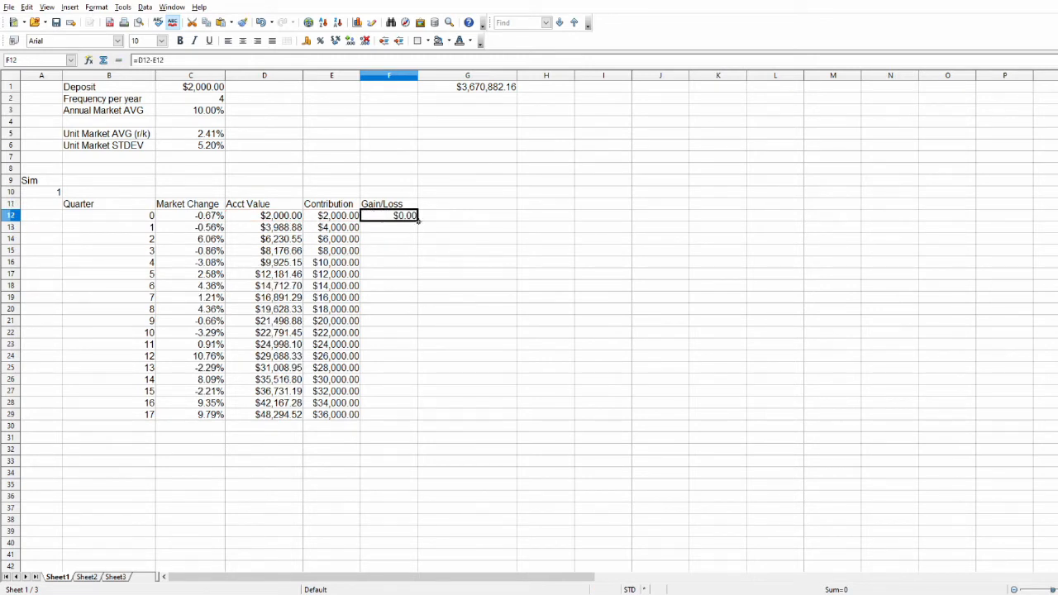
{"action": "left_click_drag", "start_coordinate": [418, 220], "coordinate": [419, 418]}
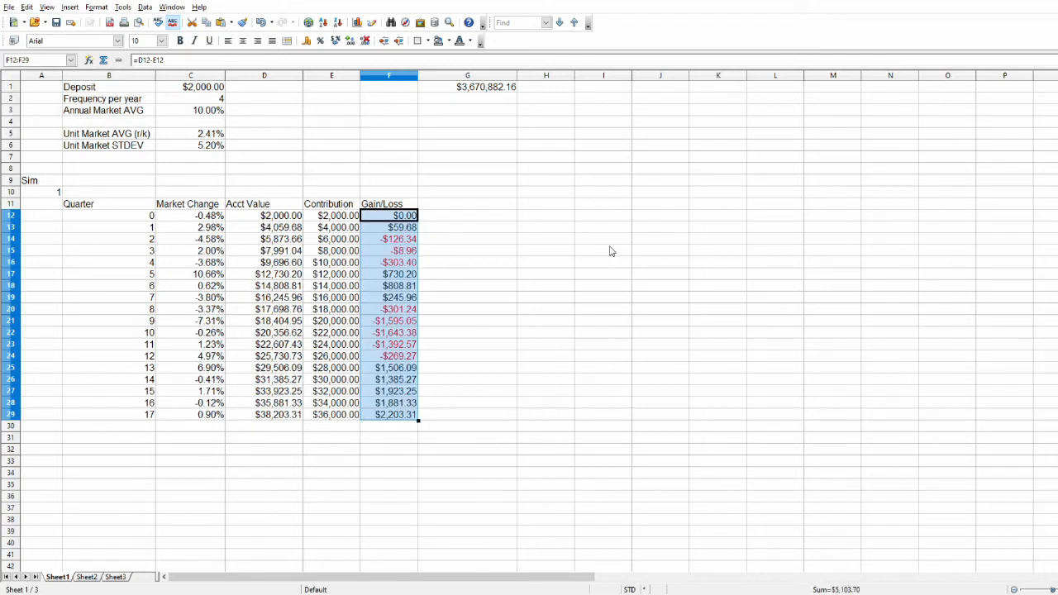
{"action": "left_click", "coordinate": [464, 368]}
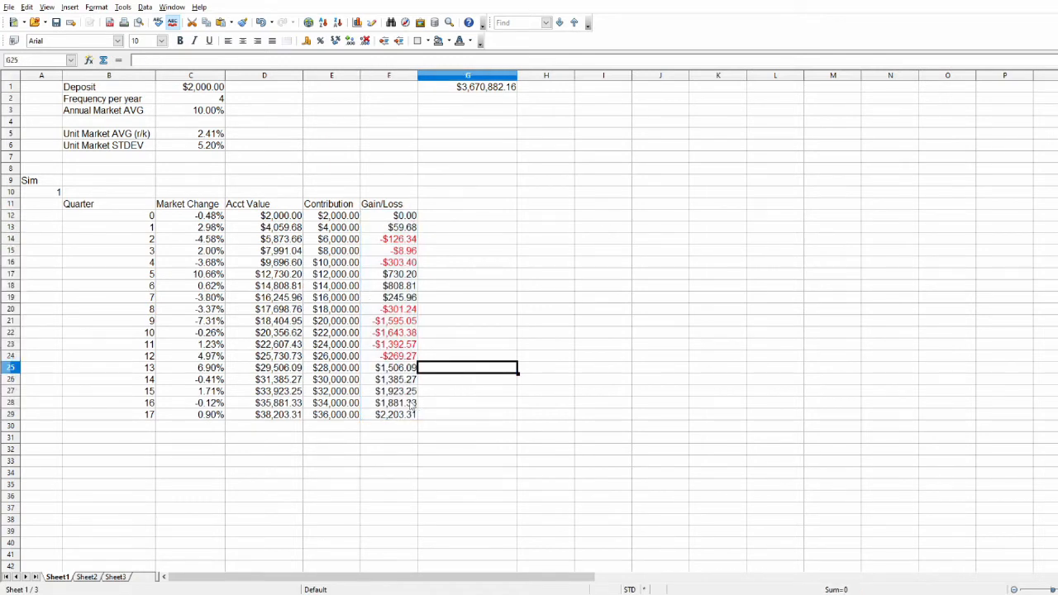
Inspect the gain/loss formulas in F23 and F22 along with the contribution in E22 and account value in D22.
{"action": "left_click", "coordinate": [390, 341]}
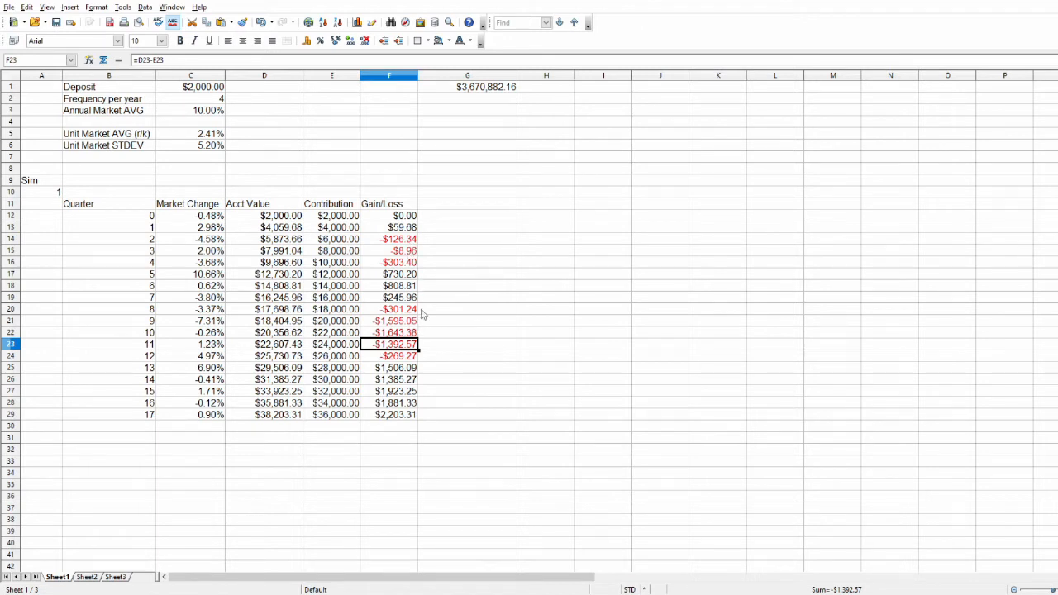
{"action": "left_click", "coordinate": [404, 334]}
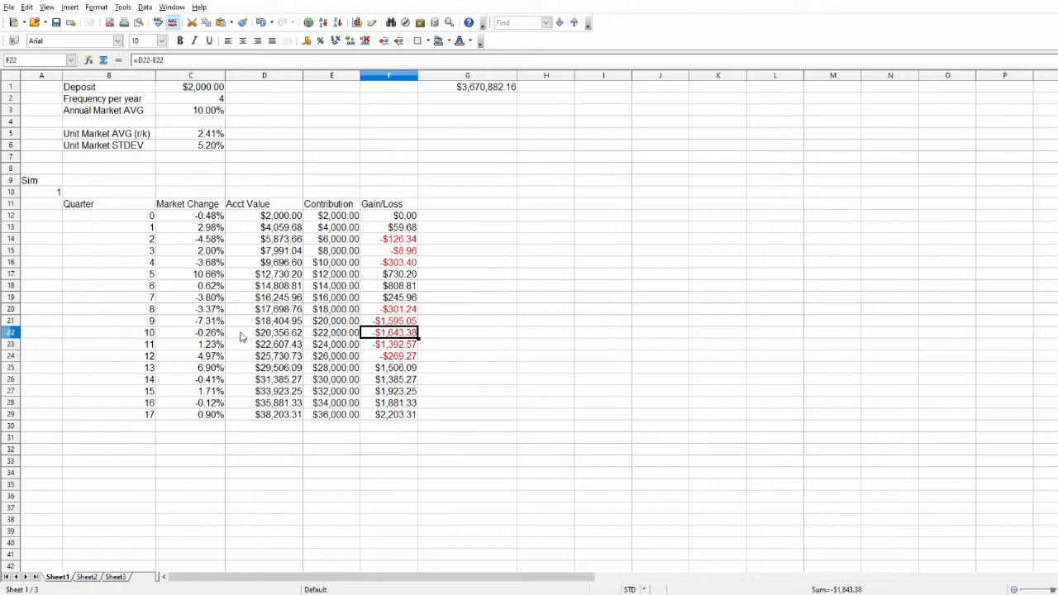
{"action": "left_click", "coordinate": [340, 334]}
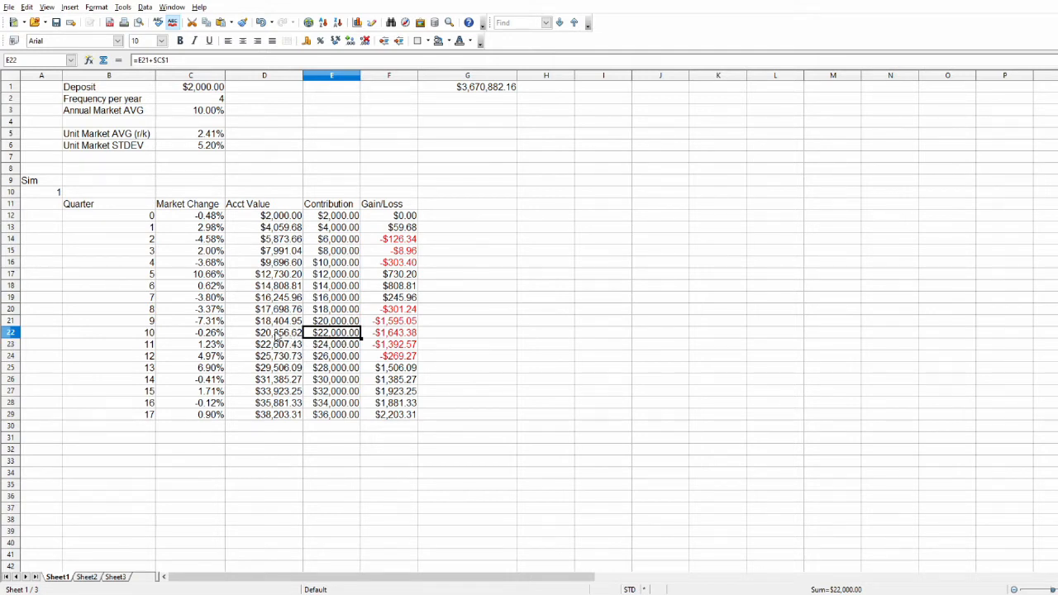
{"action": "left_click", "coordinate": [285, 333]}
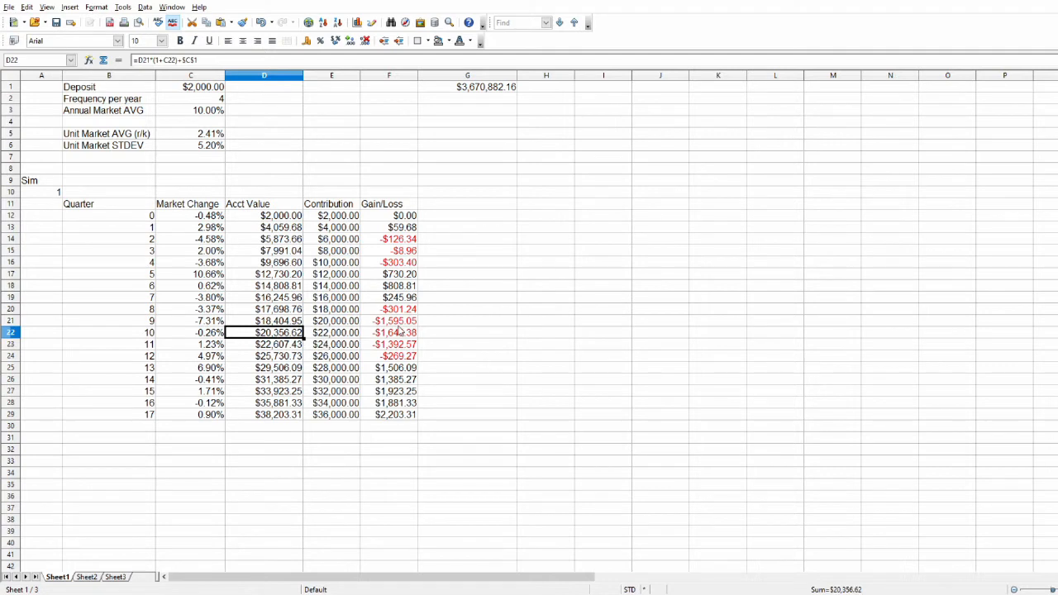
{"action": "left_click", "coordinate": [398, 332]}
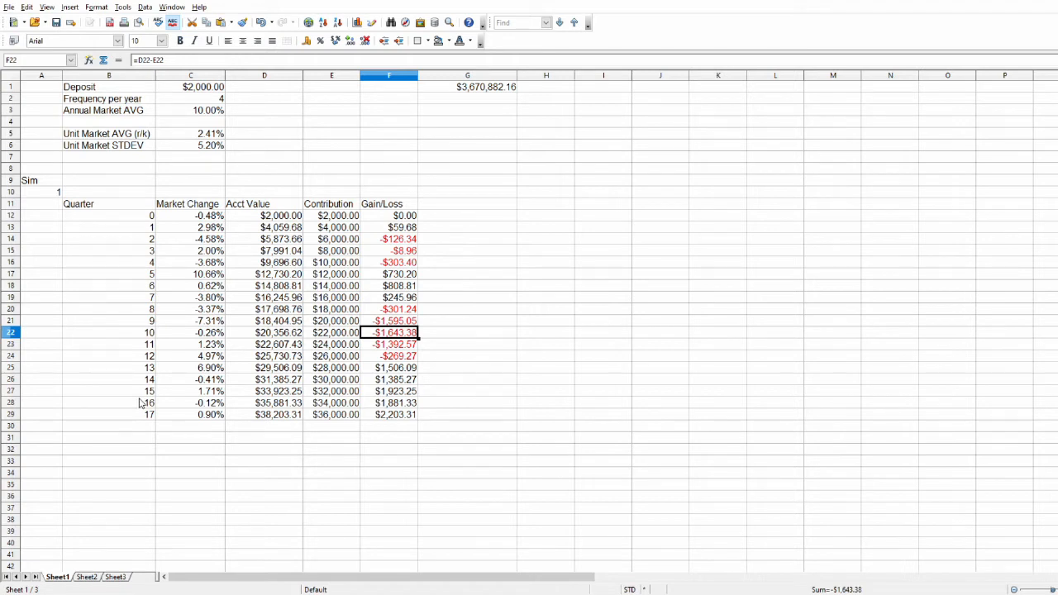
Extend the simulation by filling B29:F29 down through row 176.
{"action": "left_click_drag", "start_coordinate": [124, 415], "coordinate": [386, 418]}
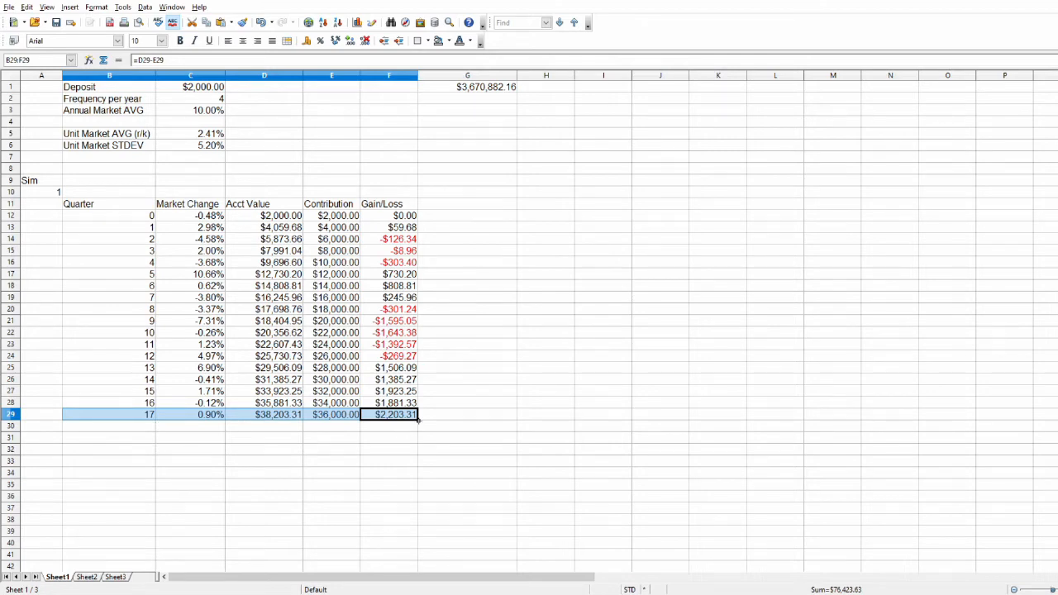
{"action": "mouse_move", "coordinate": [418, 420]}
{"action": "left_mouse_down"}
{"action": "mouse_move", "coordinate": [418, 510]}
{"action": "mouse_move", "coordinate": [419, 418]}
{"action": "left_mouse_up"}
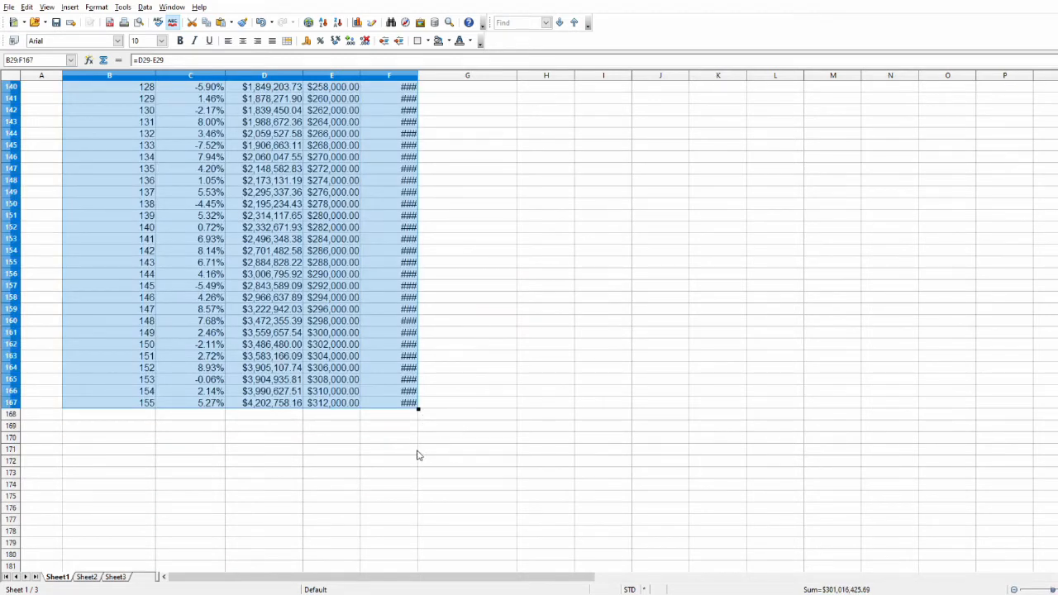
{"action": "left_click_drag", "start_coordinate": [418, 408], "coordinate": [428, 505]}
Clear the surplus rows past quarter 160 in B173:F176 and widen column F to fit its values.
{"action": "left_click_drag", "start_coordinate": [107, 437], "coordinate": [395, 475]}
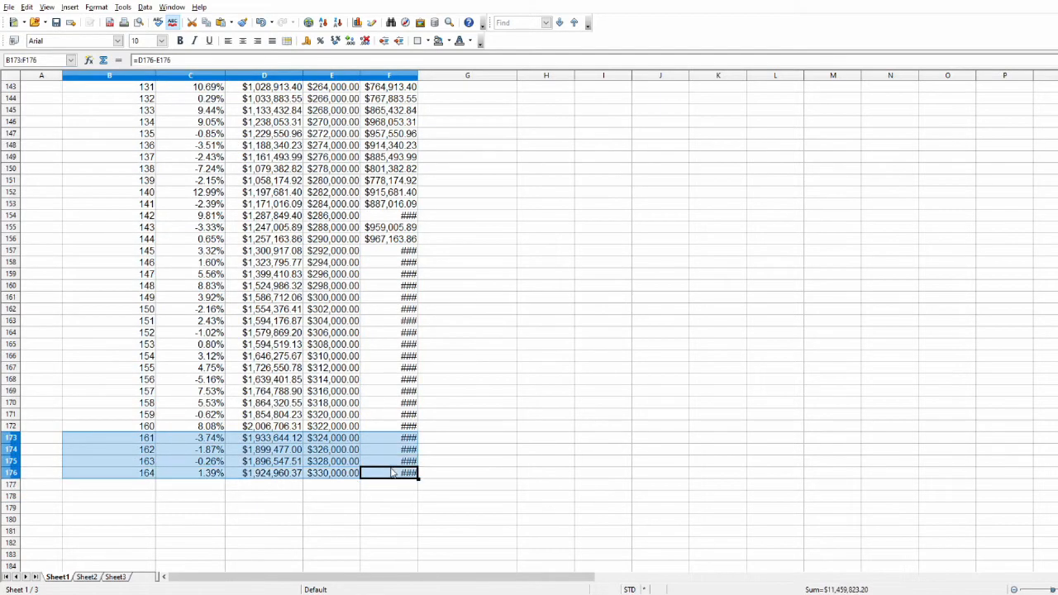
{"action": "key", "text": "Delete"}
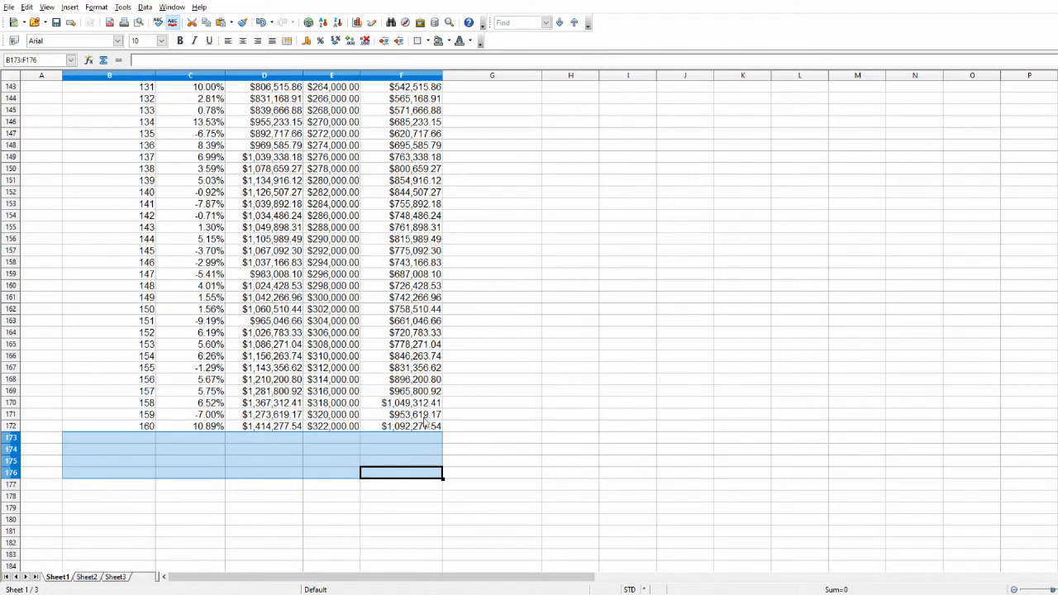
{"action": "left_click", "coordinate": [199, 530]}
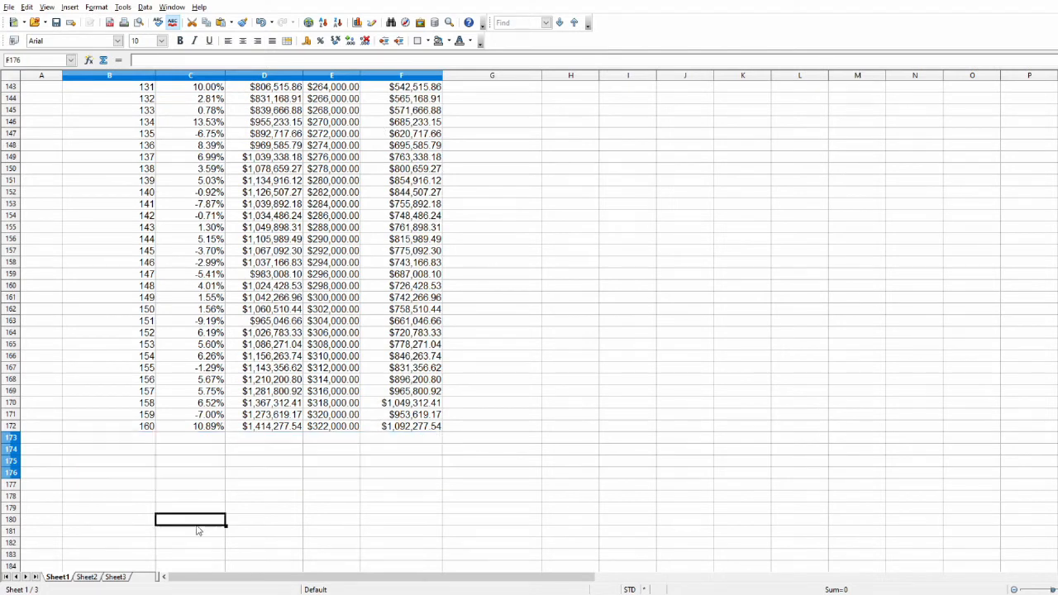
Examine the quarter 160 number, gain/loss, account value and contribution in row 172, and return to the start of the sheet.
{"action": "left_click", "coordinate": [116, 426]}
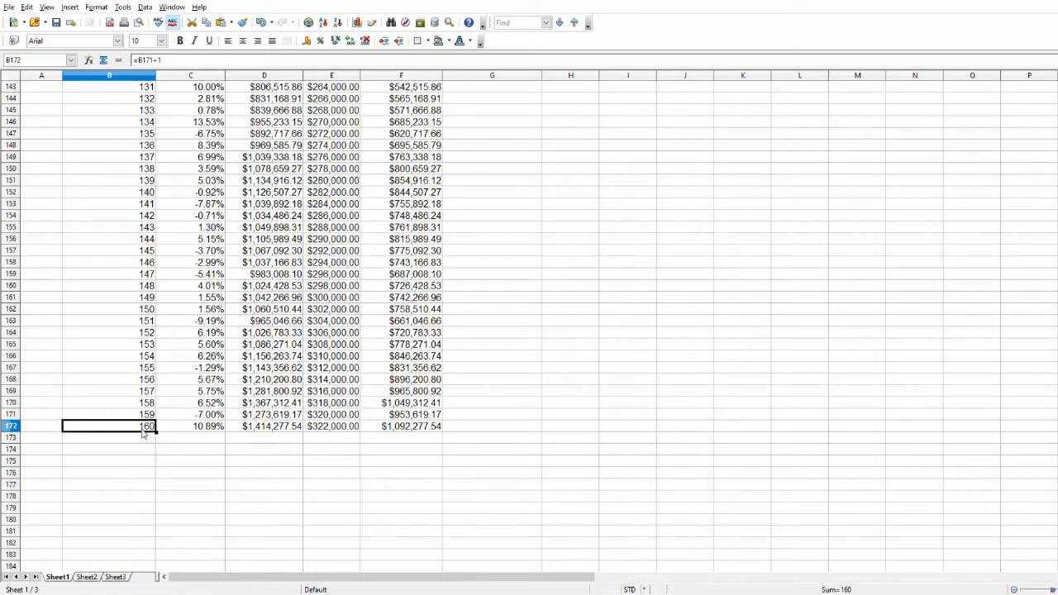
{"action": "left_click", "coordinate": [391, 428]}
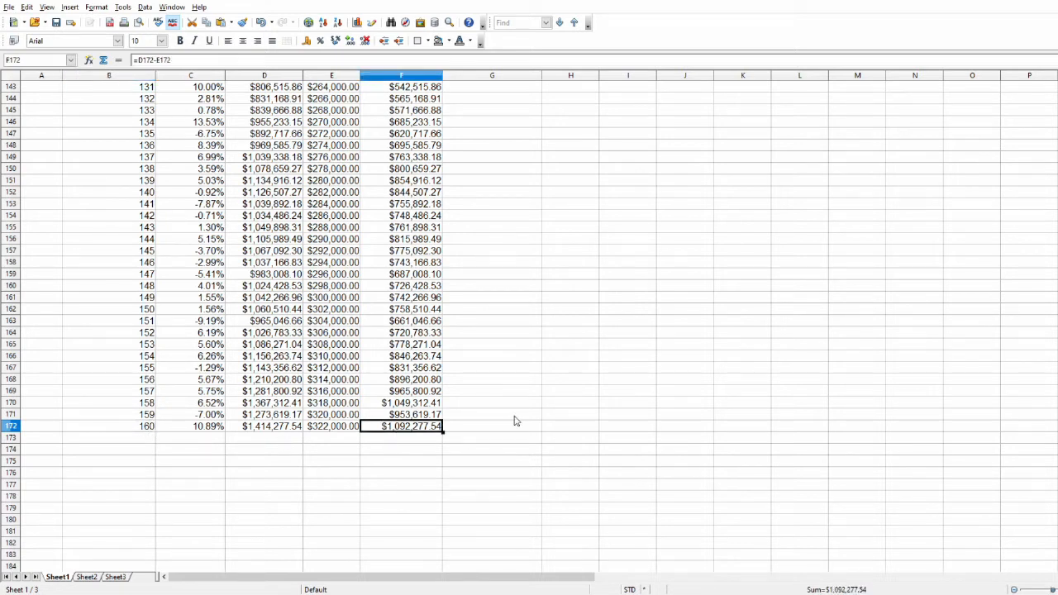
{"action": "left_click", "coordinate": [256, 429]}
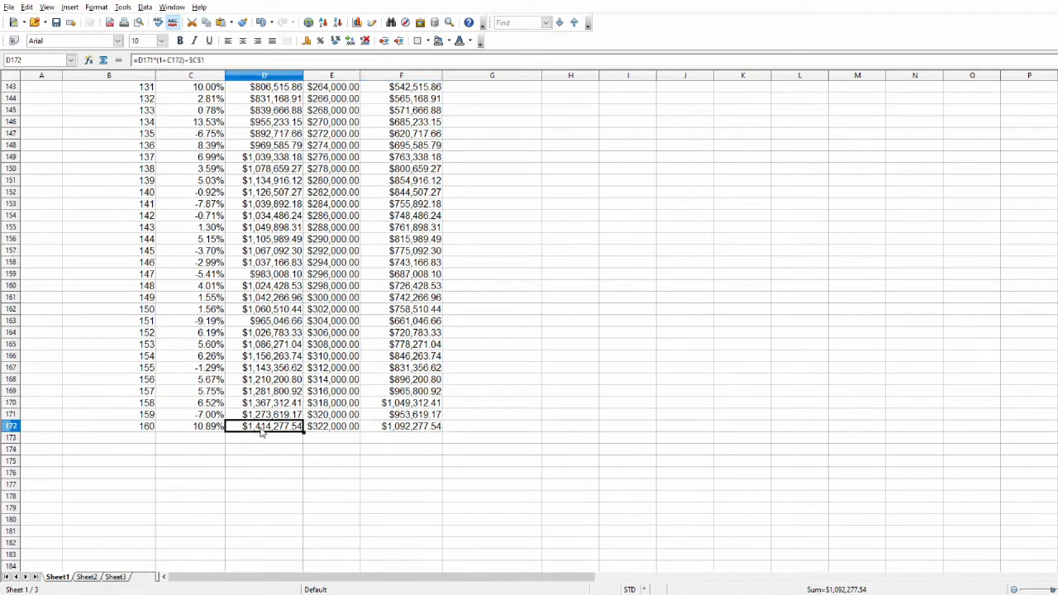
{"action": "left_click", "coordinate": [334, 429]}
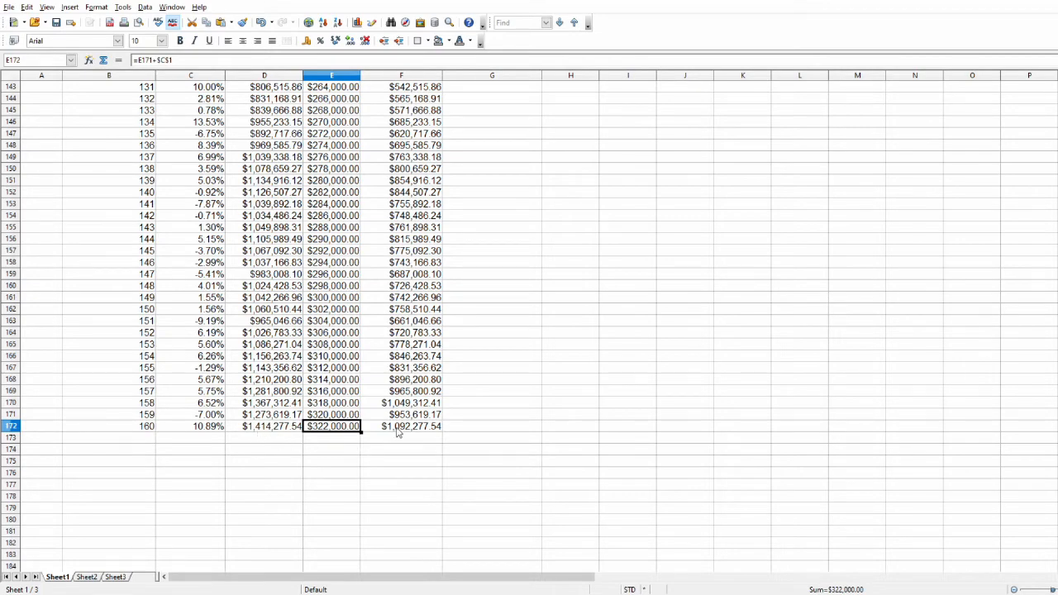
{"action": "scroll", "coordinate": [496, 396], "scroll_direction": "up", "scroll_amount": 20}
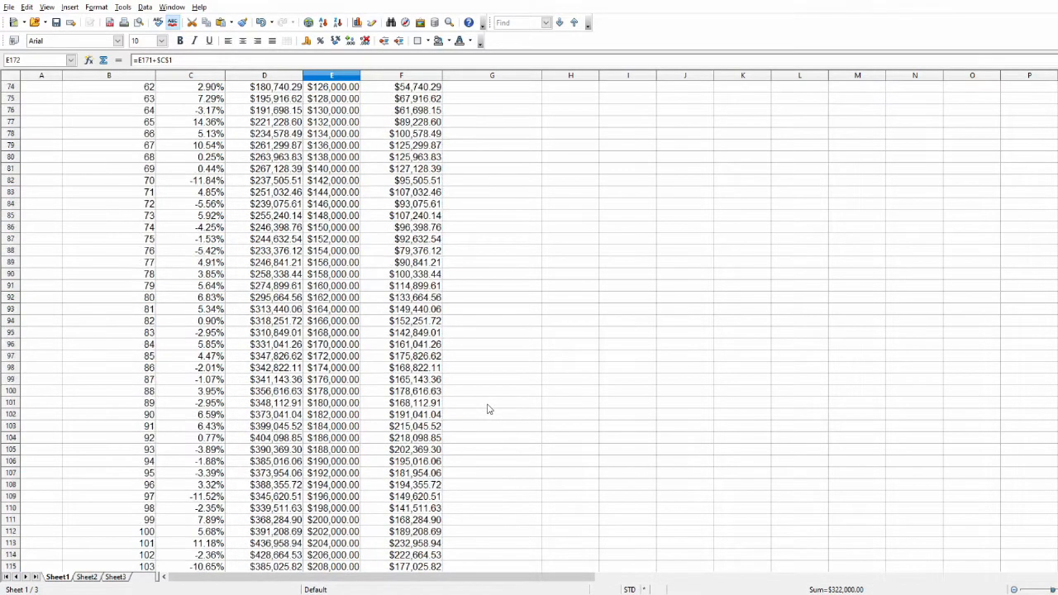
{"action": "scroll", "coordinate": [492, 403], "scroll_direction": "up", "scroll_amount": 14}
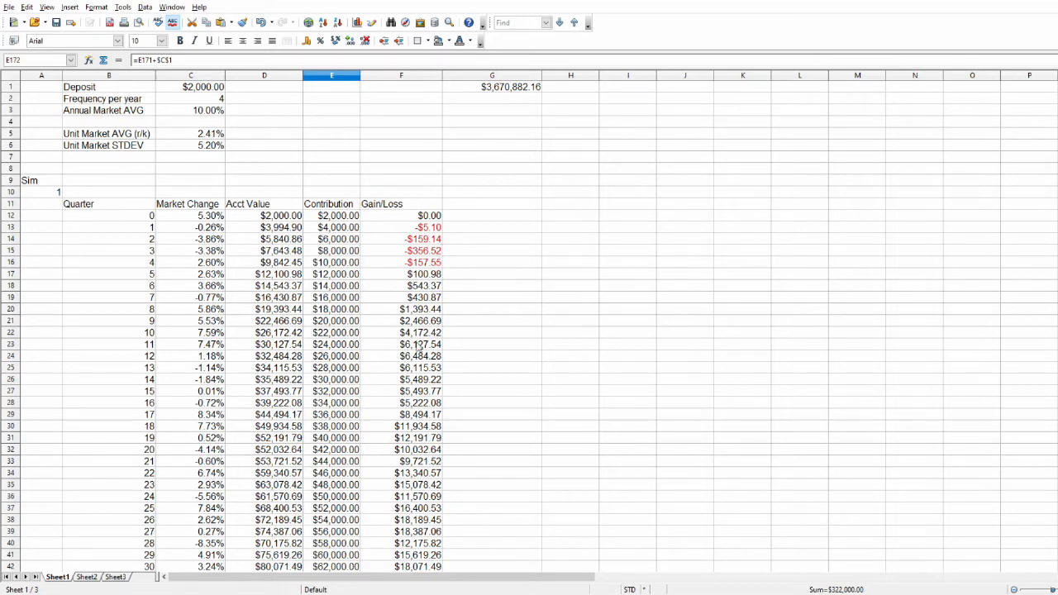
Recalculate the sheet from an empty cell beside the final quarters to draw a new set of random market returns.
{"action": "scroll", "coordinate": [417, 351], "scroll_direction": "down", "scroll_amount": 3}
{"action": "scroll", "coordinate": [417, 351], "scroll_direction": "down", "scroll_amount": 20}
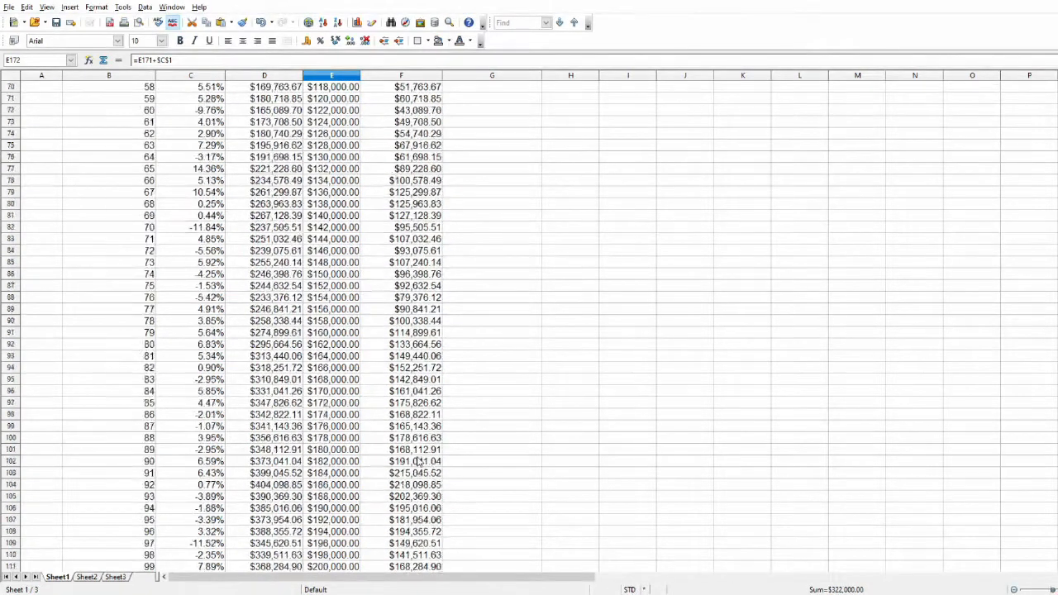
{"action": "scroll", "coordinate": [420, 469], "scroll_direction": "down", "scroll_amount": 2}
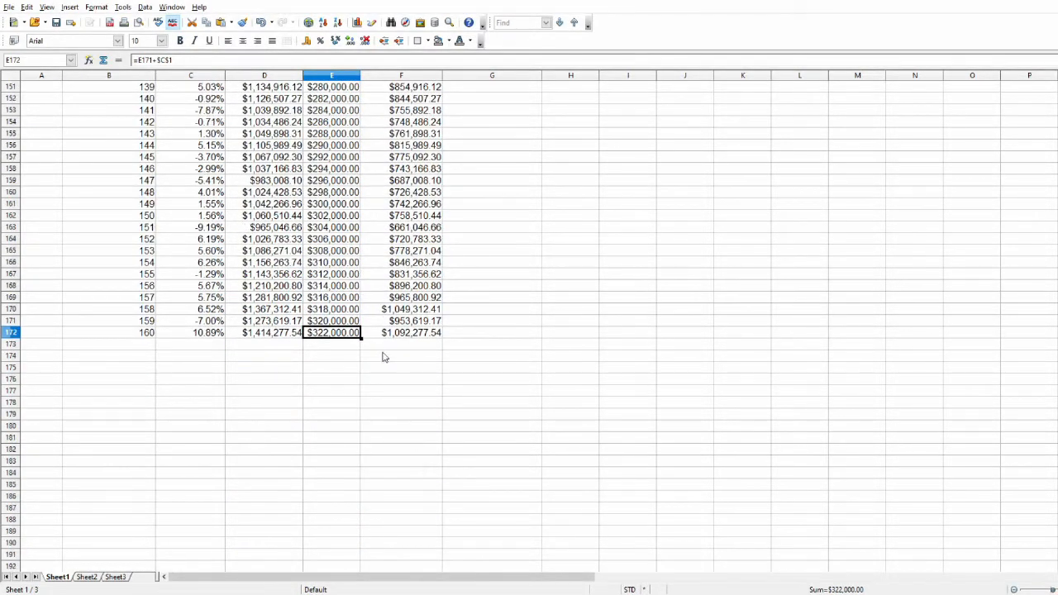
{"action": "left_click", "coordinate": [41, 215]}
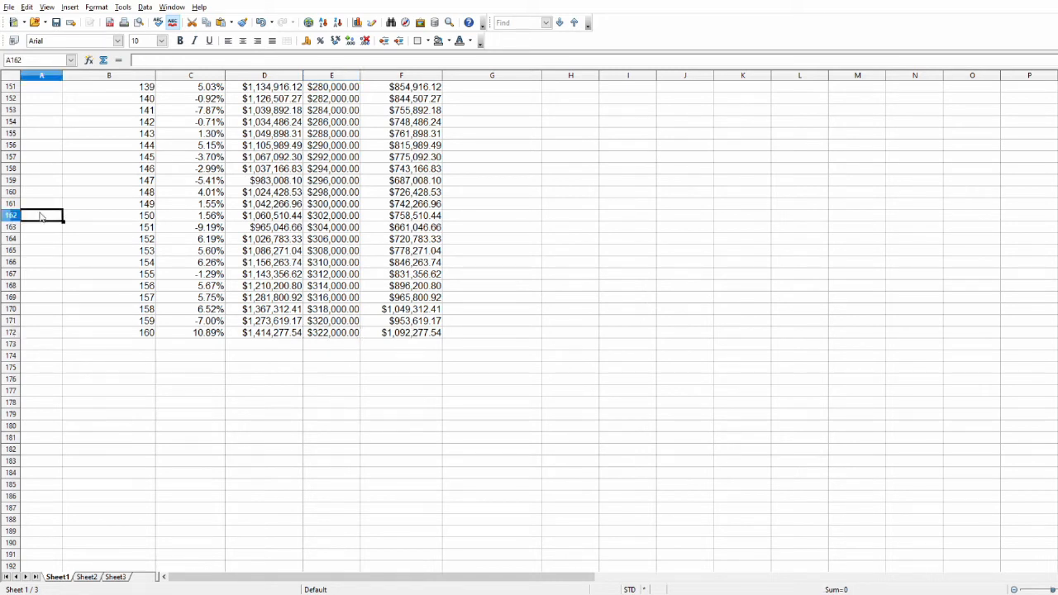
{"action": "key", "text": "F9"}
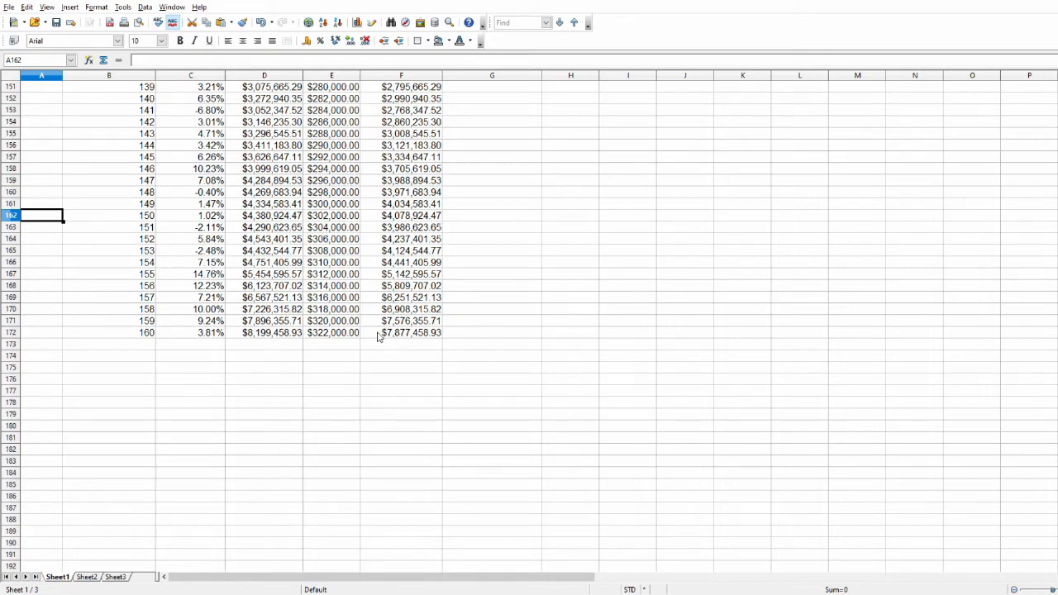
Inspect quarter 9's contribution in E21, account value in D21 and gain/loss in F21.
{"action": "scroll", "coordinate": [473, 354], "scroll_direction": "up", "scroll_amount": 20}
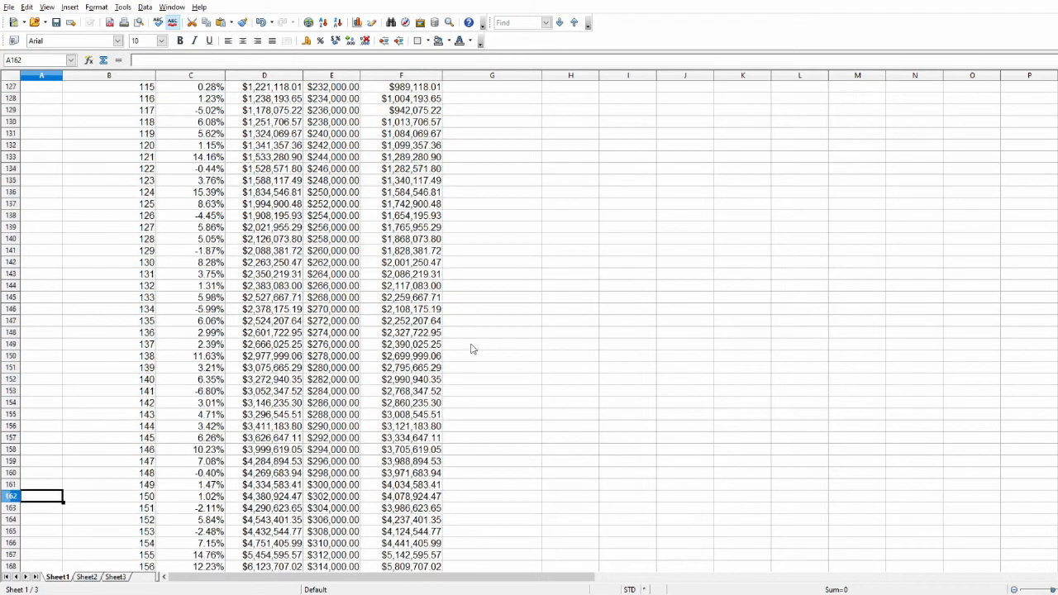
{"action": "scroll", "coordinate": [473, 354], "scroll_direction": "up", "scroll_amount": 20}
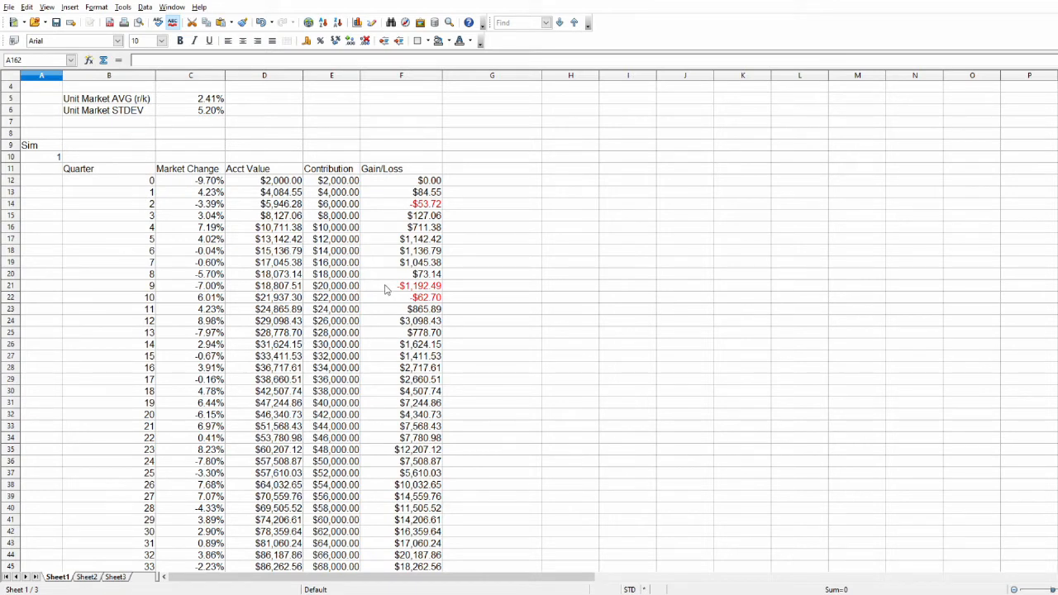
{"action": "left_click", "coordinate": [341, 288]}
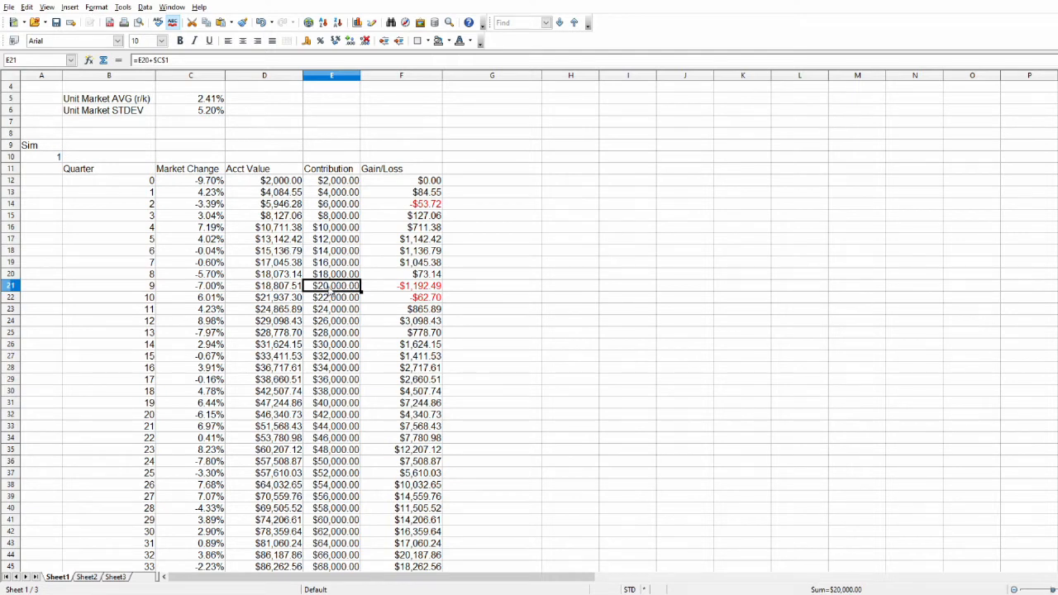
{"action": "left_click", "coordinate": [285, 292]}
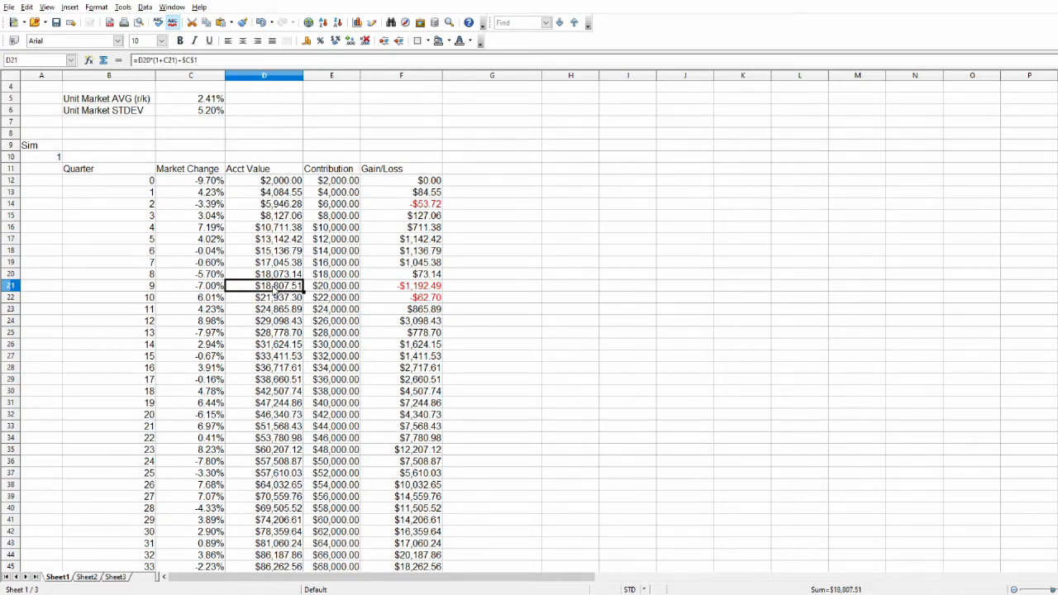
{"action": "left_click", "coordinate": [395, 293]}
Follow the gain/loss column down to quarter 160 and inspect its formula in F172.
{"action": "scroll", "coordinate": [396, 326], "scroll_direction": "down", "scroll_amount": 6}
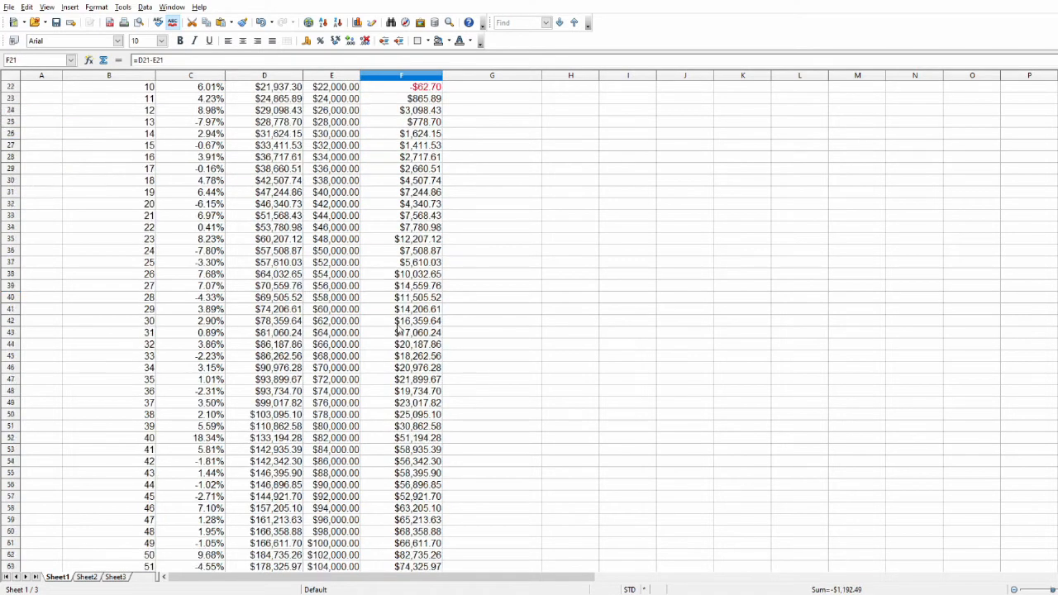
{"action": "scroll", "coordinate": [397, 328], "scroll_direction": "down", "scroll_amount": 20}
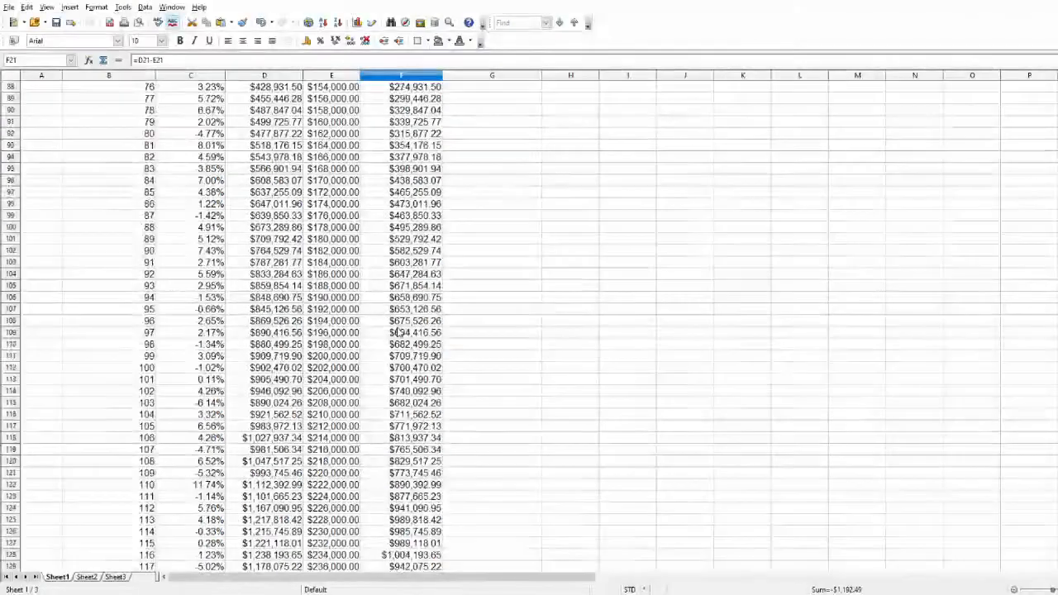
{"action": "scroll", "coordinate": [397, 332], "scroll_direction": "down", "scroll_amount": 9}
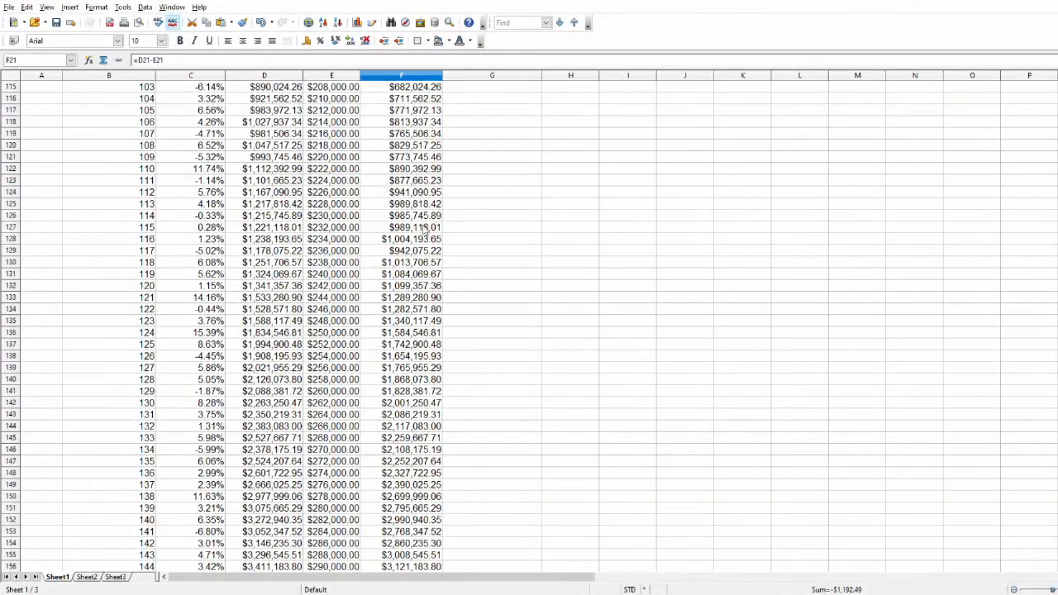
{"action": "scroll", "coordinate": [423, 229], "scroll_direction": "down", "scroll_amount": 13}
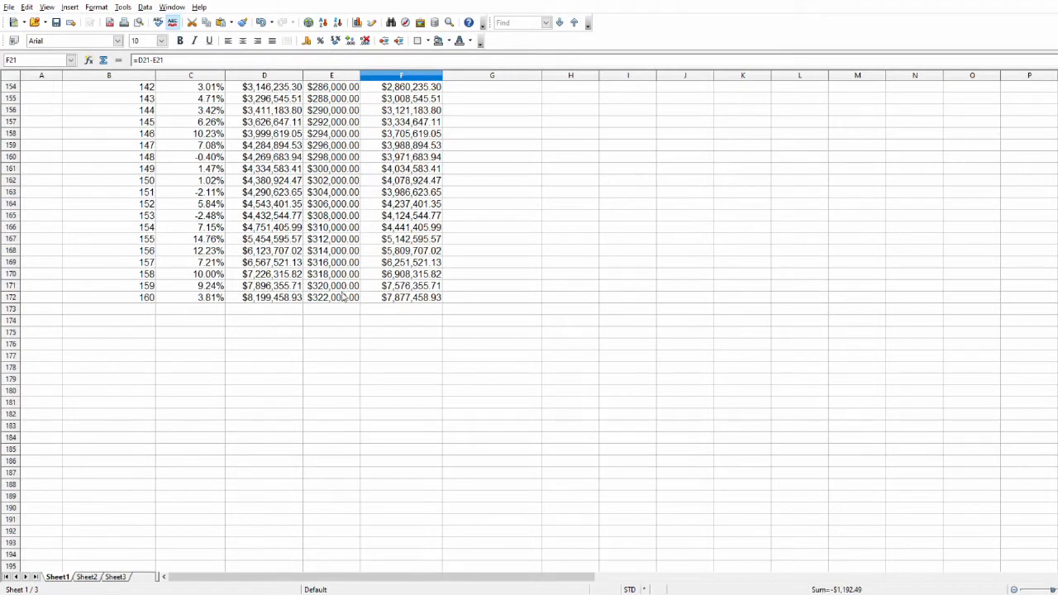
{"action": "left_click", "coordinate": [397, 298]}
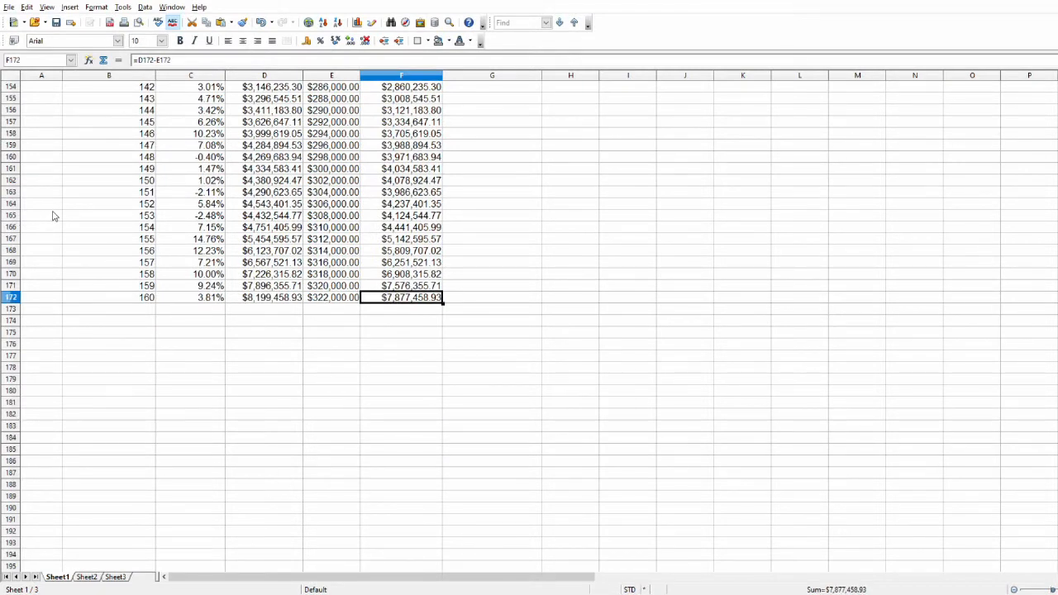
Recalculate the simulation repeatedly from an empty cell in column A to compare different random outcomes at quarter 160.
{"action": "left_click", "coordinate": [55, 205]}
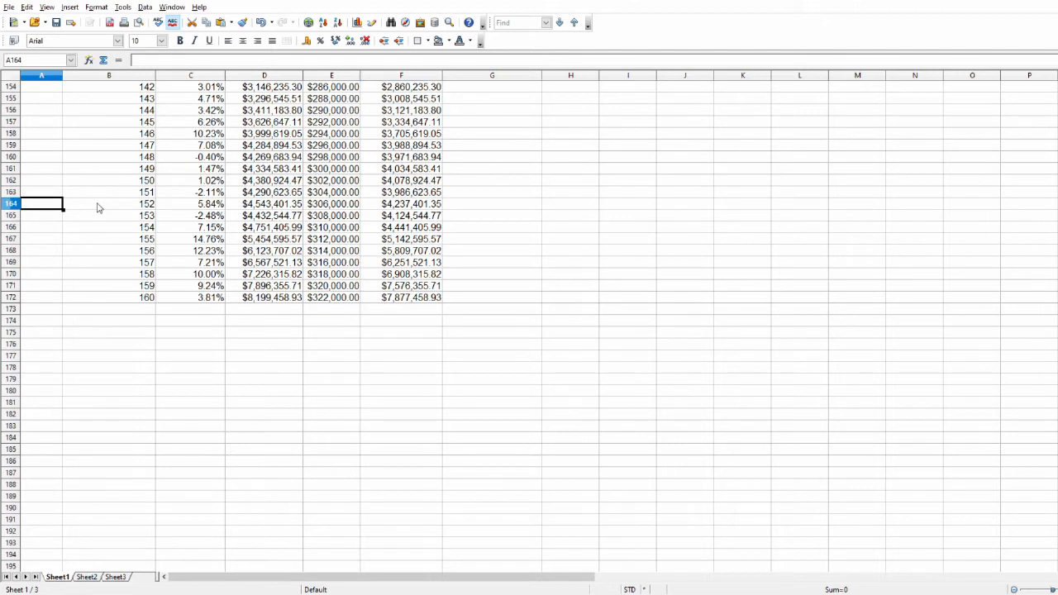
{"action": "key", "text": "F9"}
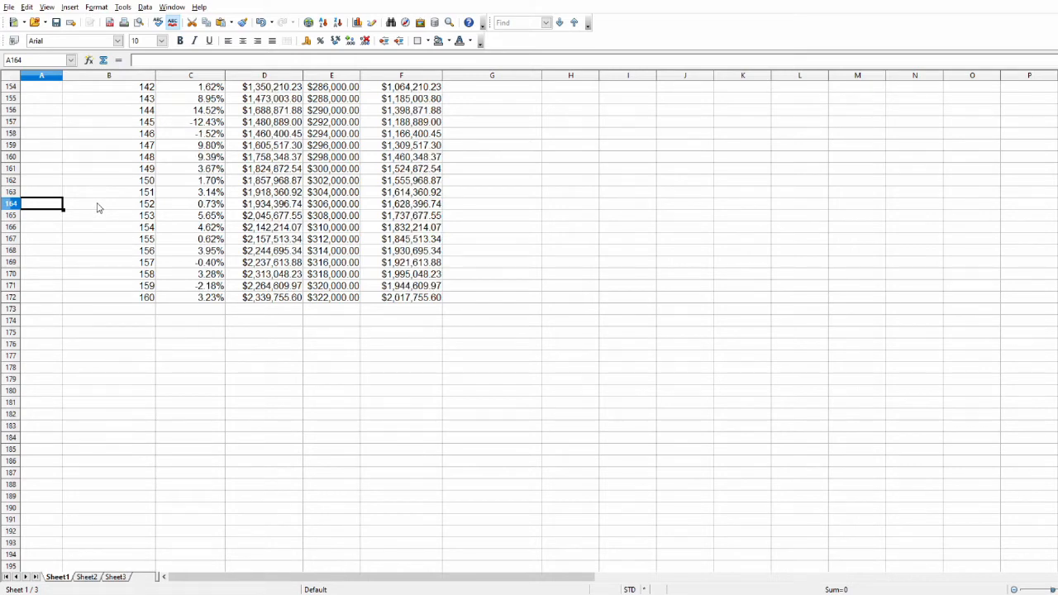
{"action": "key", "text": "F9"}
{"action": "key", "text": "F9"}
{"action": "key", "text": "F9"}
{"action": "key", "text": "F9"}
{"action": "key", "text": "F9"}
{"action": "key", "text": "F9"}
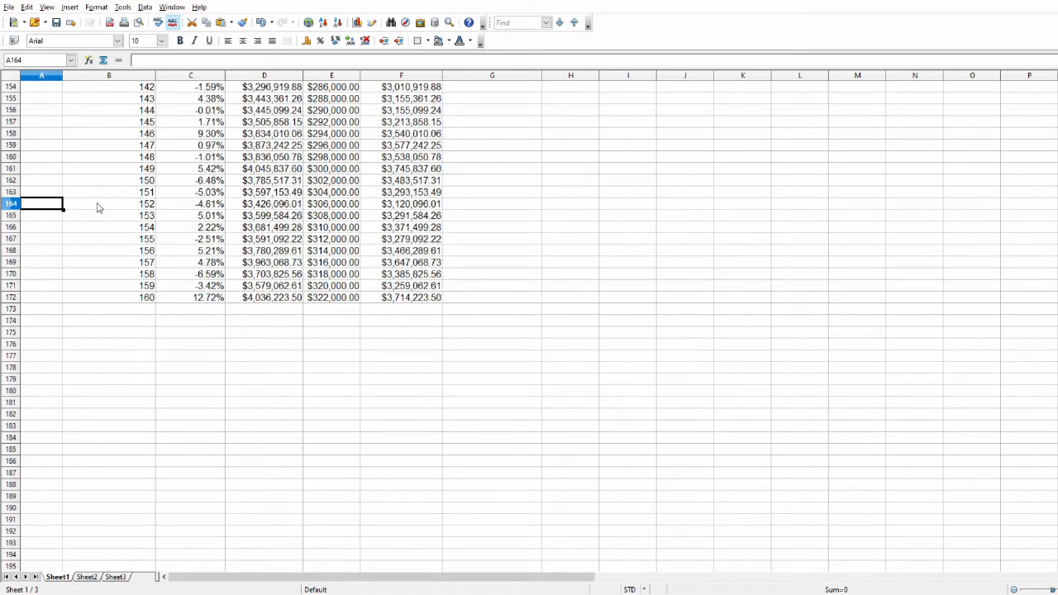
{"action": "key", "text": "F9"}
{"action": "key", "text": "F9"}
{"action": "key", "text": "F9"}
{"action": "key", "text": "F9"}
{"action": "key", "text": "F9"}
{"action": "key", "text": "F9"}
{"action": "key", "text": "F9"}
{"action": "key", "text": "F9"}
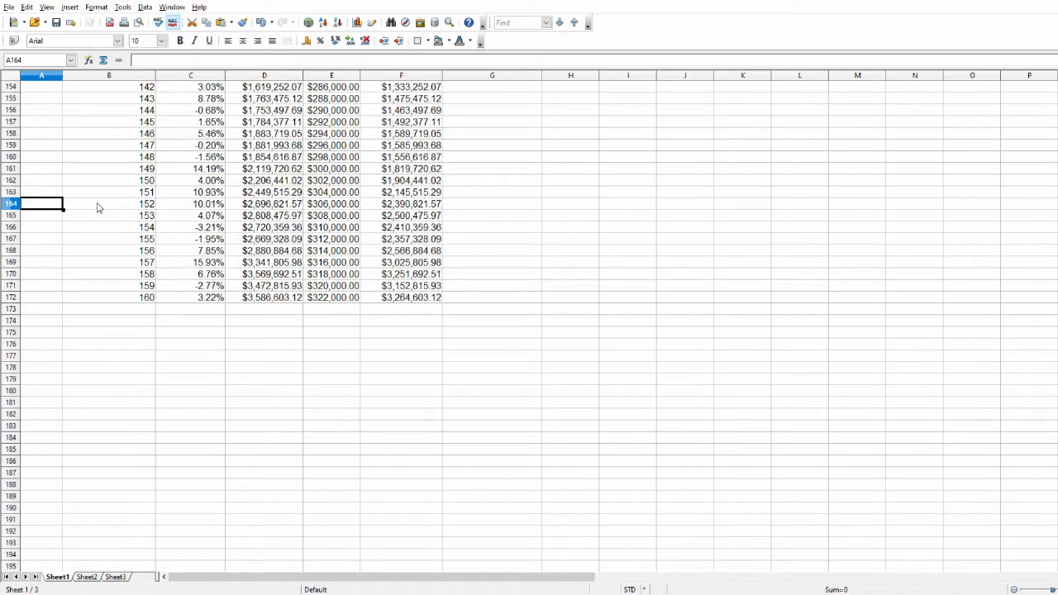
{"action": "key", "text": "F9"}
{"action": "key", "text": "F9"}
{"action": "key", "text": "F9"}
{"action": "key", "text": "F9"}
{"action": "key", "text": "F9"}
{"action": "key", "text": "F9"}
{"action": "key", "text": "F9"}
{"action": "key", "text": "F9"}
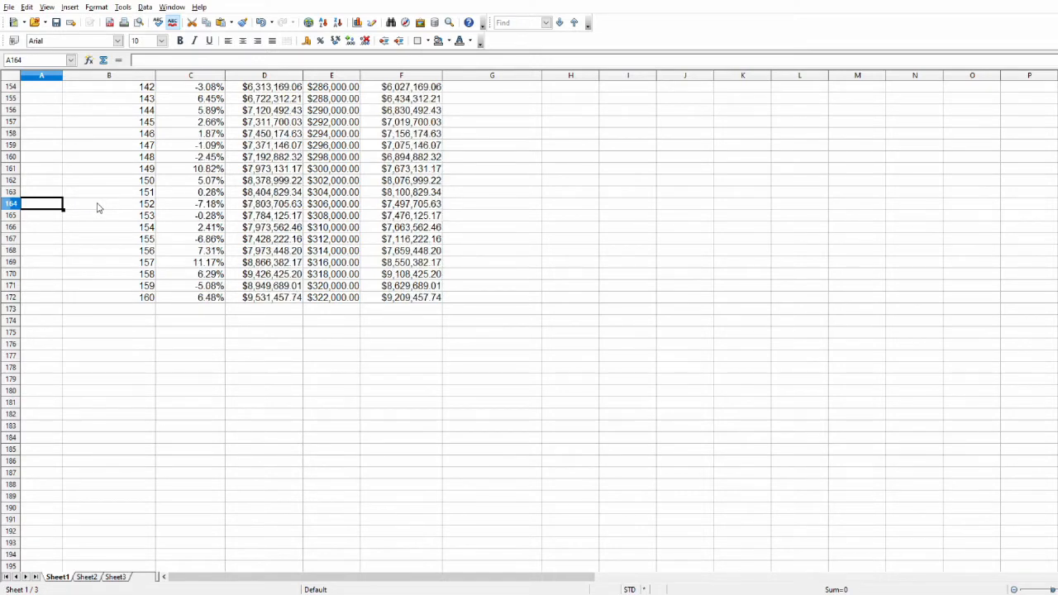
{"action": "key", "text": "F9"}
{"action": "key", "text": "F9"}
{"action": "key", "text": "F9"}
{"action": "key", "text": "F9"}
{"action": "key", "text": "F9"}
{"action": "key", "text": "F9"}
{"action": "key", "text": "F9"}
{"action": "key", "text": "F9"}
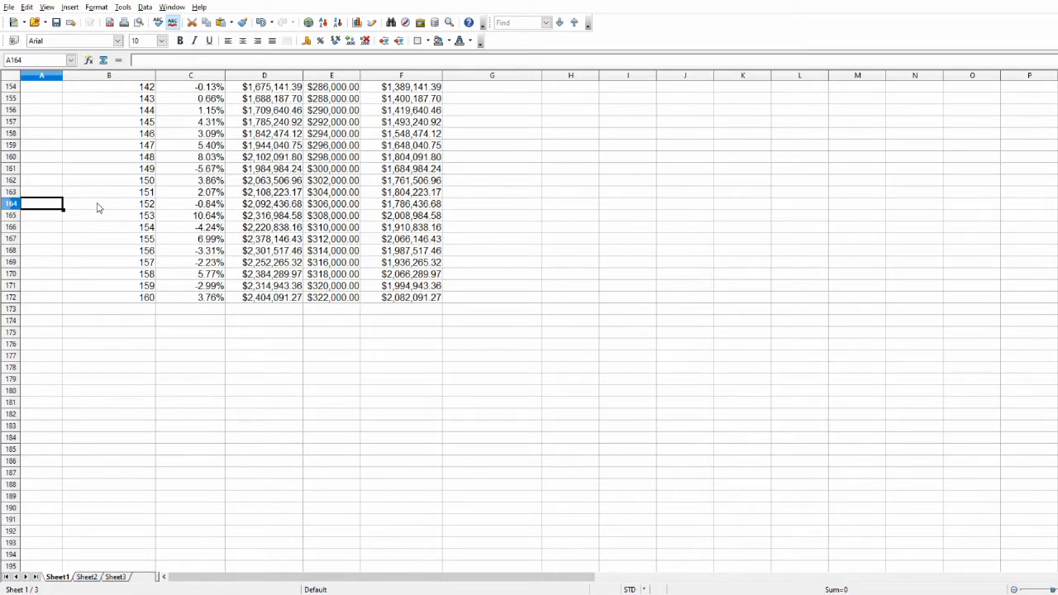
{"action": "key", "text": "F9"}
{"action": "key", "text": "F9"}
{"action": "key", "text": "F9"}
{"action": "key", "text": "F9"}
{"action": "key", "text": "F9"}
{"action": "key", "text": "F9"}
{"action": "key", "text": "F9"}
{"action": "key", "text": "F9"}
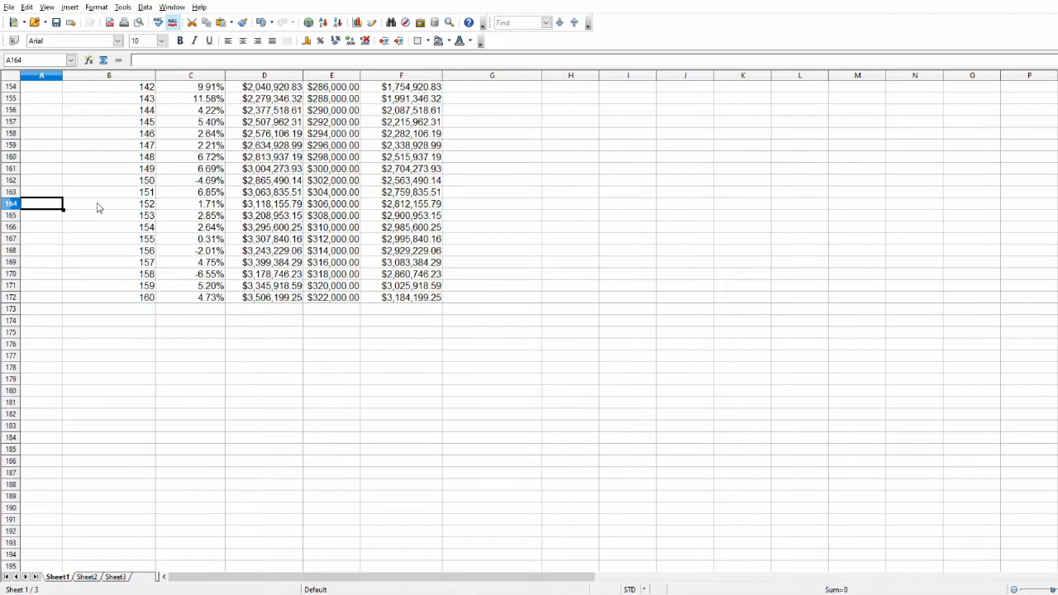
{"action": "key", "text": "F9"}
{"action": "key", "text": "F9"}
{"action": "key", "text": "F9"}
{"action": "key", "text": "F9"}
{"action": "key", "text": "F9"}
{"action": "key", "text": "F9"}
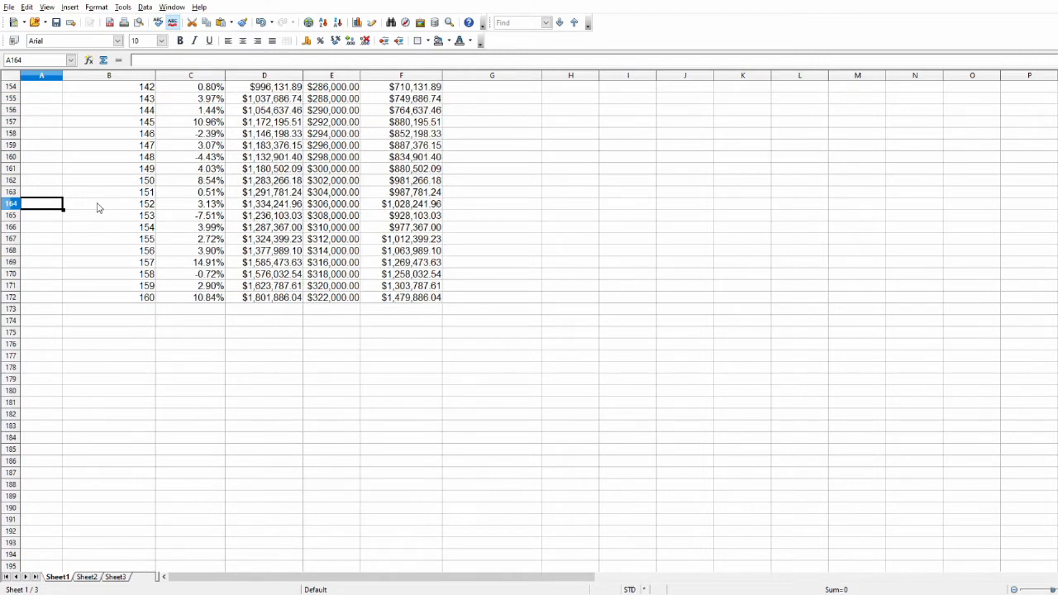
{"action": "key", "text": "F9"}
{"action": "key", "text": "F9"}
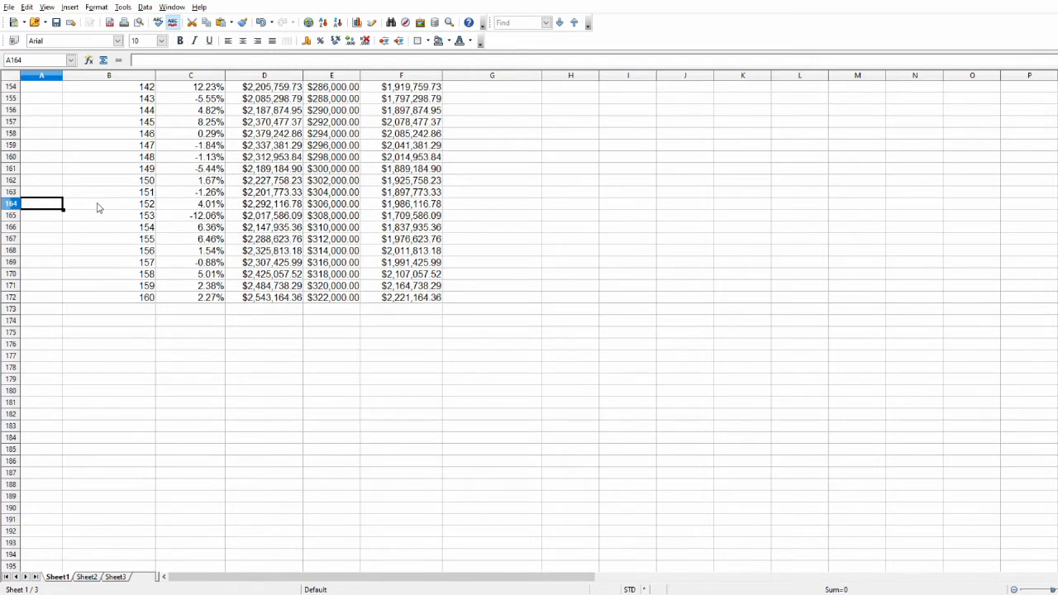
{"action": "key", "text": "F9"}
{"action": "key", "text": "F9"}
{"action": "key", "text": "F9"}
{"action": "key", "text": "F9"}
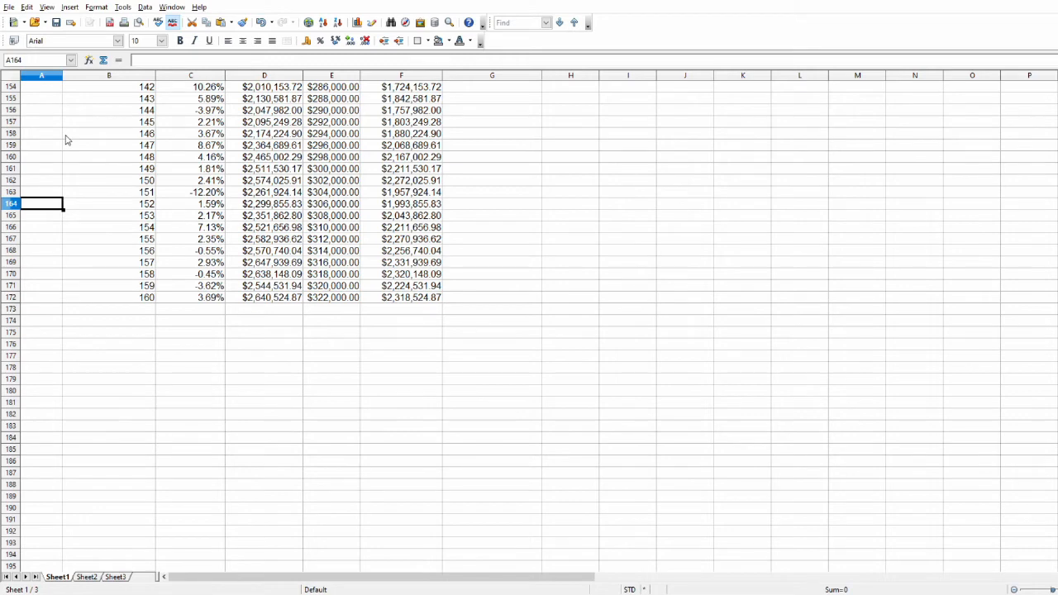
{"action": "key", "text": "F9"}
{"action": "key", "text": "F9"}
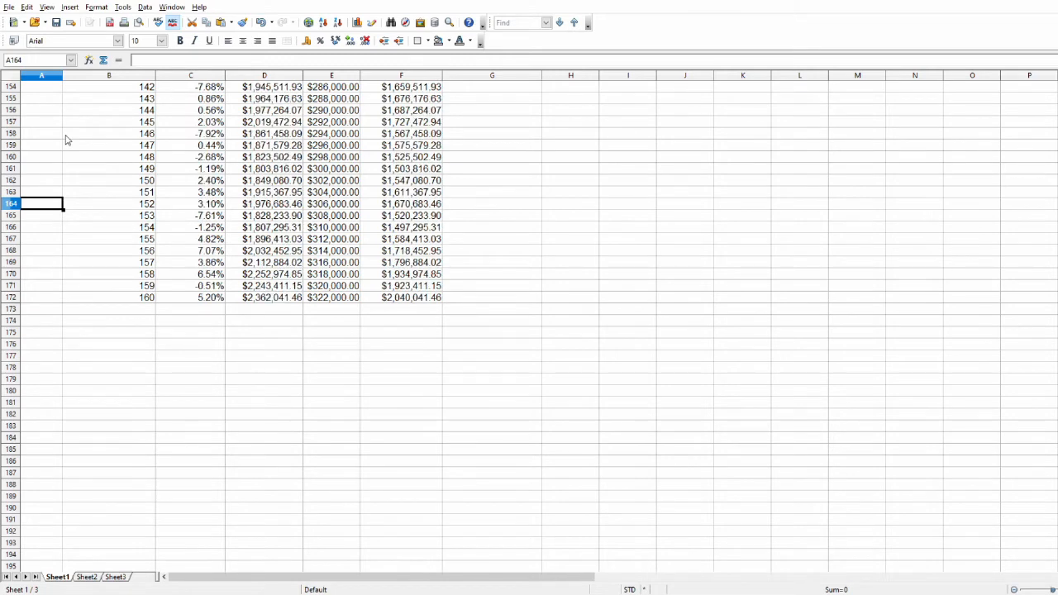
{"action": "key", "text": "F9"}
{"action": "key", "text": "F9"}
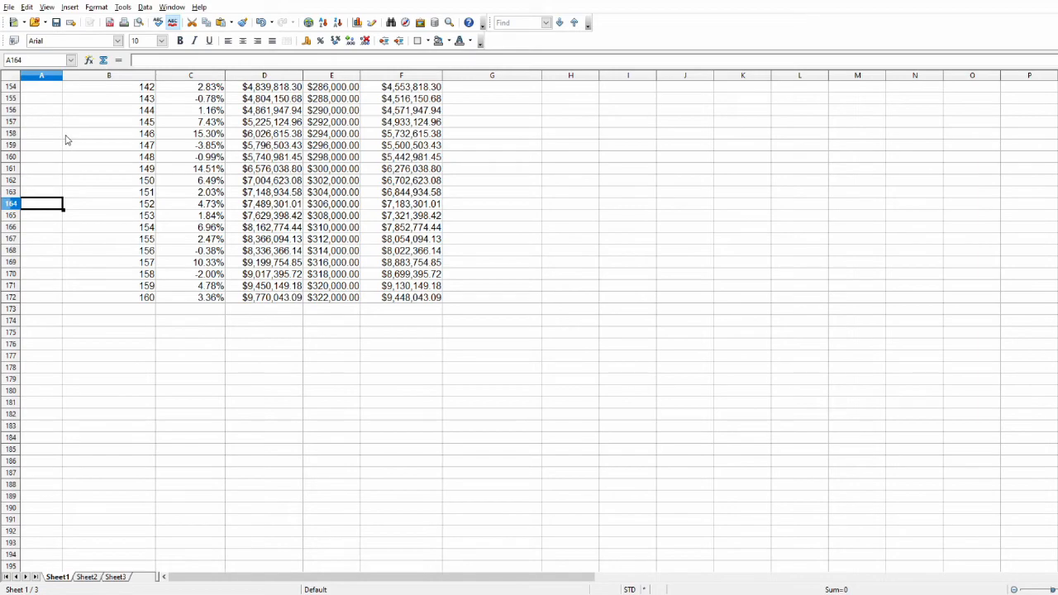
Examine the gain/loss results of the early quarters and inspect the quarter 42 loss in F54.
{"action": "scroll", "coordinate": [324, 323], "scroll_direction": "up", "scroll_amount": 20}
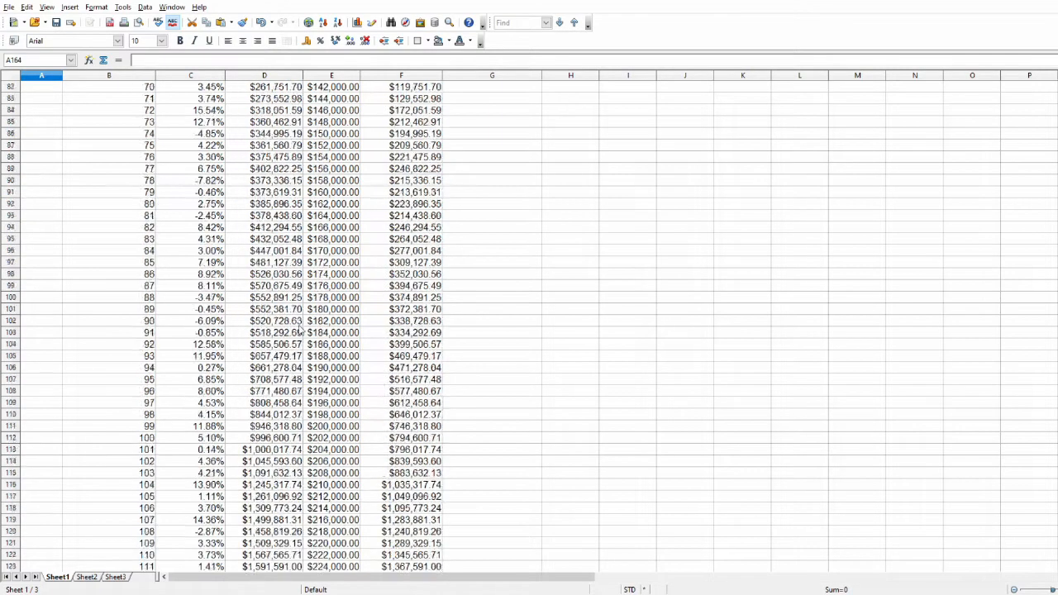
{"action": "scroll", "coordinate": [324, 323], "scroll_direction": "up", "scroll_amount": 10}
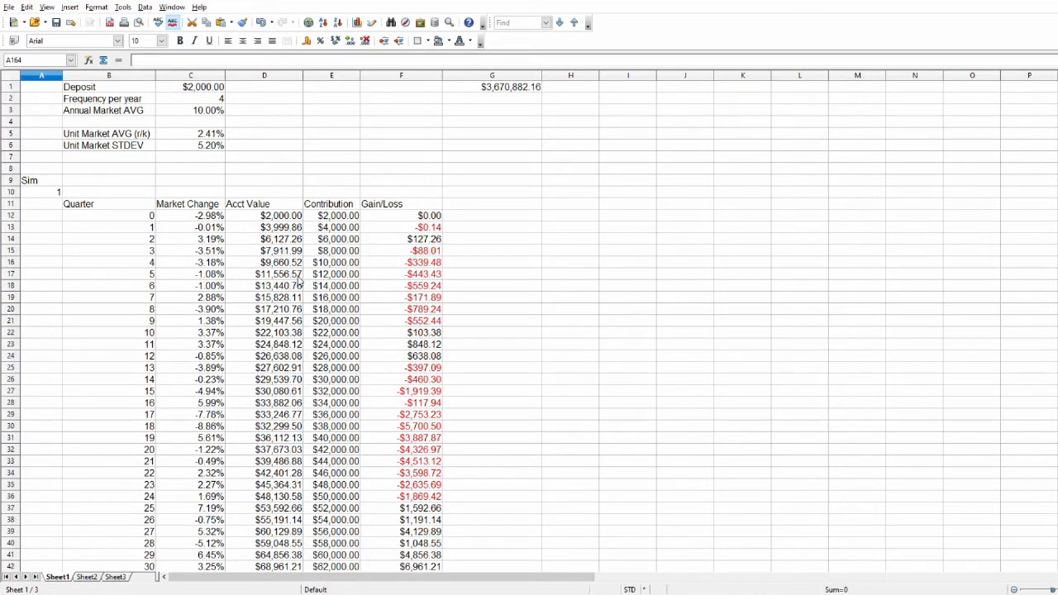
{"action": "scroll", "coordinate": [299, 295], "scroll_direction": "down", "scroll_amount": 11}
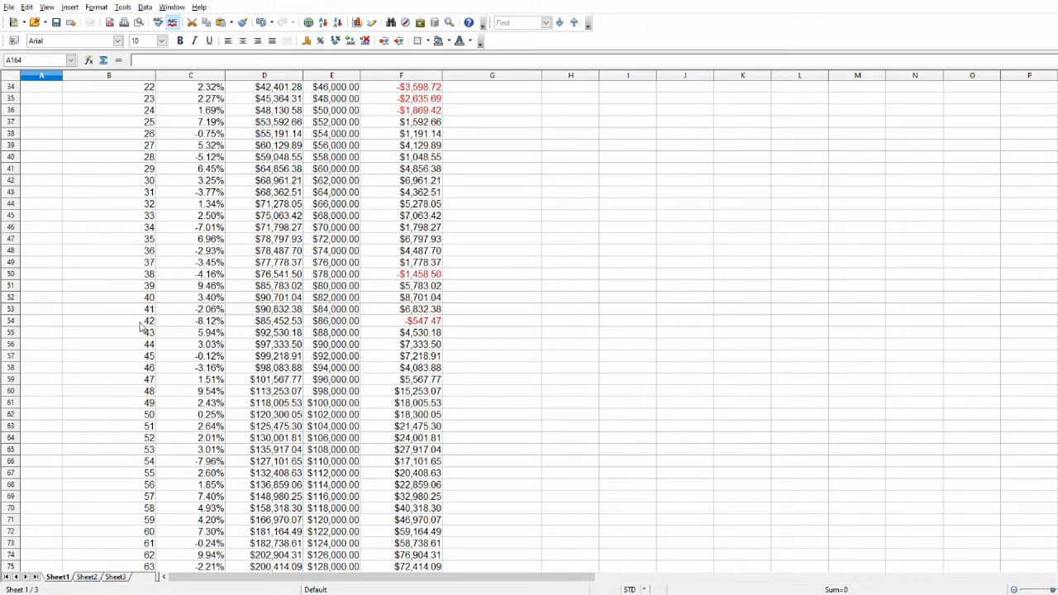
{"action": "left_click", "coordinate": [433, 324]}
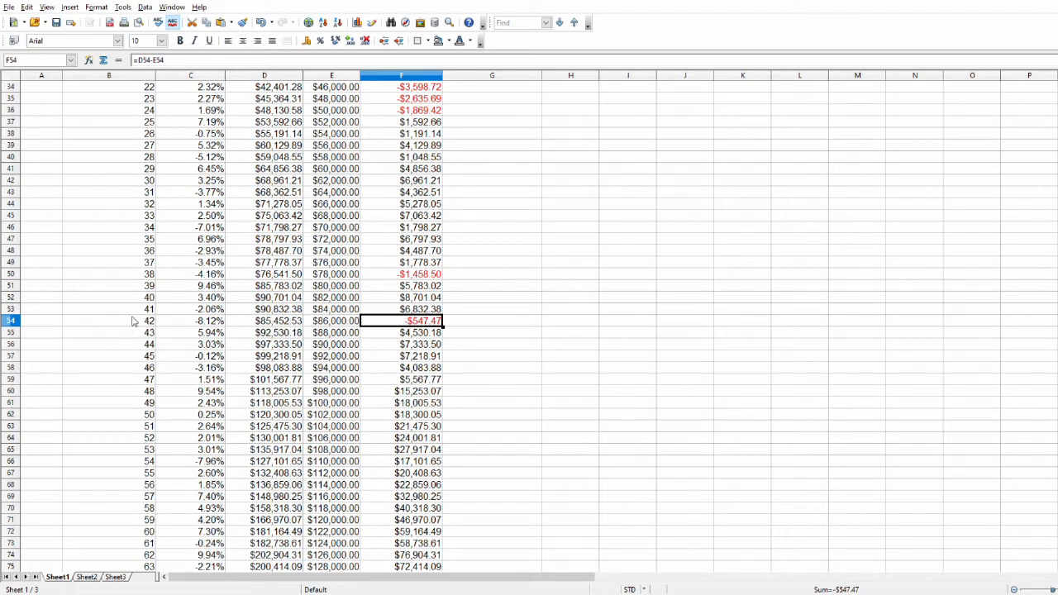
Compare the early-quarter losses with the account value, contribution and gain/loss reached at quarter 160 in row 172.
{"action": "scroll", "coordinate": [339, 331], "scroll_direction": "down", "scroll_amount": 14}
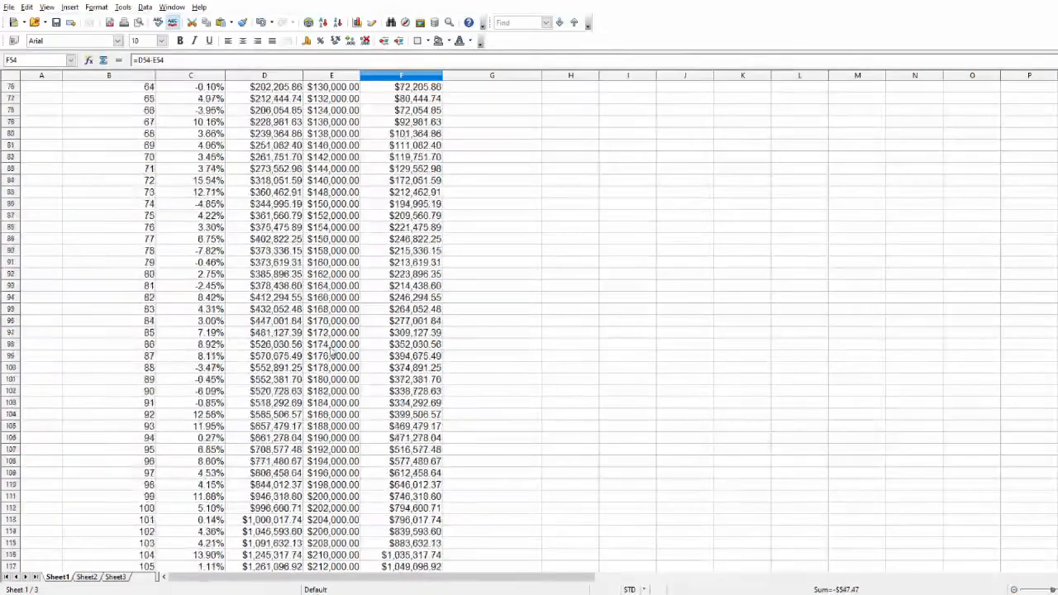
{"action": "scroll", "coordinate": [332, 352], "scroll_direction": "down", "scroll_amount": 20}
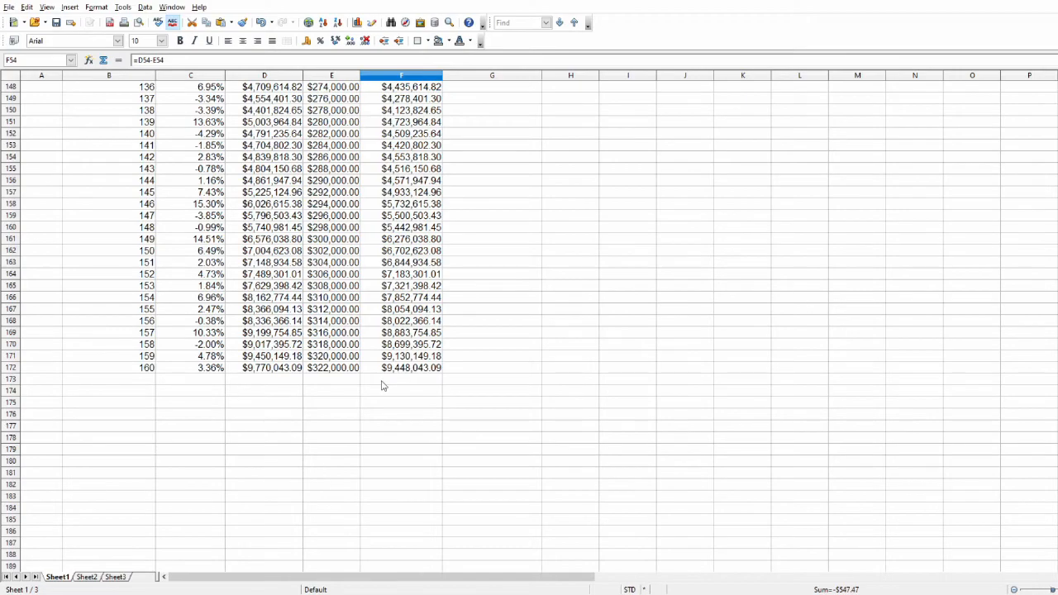
{"action": "scroll", "coordinate": [381, 385], "scroll_direction": "up", "scroll_amount": 20}
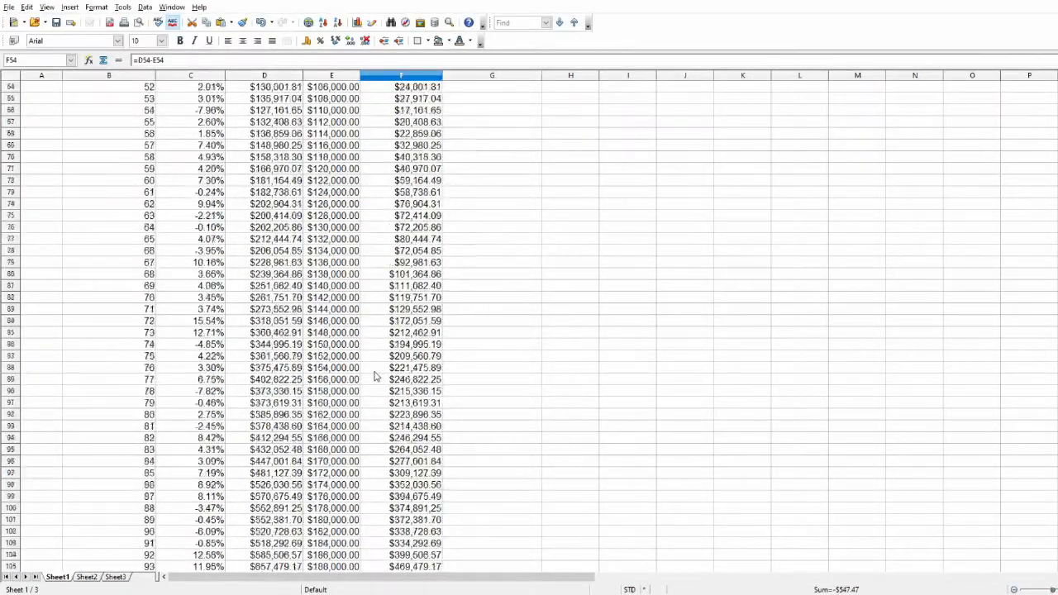
{"action": "scroll", "coordinate": [373, 376], "scroll_direction": "up", "scroll_amount": 19}
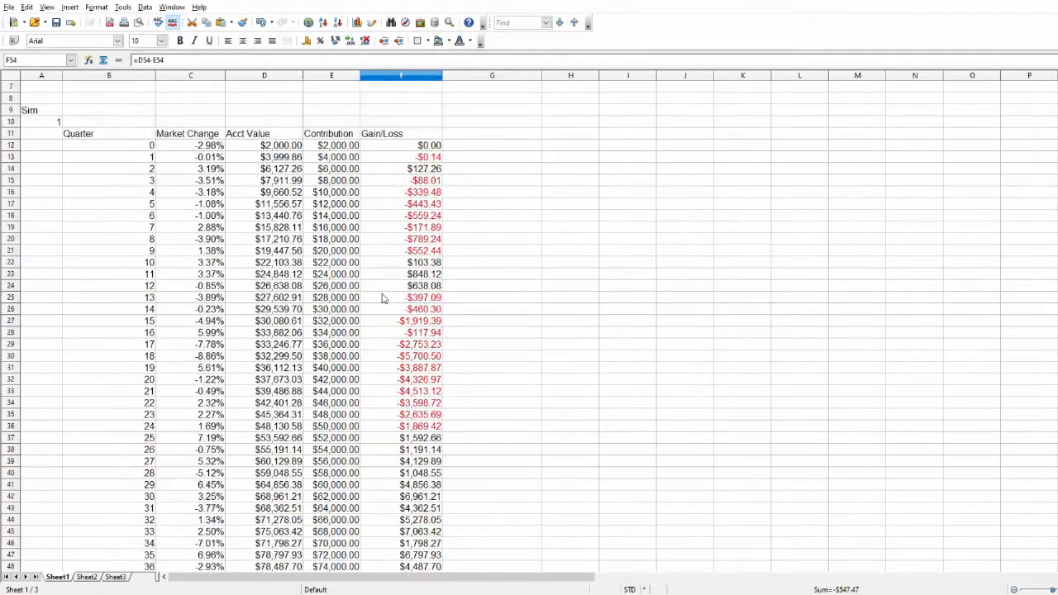
{"action": "scroll", "coordinate": [383, 298], "scroll_direction": "down", "scroll_amount": 5}
{"action": "scroll", "coordinate": [405, 477], "scroll_direction": "down", "scroll_amount": 10}
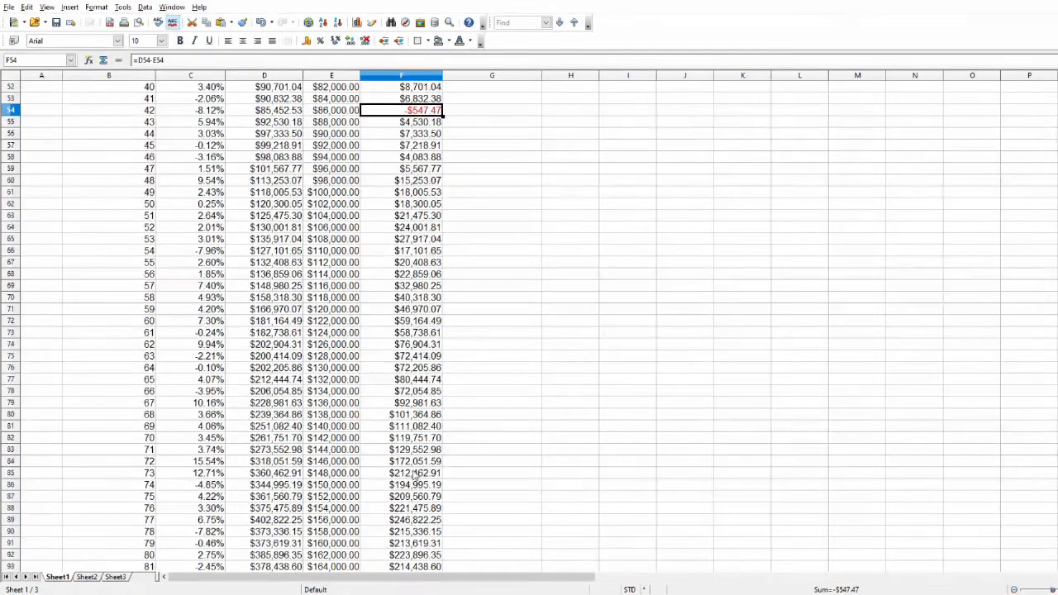
{"action": "scroll", "coordinate": [414, 473], "scroll_direction": "down", "scroll_amount": 20}
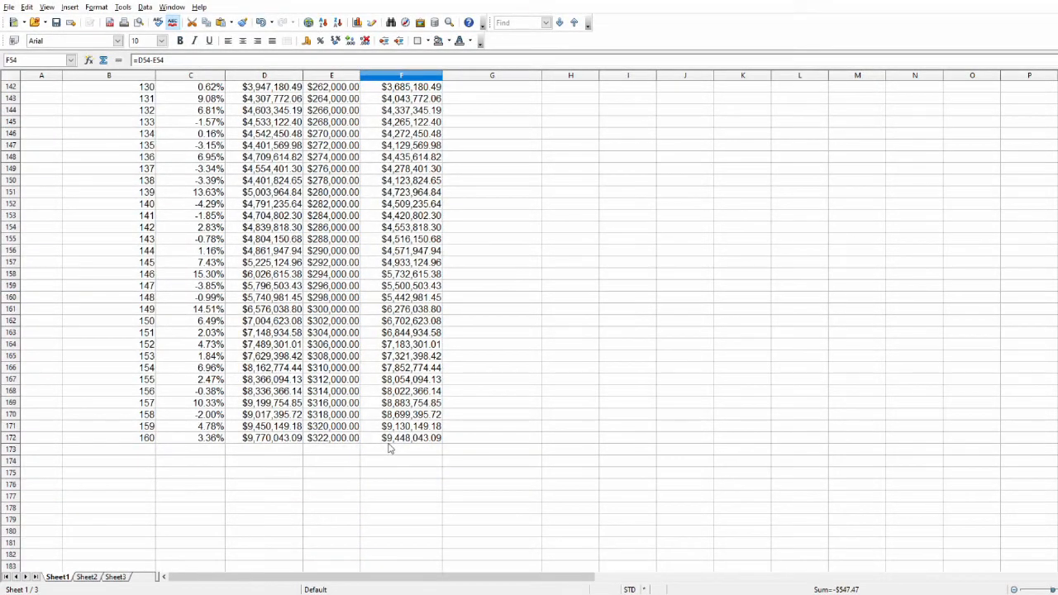
Inspect the future value formula in G1 and compare it with the simulated account value at quarter 160.
{"action": "scroll", "coordinate": [390, 443], "scroll_direction": "up", "scroll_amount": 20}
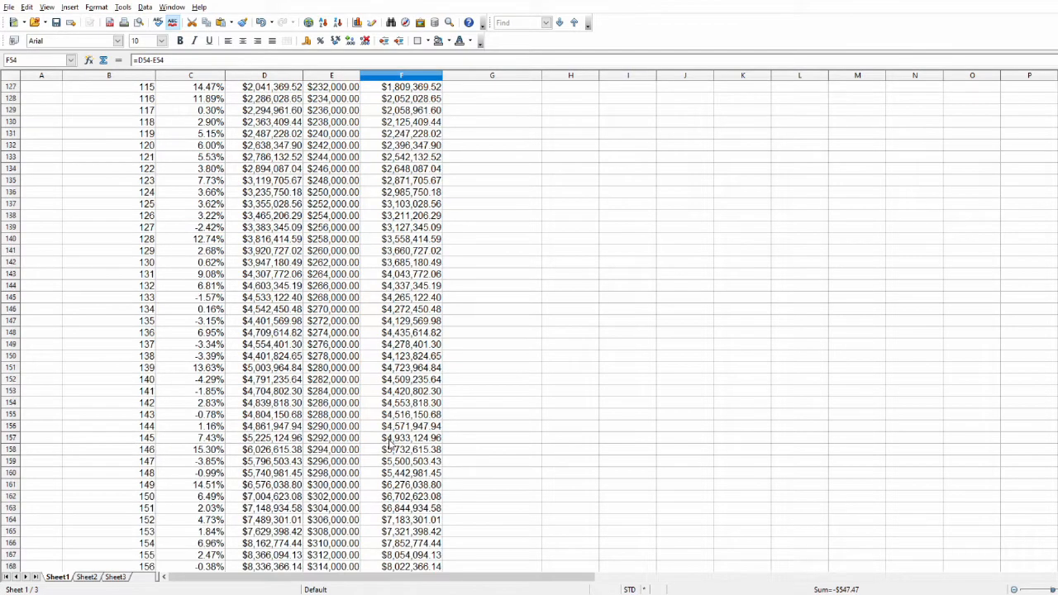
{"action": "left_click", "coordinate": [482, 91]}
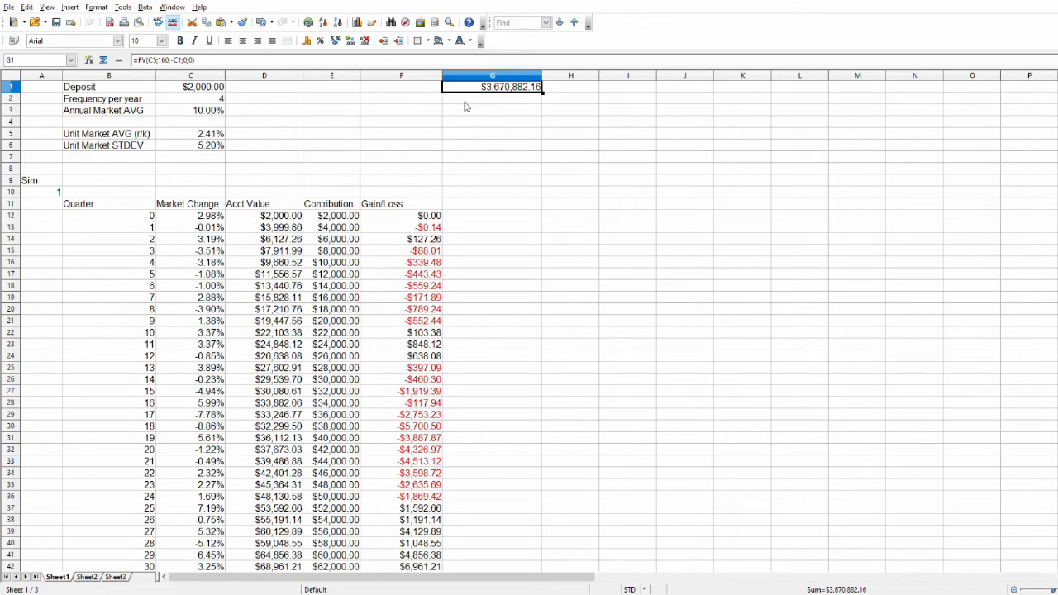
{"action": "scroll", "coordinate": [423, 306], "scroll_direction": "down", "scroll_amount": 1}
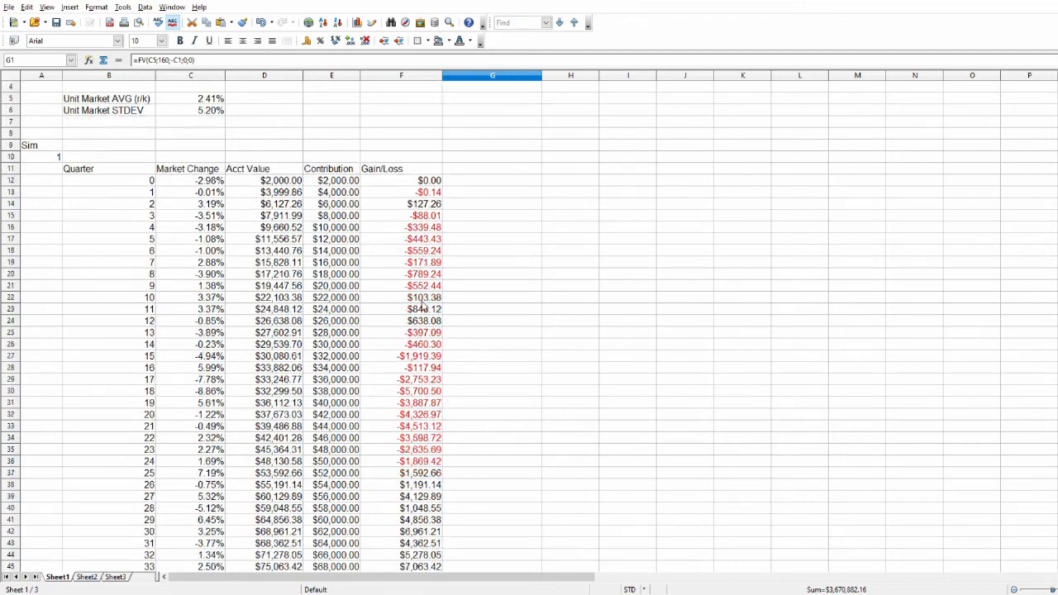
{"action": "scroll", "coordinate": [423, 305], "scroll_direction": "down", "scroll_amount": 20}
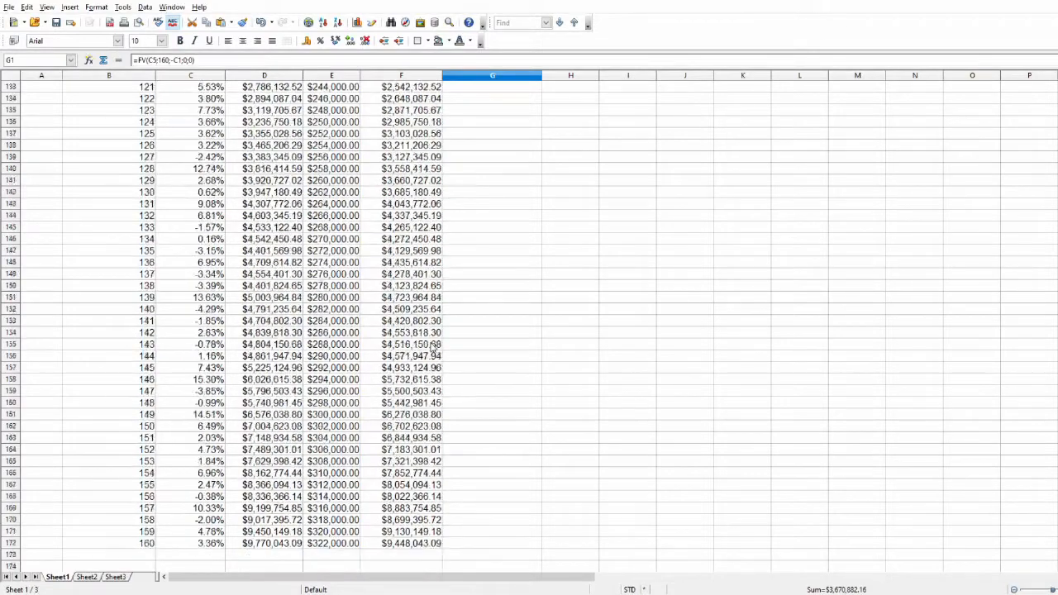
{"action": "scroll", "coordinate": [434, 348], "scroll_direction": "down", "scroll_amount": 10}
Recalculate the simulation repeatedly from empty cell A170 to compare how the last quarters' account values and gains vary.
{"action": "left_click", "coordinate": [46, 168]}
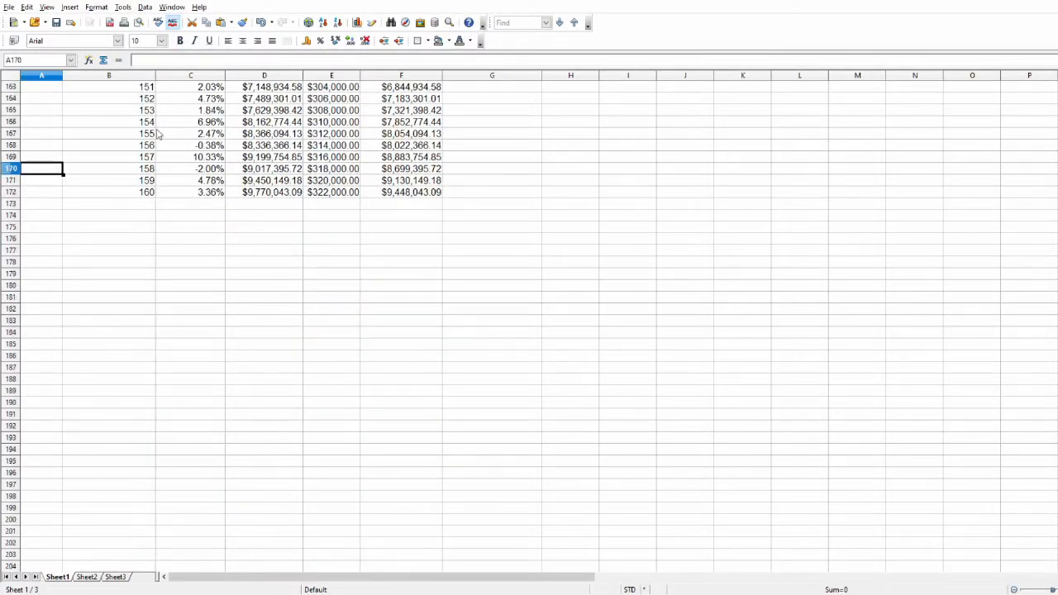
{"action": "key", "text": "F9"}
{"action": "key", "text": "F9"}
{"action": "key", "text": "F9"}
{"action": "key", "text": "F9"}
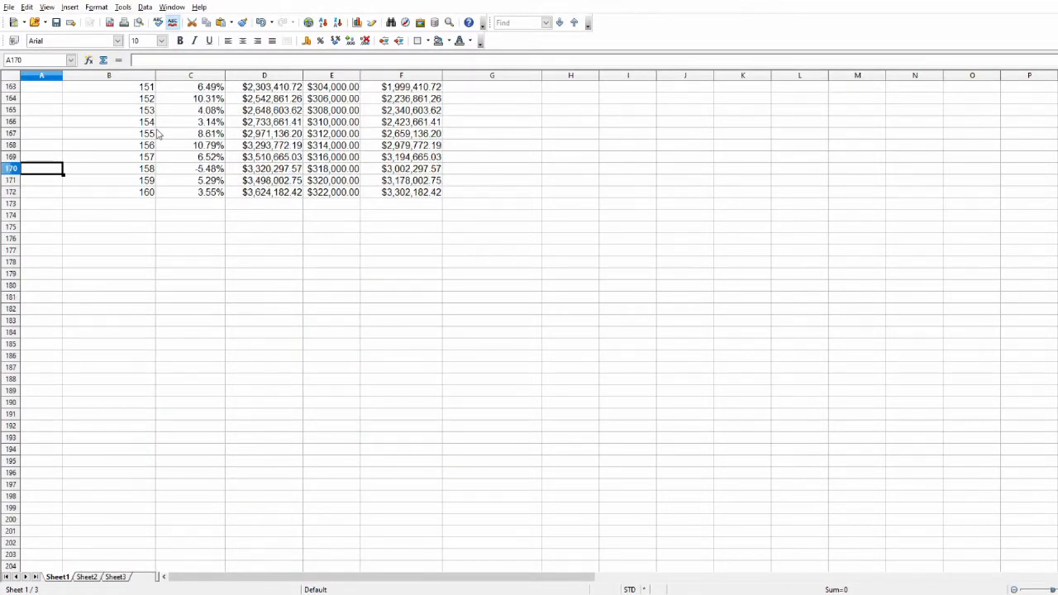
{"action": "key", "text": "F9"}
{"action": "key", "text": "F9"}
{"action": "key", "text": "F9"}
{"action": "key", "text": "F9"}
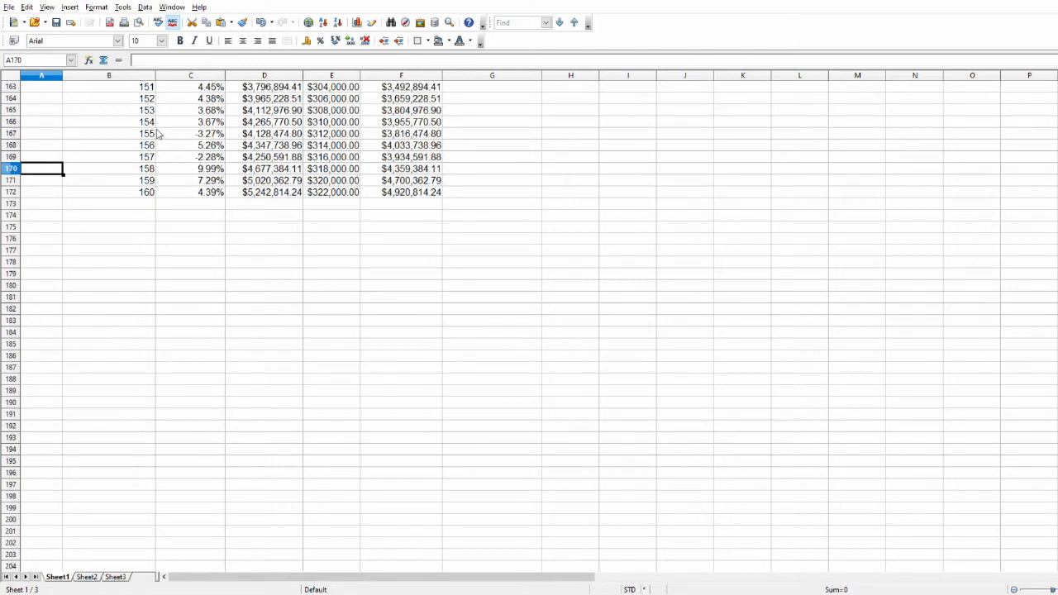
{"action": "key", "text": "F9"}
{"action": "key", "text": "F9"}
{"action": "key", "text": "F9"}
{"action": "key", "text": "F9"}
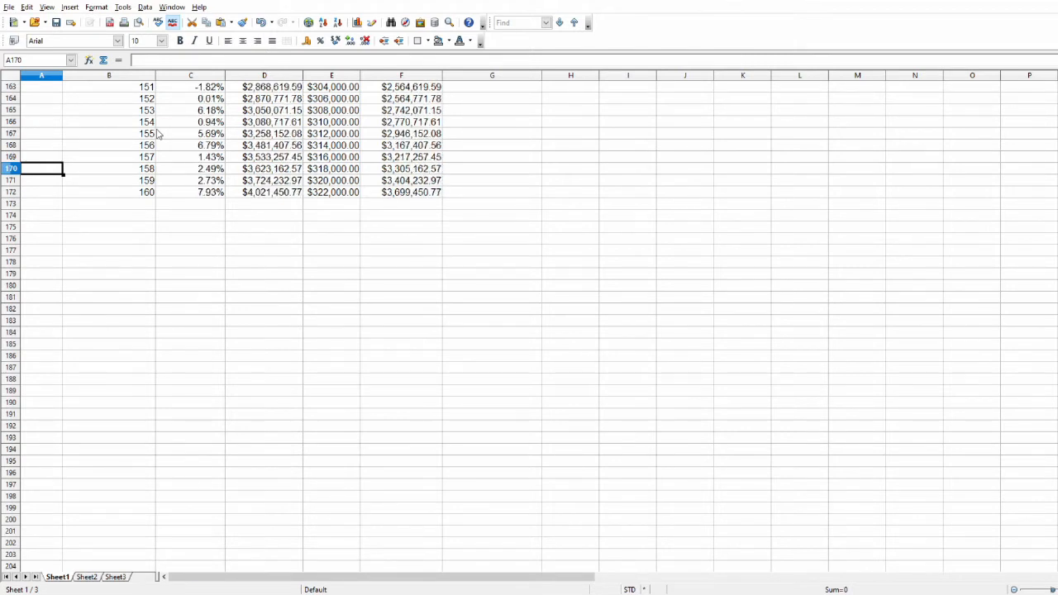
{"action": "key", "text": "F9"}
{"action": "key", "text": "F9"}
{"action": "key", "text": "F9"}
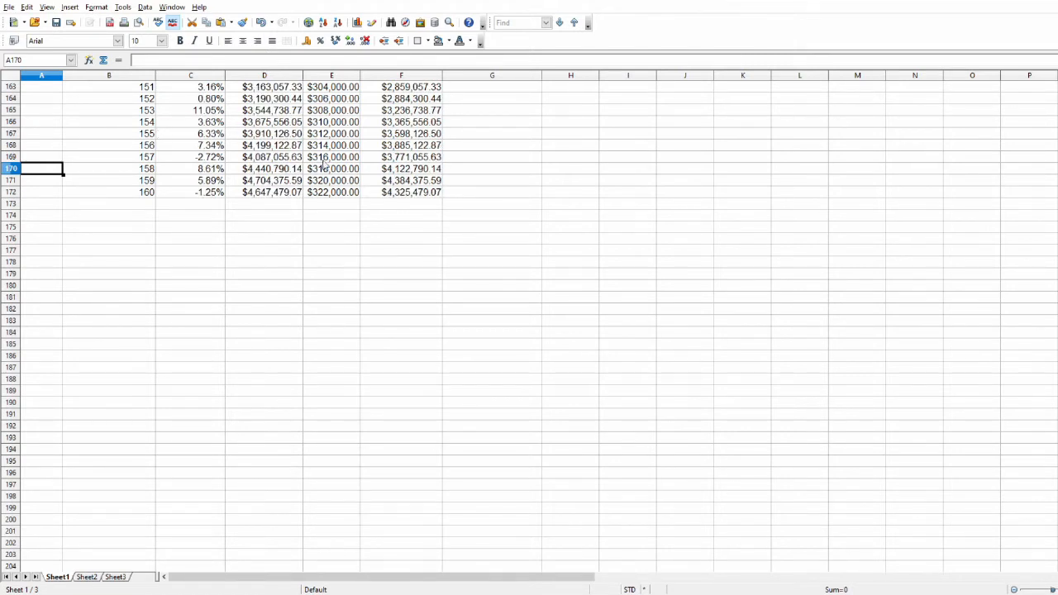
Inspect the quarter 160 account value formula in D172 and recalculate the simulation a few more times from A166.
{"action": "left_click", "coordinate": [284, 204]}
{"action": "left_click", "coordinate": [277, 195]}
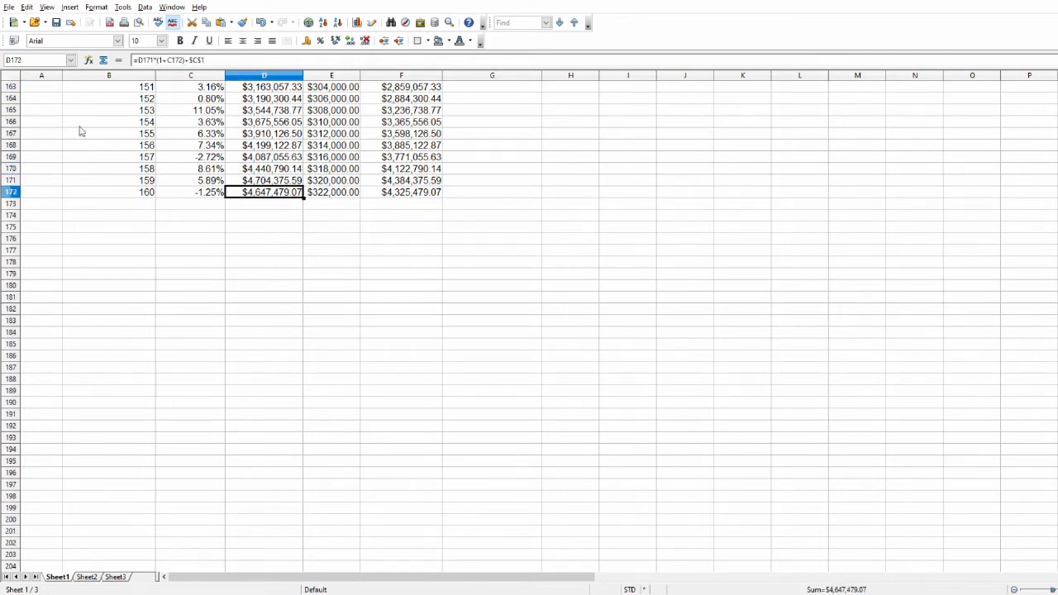
{"action": "left_click", "coordinate": [48, 123]}
{"action": "key", "text": "F9"}
{"action": "key", "text": "F9"}
{"action": "key", "text": "F9"}
{"action": "key", "text": "F9"}
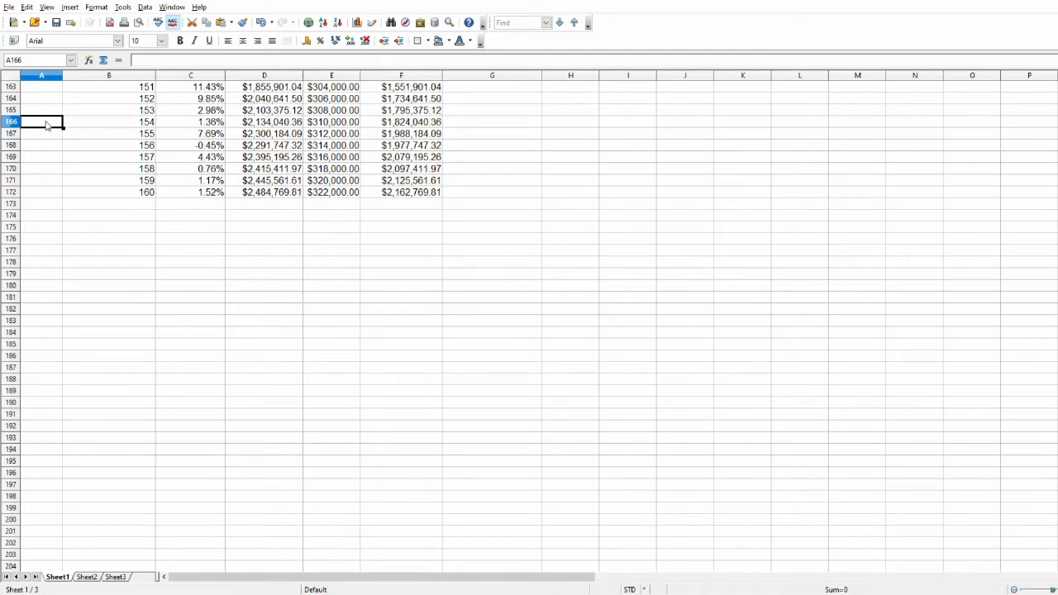
Link D10 above the Acct Value header to the final account value with =D172 and check it against quarter 160.
{"action": "scroll", "coordinate": [311, 302], "scroll_direction": "up", "scroll_amount": 13}
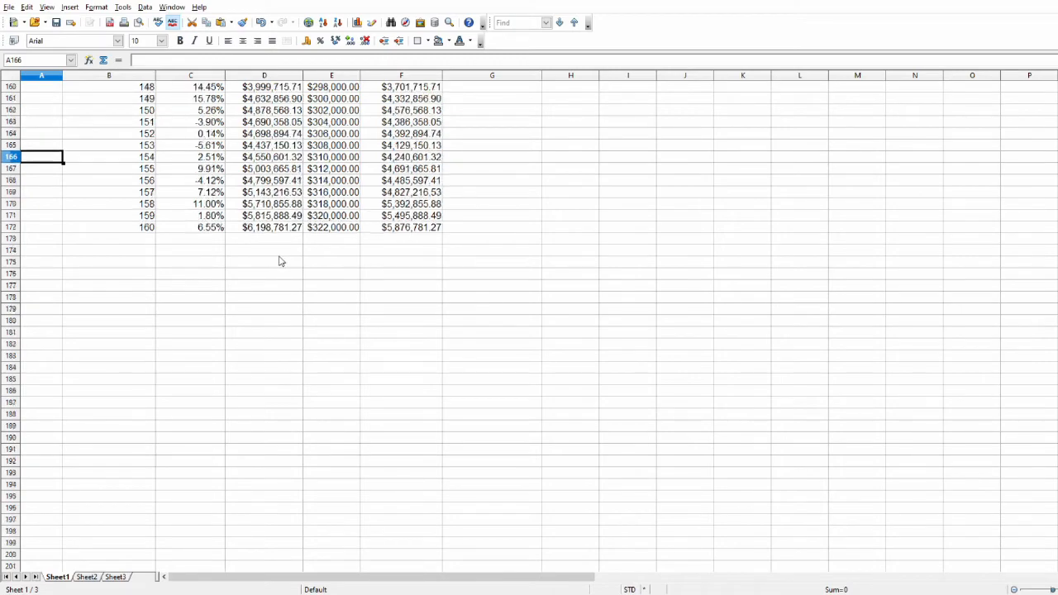
{"action": "scroll", "coordinate": [310, 303], "scroll_direction": "up", "scroll_amount": 20}
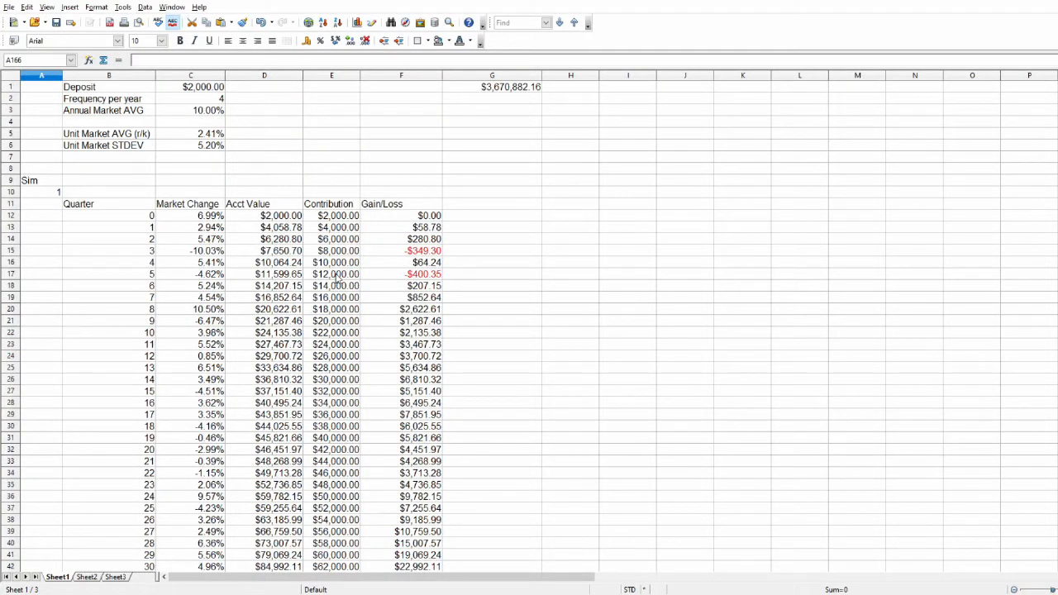
{"action": "left_click", "coordinate": [266, 194]}
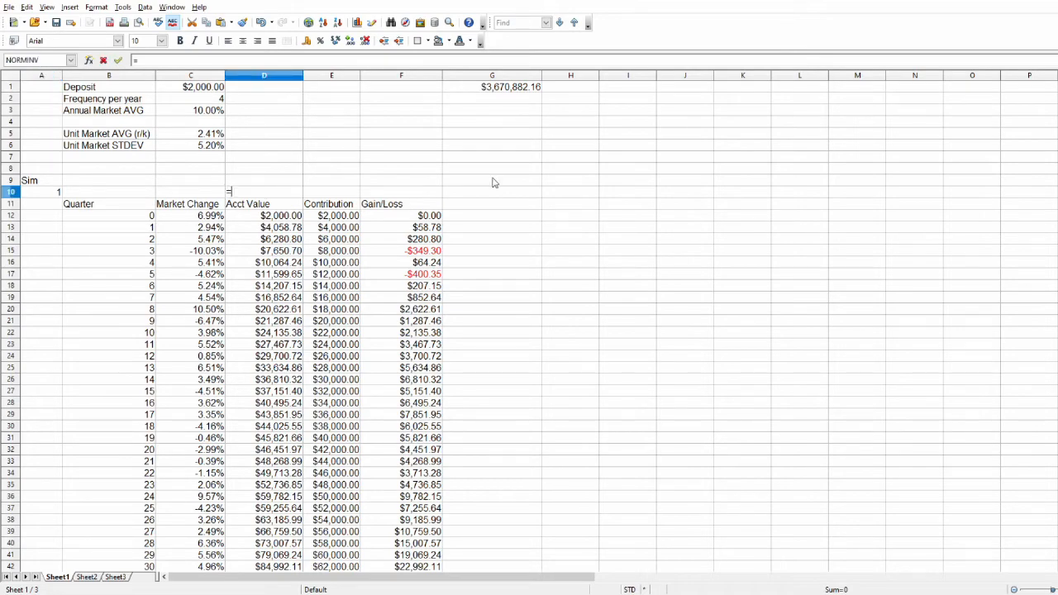
{"action": "type", "text": "="}
{"action": "scroll", "coordinate": [281, 388], "scroll_direction": "down", "scroll_amount": 16}
{"action": "scroll", "coordinate": [287, 395], "scroll_direction": "down", "scroll_amount": 20}
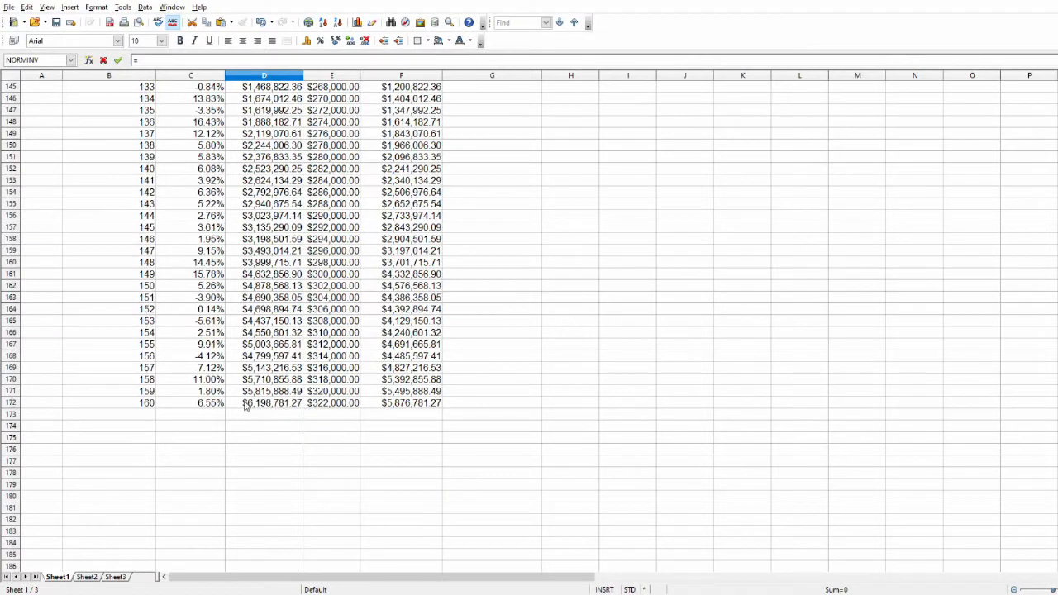
{"action": "left_click", "coordinate": [265, 403]}
{"action": "key", "text": "Return"}
{"action": "scroll", "coordinate": [282, 367], "scroll_direction": "down", "scroll_amount": 8}
{"action": "scroll", "coordinate": [283, 367], "scroll_direction": "down", "scroll_amount": 20}
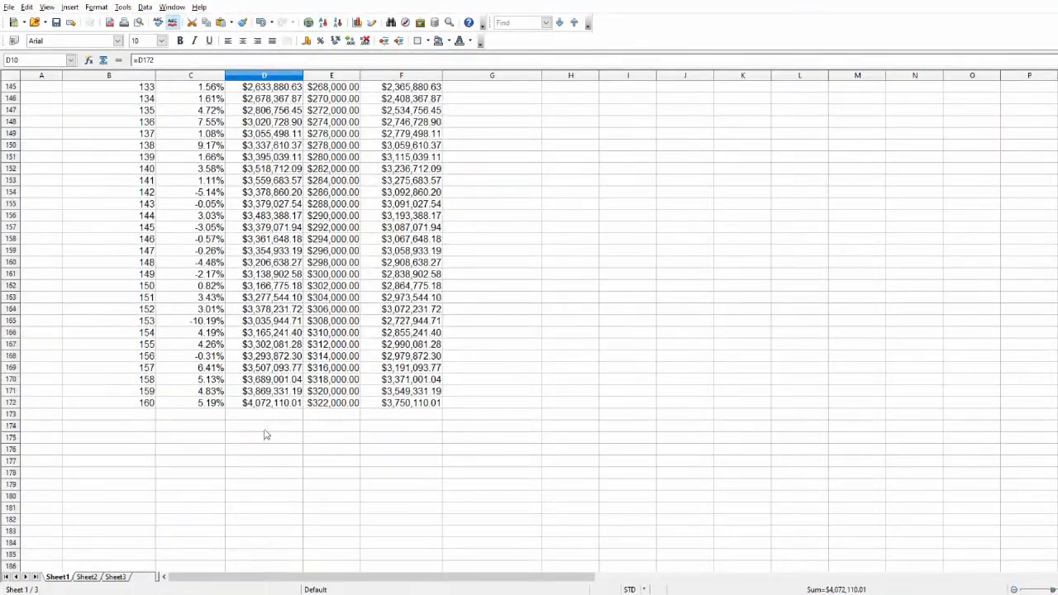
{"action": "scroll", "coordinate": [273, 397], "scroll_direction": "up", "scroll_amount": 10}
{"action": "scroll", "coordinate": [278, 391], "scroll_direction": "up", "scroll_amount": 20}
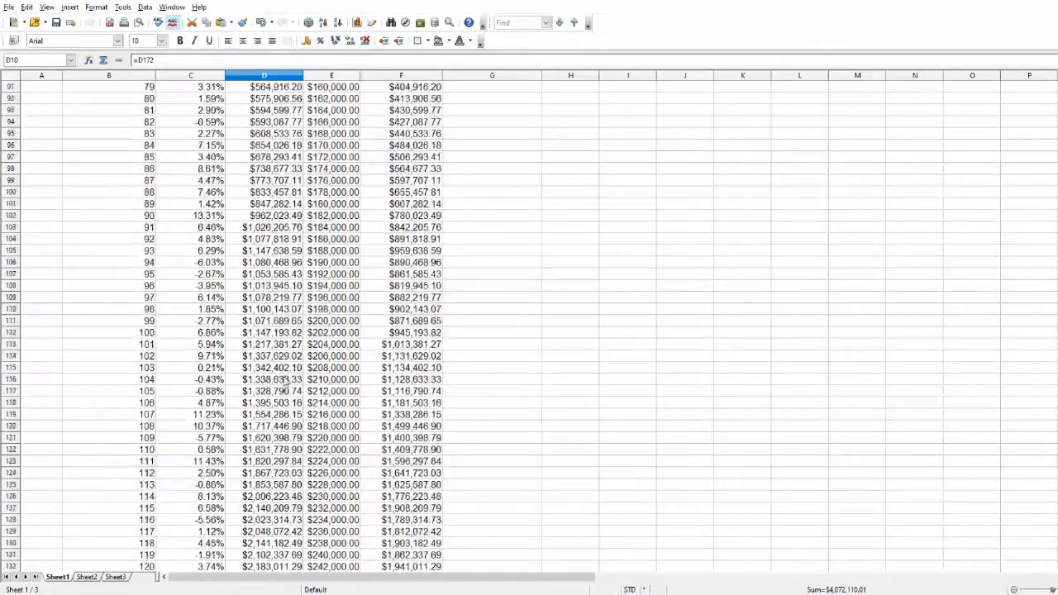
{"action": "scroll", "coordinate": [293, 309], "scroll_direction": "up", "scroll_amount": 5}
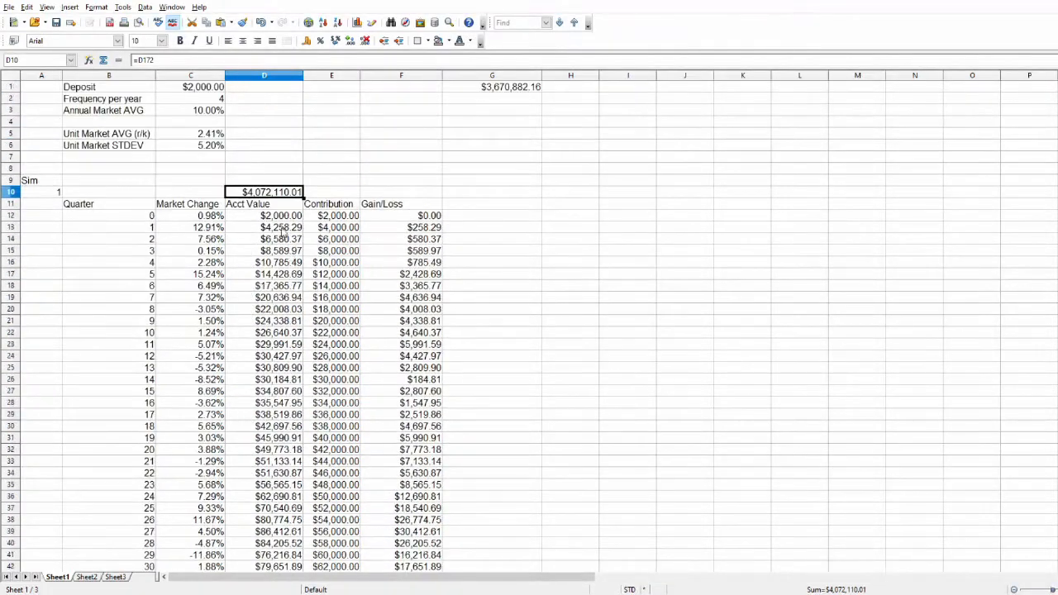
Link F10 above the Gain/Loss header to the quarter 160 gain/loss with =F172.
{"action": "left_click", "coordinate": [384, 195]}
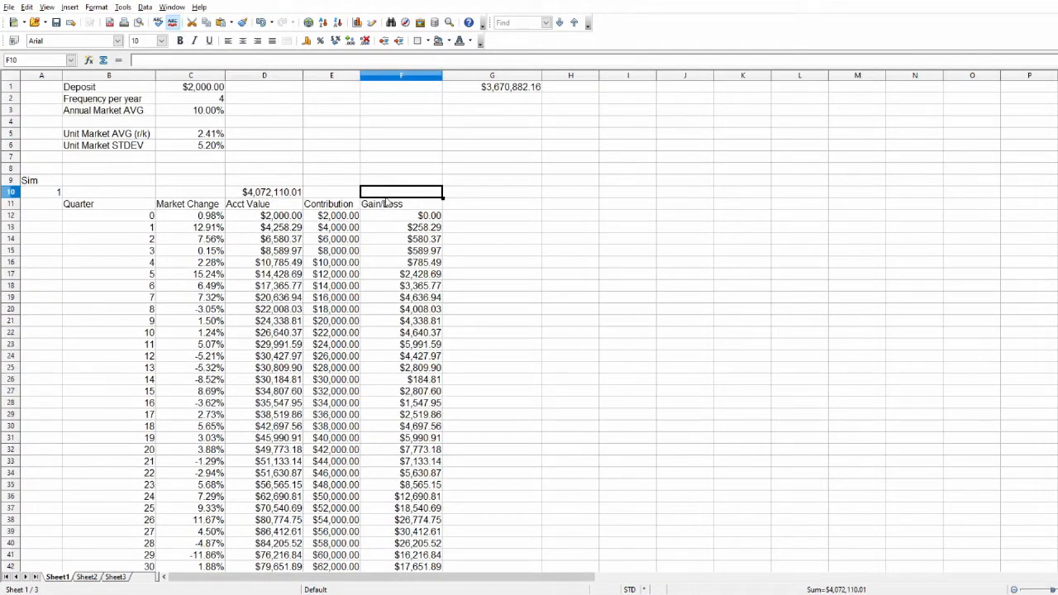
{"action": "type", "text": "="}
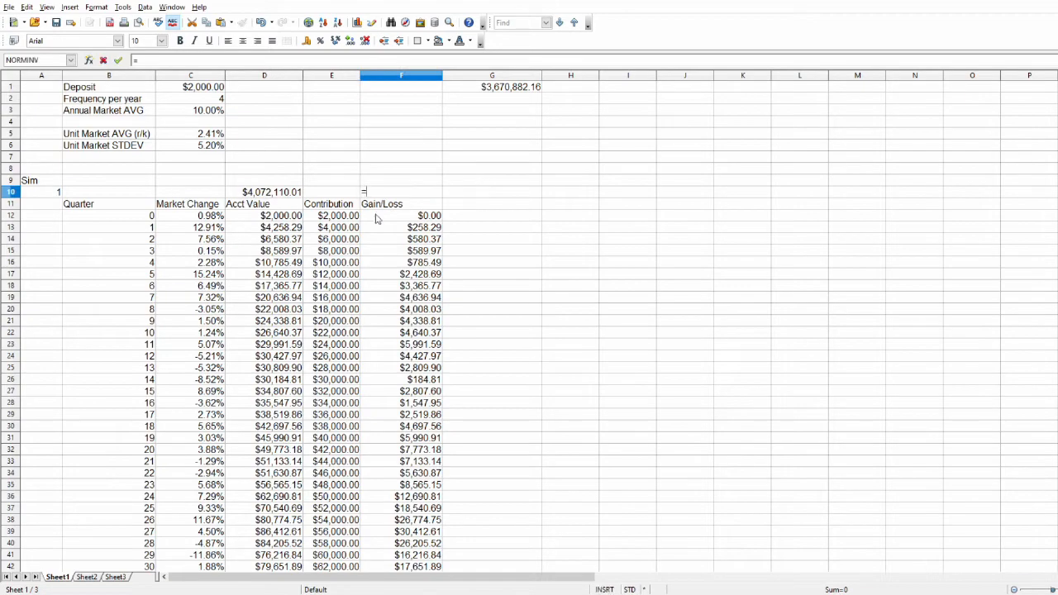
{"action": "scroll", "coordinate": [431, 494], "scroll_direction": "down", "scroll_amount": 20}
{"action": "scroll", "coordinate": [431, 494], "scroll_direction": "down", "scroll_amount": 20}
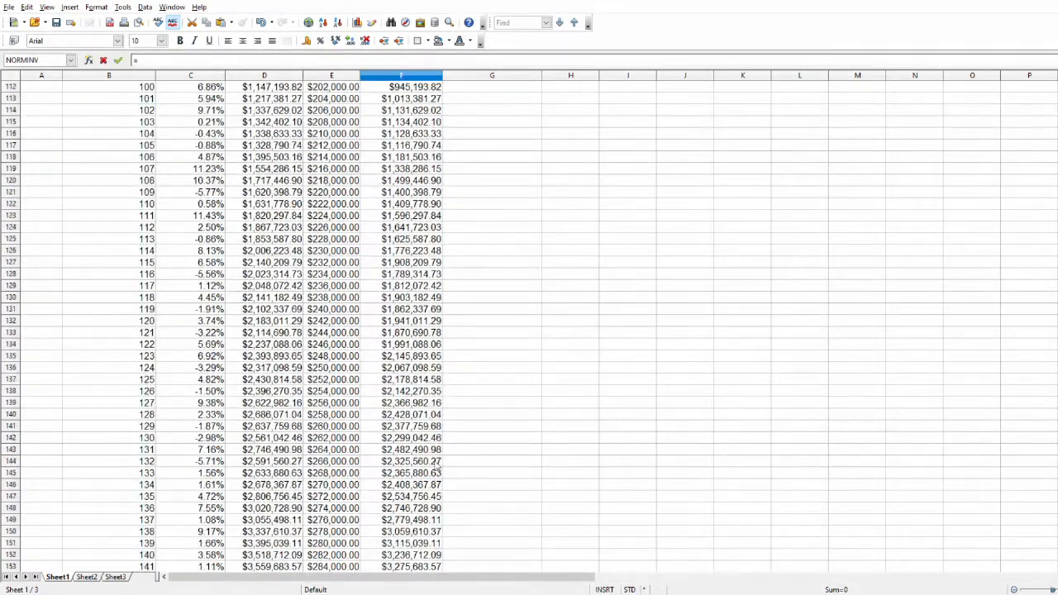
{"action": "left_click", "coordinate": [419, 370]}
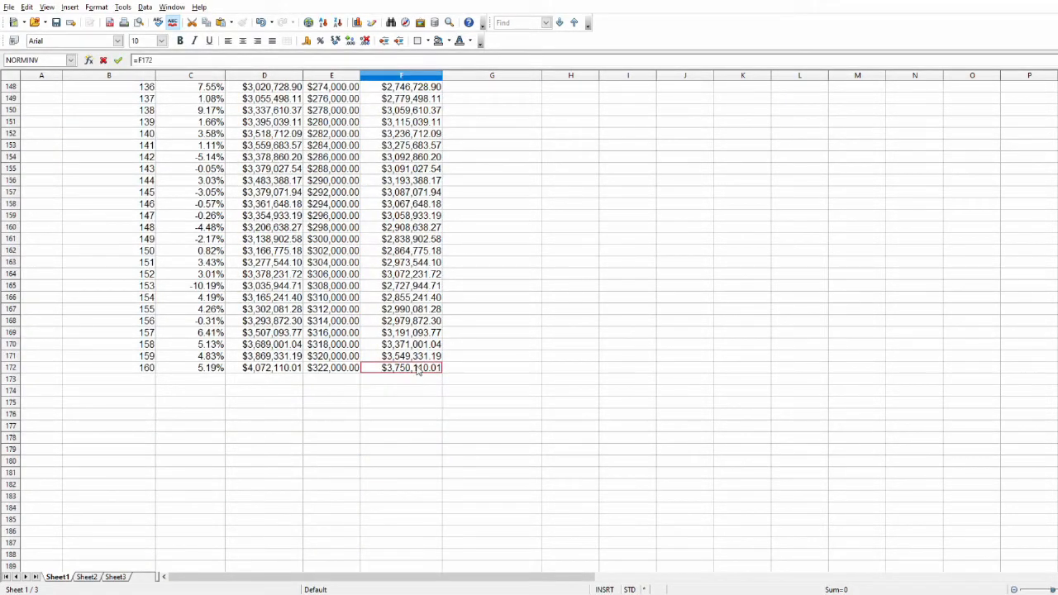
{"action": "key", "text": "Return"}
Make the simulation summary row A10:F10 bold.
{"action": "scroll", "coordinate": [45, 186], "scroll_direction": "up", "scroll_amount": 3}
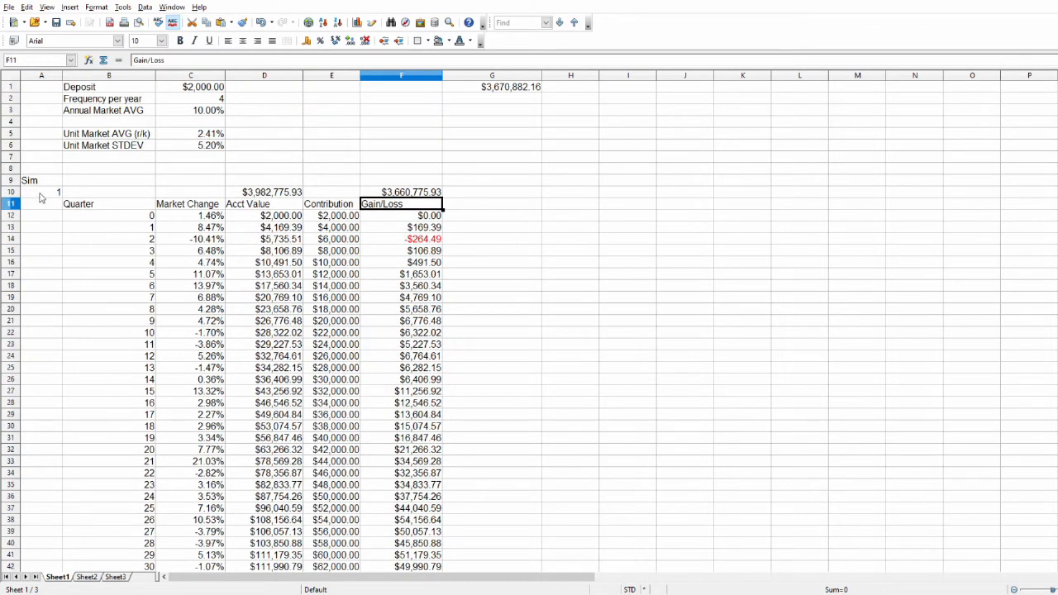
{"action": "left_click_drag", "start_coordinate": [48, 192], "coordinate": [420, 192]}
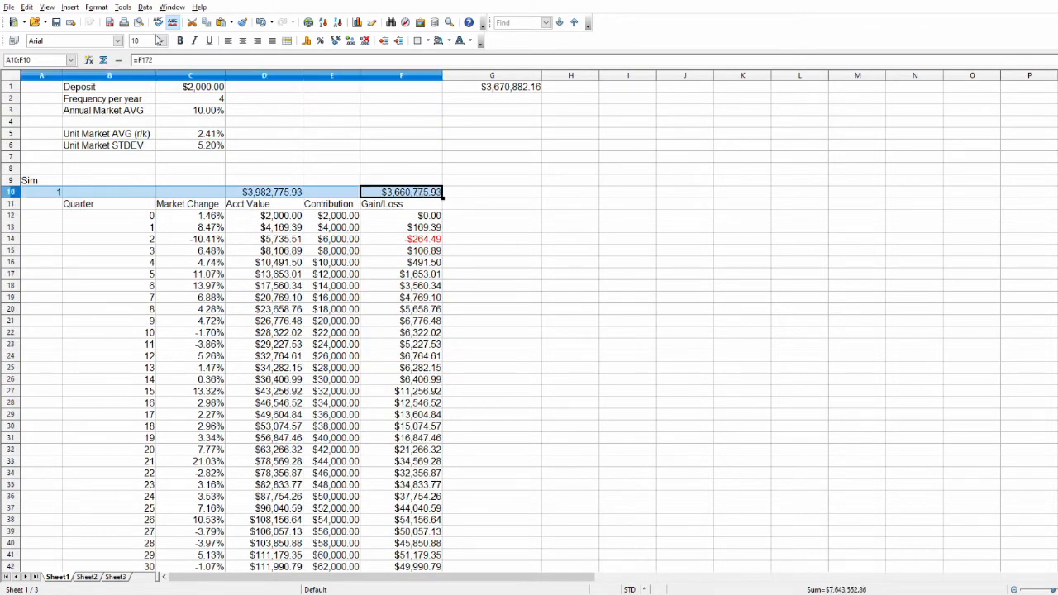
{"action": "left_click", "coordinate": [180, 41]}
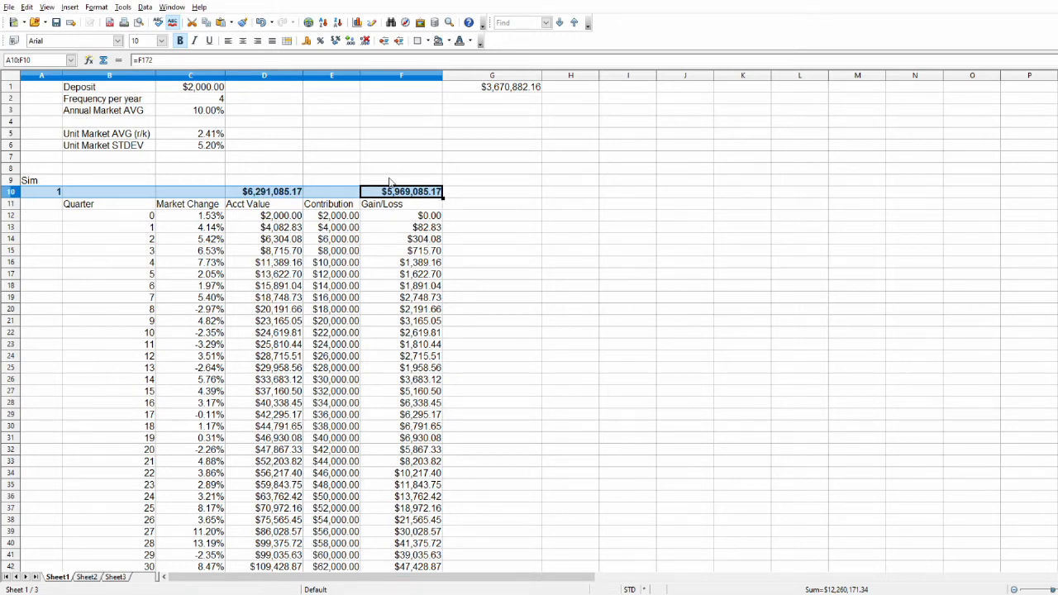
Recalculate the simulation repeatedly from empty cell E4 to compare the final account value and gain/loss in row 10.
{"action": "left_click", "coordinate": [342, 120]}
{"action": "key", "text": "F9"}
{"action": "key", "text": "F9"}
{"action": "key", "text": "F9"}
{"action": "key", "text": "F9"}
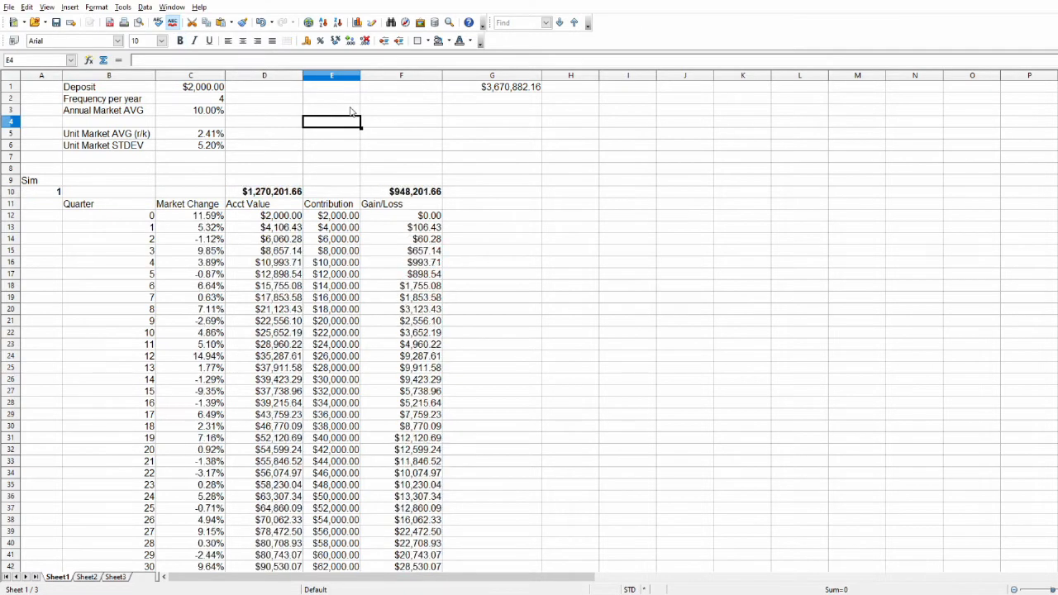
{"action": "key", "text": "F9"}
{"action": "key", "text": "F9"}
{"action": "key", "text": "F9"}
{"action": "key", "text": "F9"}
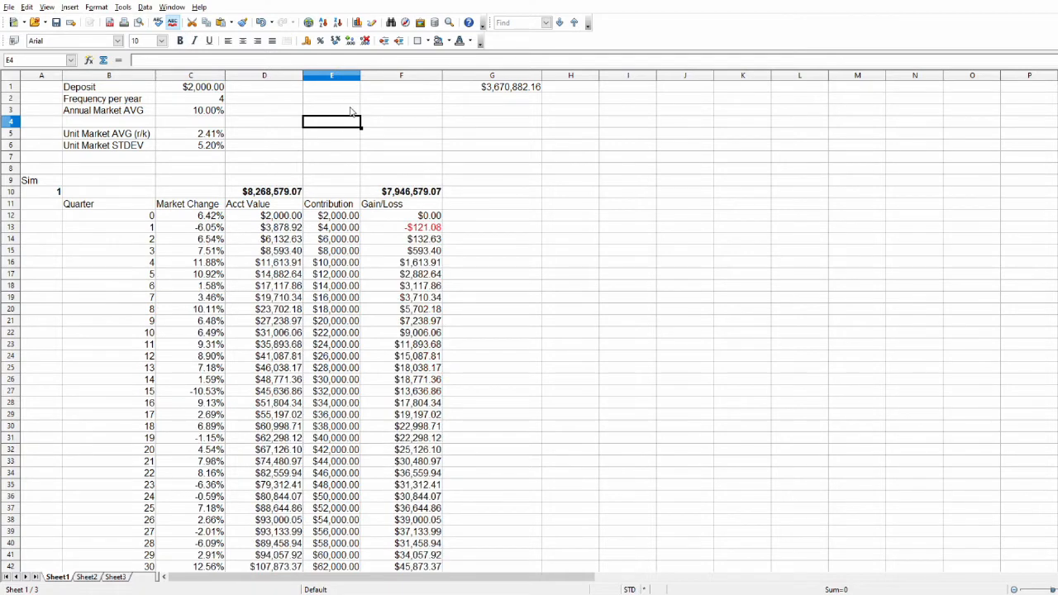
{"action": "key", "text": "F9"}
{"action": "key", "text": "F9"}
{"action": "key", "text": "F9"}
{"action": "key", "text": "F9"}
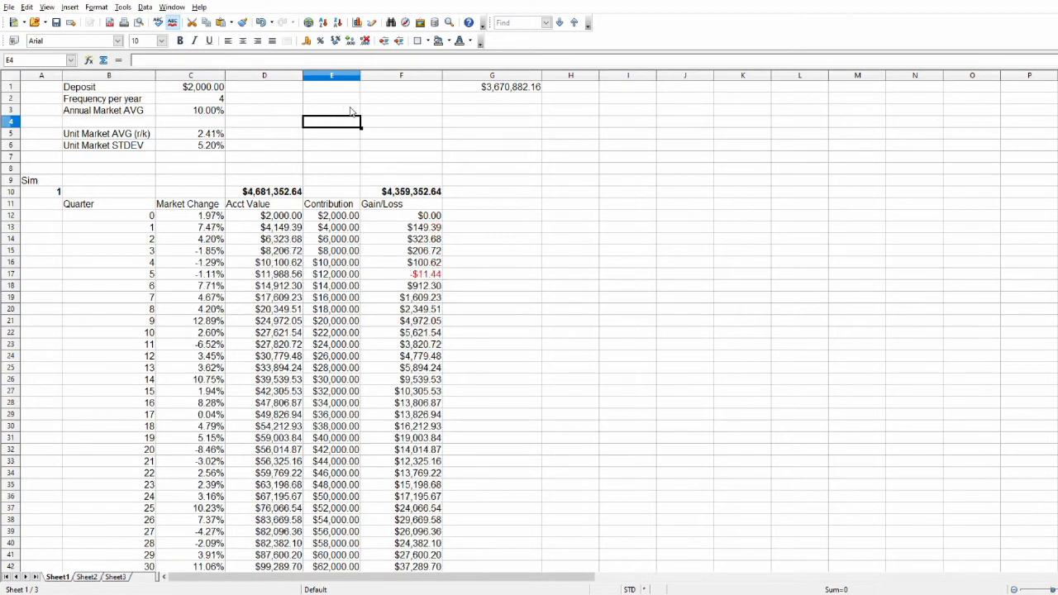
{"action": "key", "text": "F9"}
{"action": "key", "text": "F9"}
{"action": "key", "text": "F9"}
{"action": "key", "text": "F9"}
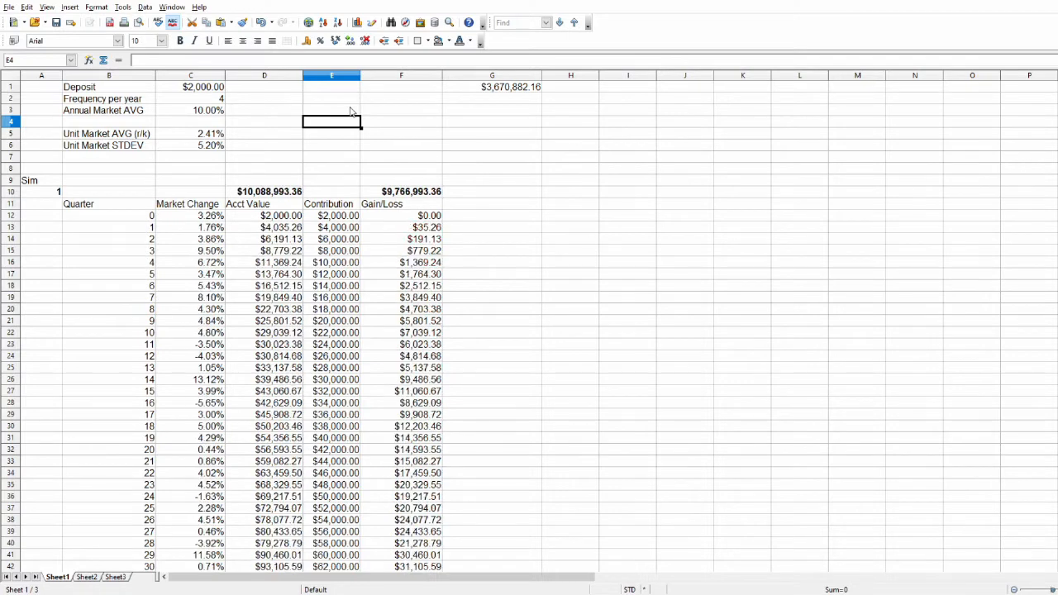
{"action": "key", "text": "F9"}
{"action": "key", "text": "F9"}
{"action": "key", "text": "F9"}
{"action": "key", "text": "F9"}
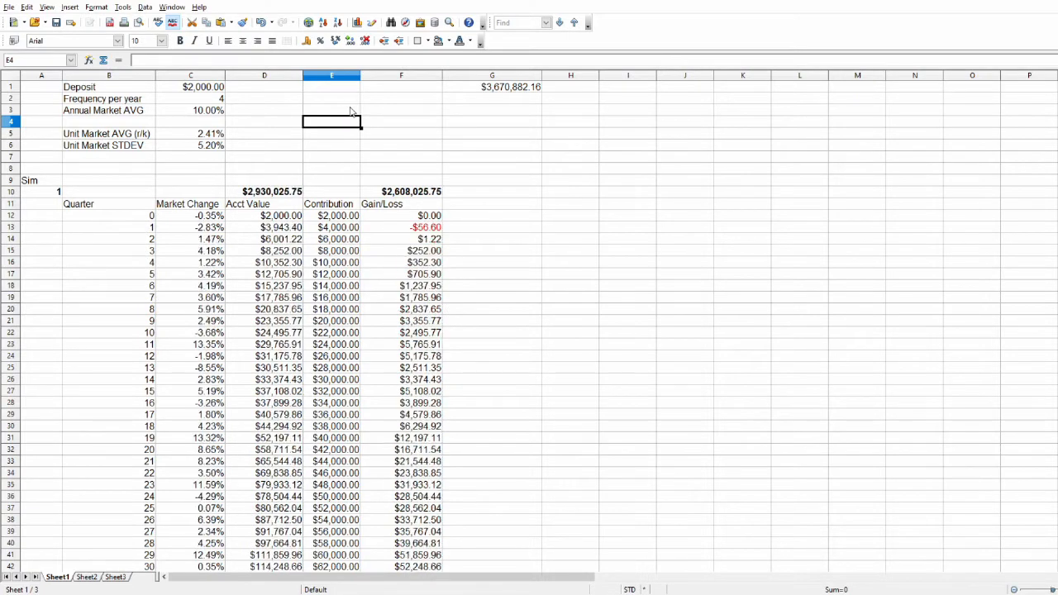
{"action": "key", "text": "F9"}
Check the simulation number in A10 and run another series of recalculations from E4, watching the row 10 summary.
{"action": "left_click", "coordinate": [48, 191]}
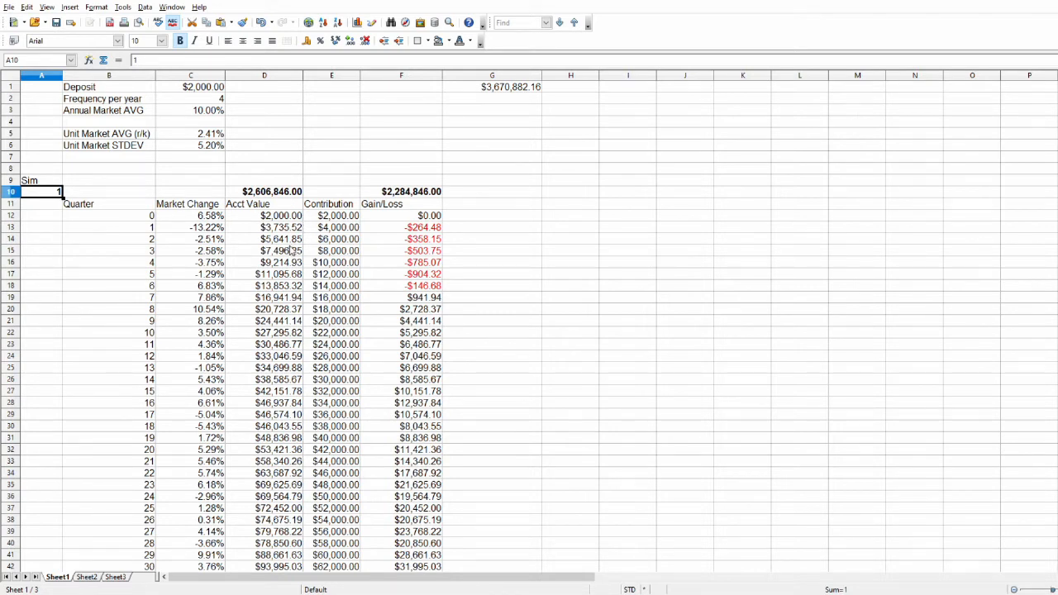
{"action": "left_click", "coordinate": [321, 122]}
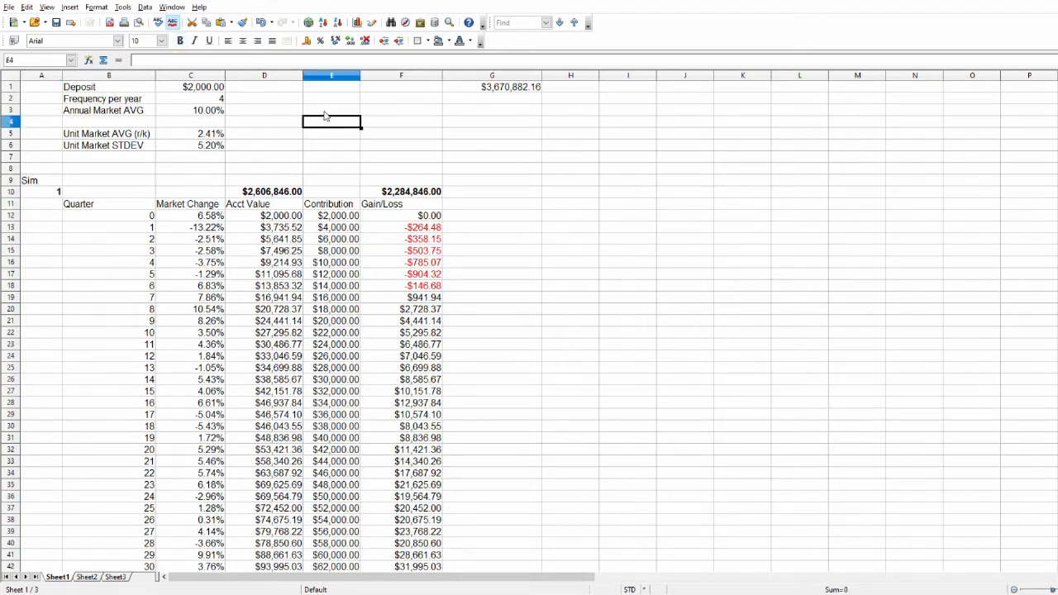
{"action": "key", "text": "F9"}
{"action": "key", "text": "F9"}
{"action": "key", "text": "F9"}
{"action": "key", "text": "F9"}
{"action": "key", "text": "F9"}
{"action": "key", "text": "F9"}
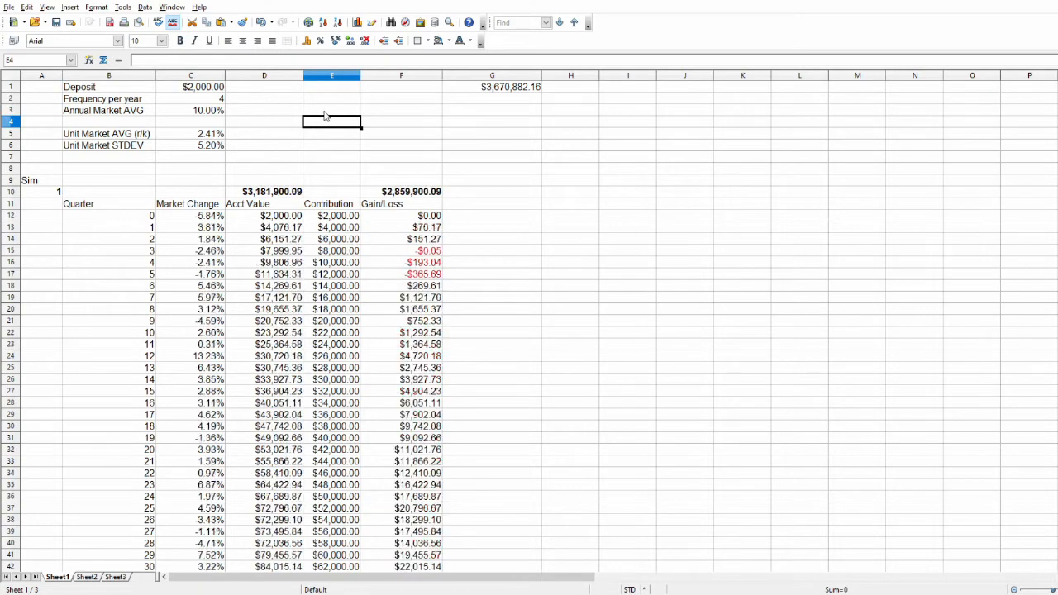
{"action": "key", "text": "F9"}
{"action": "key", "text": "F9"}
{"action": "key", "text": "F9"}
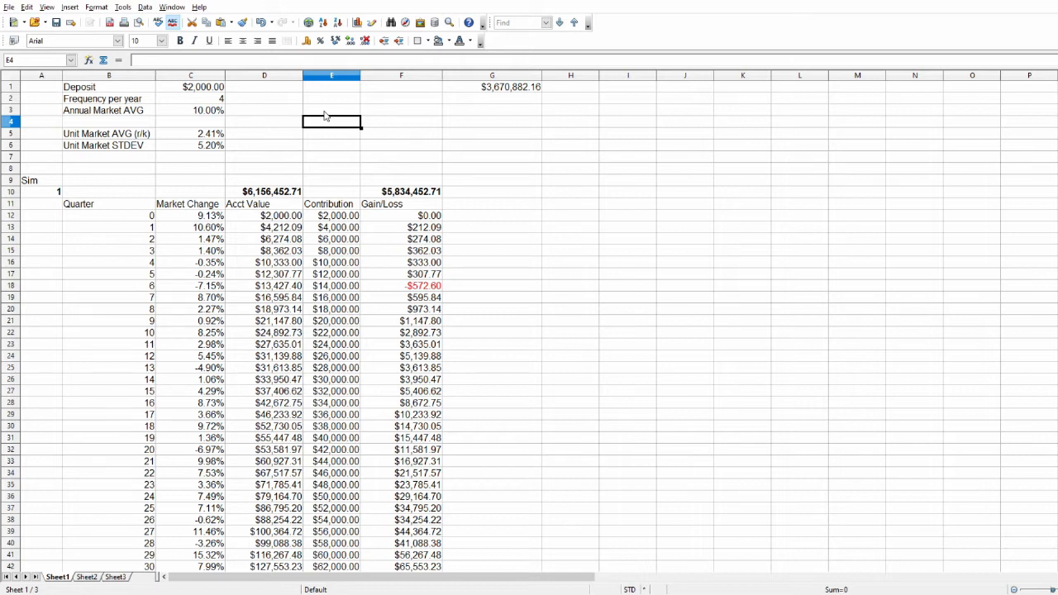
{"action": "left_click", "coordinate": [350, 181]}
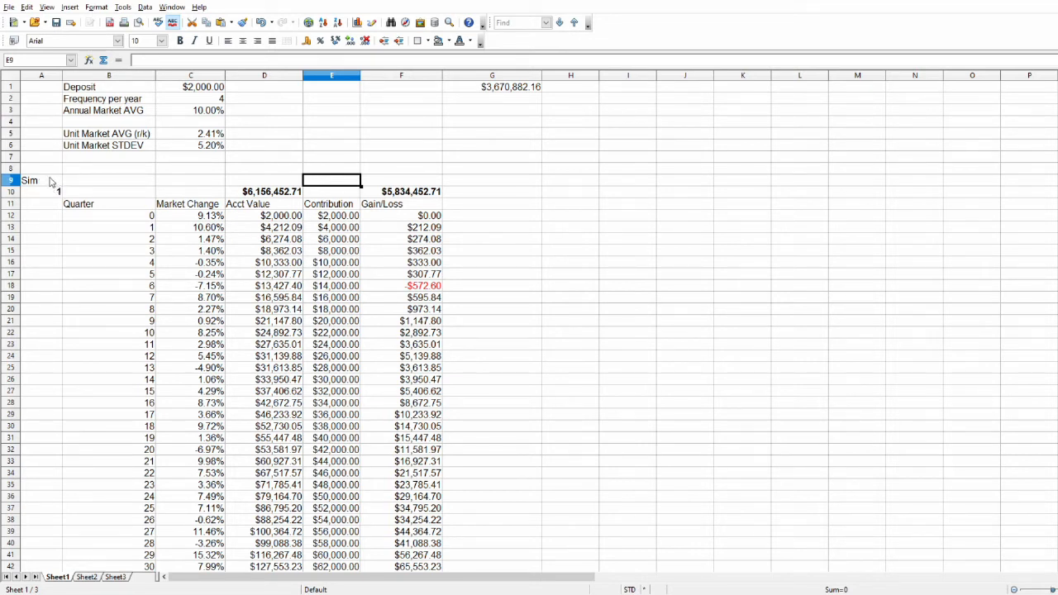
Check the quarter 160 gain/loss formula in F172 at the end of the simulation.
{"action": "scroll", "coordinate": [182, 339], "scroll_direction": "down", "scroll_amount": 20}
{"action": "scroll", "coordinate": [254, 398], "scroll_direction": "down", "scroll_amount": 20}
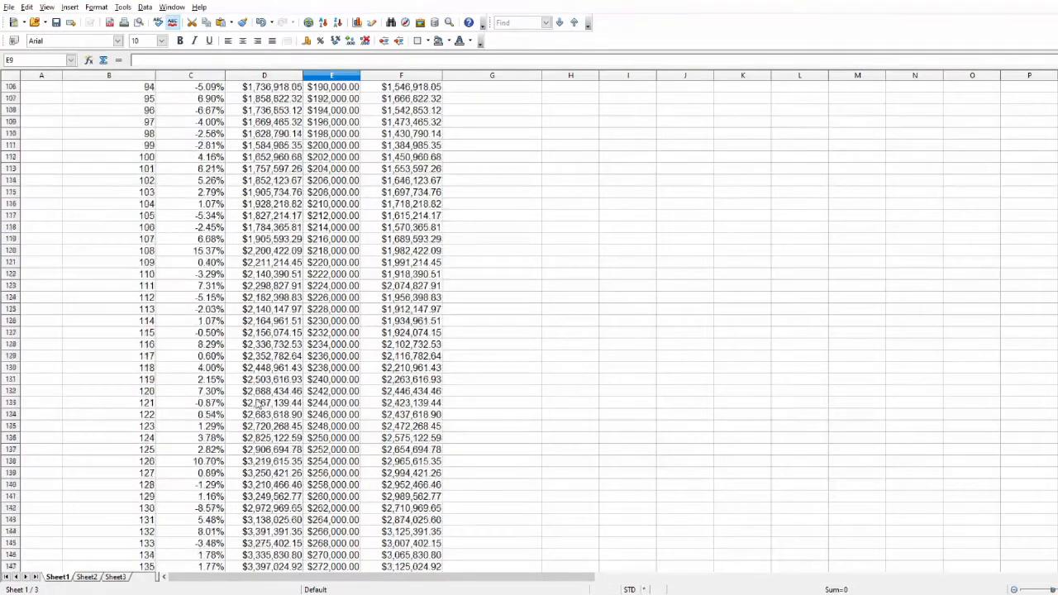
{"action": "left_click", "coordinate": [426, 334]}
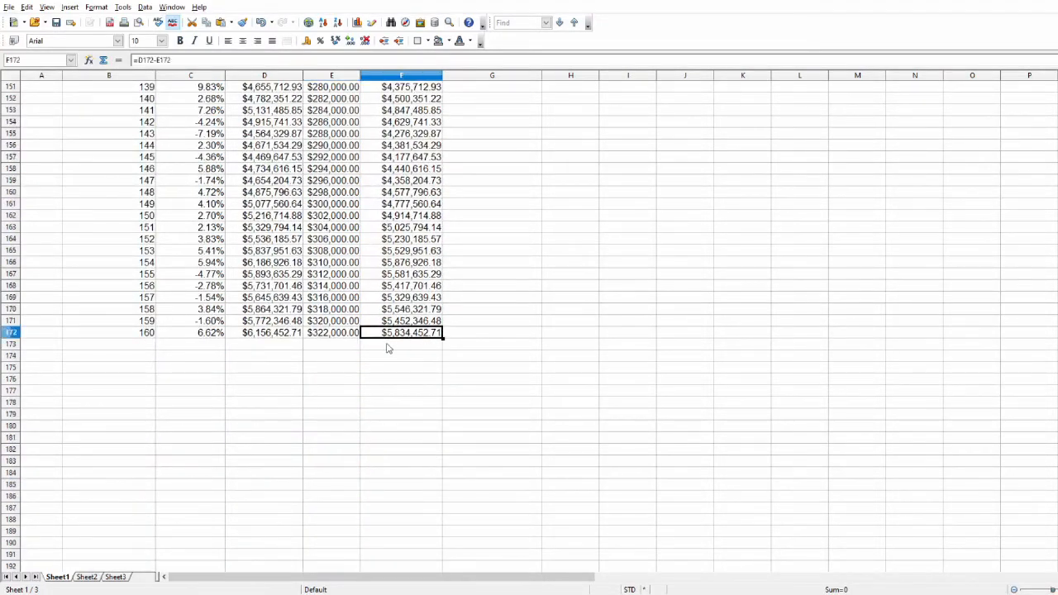
{"action": "scroll", "coordinate": [346, 382], "scroll_direction": "up", "scroll_amount": 17}
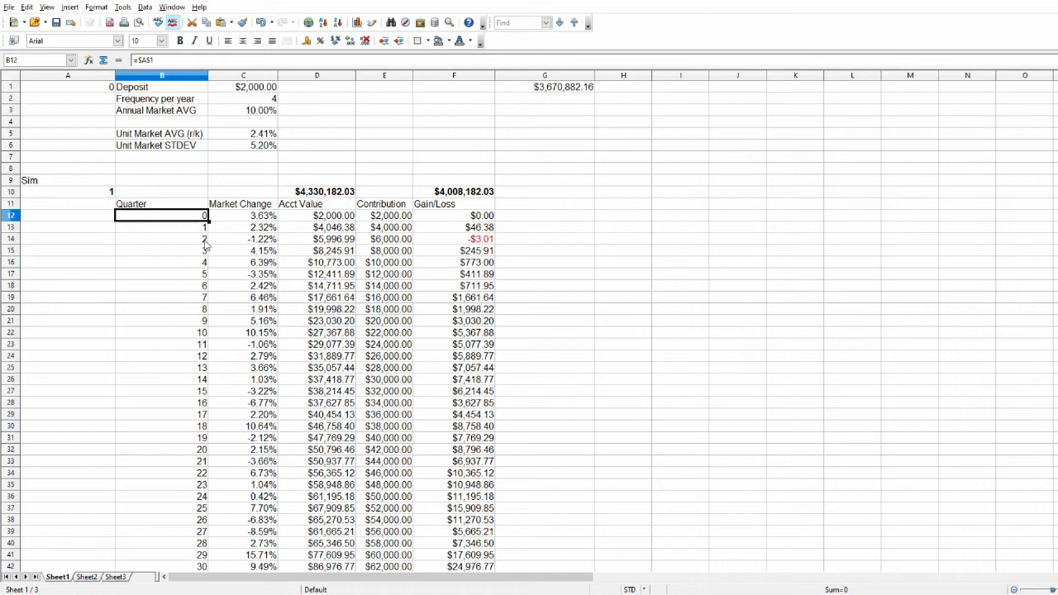
Recalculate the simulation repeatedly from empty cell A167 and compare the final quarters' account values and gains.
{"action": "scroll", "coordinate": [153, 314], "scroll_direction": "down", "scroll_amount": 20}
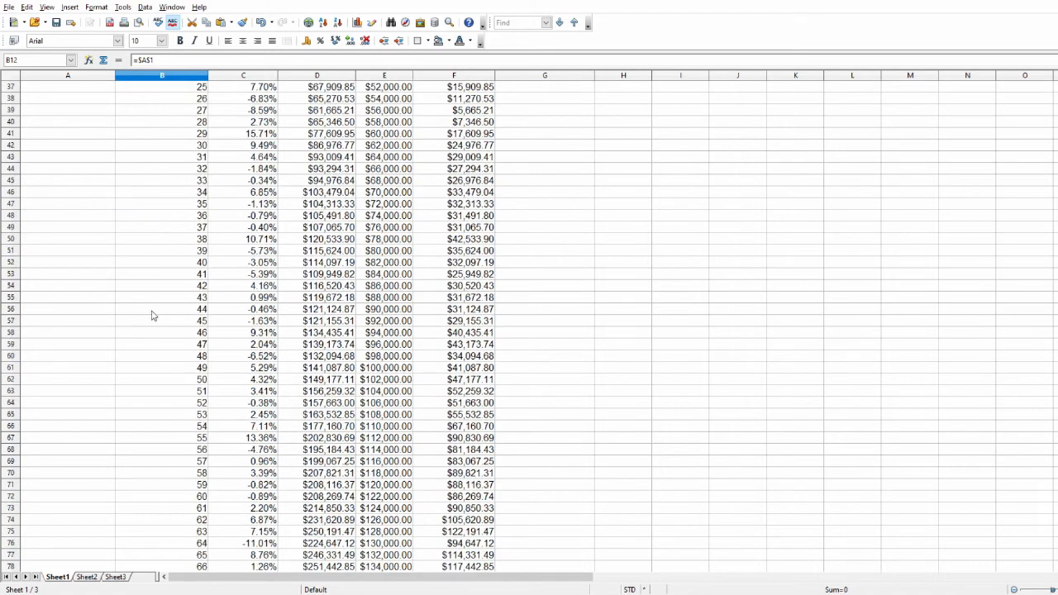
{"action": "scroll", "coordinate": [198, 341], "scroll_direction": "down", "scroll_amount": 20}
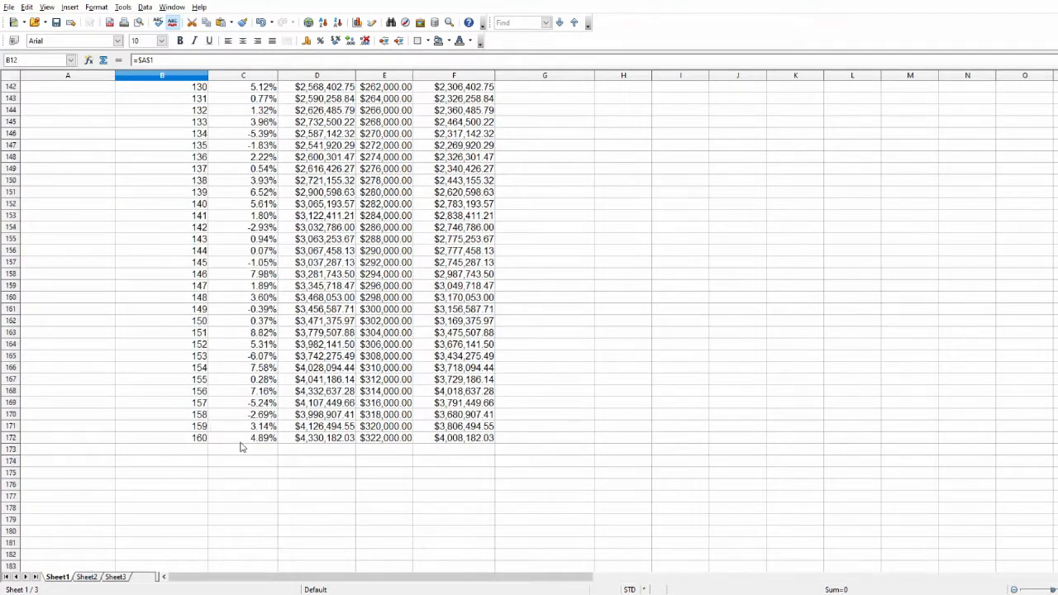
{"action": "left_click", "coordinate": [68, 381]}
{"action": "key", "text": "F9"}
{"action": "key", "text": "F9"}
{"action": "key", "text": "F9"}
{"action": "key", "text": "F9"}
{"action": "key", "text": "F9"}
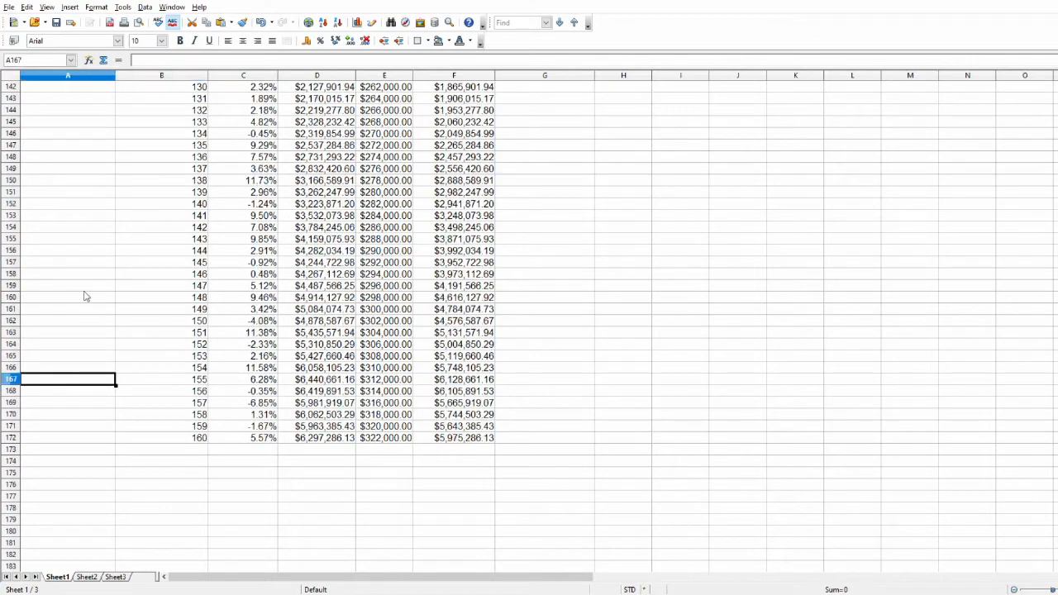
{"action": "key", "text": "F9"}
{"action": "key", "text": "F9"}
{"action": "key", "text": "F9"}
{"action": "key", "text": "F9"}
{"action": "key", "text": "F9"}
{"action": "key", "text": "F9"}
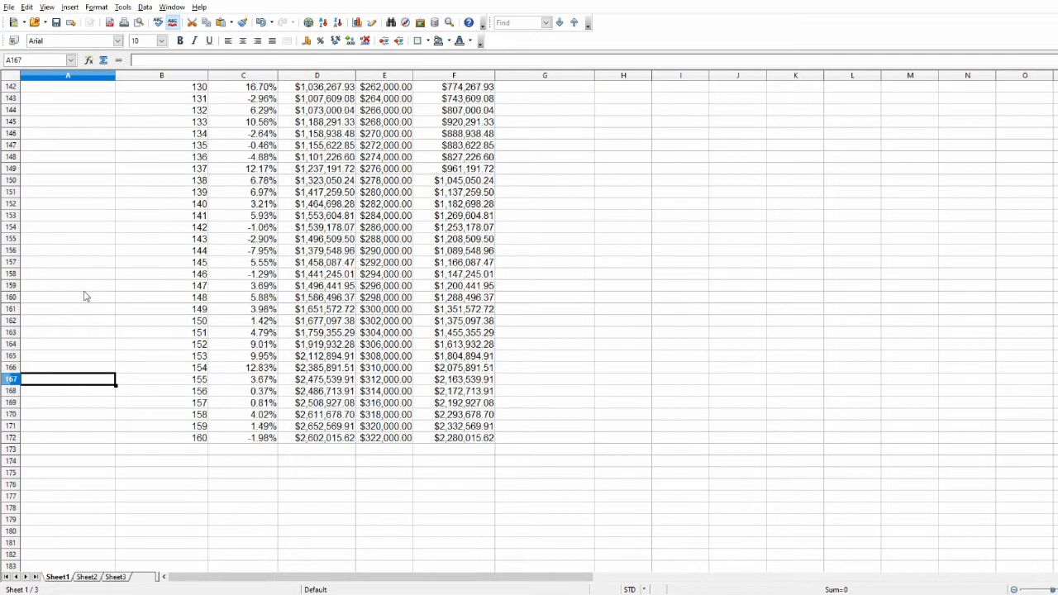
{"action": "scroll", "coordinate": [86, 296], "scroll_direction": "up", "scroll_amount": 2}
{"action": "scroll", "coordinate": [85, 296], "scroll_direction": "up", "scroll_amount": 20}
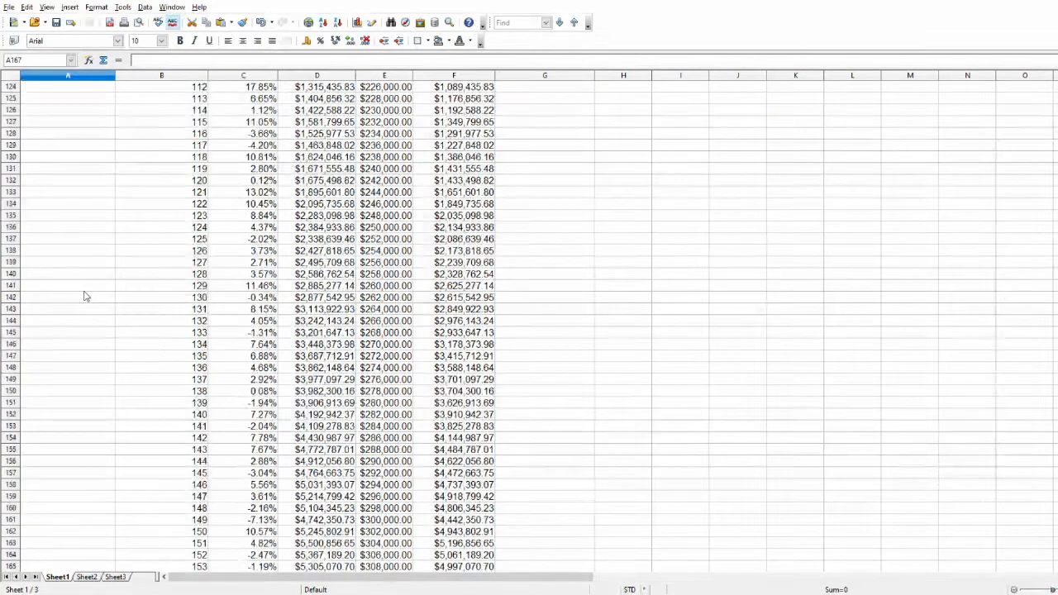
{"action": "scroll", "coordinate": [85, 296], "scroll_direction": "up", "scroll_amount": 11}
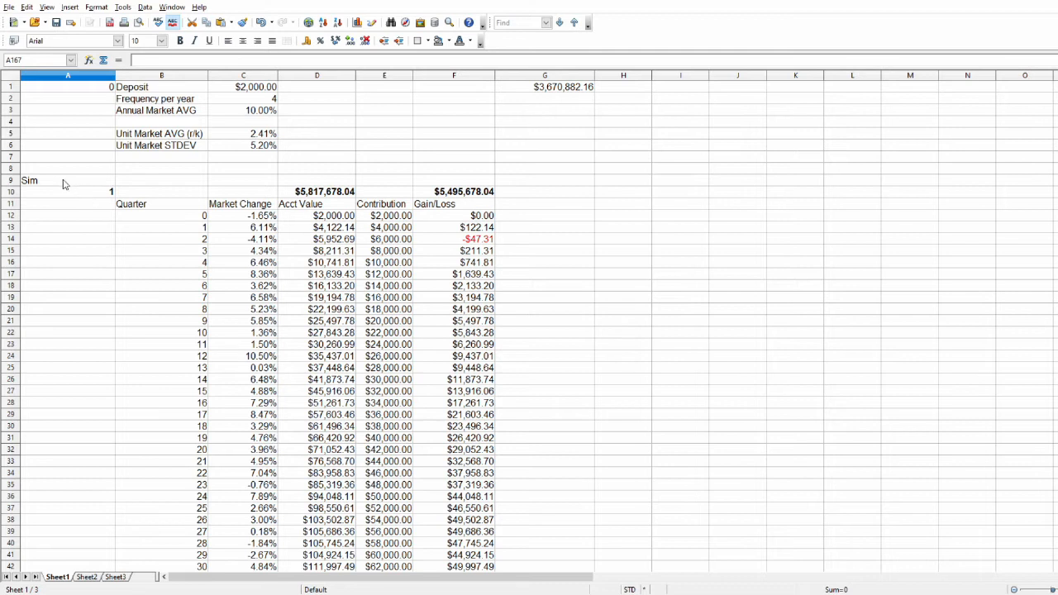
Select the simulation block A9:F172 and fill it down columns A to F through row 21205.
{"action": "left_click_drag", "start_coordinate": [48, 182], "coordinate": [477, 269]}
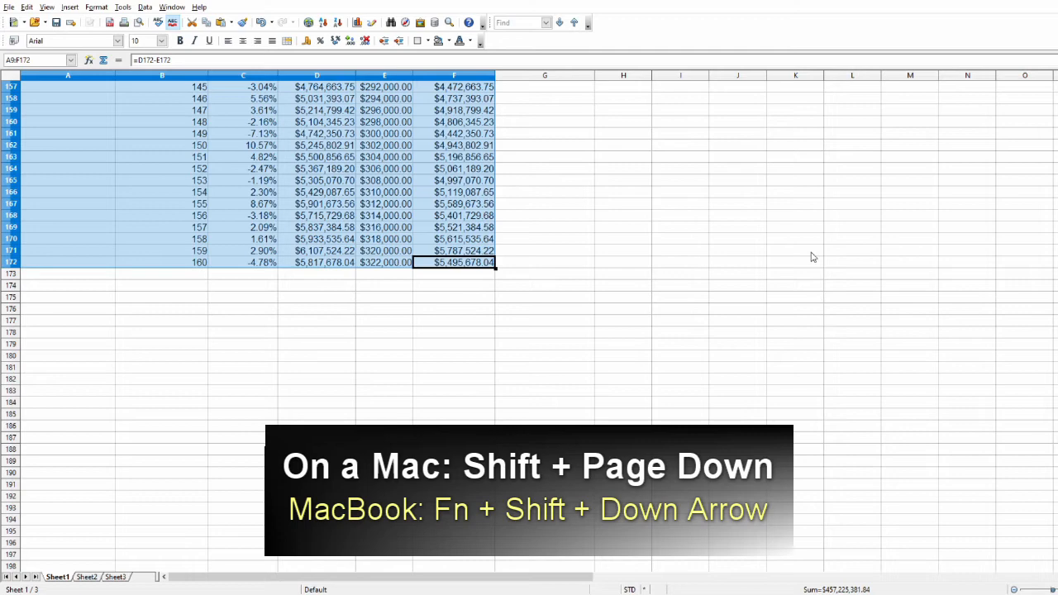
{"action": "key", "text": "shift+Page_Down"}
{"action": "key", "text": "shift+Page_Down"}
{"action": "key", "text": "shift+Page_Down"}
{"action": "key", "text": "shift+Page_Down"}
{"action": "key", "text": "shift+Page_Down"}
{"action": "key", "text": "shift+Page_Down"}
{"action": "key", "text": "shift+Page_Down"}
{"action": "key", "text": "shift+Page_Down"}
{"action": "key", "text": "shift+Page_Down"}
{"action": "key", "text": "shift+Page_Down"}
{"action": "key", "text": "shift+Page_Down"}
{"action": "key", "text": "shift+Page_Down"}
{"action": "key", "text": "shift+Page_Down"}
{"action": "key", "text": "shift+Page_Down"}
{"action": "key", "text": "shift+Page_Down"}
{"action": "key", "text": "shift+Page_Down"}
{"action": "key", "text": "shift+Page_Down"}
{"action": "key", "text": "shift+Page_Down"}
{"action": "key", "text": "shift+Page_Down"}
{"action": "key", "text": "shift+Page_Down"}
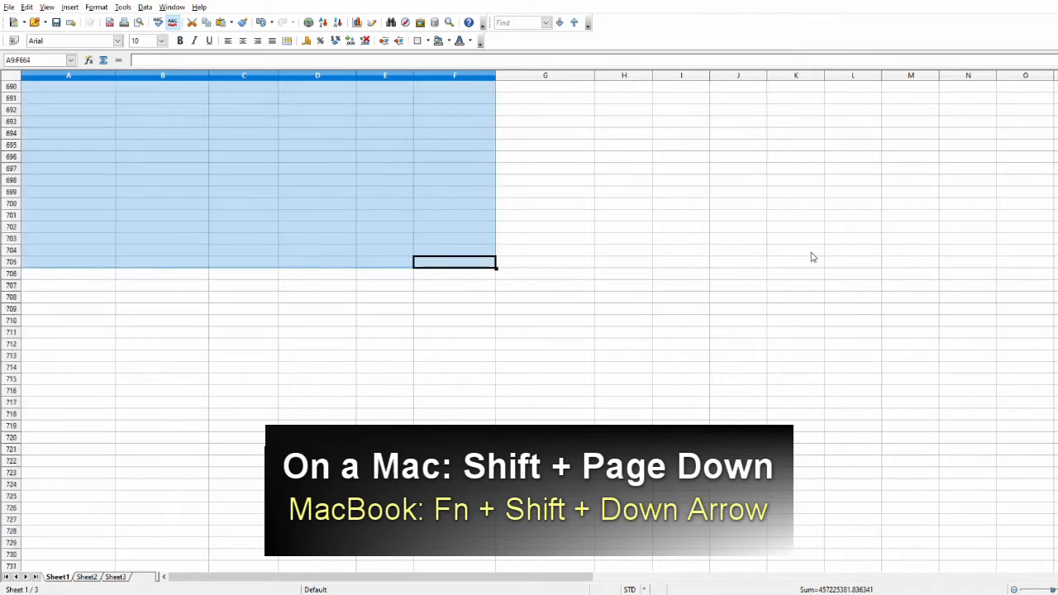
{"action": "key", "text": "shift+Page_Down"}
{"action": "key", "text": "shift+Page_Down"}
{"action": "key", "text": "shift+Page_Down"}
{"action": "key", "text": "shift+Page_Down"}
{"action": "key", "text": "shift+Page_Down"}
{"action": "key", "text": "shift+Page_Down"}
{"action": "key", "text": "shift+Page_Down"}
{"action": "key", "text": "shift+Page_Down"}
{"action": "key", "text": "shift+Page_Down"}
{"action": "key", "text": "shift+Page_Down"}
{"action": "key", "text": "shift+Page_Down"}
{"action": "key", "text": "shift+Page_Down"}
{"action": "key", "text": "shift+Page_Down"}
{"action": "key", "text": "shift+Page_Down"}
{"action": "key", "text": "shift+Page_Down"}
{"action": "key", "text": "shift+Page_Down"}
{"action": "key", "text": "shift+Page_Down"}
{"action": "key", "text": "shift+Page_Down"}
{"action": "key", "text": "shift+Page_Down"}
{"action": "key", "text": "shift+Page_Down"}
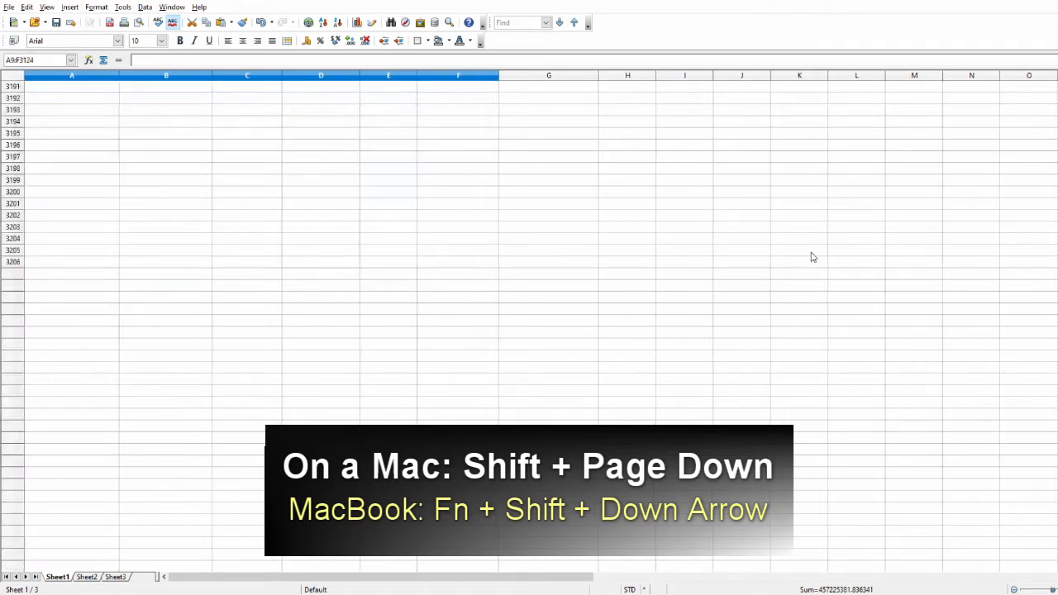
{"action": "key", "text": "shift+Page_Down"}
{"action": "key", "text": "shift+Page_Down"}
{"action": "key", "text": "shift+Page_Down"}
{"action": "key", "text": "shift+Page_Down"}
{"action": "key", "text": "shift+Page_Down"}
{"action": "key", "text": "shift+Page_Down"}
{"action": "key", "text": "shift+Page_Down"}
{"action": "key", "text": "shift+Page_Down"}
{"action": "key", "text": "shift+Page_Down"}
{"action": "key", "text": "shift+Page_Down"}
{"action": "key", "text": "shift+Page_Down"}
{"action": "key", "text": "shift+Page_Down"}
{"action": "key", "text": "shift+Page_Down"}
{"action": "key", "text": "shift+Page_Down"}
{"action": "key", "text": "shift+Page_Down"}
{"action": "key", "text": "shift+Page_Down"}
{"action": "key", "text": "shift+Page_Down"}
{"action": "key", "text": "shift+Page_Down"}
{"action": "key", "text": "shift+Page_Down"}
{"action": "key", "text": "shift+Page_Down"}
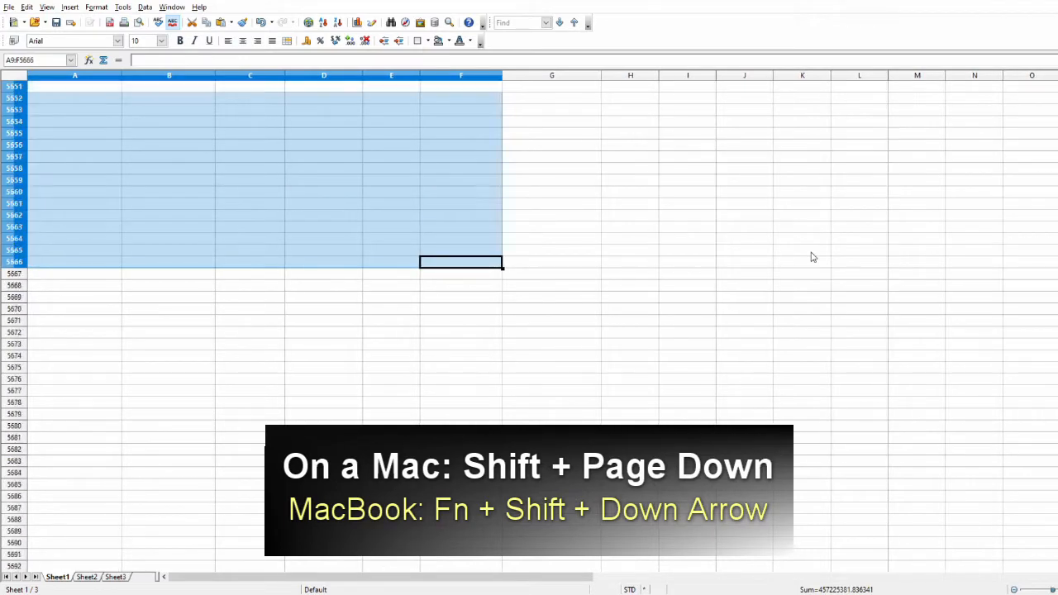
{"action": "key", "text": "shift+Page_Down"}
{"action": "key", "text": "shift+Page_Down"}
{"action": "key", "text": "shift+Page_Down"}
{"action": "key", "text": "shift+Page_Down"}
{"action": "key", "text": "shift+Page_Down"}
{"action": "key", "text": "shift+Page_Down"}
{"action": "key", "text": "shift+Page_Down"}
{"action": "key", "text": "shift+Page_Down"}
{"action": "key", "text": "shift+Page_Down"}
{"action": "key", "text": "shift+Page_Down"}
{"action": "key", "text": "shift+Page_Down"}
{"action": "key", "text": "shift+Page_Down"}
{"action": "key", "text": "shift+Page_Down"}
{"action": "key", "text": "shift+Page_Down"}
{"action": "key", "text": "shift+Page_Down"}
{"action": "key", "text": "shift+Page_Down"}
{"action": "key", "text": "shift+Page_Down"}
{"action": "key", "text": "shift+Page_Down"}
{"action": "key", "text": "shift+Page_Down"}
{"action": "key", "text": "shift+Page_Down"}
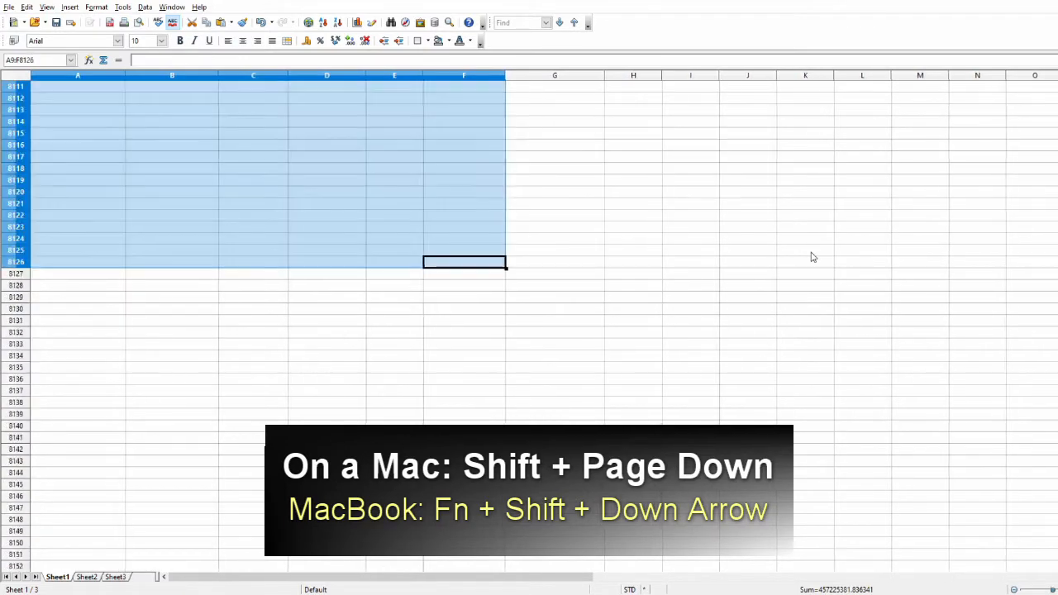
{"action": "key", "text": "shift+Page_Down"}
{"action": "key", "text": "shift+Page_Down"}
{"action": "key", "text": "shift+Page_Down"}
{"action": "key", "text": "shift+Page_Down"}
{"action": "key", "text": "shift+Page_Down"}
{"action": "key", "text": "shift+Page_Down"}
{"action": "key", "text": "shift+Page_Down"}
{"action": "key", "text": "shift+Page_Down"}
{"action": "key", "text": "shift+Page_Down"}
{"action": "key", "text": "shift+Page_Down"}
{"action": "key", "text": "shift+Page_Down"}
{"action": "key", "text": "shift+Page_Down"}
{"action": "key", "text": "shift+Page_Down"}
{"action": "key", "text": "shift+Page_Down"}
{"action": "key", "text": "shift+Page_Down"}
{"action": "key", "text": "shift+Page_Down"}
{"action": "key", "text": "shift+Page_Down"}
{"action": "key", "text": "shift+Page_Down"}
{"action": "key", "text": "shift+Page_Down"}
{"action": "key", "text": "shift+Page_Down"}
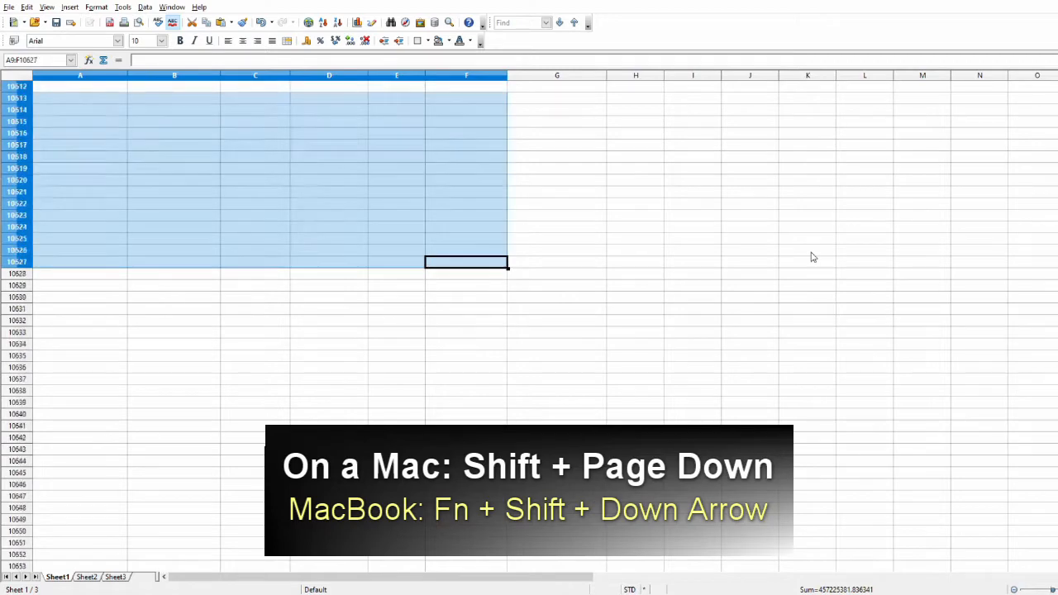
{"action": "key", "text": "shift+Page_Down"}
{"action": "key", "text": "shift+Page_Down"}
{"action": "key", "text": "shift+Page_Down"}
{"action": "key", "text": "shift+Page_Down"}
{"action": "key", "text": "shift+Page_Down"}
{"action": "key", "text": "shift+Page_Down"}
{"action": "key", "text": "shift+Page_Down"}
{"action": "key", "text": "shift+Page_Down"}
{"action": "key", "text": "shift+Page_Down"}
{"action": "key", "text": "shift+Page_Down"}
{"action": "key", "text": "shift+Page_Down"}
{"action": "key", "text": "shift+Page_Down"}
{"action": "key", "text": "shift+Page_Down"}
{"action": "key", "text": "shift+Page_Down"}
{"action": "key", "text": "shift+Page_Down"}
{"action": "key", "text": "shift+Page_Down"}
{"action": "key", "text": "shift+Page_Down"}
{"action": "key", "text": "shift+Page_Down"}
{"action": "key", "text": "shift+Page_Down"}
{"action": "key", "text": "shift+Page_Down"}
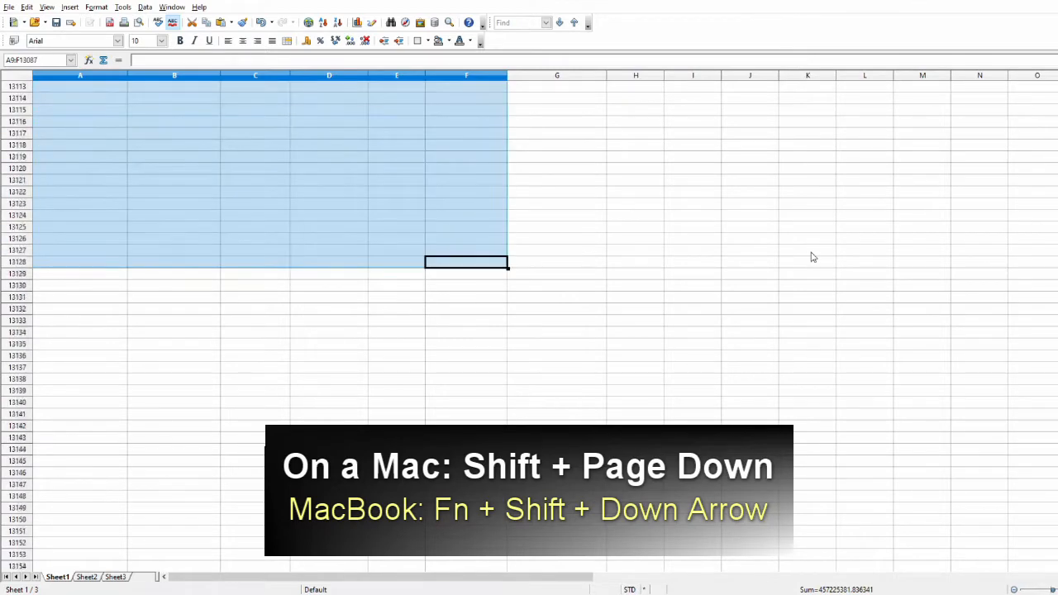
{"action": "key", "text": "shift+Page_Down"}
{"action": "key", "text": "shift+Page_Down"}
{"action": "key", "text": "shift+Page_Down"}
{"action": "key", "text": "shift+Page_Down"}
{"action": "key", "text": "shift+Page_Down"}
{"action": "key", "text": "shift+Page_Down"}
{"action": "key", "text": "shift+Page_Down"}
{"action": "key", "text": "shift+Page_Down"}
{"action": "key", "text": "shift+Page_Down"}
{"action": "key", "text": "shift+Page_Down"}
{"action": "key", "text": "shift+Page_Down"}
{"action": "key", "text": "shift+Page_Down"}
{"action": "key", "text": "shift+Page_Down"}
{"action": "key", "text": "shift+Page_Down"}
{"action": "key", "text": "shift+Page_Down"}
{"action": "key", "text": "shift+Page_Down"}
{"action": "key", "text": "shift+Page_Down"}
{"action": "key", "text": "shift+Page_Down"}
{"action": "key", "text": "shift+Page_Down"}
{"action": "key", "text": "shift+Page_Down"}
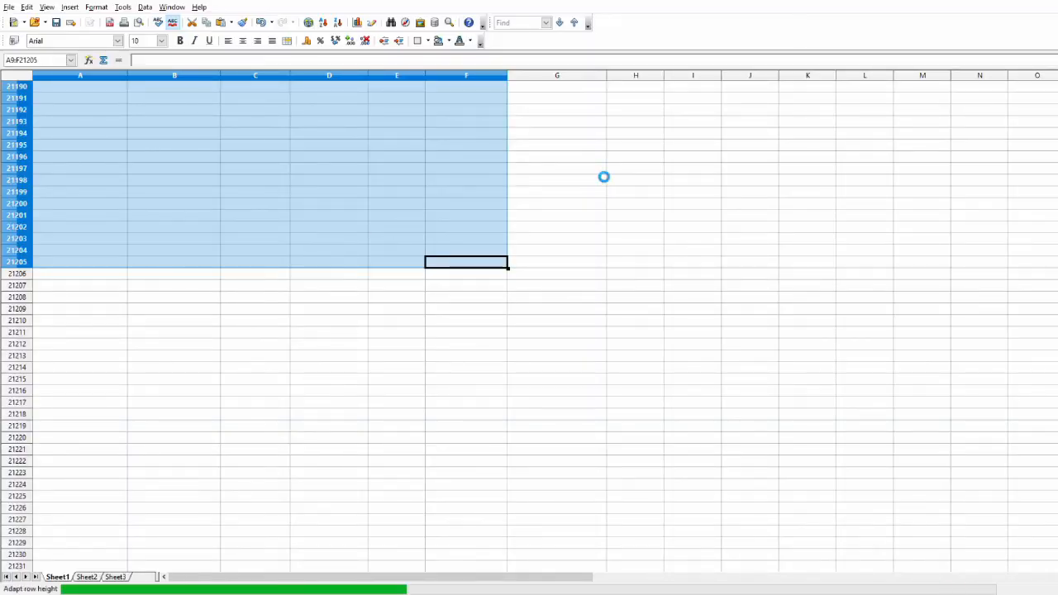
Select and clear the incomplete simulation 130 block, from its Sim heading in row 21169 to the end of the filled rows.
{"action": "scroll", "coordinate": [529, 345], "scroll_direction": "up", "scroll_amount": 8}
{"action": "scroll", "coordinate": [529, 345], "scroll_direction": "up", "scroll_amount": 4}
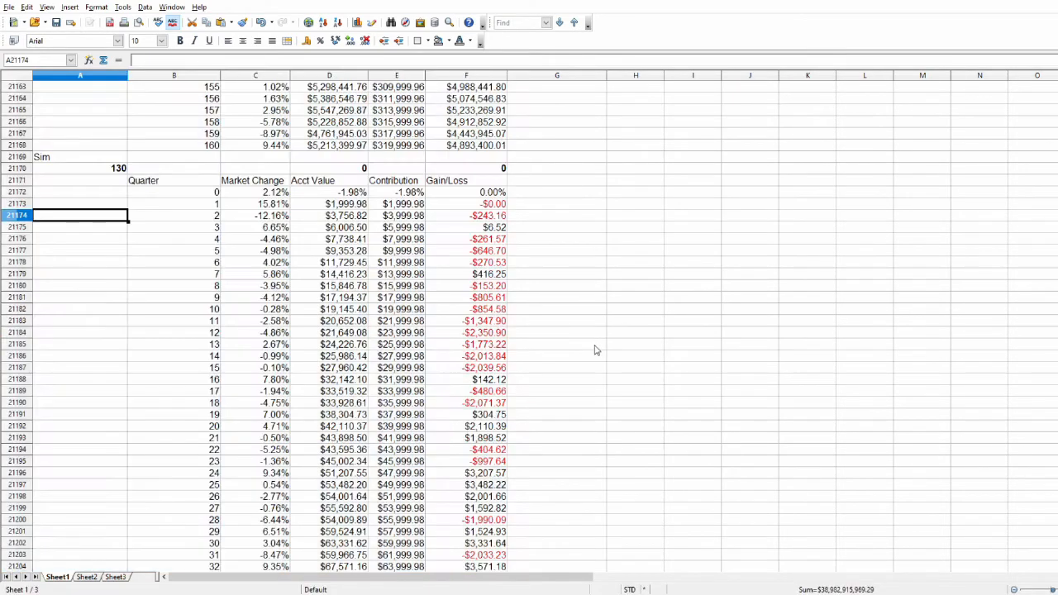
{"action": "scroll", "coordinate": [595, 350], "scroll_direction": "down", "scroll_amount": 2}
{"action": "scroll", "coordinate": [584, 359], "scroll_direction": "up", "scroll_amount": 4}
{"action": "left_click", "coordinate": [90, 305]}
{"action": "left_click_drag", "start_coordinate": [70, 228], "coordinate": [460, 555]}
{"action": "left_click_drag", "start_coordinate": [458, 483], "coordinate": [453, 242]}
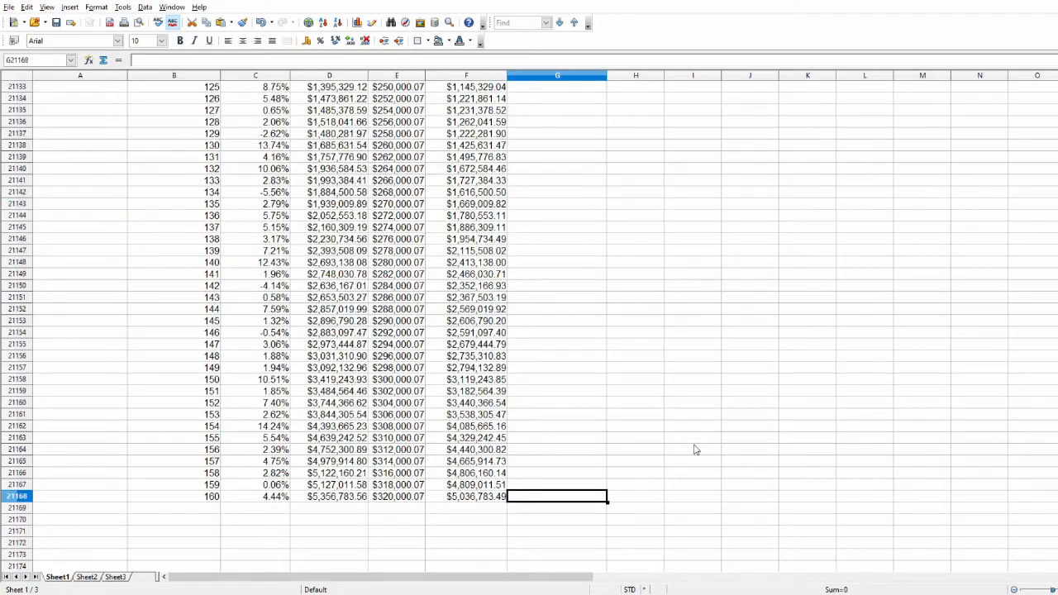
Check the summary rows of simulations 129 and 128, including their final account value links in D21006 and D20842.
{"action": "scroll", "coordinate": [463, 406], "scroll_direction": "up", "scroll_amount": 20}
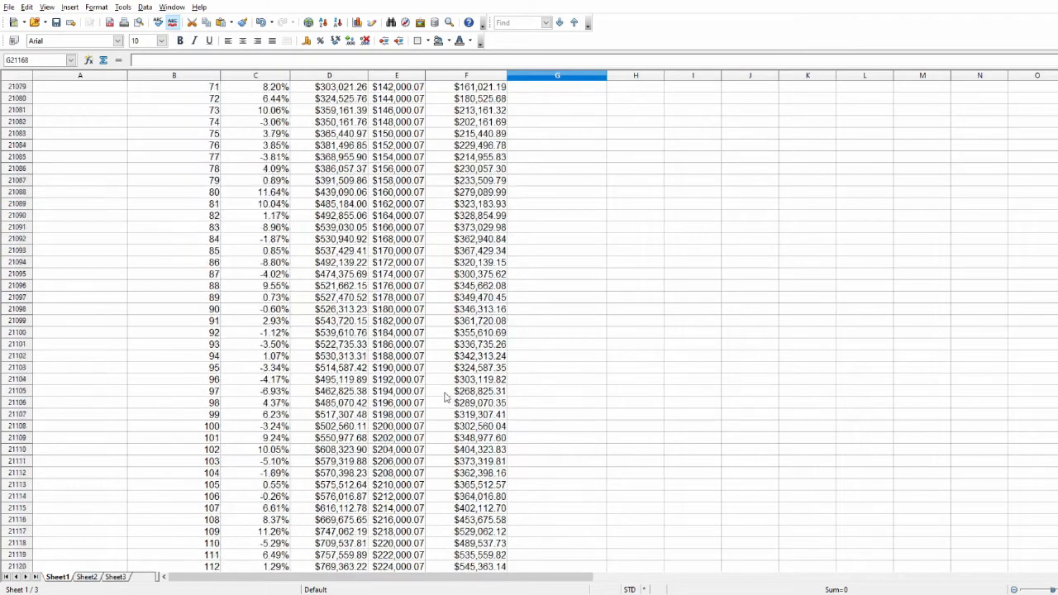
{"action": "scroll", "coordinate": [403, 374], "scroll_direction": "up", "scroll_amount": 12}
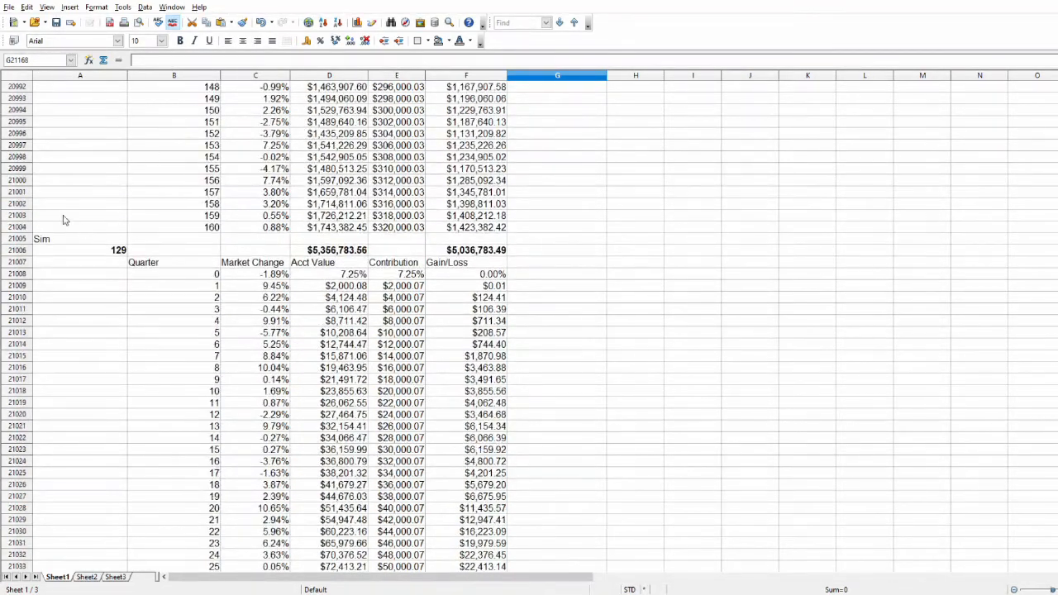
{"action": "left_click", "coordinate": [63, 239]}
{"action": "left_click", "coordinate": [69, 249]}
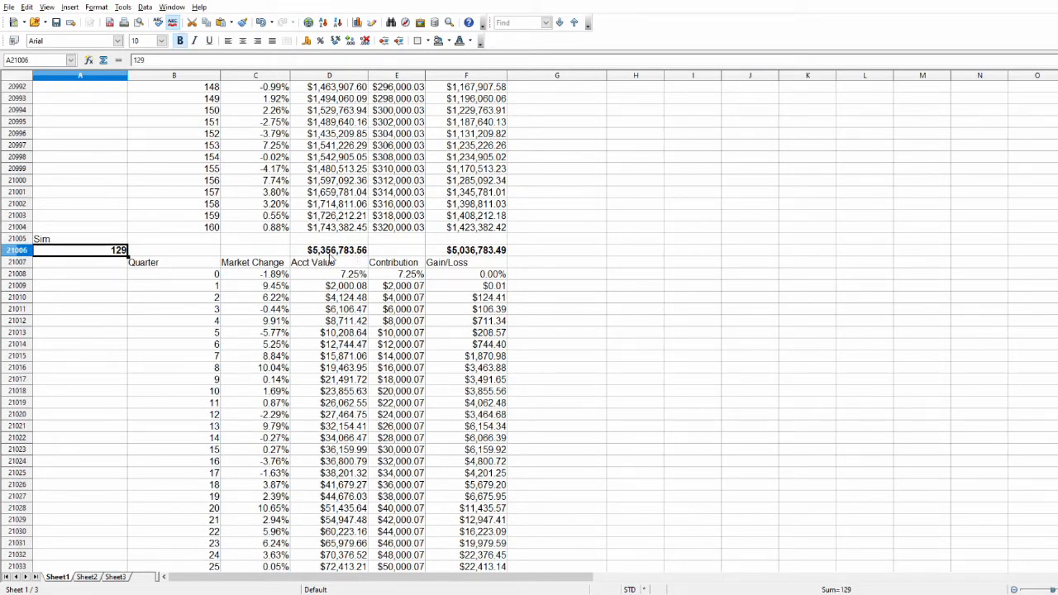
{"action": "left_click", "coordinate": [331, 251]}
{"action": "scroll", "coordinate": [339, 323], "scroll_direction": "up", "scroll_amount": 17}
{"action": "scroll", "coordinate": [339, 320], "scroll_direction": "up", "scroll_amount": 20}
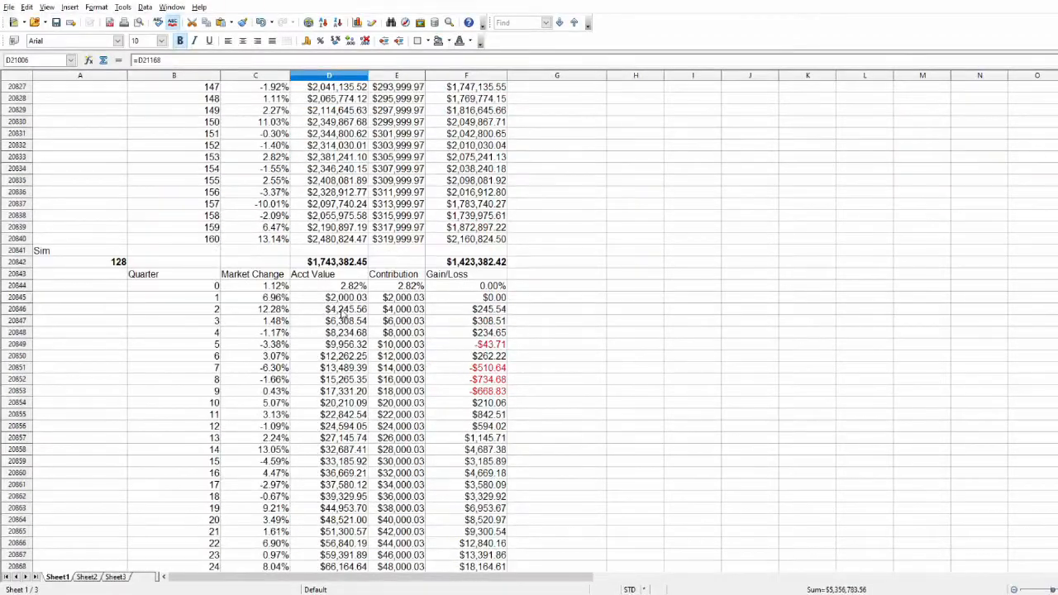
{"action": "left_click", "coordinate": [328, 263]}
{"action": "scroll", "coordinate": [323, 285], "scroll_direction": "up", "scroll_amount": 6}
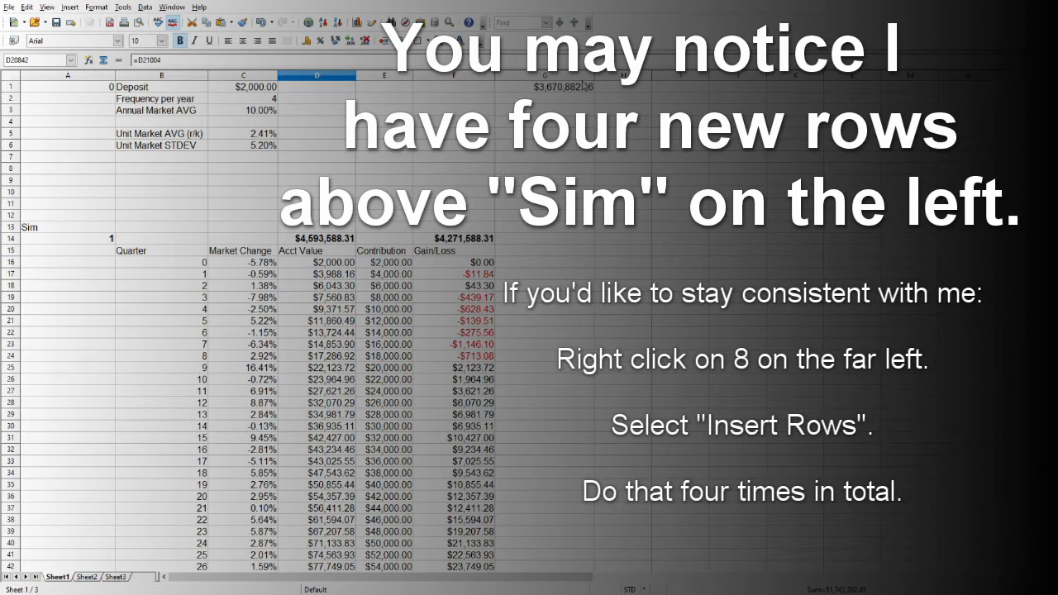
Narrow columns G and H and enter the header "Sim" in H1.
{"action": "left_click_drag", "start_coordinate": [594, 75], "coordinate": [571, 75]}
{"action": "left_click", "coordinate": [596, 121]}
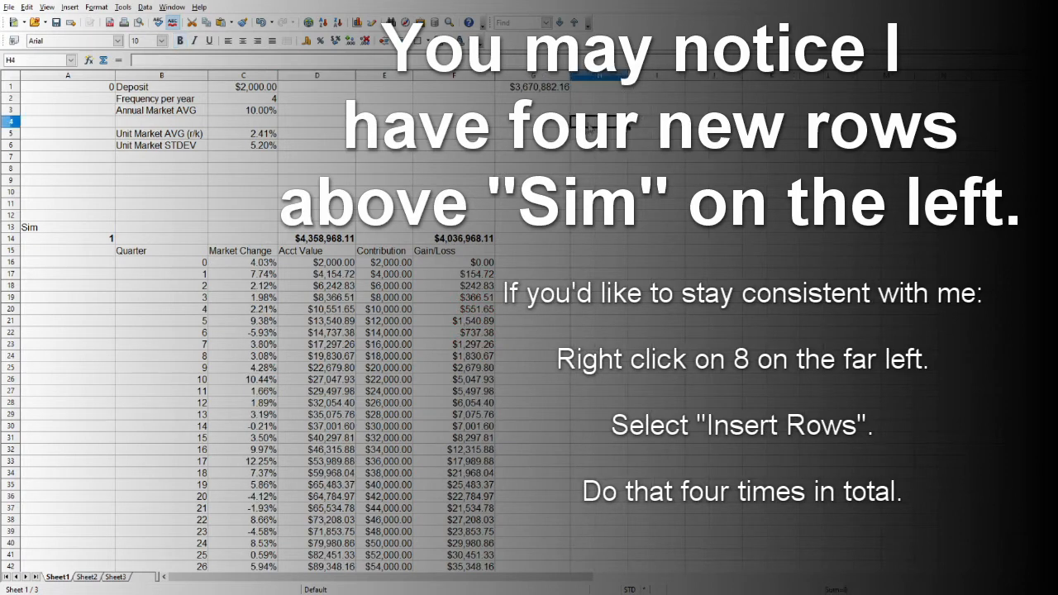
{"action": "left_click", "coordinate": [583, 99]}
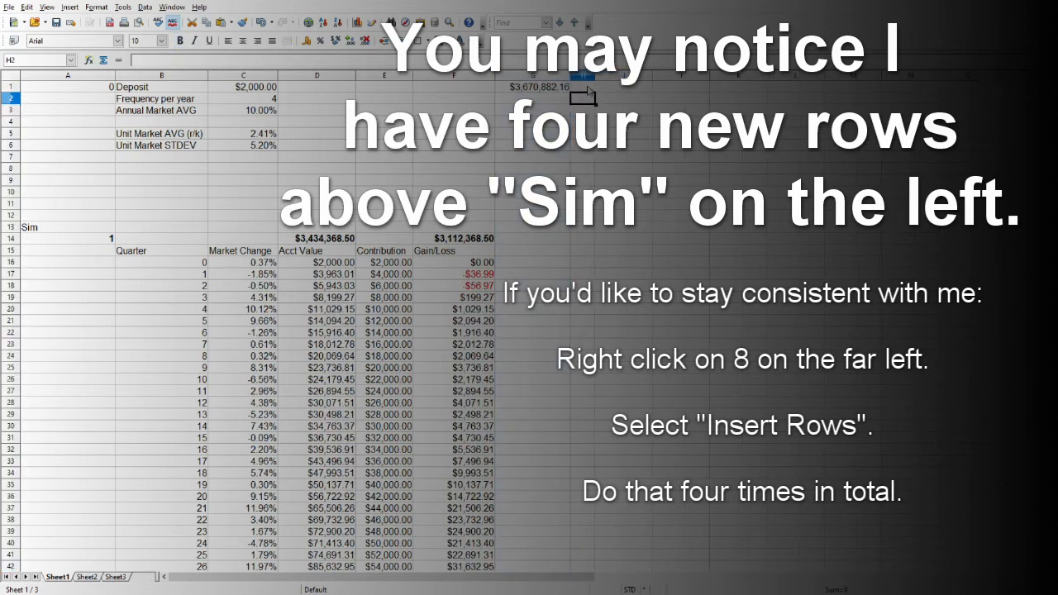
{"action": "left_click", "coordinate": [585, 87]}
{"action": "type", "text": "Sim"}
{"action": "key", "text": "Return"}
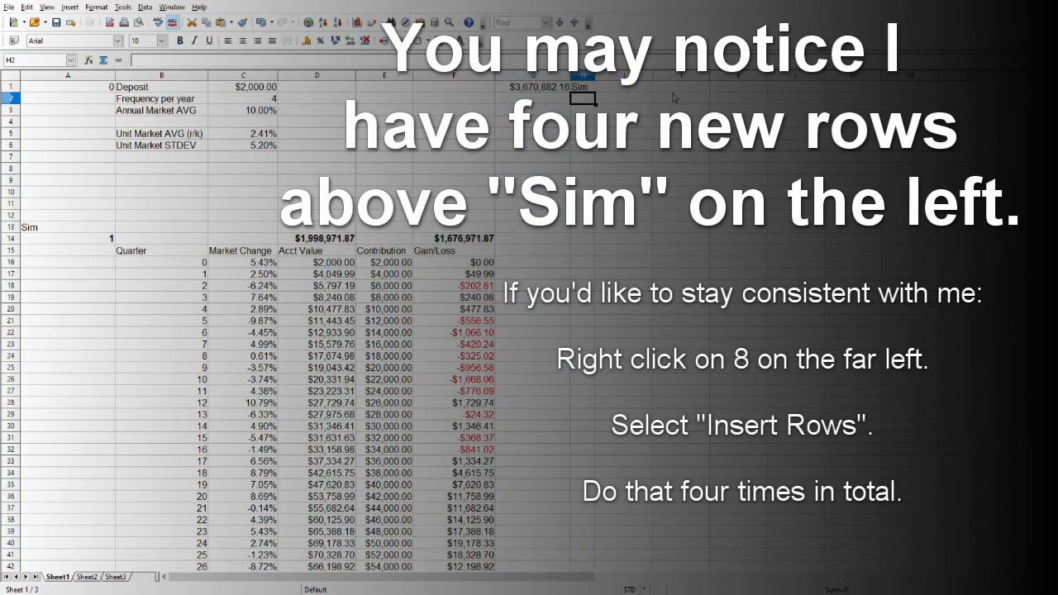
Number the simulations in H2:H130 by entering 1, 2 and 3 and extending the series to 129.
{"action": "type", "text": "1"}
{"action": "key", "text": "Return"}
{"action": "type", "text": "2"}
{"action": "key", "text": "Return"}
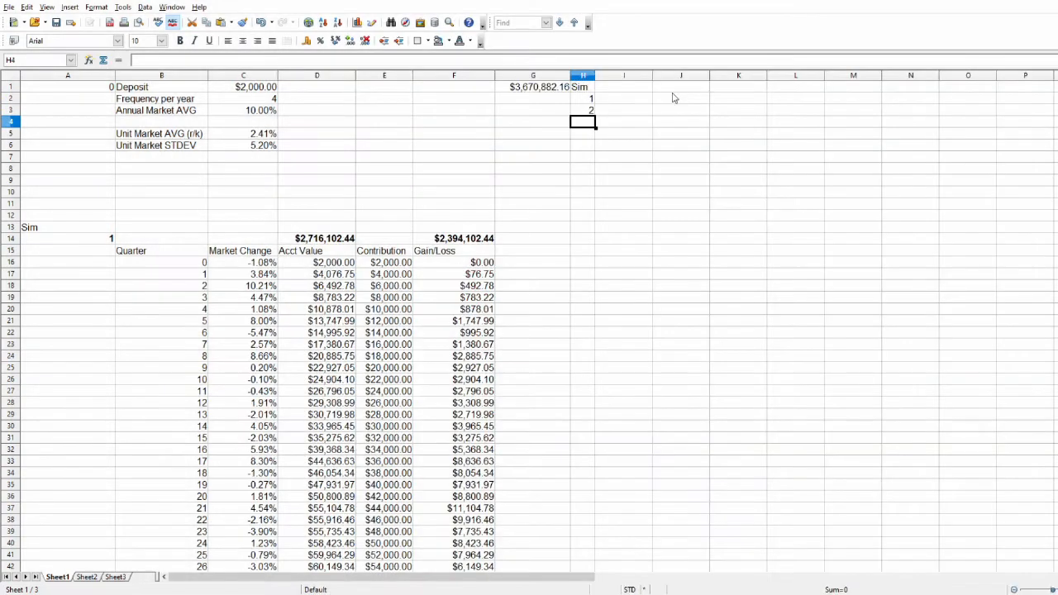
{"action": "type", "text": "3"}
{"action": "key", "text": "Return"}
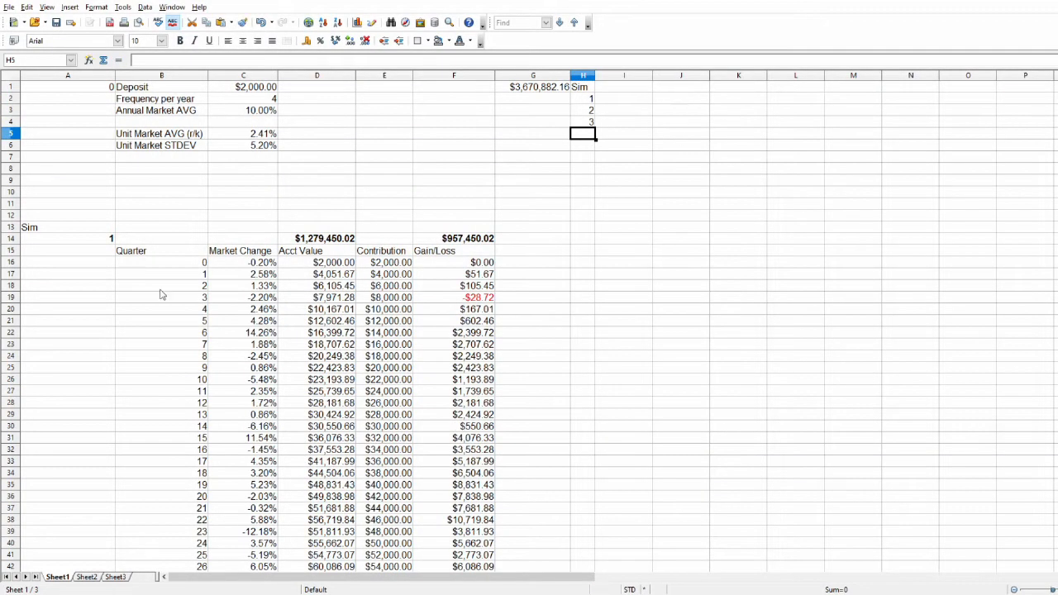
{"action": "left_click_drag", "start_coordinate": [588, 97], "coordinate": [595, 519]}
{"action": "scroll", "coordinate": [616, 424], "scroll_direction": "up", "scroll_amount": 20}
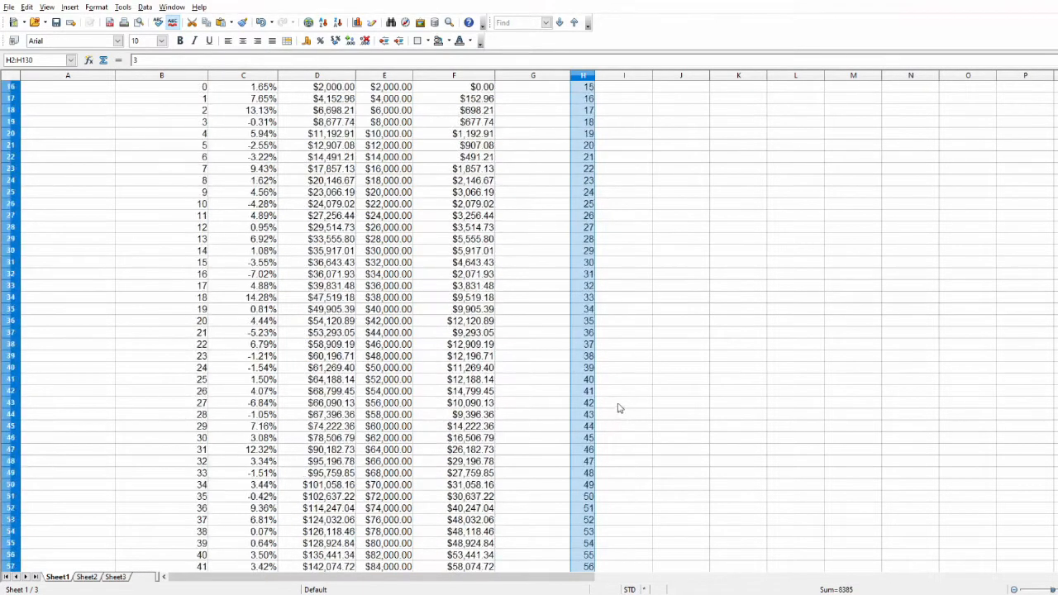
{"action": "scroll", "coordinate": [620, 408], "scroll_direction": "up", "scroll_amount": 5}
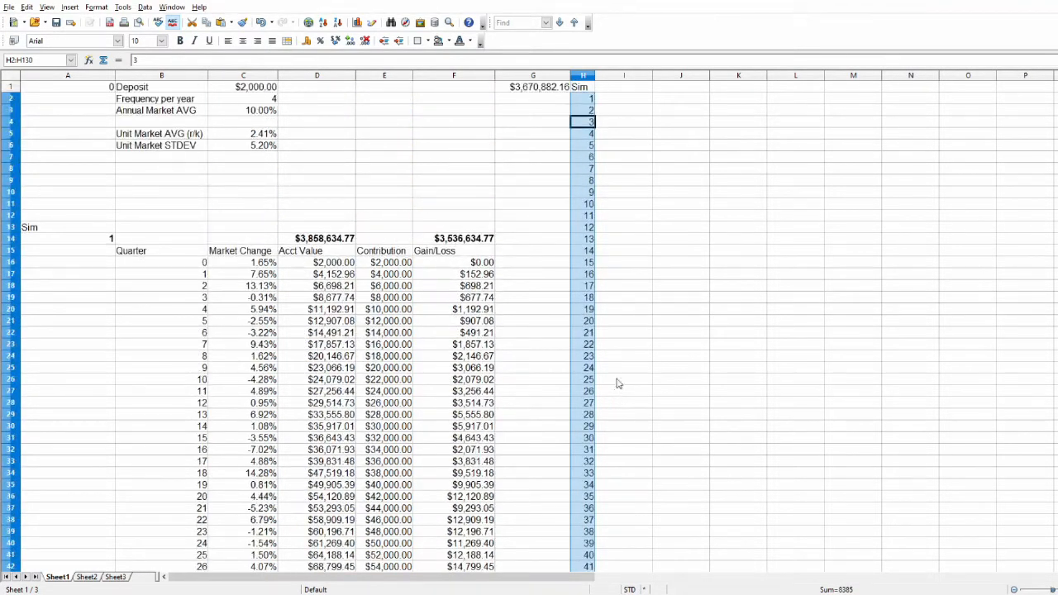
Widen column I to roughly double its width beside the simulation numbers.
{"action": "left_click", "coordinate": [655, 80]}
{"action": "left_click", "coordinate": [635, 101]}
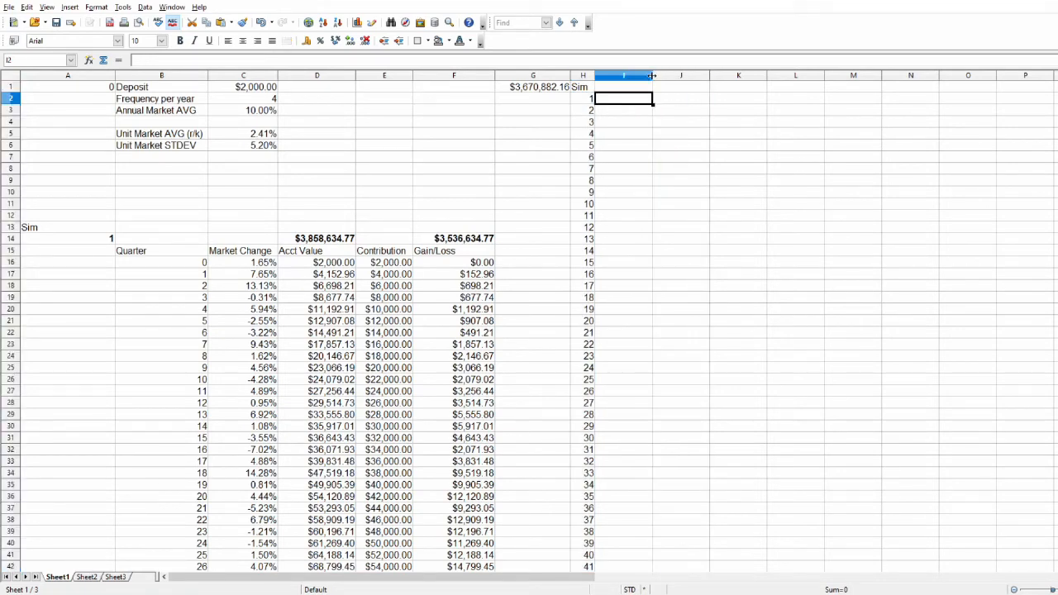
{"action": "left_click_drag", "start_coordinate": [652, 76], "coordinate": [727, 76]}
Check simulation 1's summary row from its number in A14 across to the account value link in D14.
{"action": "left_click", "coordinate": [103, 240]}
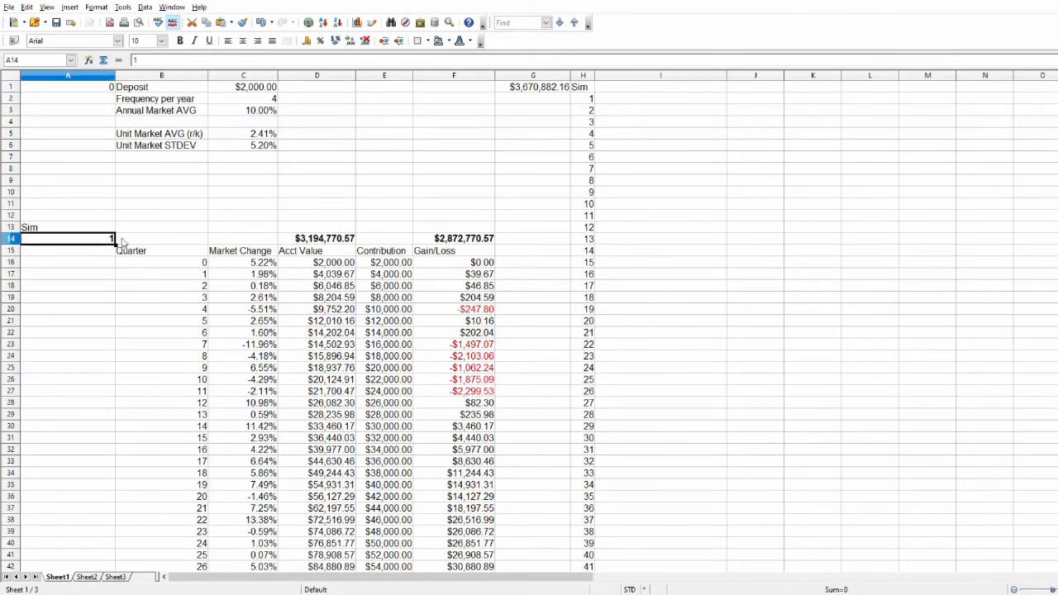
{"action": "key", "text": "ctrl+b"}
{"action": "left_click", "coordinate": [136, 240]}
{"action": "left_click", "coordinate": [237, 242]}
{"action": "left_click", "coordinate": [342, 246]}
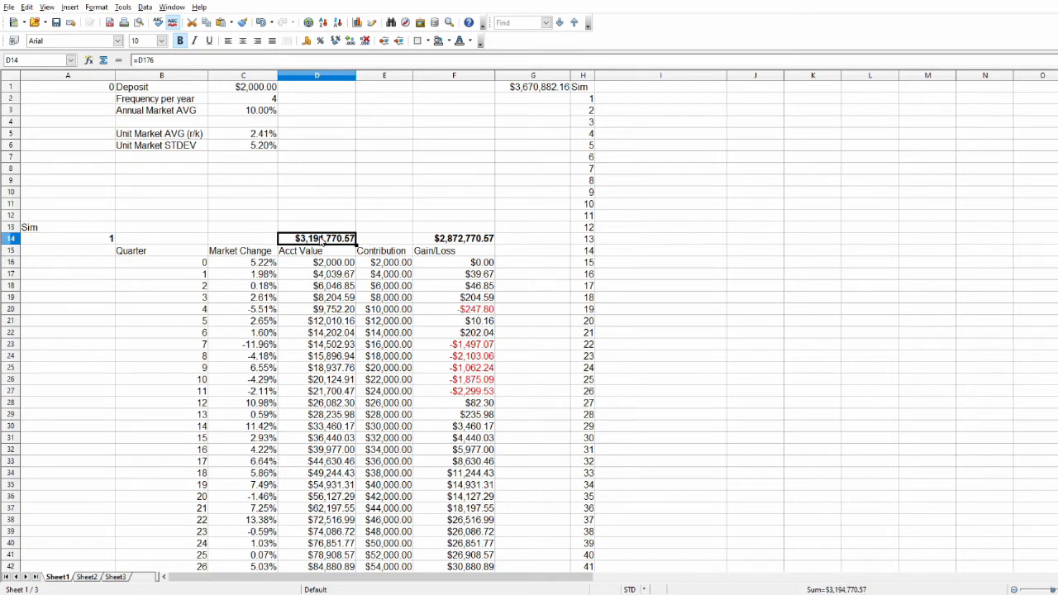
Enter the headers "Acct Value" in I1 and "G/L" in J1 beside the Sim header.
{"action": "left_click", "coordinate": [665, 86]}
{"action": "type", "text": "A"}
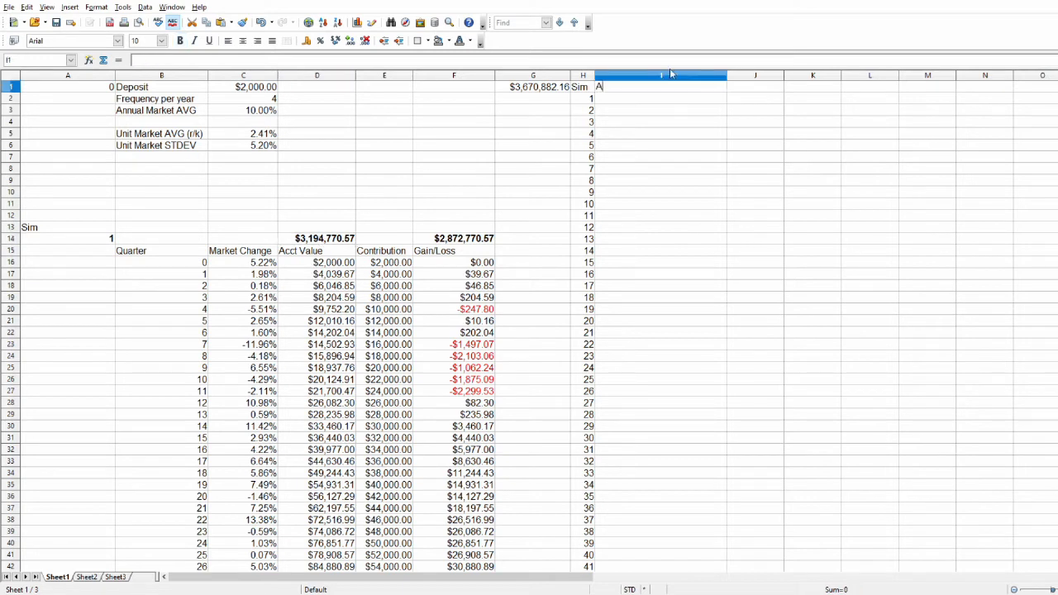
{"action": "type", "text": "cct Value"}
{"action": "key", "text": "Tab"}
{"action": "type", "text": "G"}
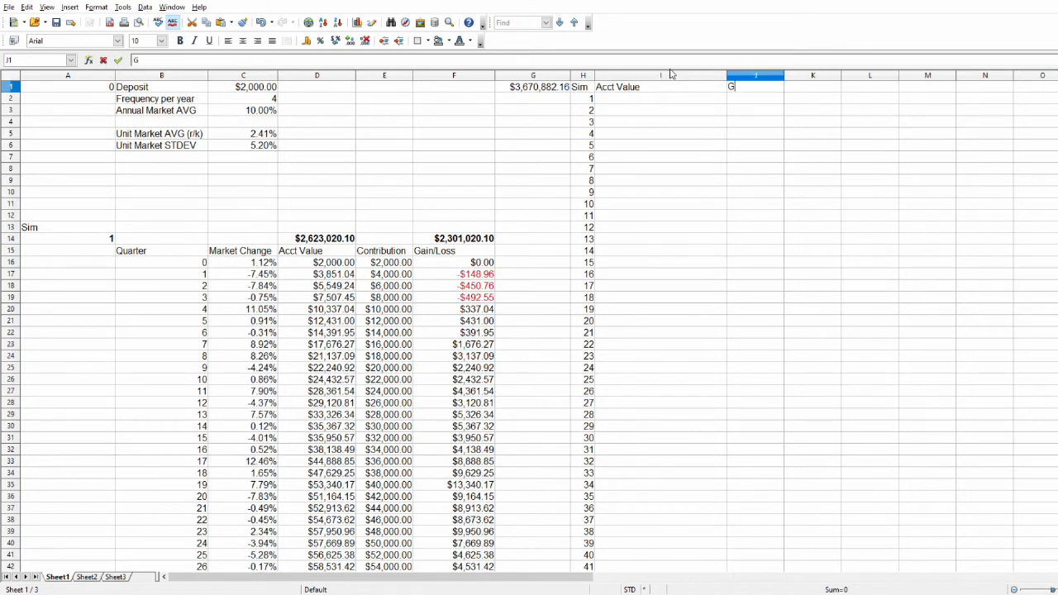
{"action": "type", "text": "/L"}
{"action": "key", "text": "Return"}
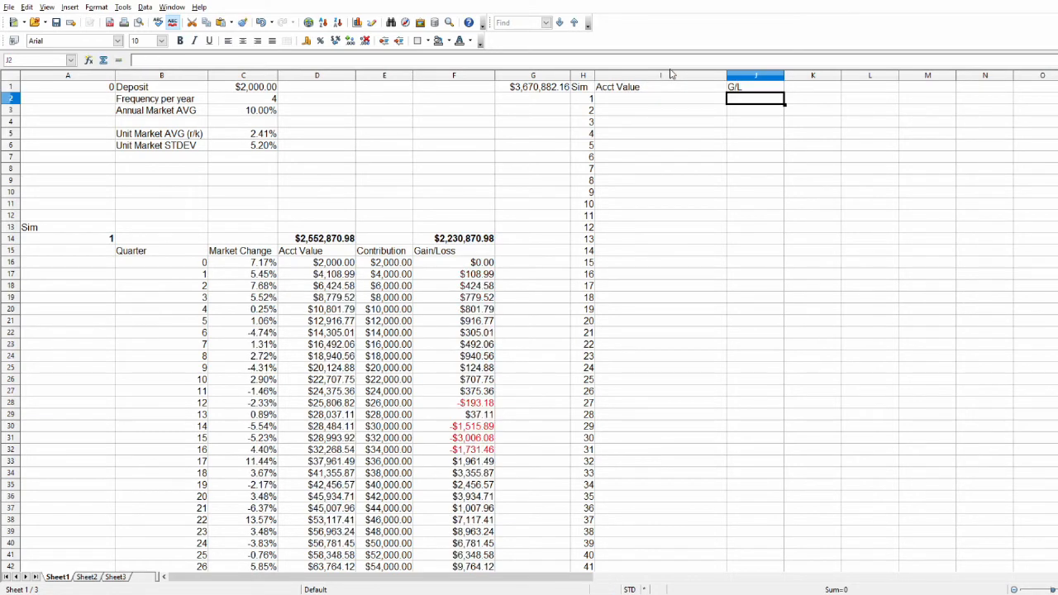
Begin a VLOOKUP formula in I2 with the simulation number in H2 as the search value.
{"action": "type", "text": "=vlookup("}
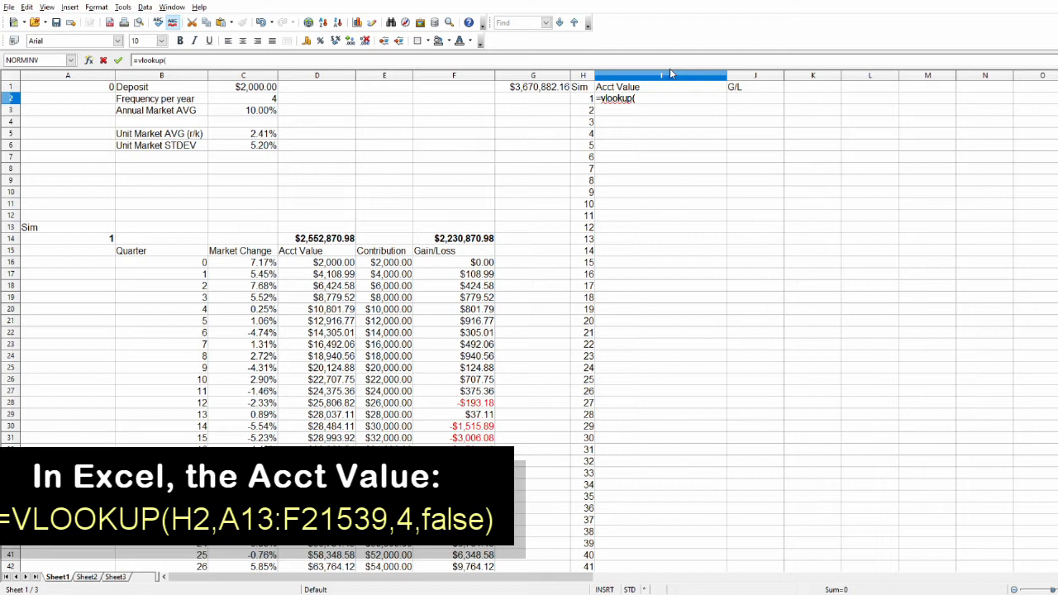
{"action": "left_click", "coordinate": [586, 100]}
{"action": "type", "text": ";"}
Set the VLOOKUP's search range to A13:F21539, covering all simulation blocks, and add a semicolon for the next argument.
{"action": "left_click_drag", "start_coordinate": [63, 228], "coordinate": [463, 578]}
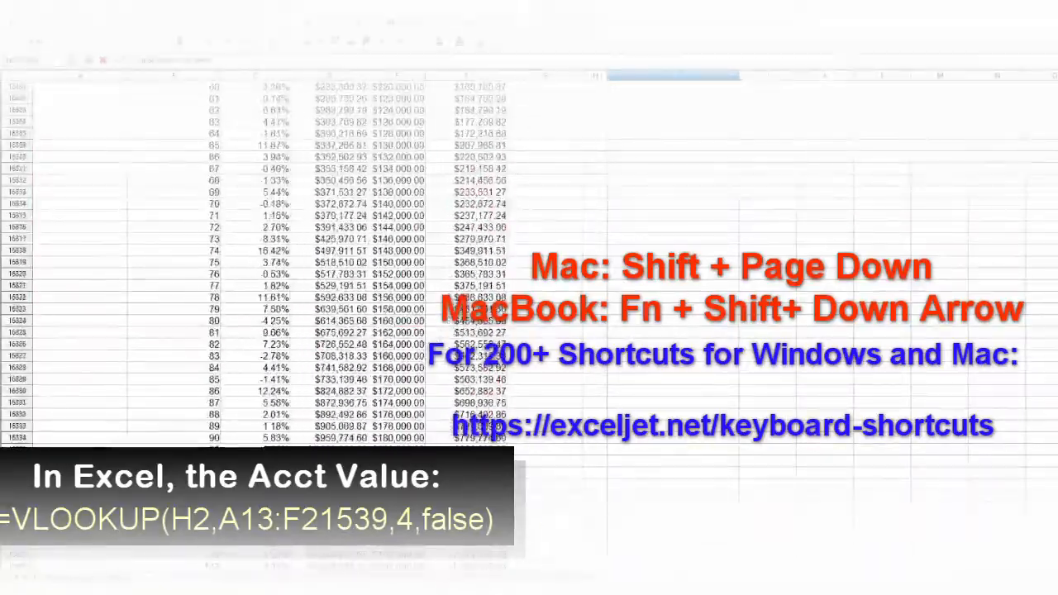
{"action": "key", "text": "shift+Page_Down"}
{"action": "key", "text": "shift+Page_Down"}
{"action": "key", "text": "shift+Page_Down"}
{"action": "key", "text": "shift+Page_Down"}
{"action": "key", "text": "shift+Page_Down"}
{"action": "key", "text": "shift+Page_Down"}
{"action": "key", "text": "shift+Page_Down"}
{"action": "key", "text": "shift+Page_Down"}
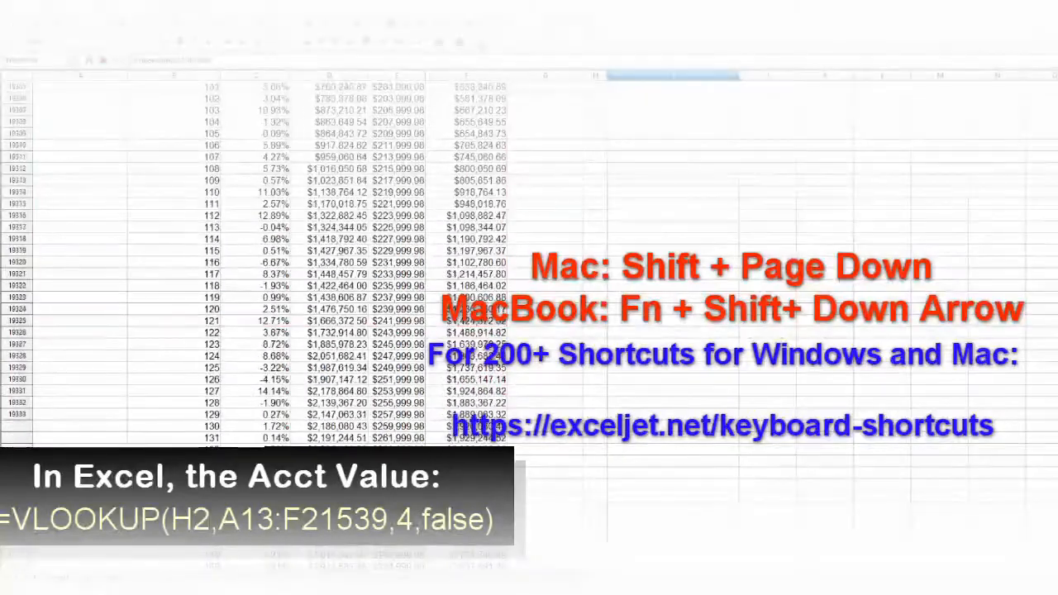
{"action": "key", "text": "shift+Page_Down"}
{"action": "key", "text": "shift+Page_Down"}
{"action": "key", "text": "shift+Page_Down"}
{"action": "key", "text": "shift+Page_Down"}
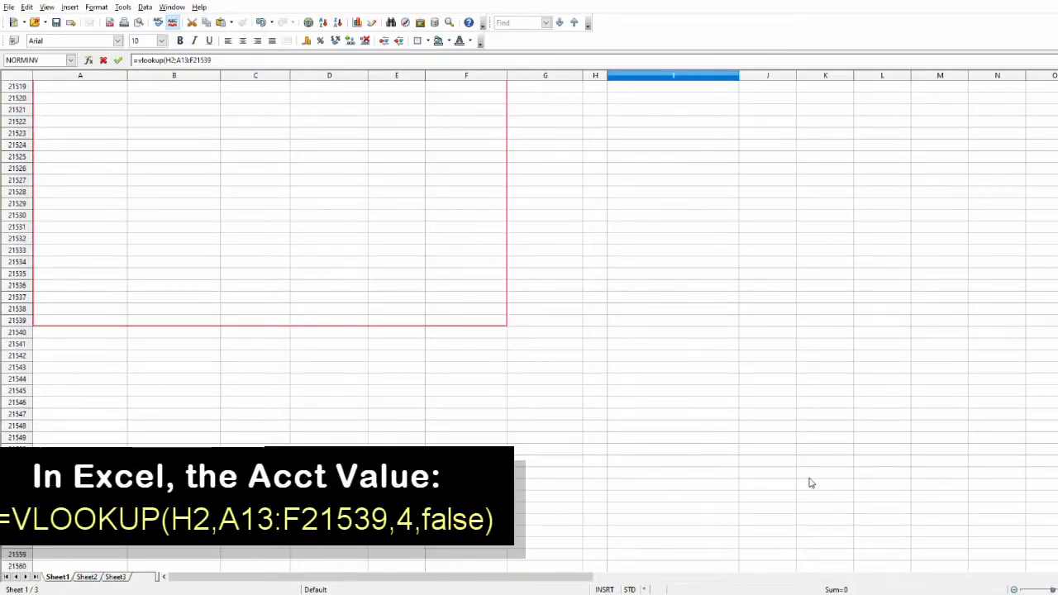
{"action": "left_click_drag", "start_coordinate": [1057, 554], "coordinate": [1057, 83]}
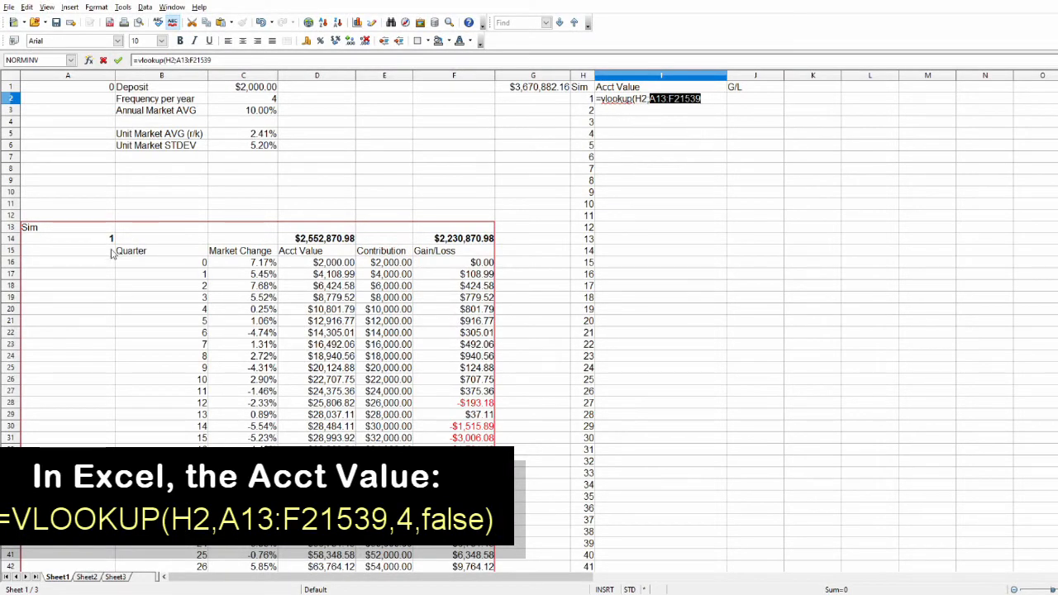
{"action": "left_click", "coordinate": [705, 97]}
{"action": "type", "text": ";4;f"}
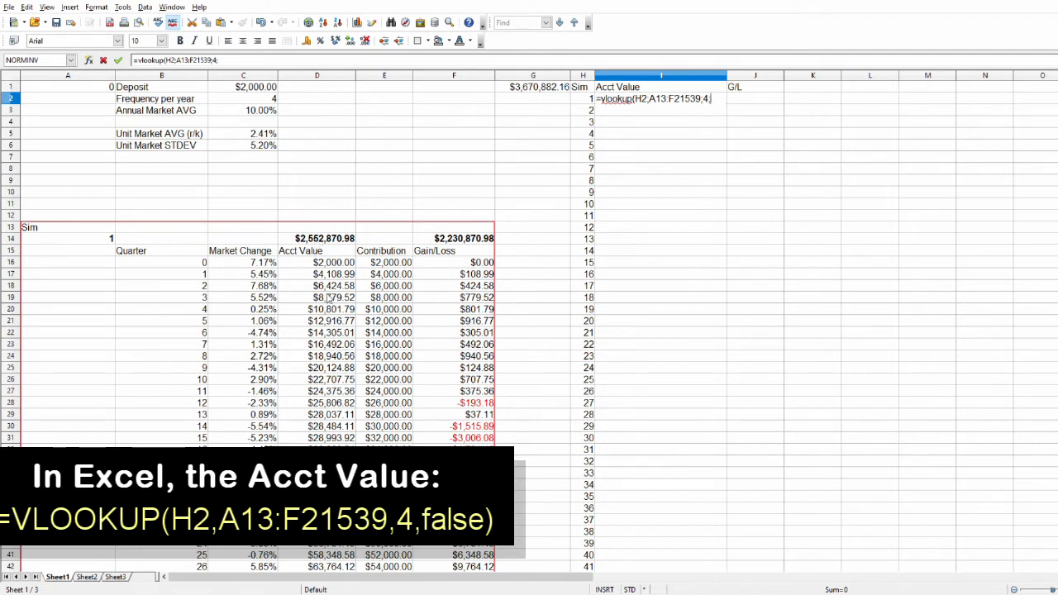
Complete the I2 VLOOKUP with result column 4 and exact matching, and format column I as currency without decimals.
{"action": "type", "text": "alse)"}
{"action": "key", "text": "Return"}
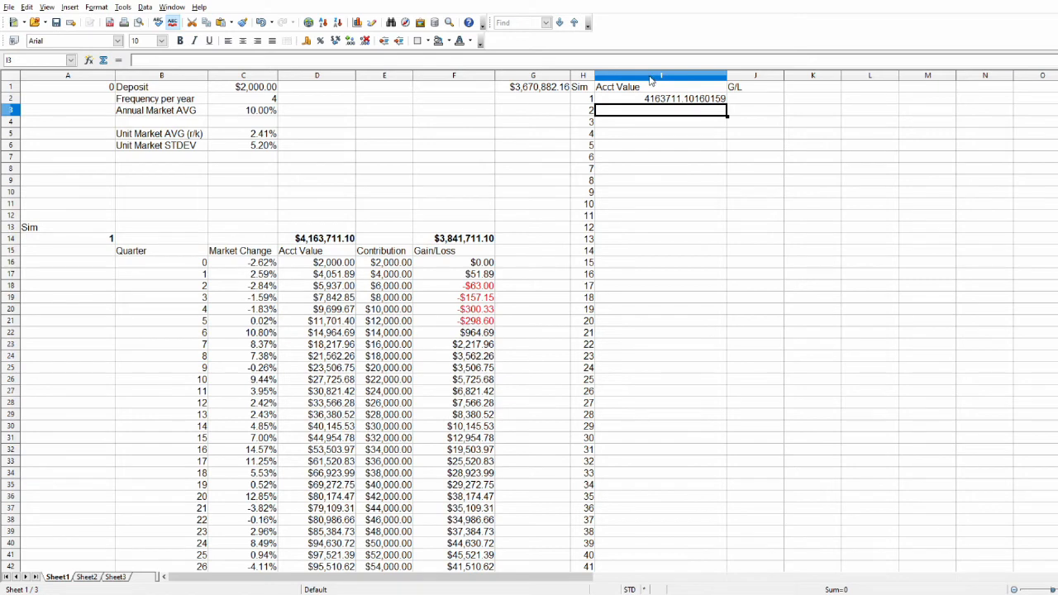
{"action": "left_click", "coordinate": [651, 80]}
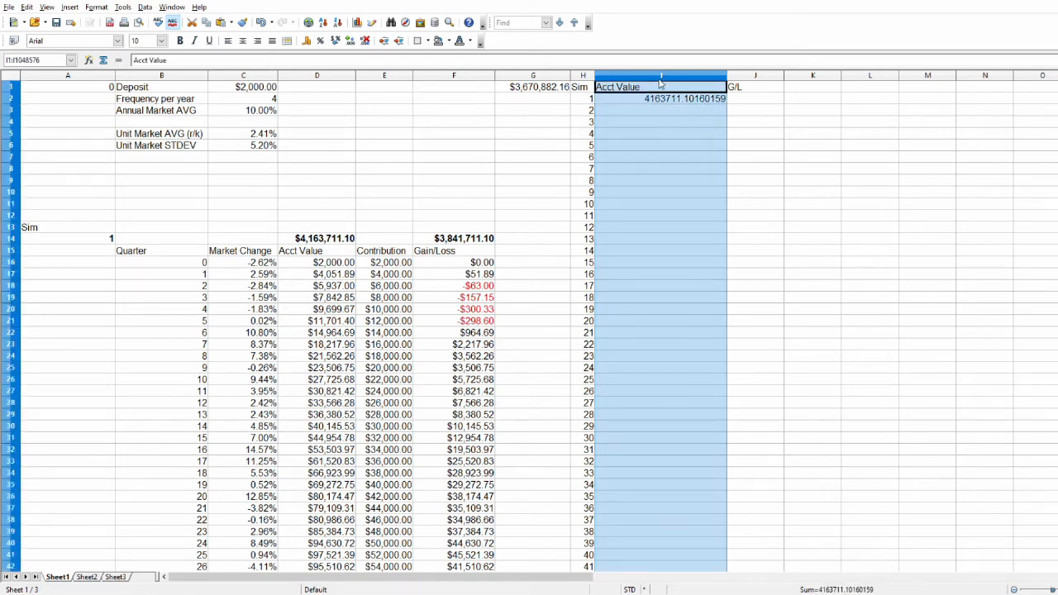
{"action": "left_click", "coordinate": [305, 43]}
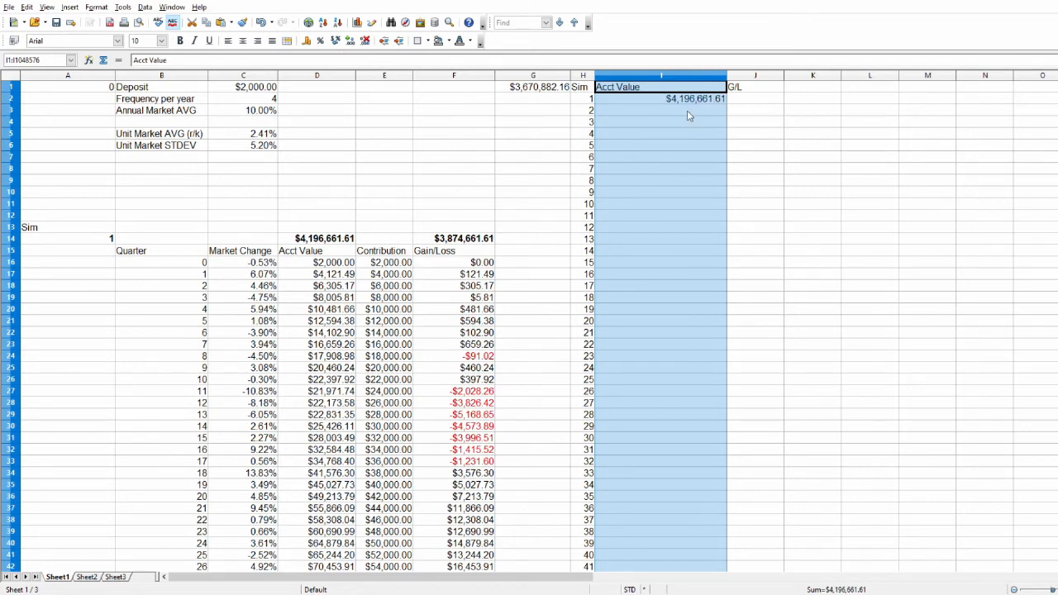
{"action": "left_click", "coordinate": [364, 41]}
{"action": "left_click", "coordinate": [364, 40]}
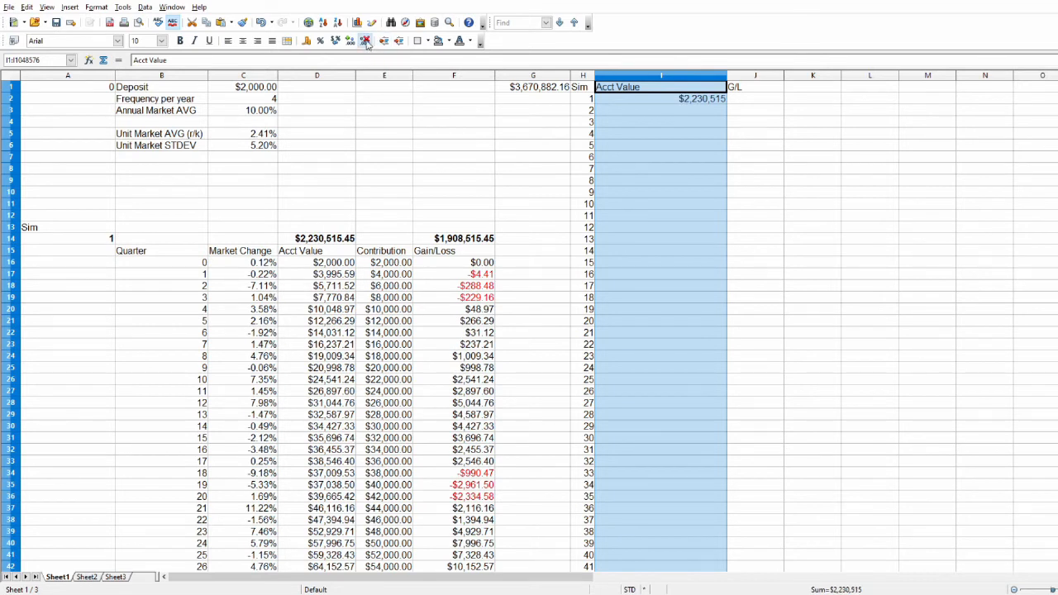
{"action": "left_click", "coordinate": [466, 158]}
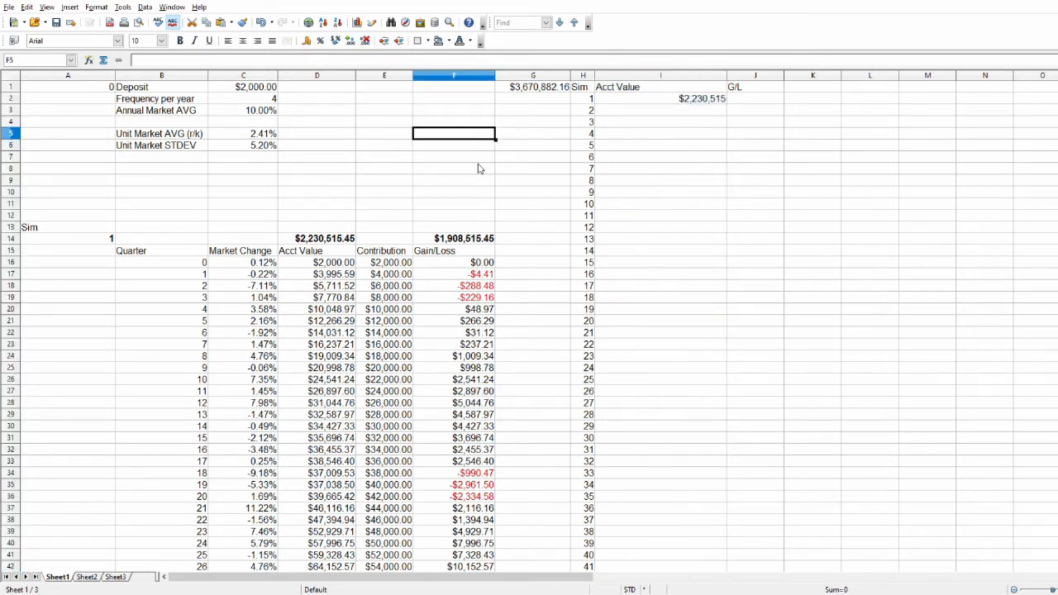
Examine the lookup formula in I2 and the simulation numbers listed down column H.
{"action": "left_click", "coordinate": [702, 101]}
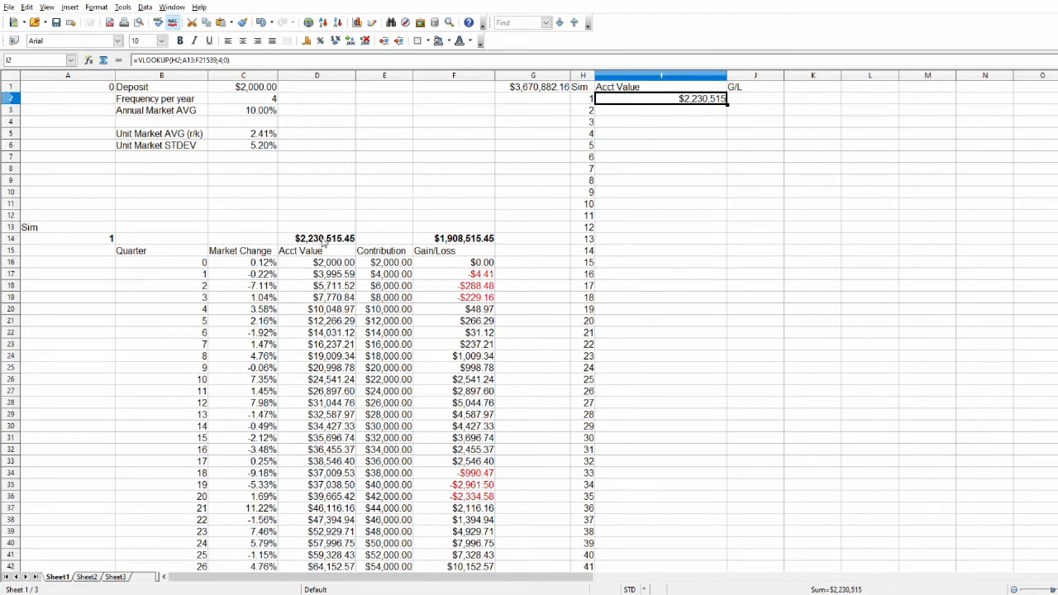
{"action": "left_click", "coordinate": [583, 121]}
{"action": "left_click", "coordinate": [581, 136]}
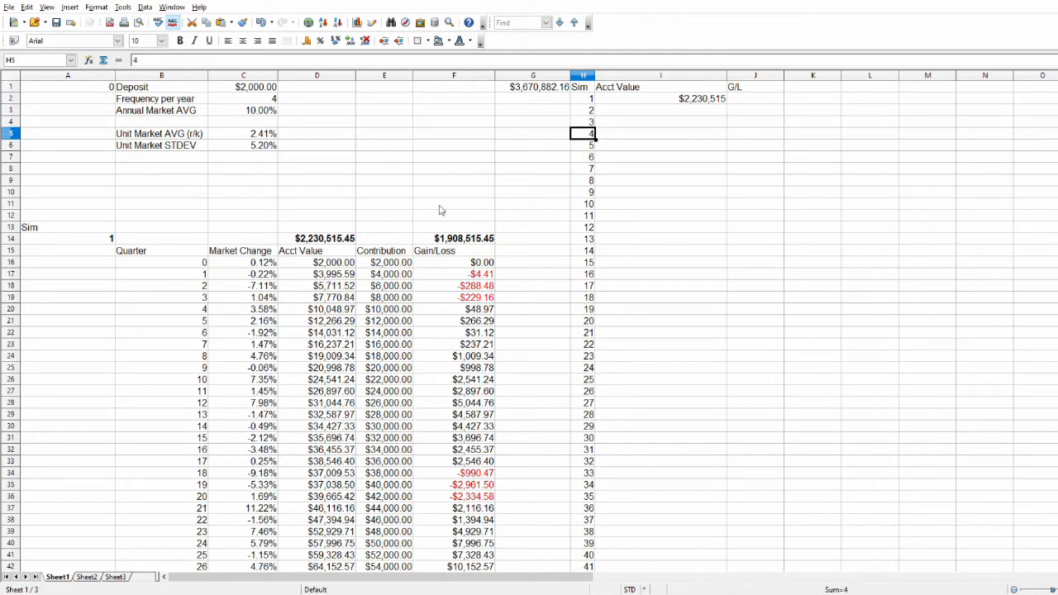
{"action": "scroll", "coordinate": [440, 210], "scroll_direction": "down", "scroll_amount": 20}
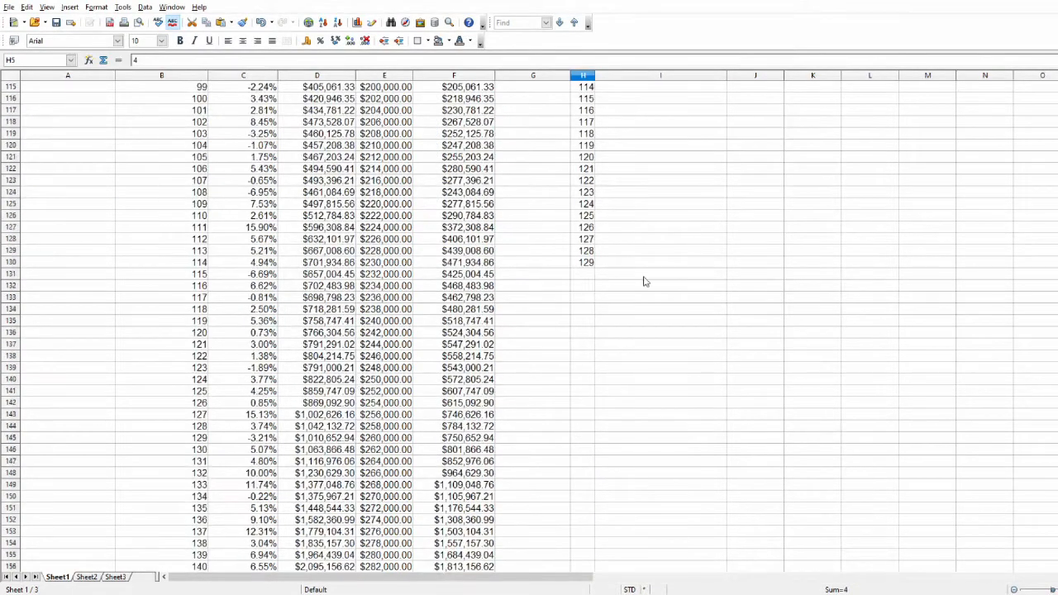
{"action": "key", "text": "ctrl+Home"}
{"action": "left_click", "coordinate": [686, 100]}
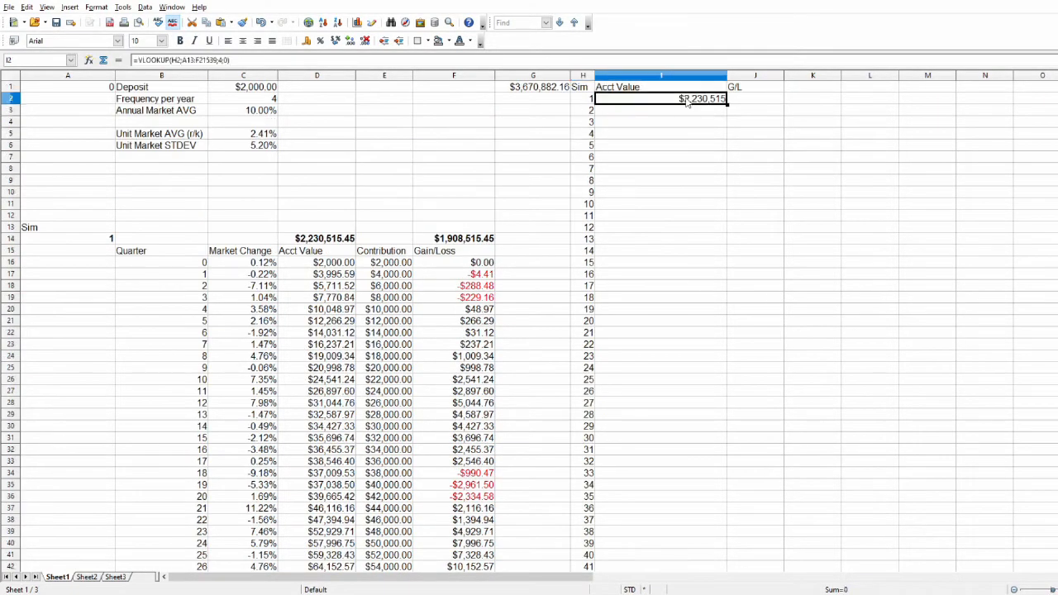
{"action": "left_click", "coordinate": [584, 110]}
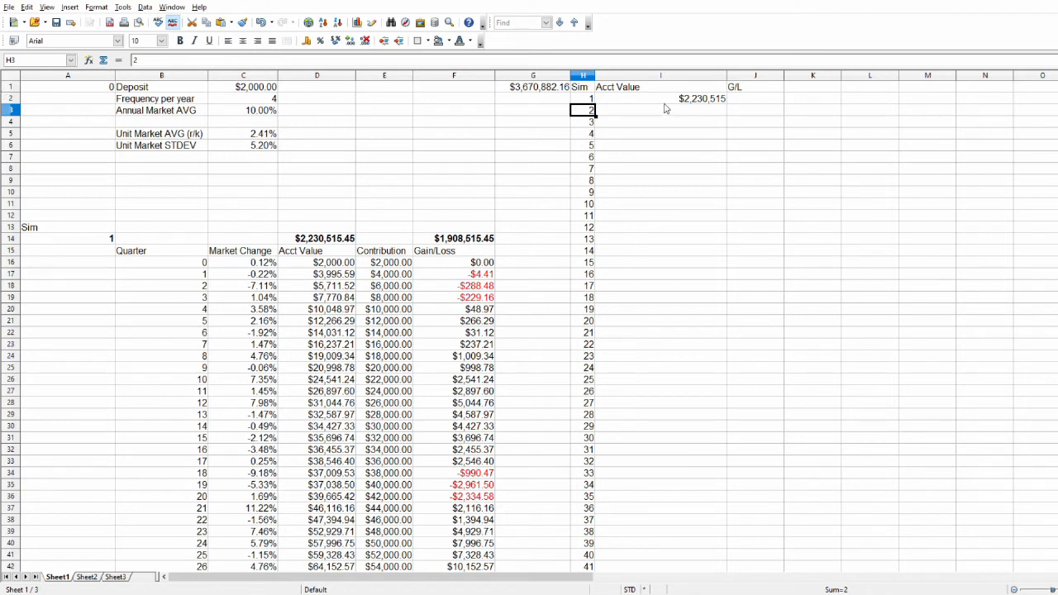
{"action": "left_click", "coordinate": [585, 124]}
{"action": "left_click", "coordinate": [583, 135]}
{"action": "left_click", "coordinate": [582, 147]}
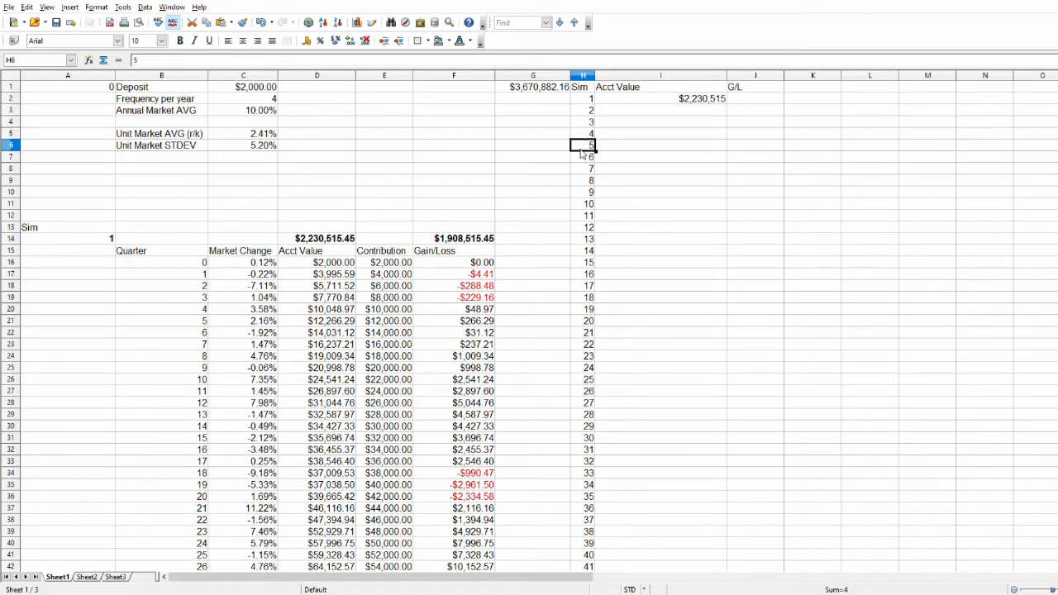
Make the search range in the I2 VLOOKUP absolute as $A$13:$F$21539.
{"action": "left_click", "coordinate": [677, 100]}
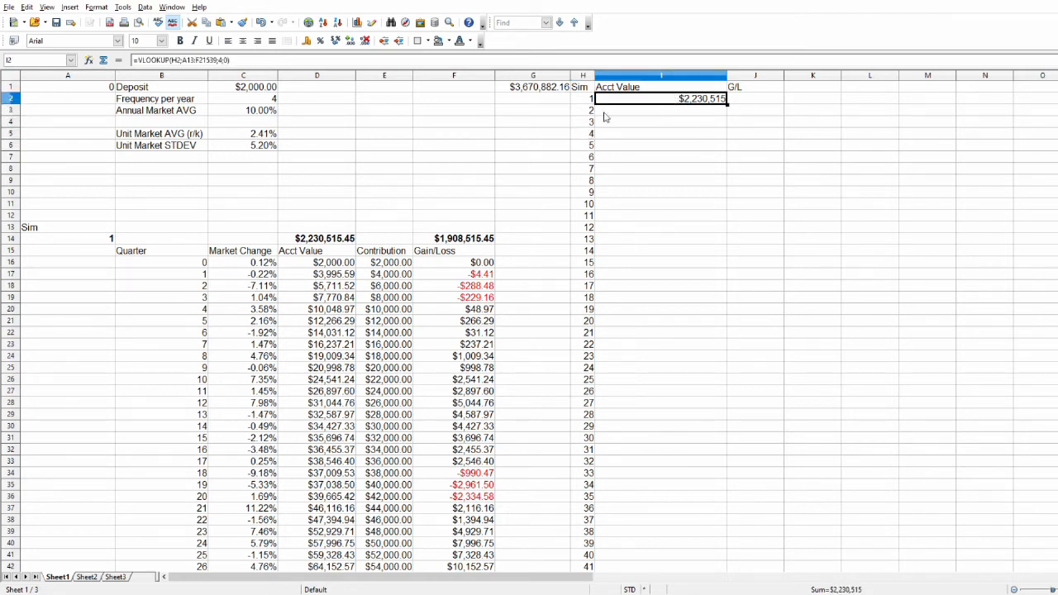
{"action": "left_click", "coordinate": [185, 61]}
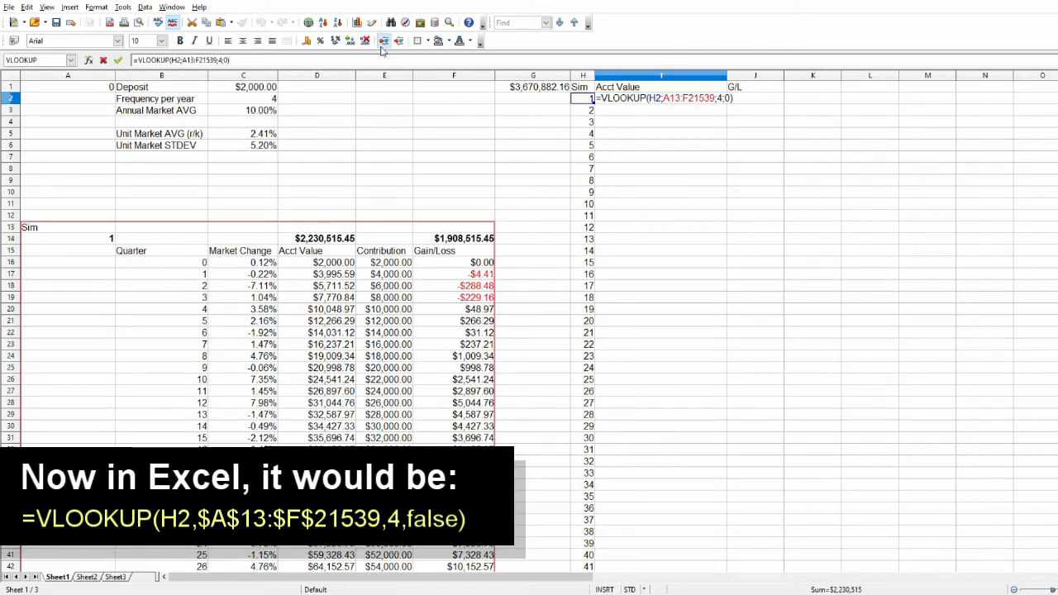
{"action": "type", "text": "$"}
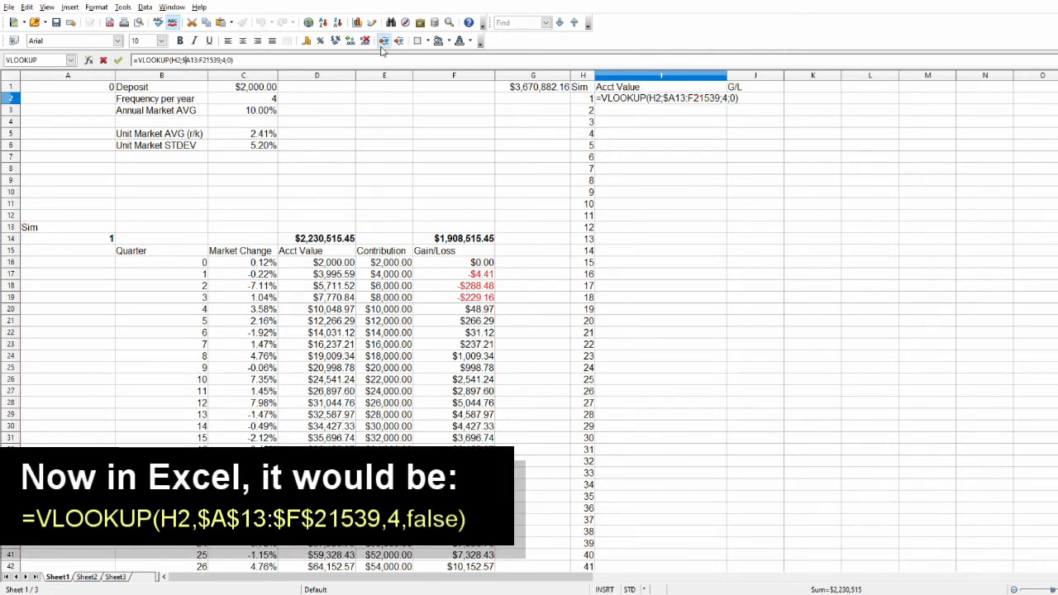
{"action": "key", "text": "Right"}
{"action": "type", "text": "$"}
{"action": "type", "text": "$"}
{"action": "key", "text": "Right"}
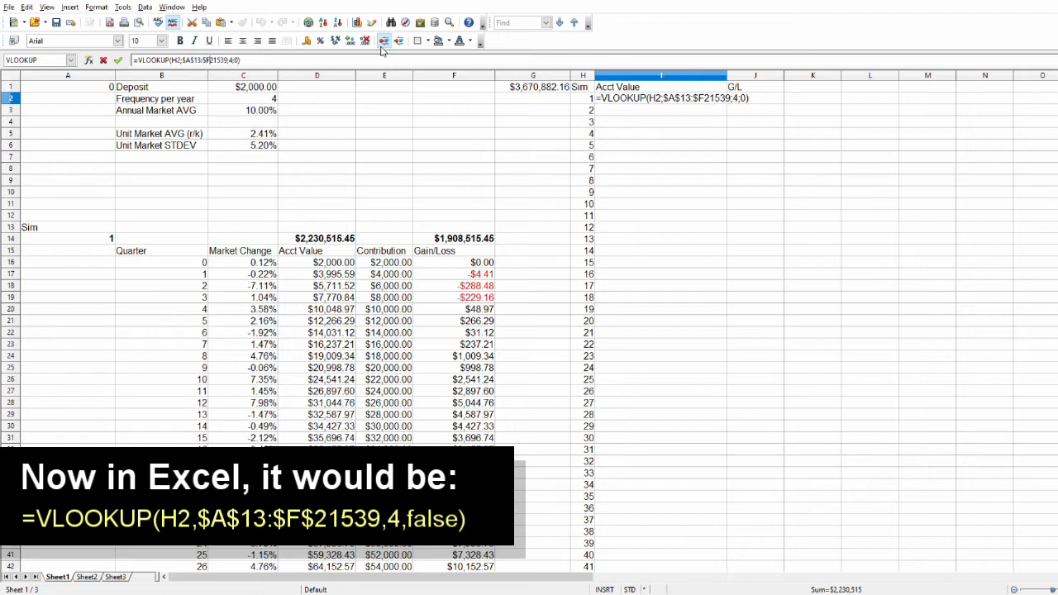
{"action": "type", "text": "$"}
{"action": "key", "text": "Return"}
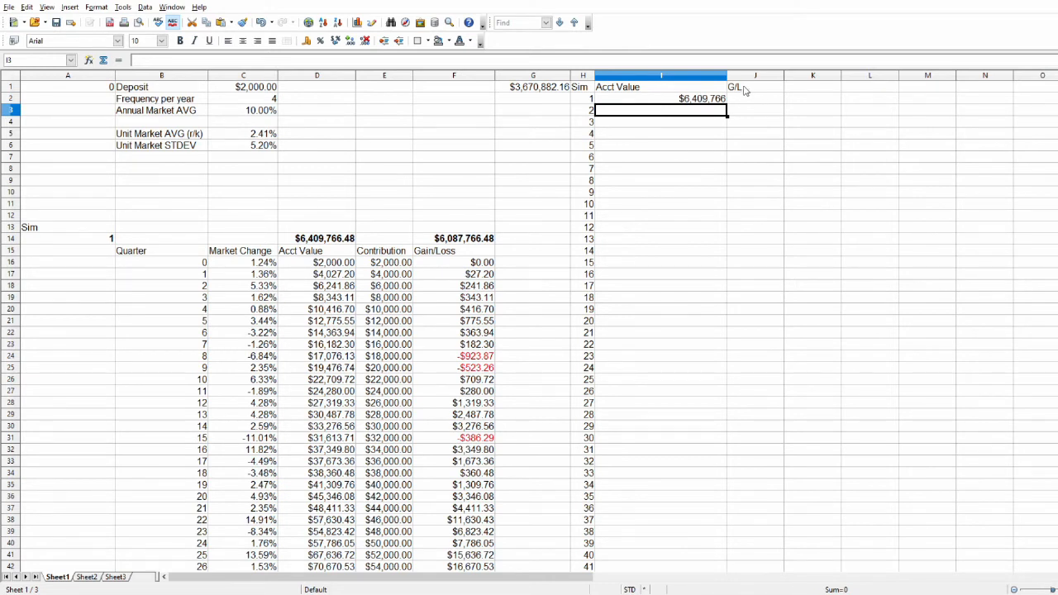
Enter a VLOOKUP in J2 that searches for H2 in A13:F21999 and returns column 6 with exact matching.
{"action": "left_click", "coordinate": [748, 98]}
{"action": "type", "text": "="}
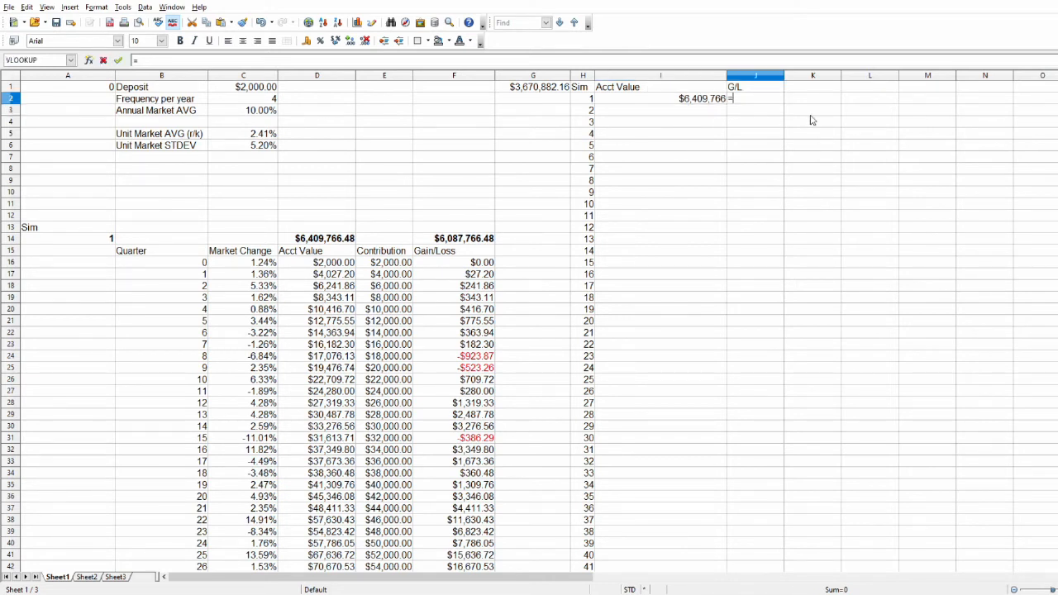
{"action": "type", "text": "vlo"}
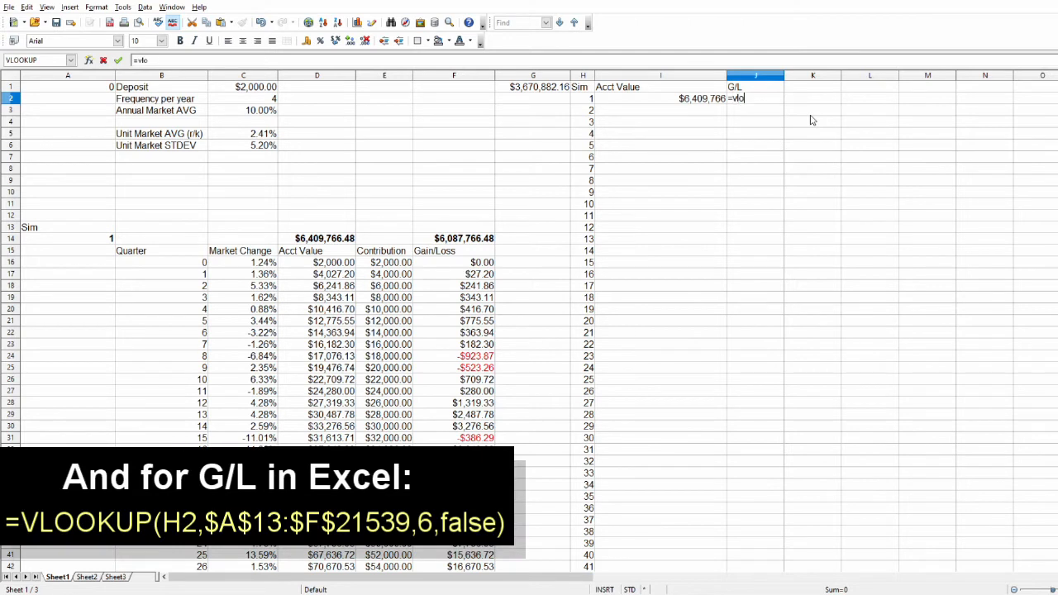
{"action": "type", "text": "okup("}
{"action": "left_click", "coordinate": [587, 99]}
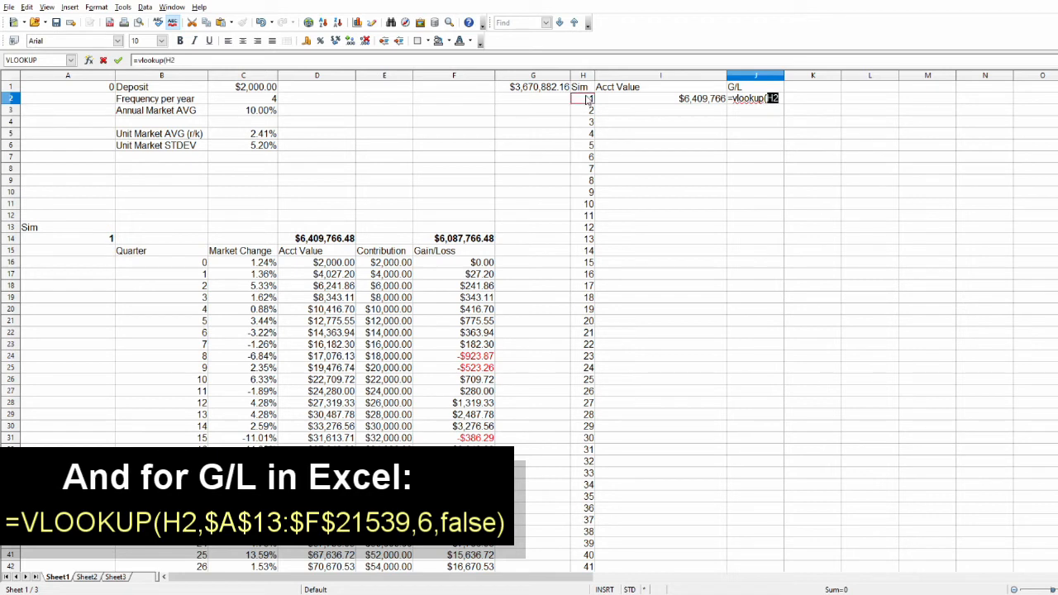
{"action": "type", "text": ";"}
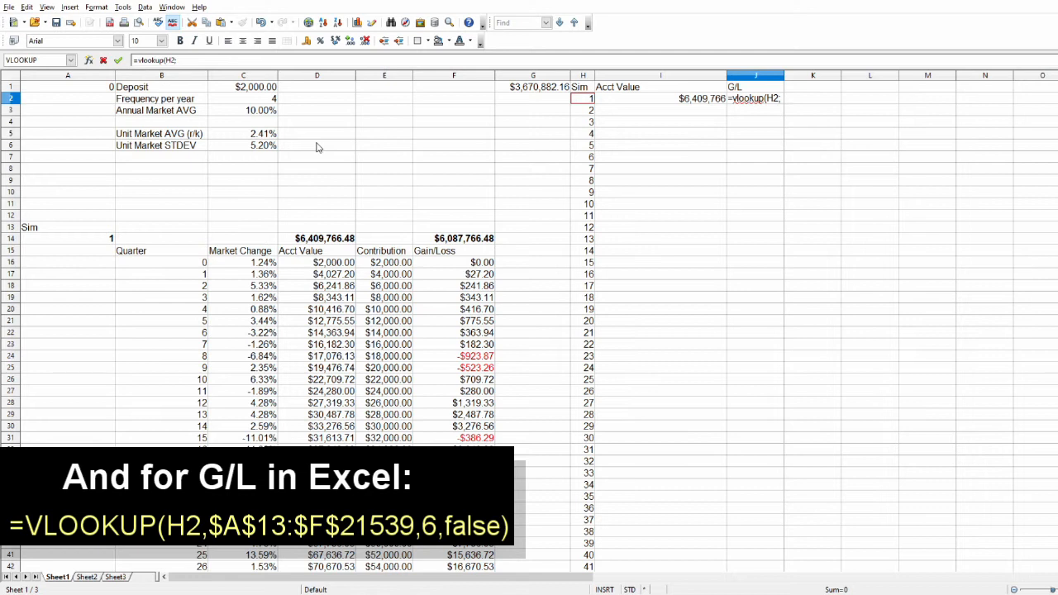
{"action": "type", "text": "A13:F"}
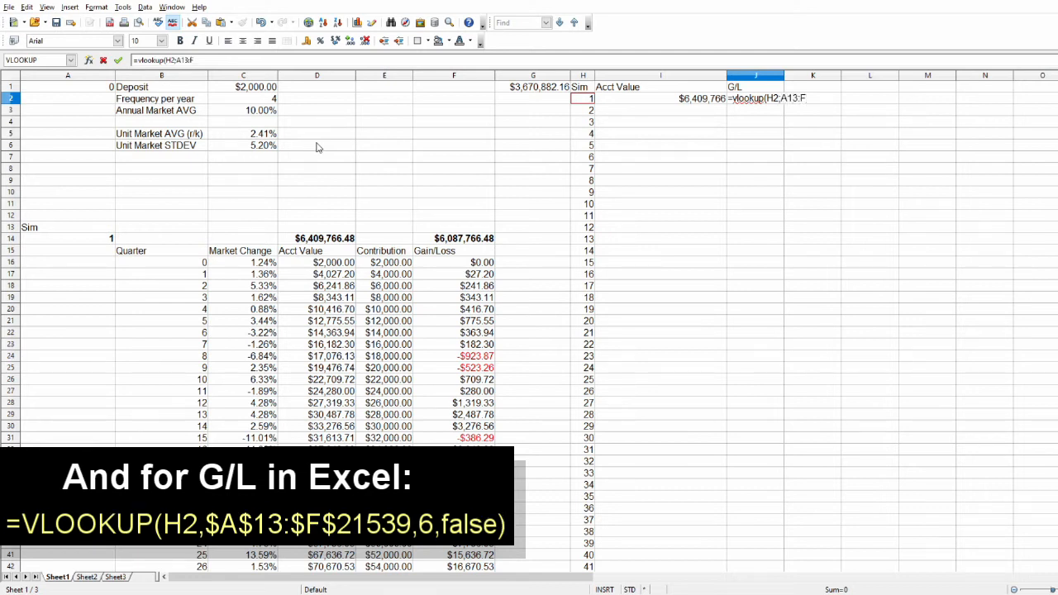
{"action": "type", "text": "21999;6"}
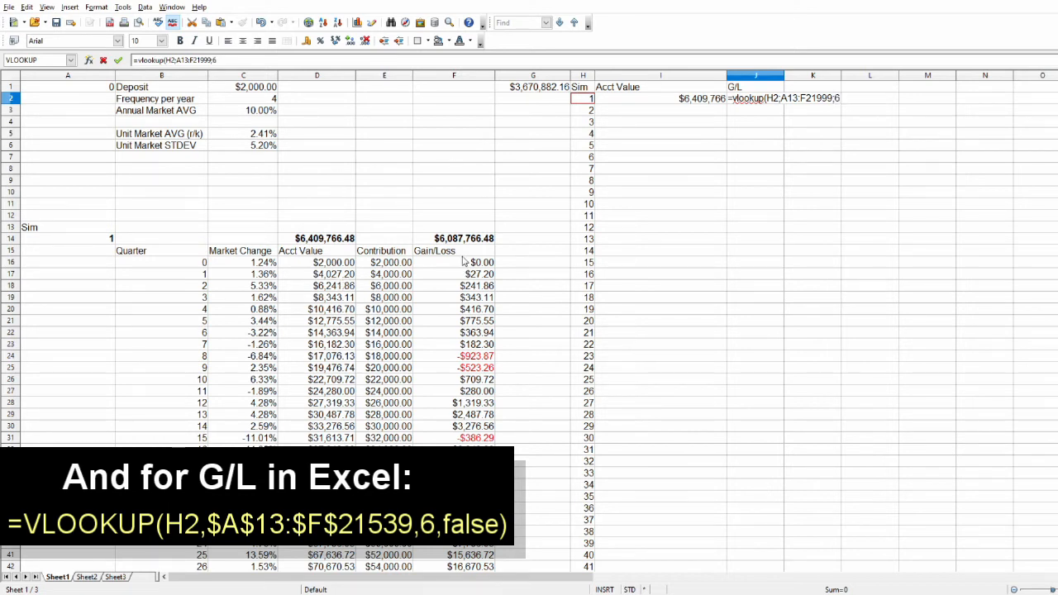
{"action": "type", "text": "false"}
{"action": "key", "text": "Return"}
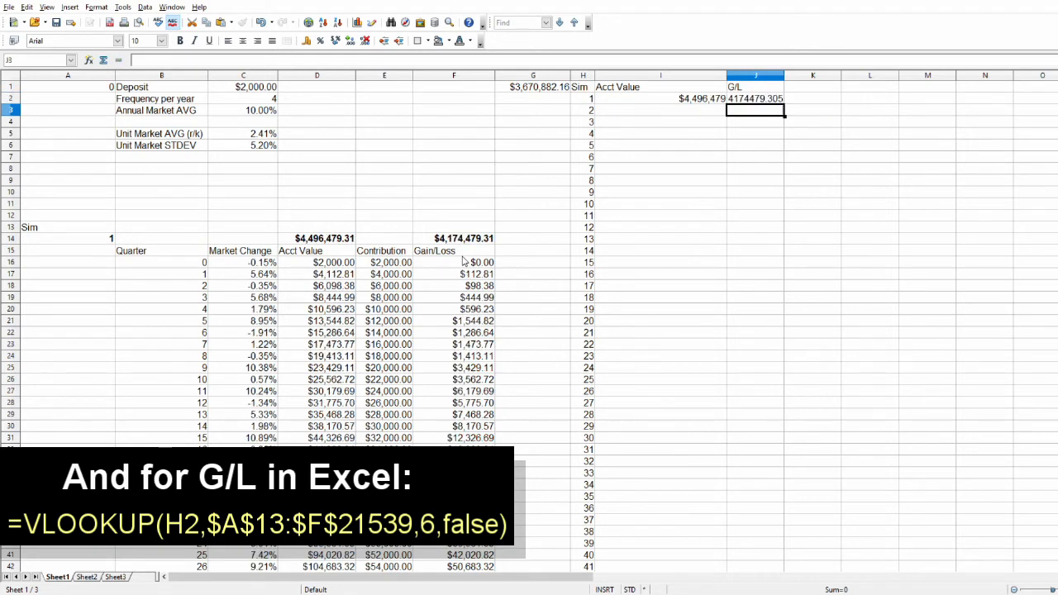
Format the G/L column J as currency with one decimal, and make column I narrower and column J wider.
{"action": "left_click", "coordinate": [755, 75]}
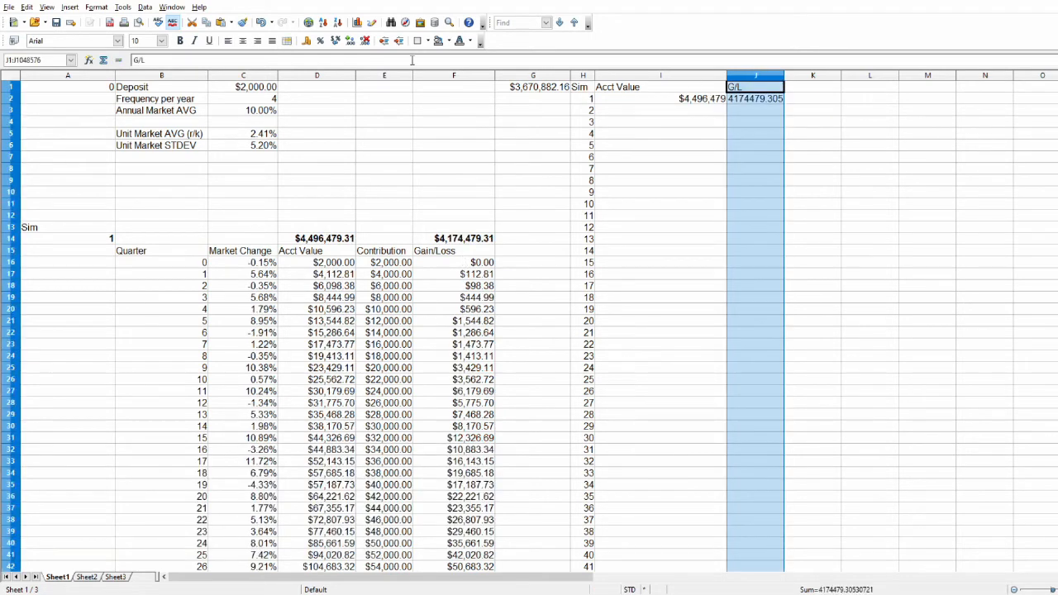
{"action": "left_click", "coordinate": [306, 41]}
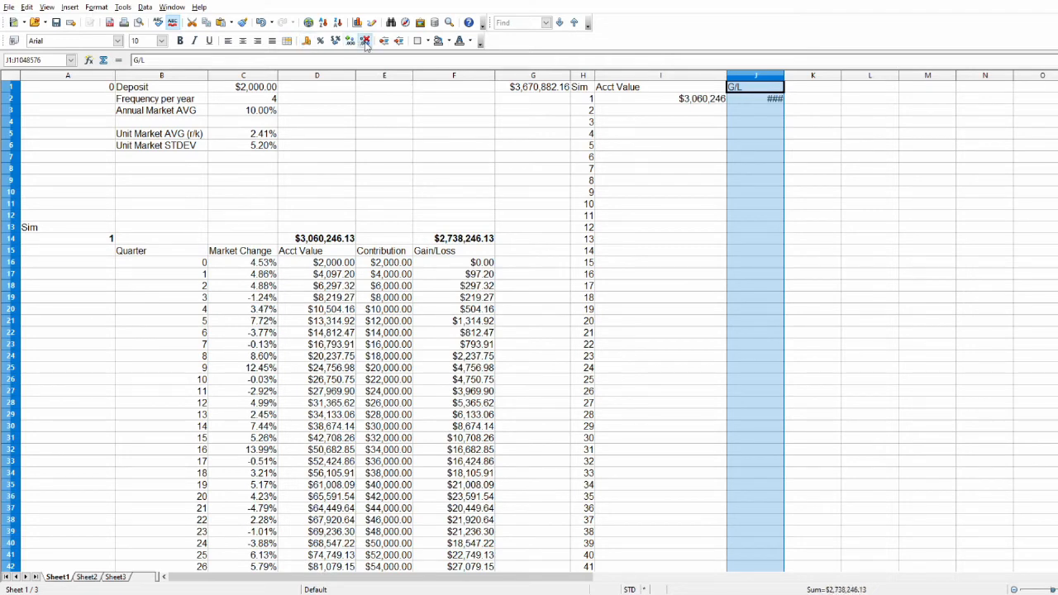
{"action": "left_click", "coordinate": [349, 41]}
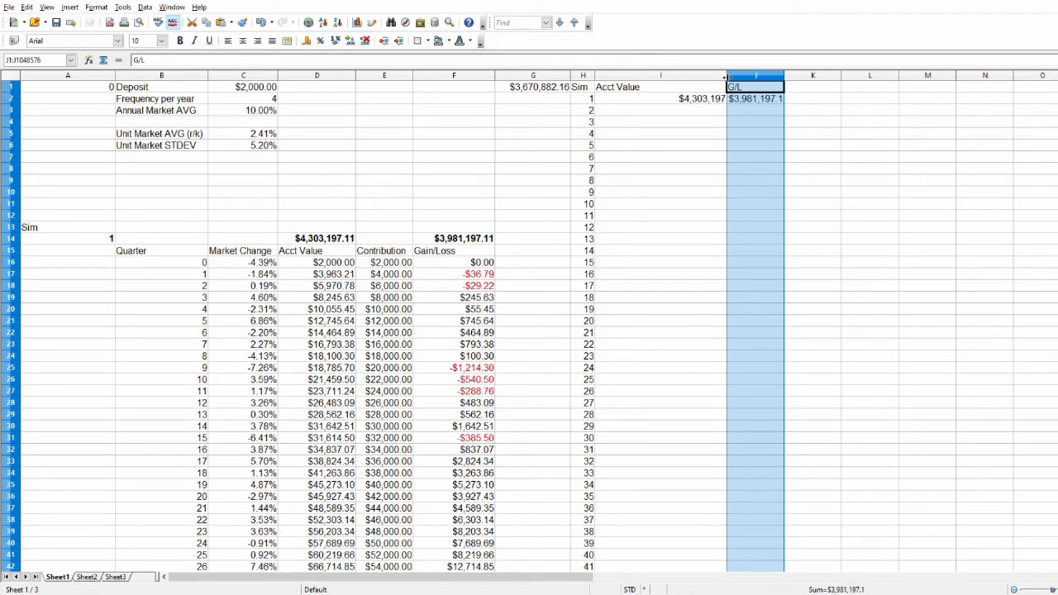
{"action": "left_click_drag", "start_coordinate": [727, 75], "coordinate": [765, 76]}
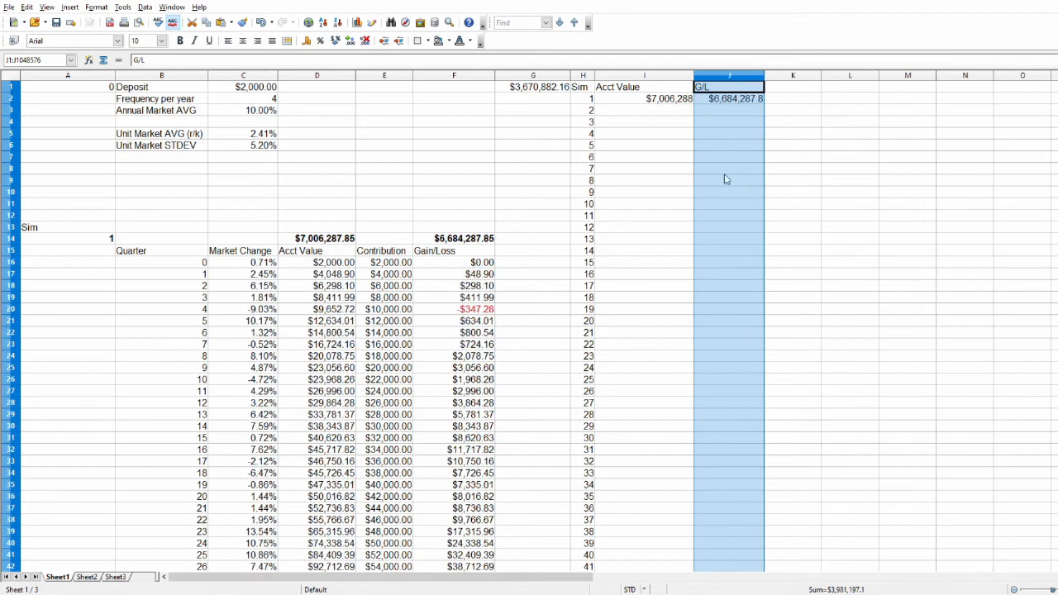
{"action": "left_click", "coordinate": [746, 158]}
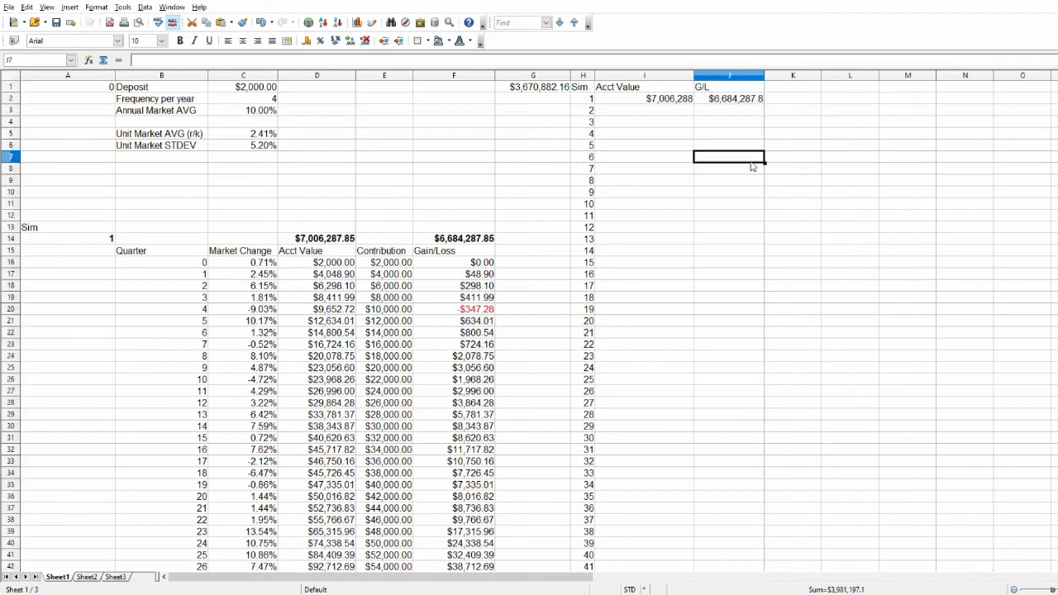
Check the simulation 1 gain/loss link in F14 and fill the I2:J2 lookup formulas down to row 130.
{"action": "left_click", "coordinate": [464, 238]}
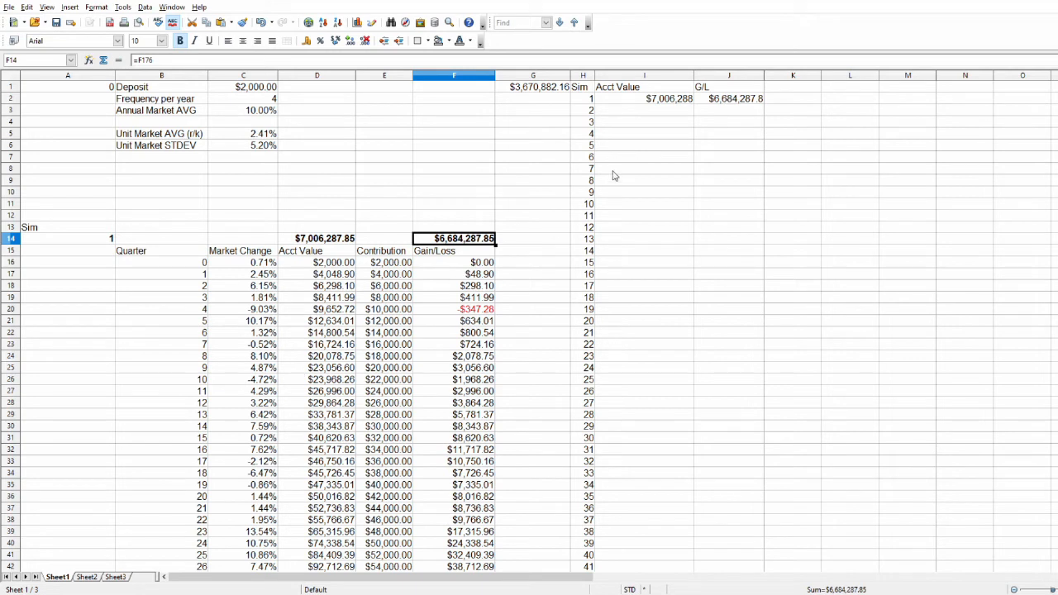
{"action": "left_click_drag", "start_coordinate": [653, 99], "coordinate": [721, 100]}
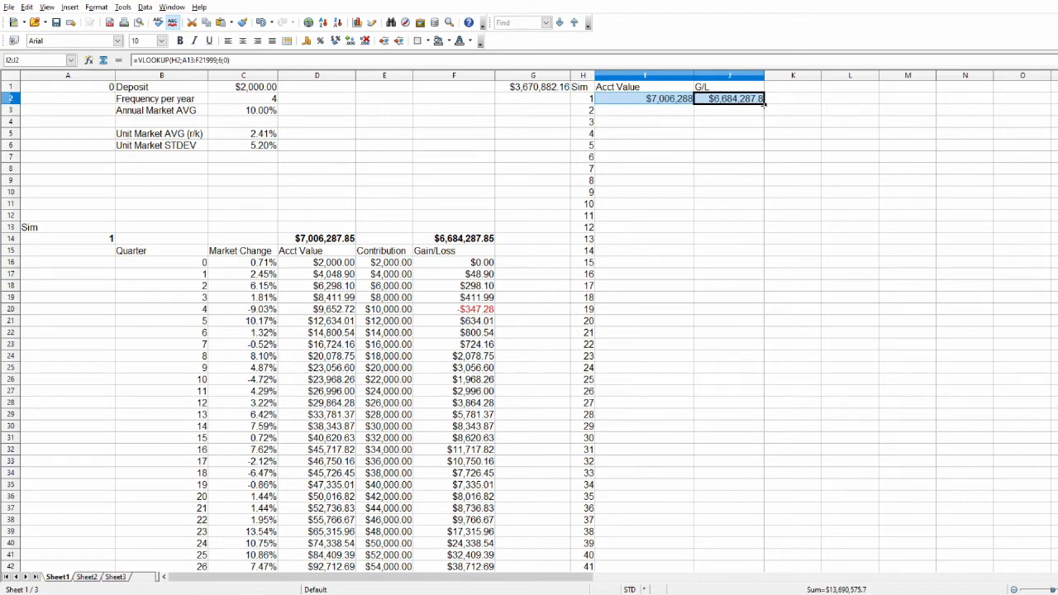
{"action": "left_click_drag", "start_coordinate": [764, 103], "coordinate": [829, 334]}
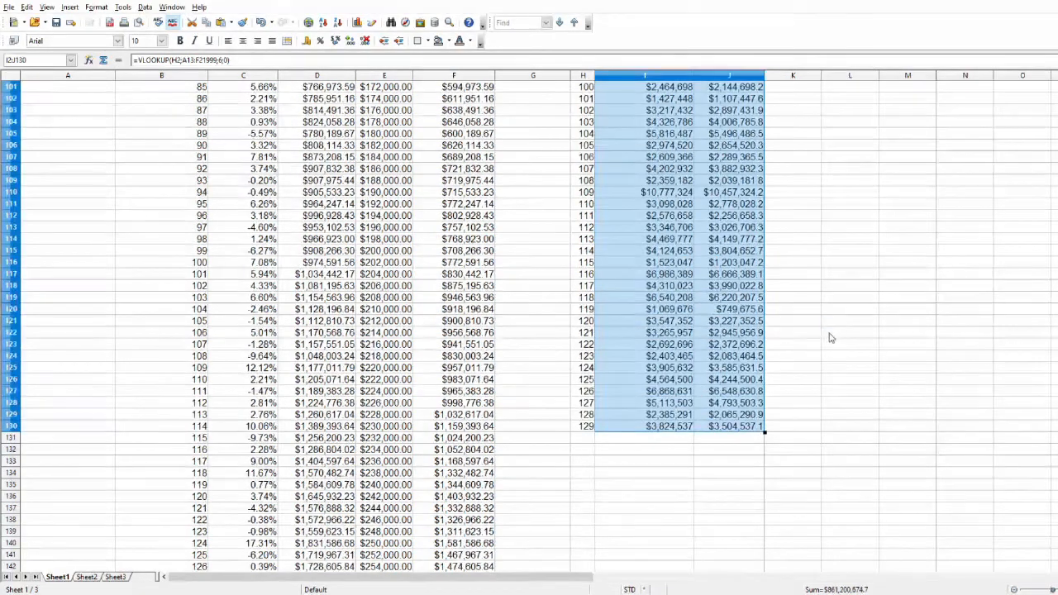
Review the filled account values and gains/losses across the whole list of 129 simulations.
{"action": "scroll", "coordinate": [831, 337], "scroll_direction": "up", "scroll_amount": 20}
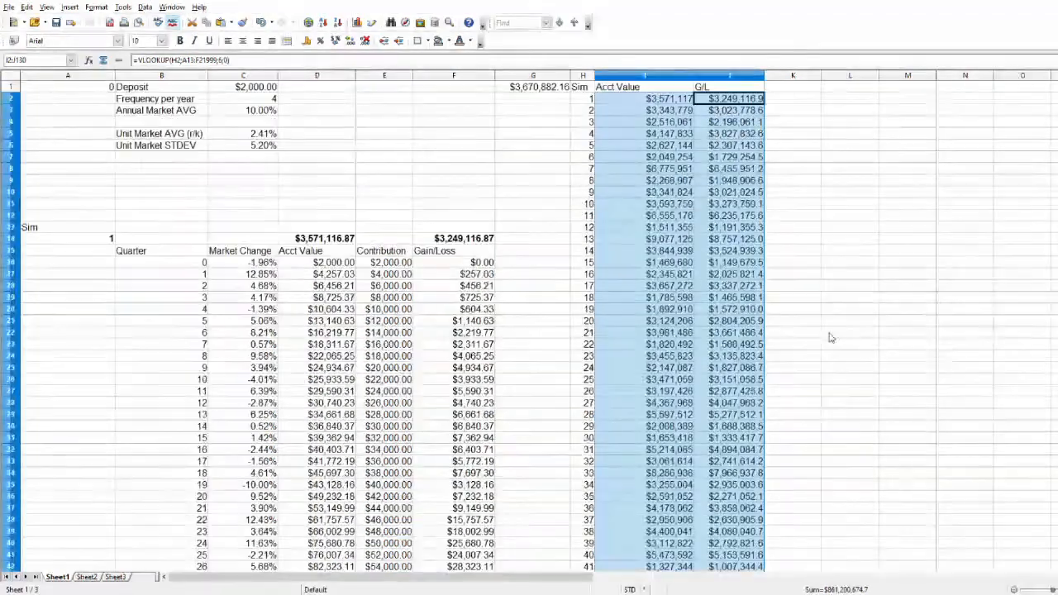
{"action": "scroll", "coordinate": [832, 337], "scroll_direction": "down", "scroll_amount": 20}
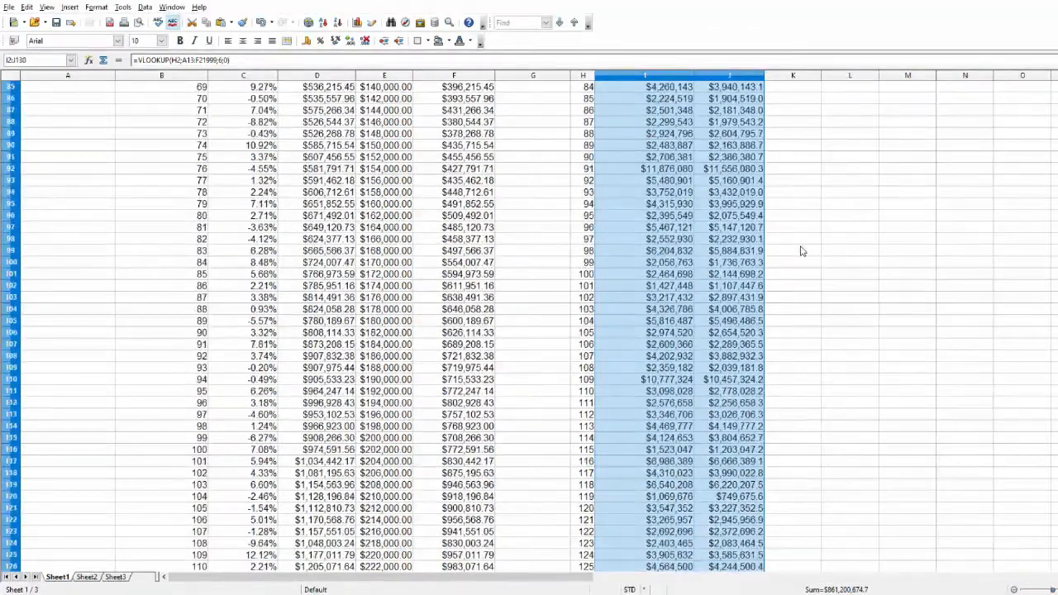
{"action": "scroll", "coordinate": [800, 251], "scroll_direction": "down", "scroll_amount": 6}
{"action": "scroll", "coordinate": [801, 251], "scroll_direction": "up", "scroll_amount": 5}
{"action": "scroll", "coordinate": [800, 250], "scroll_direction": "down", "scroll_amount": 5}
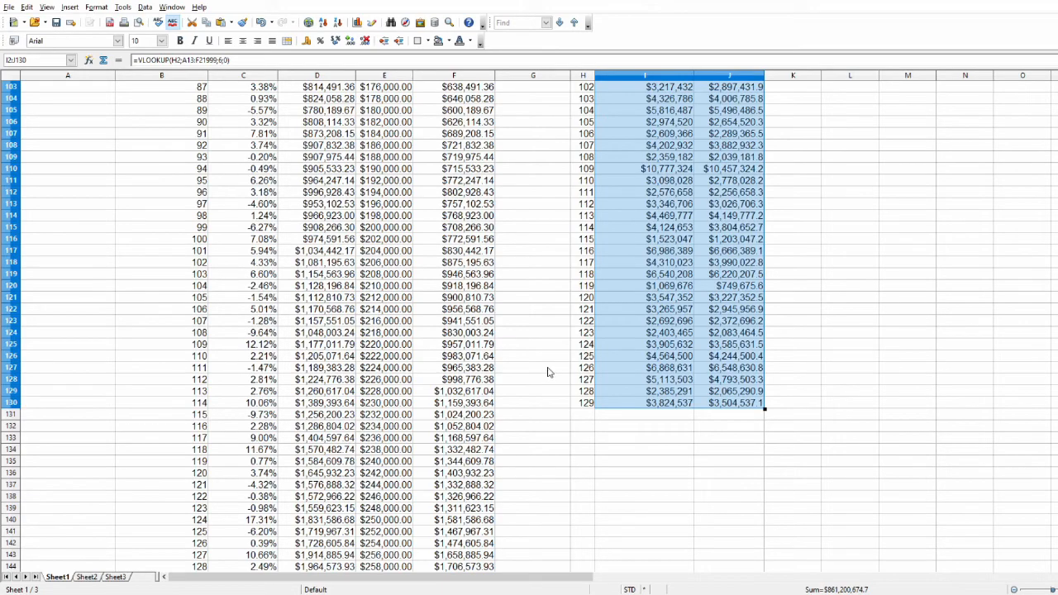
{"action": "scroll", "coordinate": [548, 372], "scroll_direction": "up", "scroll_amount": 20}
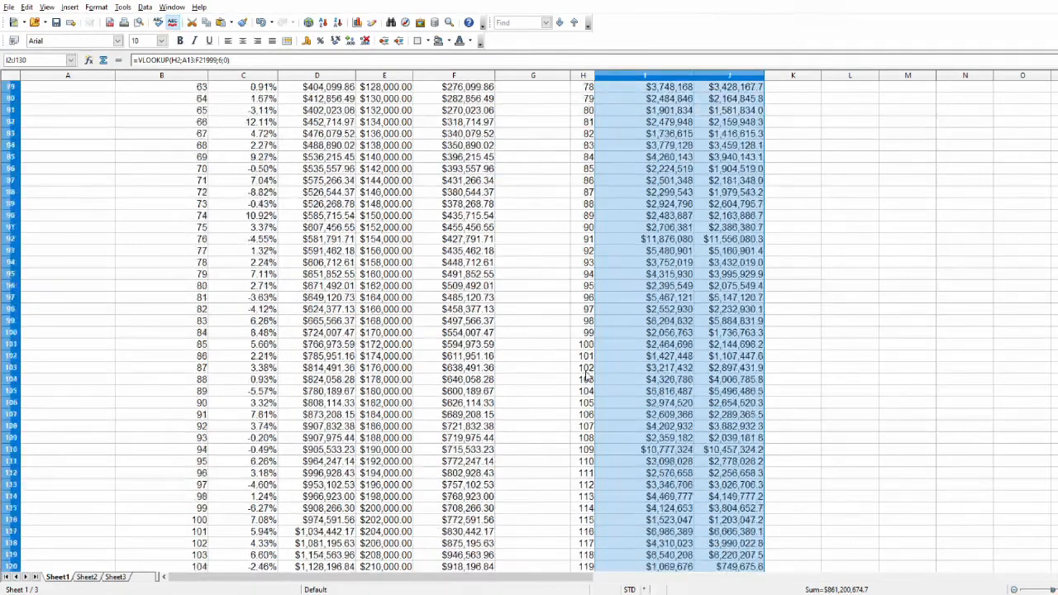
Look through the summary table from simulation 1 to simulation 129 and check the gain/loss lookup in J7.
{"action": "scroll", "coordinate": [615, 339], "scroll_direction": "up", "scroll_amount": 2}
{"action": "left_click", "coordinate": [736, 159]}
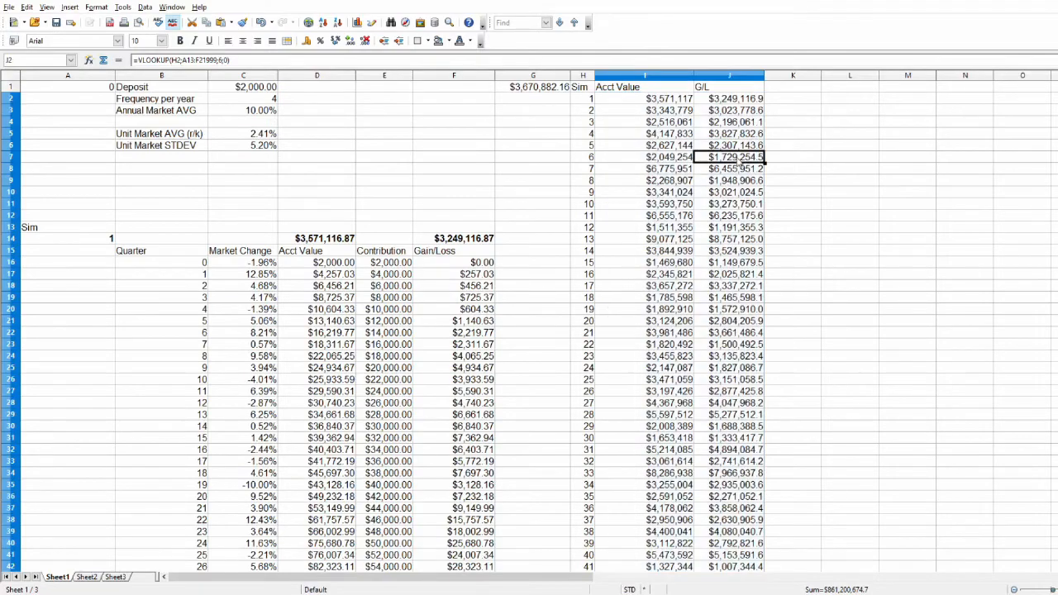
{"action": "scroll", "coordinate": [632, 331], "scroll_direction": "down", "scroll_amount": 15}
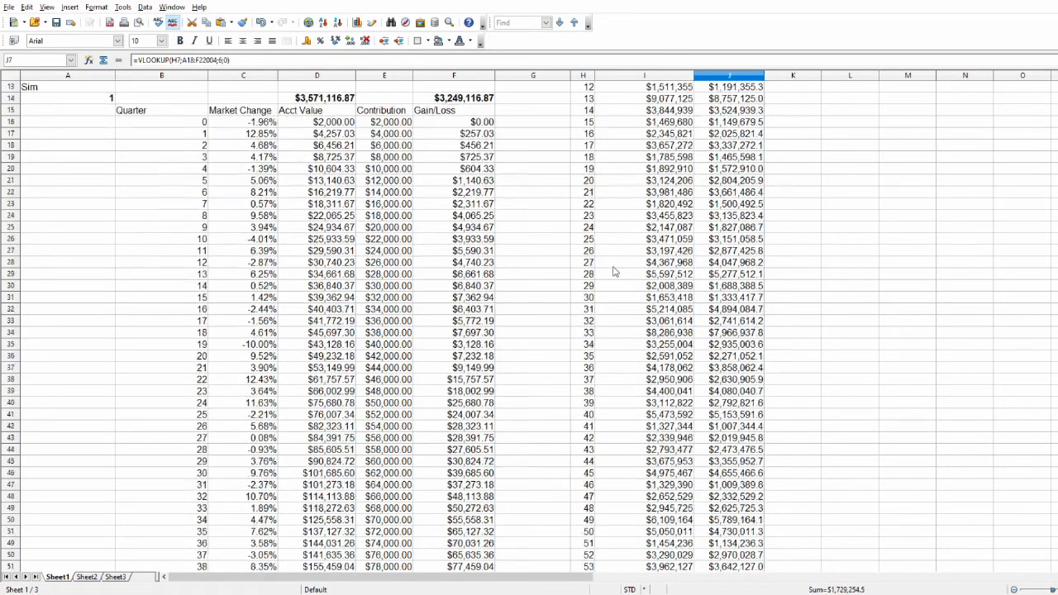
{"action": "scroll", "coordinate": [635, 377], "scroll_direction": "down", "scroll_amount": 20}
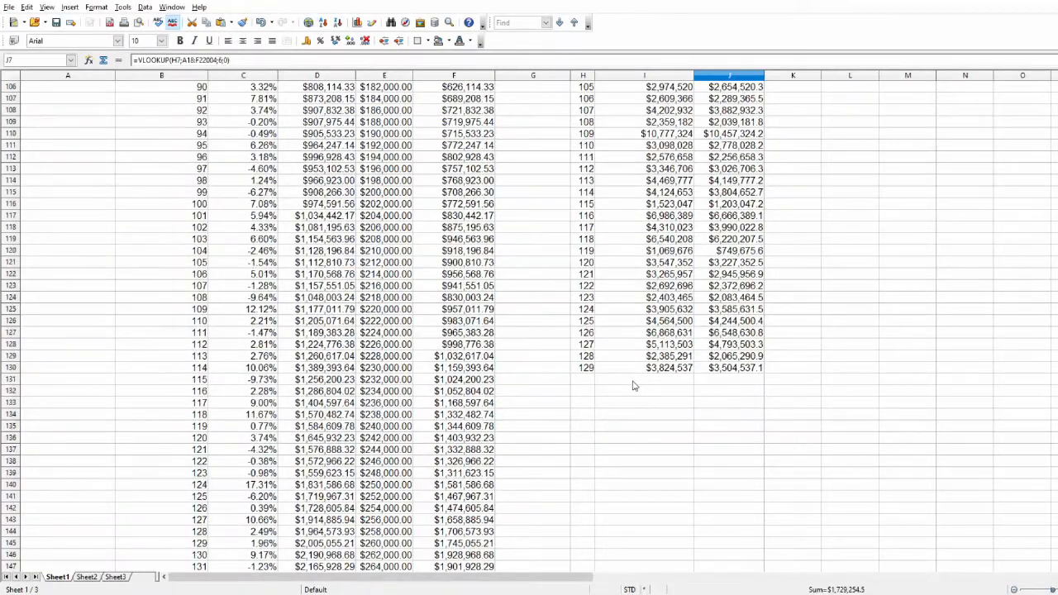
{"action": "scroll", "coordinate": [634, 383], "scroll_direction": "up", "scroll_amount": 11}
{"action": "scroll", "coordinate": [632, 386], "scroll_direction": "up", "scroll_amount": 20}
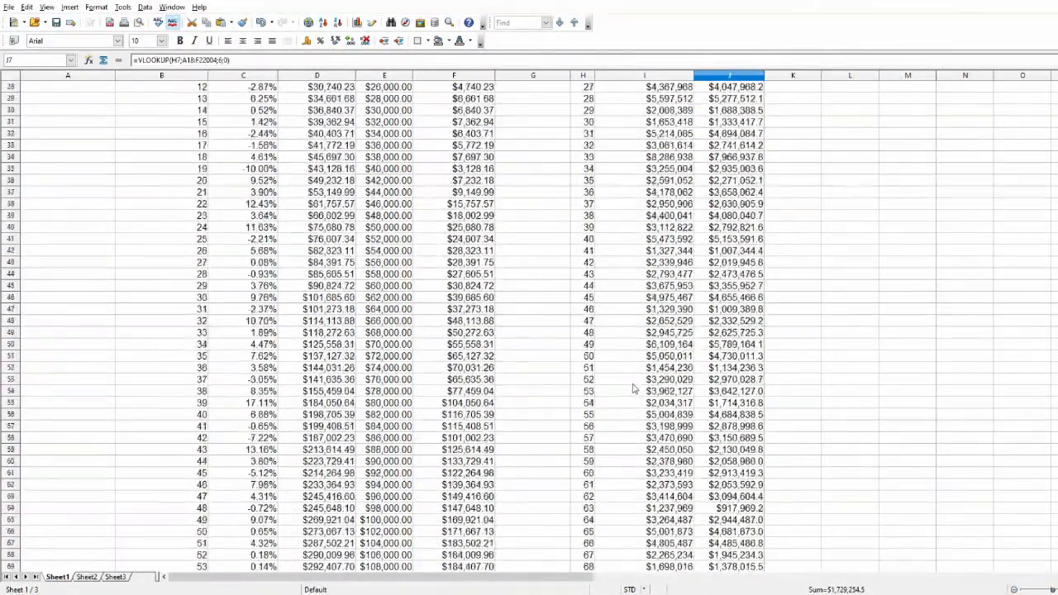
{"action": "scroll", "coordinate": [628, 395], "scroll_direction": "up", "scroll_amount": 2}
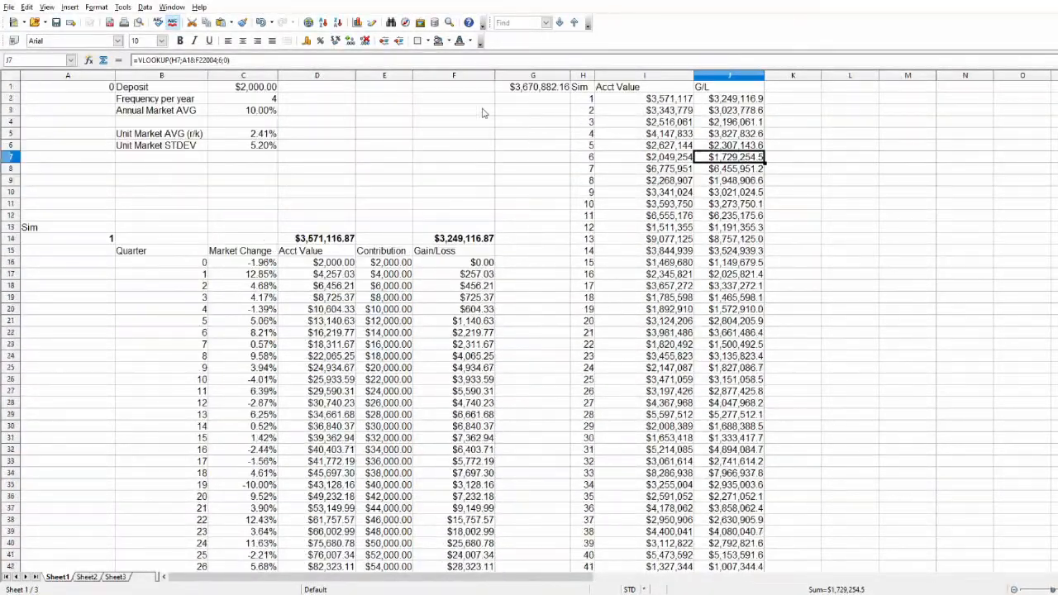
{"action": "left_click", "coordinate": [393, 91]}
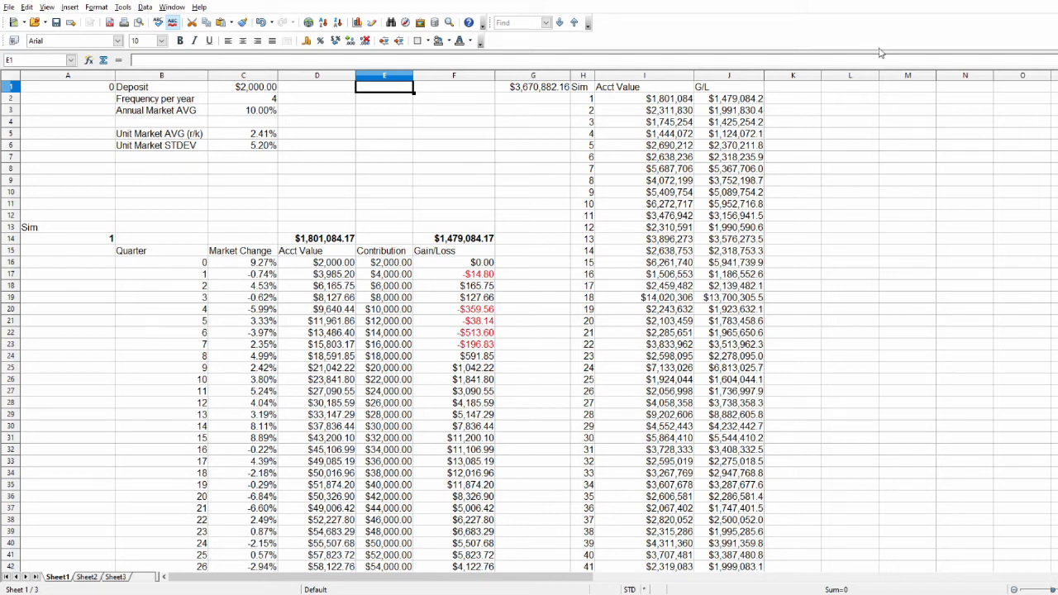
Label cell L1 as Acct AVG beside the simulation summary table.
{"action": "left_click", "coordinate": [857, 91]}
{"action": "type", "text": "Ac"}
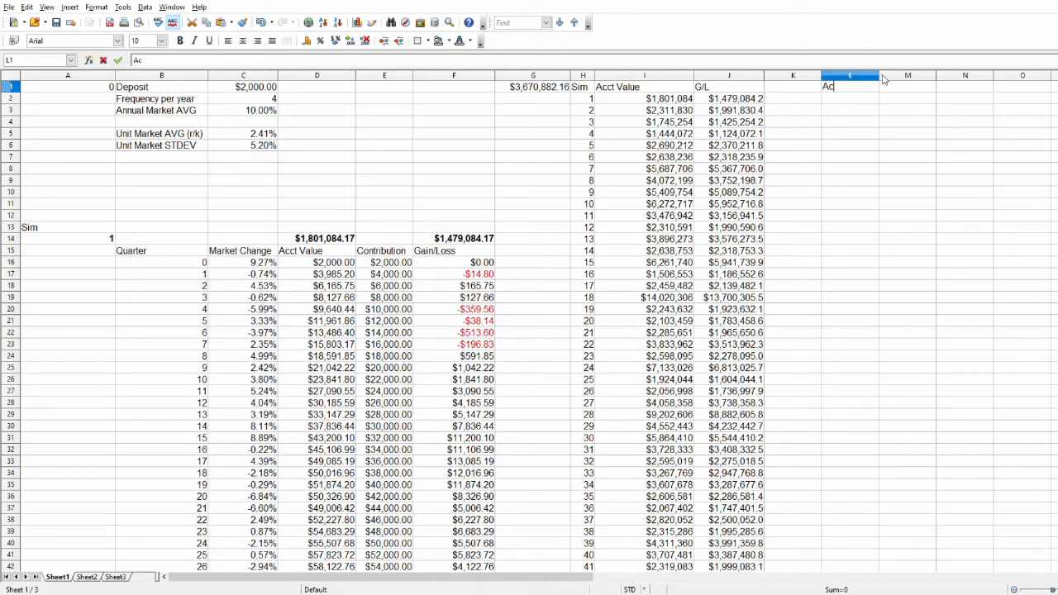
{"action": "type", "text": "ct AVG"}
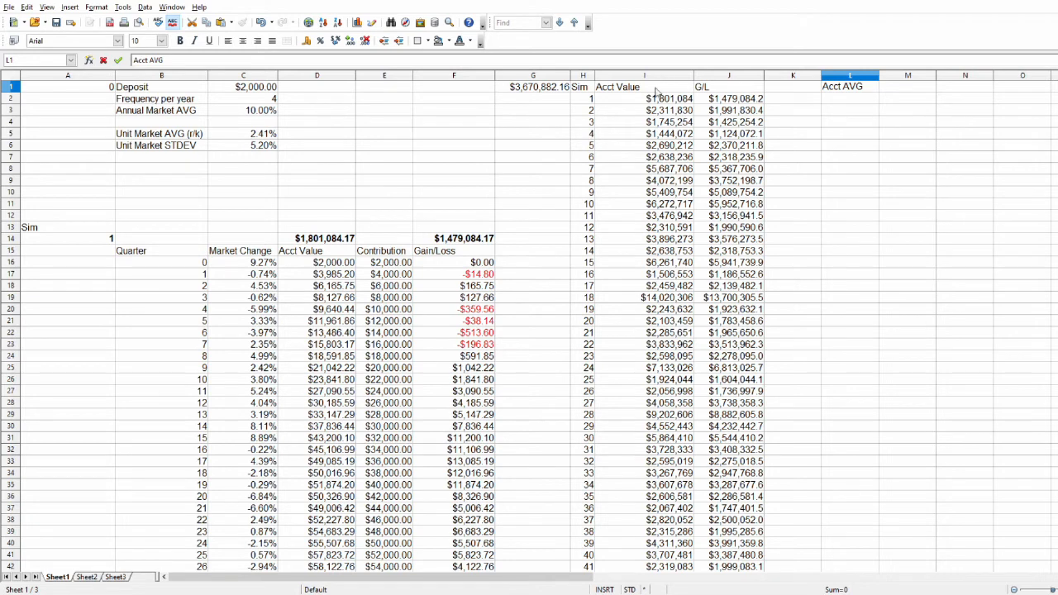
{"action": "key", "text": "Return"}
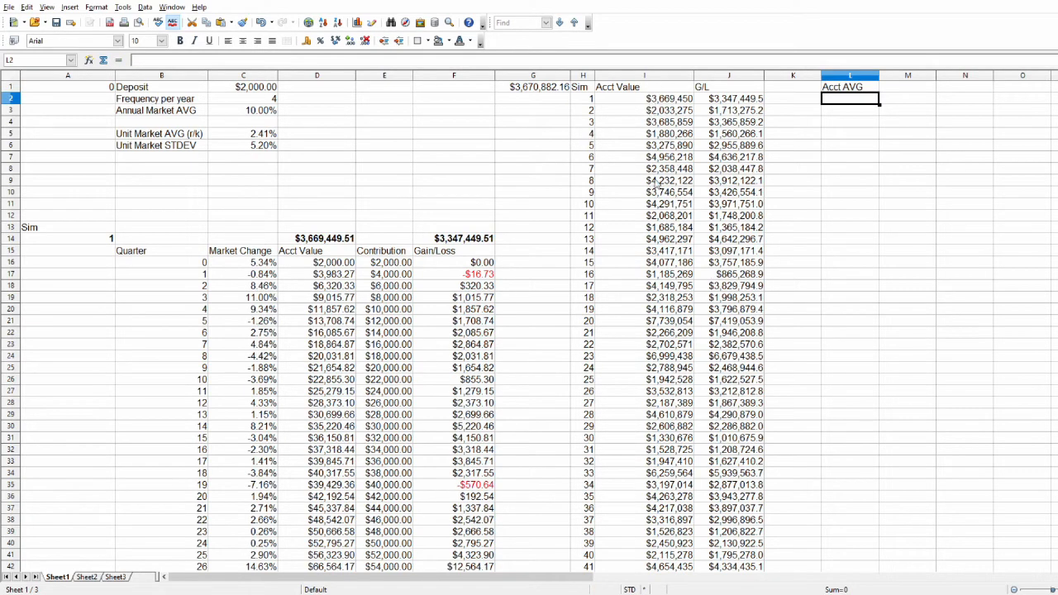
Enter an AVERAGE formula in M1 over the account values in I2:I130.
{"action": "left_click", "coordinate": [909, 87]}
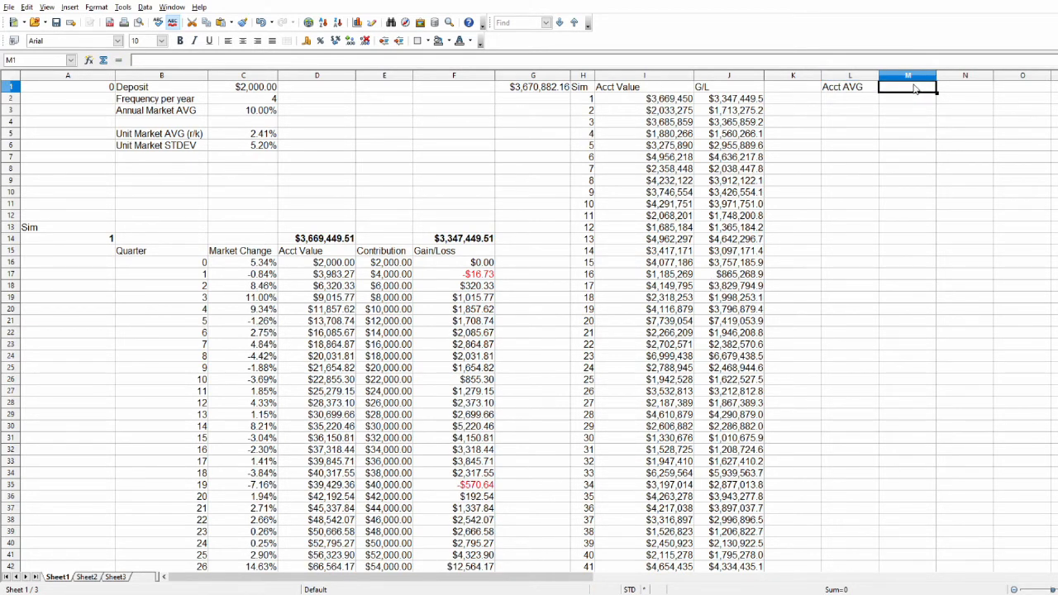
{"action": "type", "text": "="}
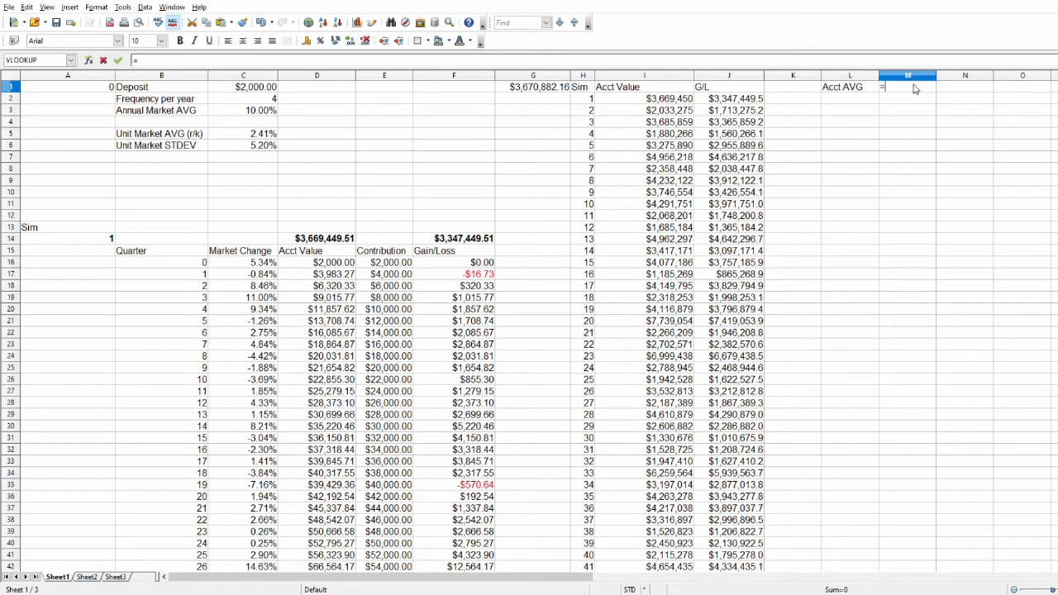
{"action": "type", "text": "average("}
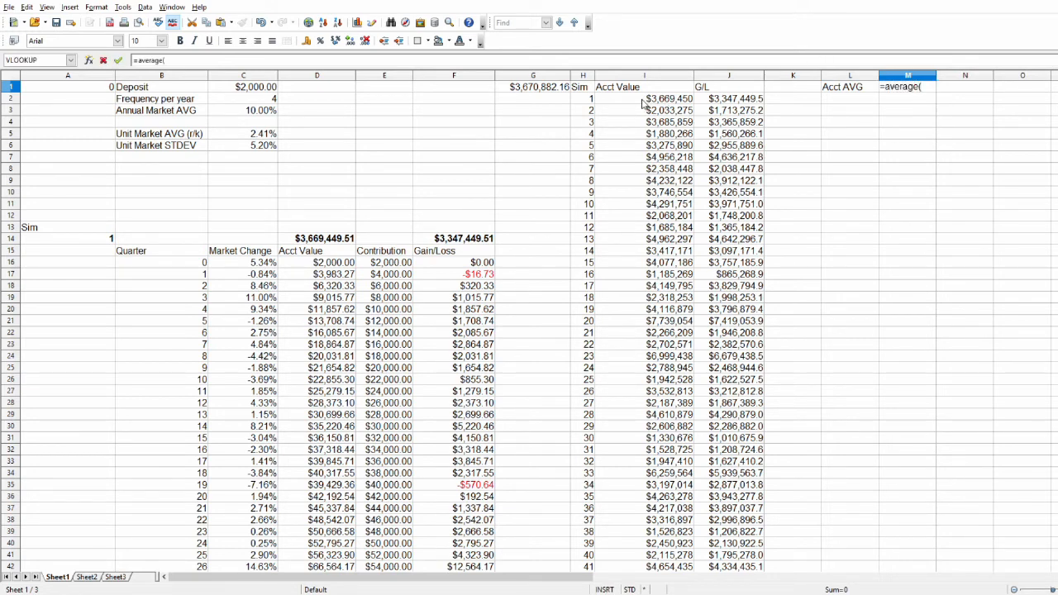
{"action": "left_click_drag", "start_coordinate": [641, 101], "coordinate": [643, 224]}
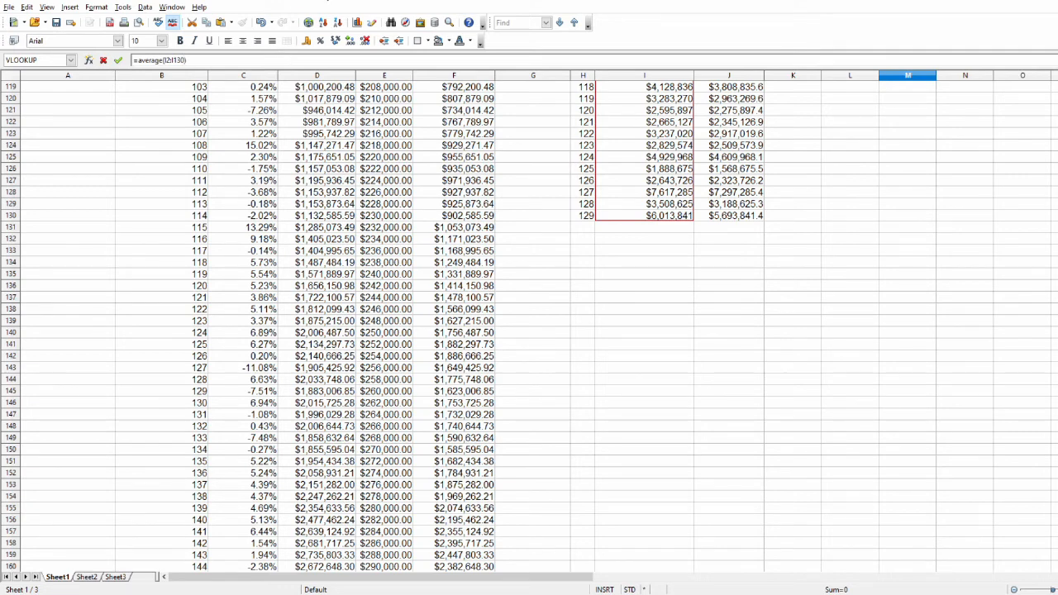
{"action": "key", "text": "Return"}
{"action": "scroll", "coordinate": [623, 244], "scroll_direction": "up", "scroll_amount": 1}
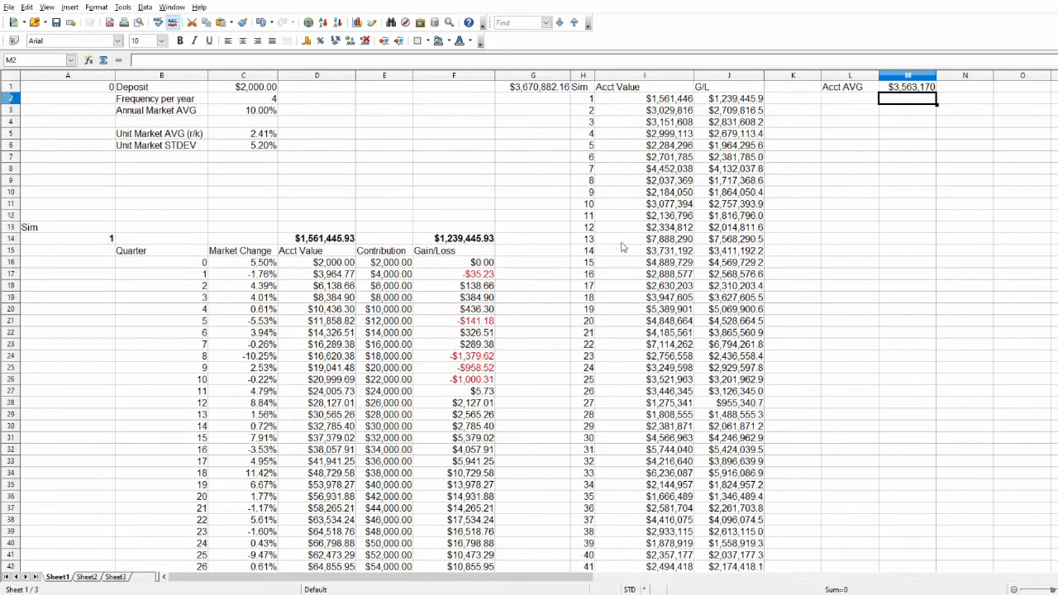
Check the average formula in M1 and recalculate the simulations repeatedly to compare the resulting account averages.
{"action": "left_click", "coordinate": [910, 87]}
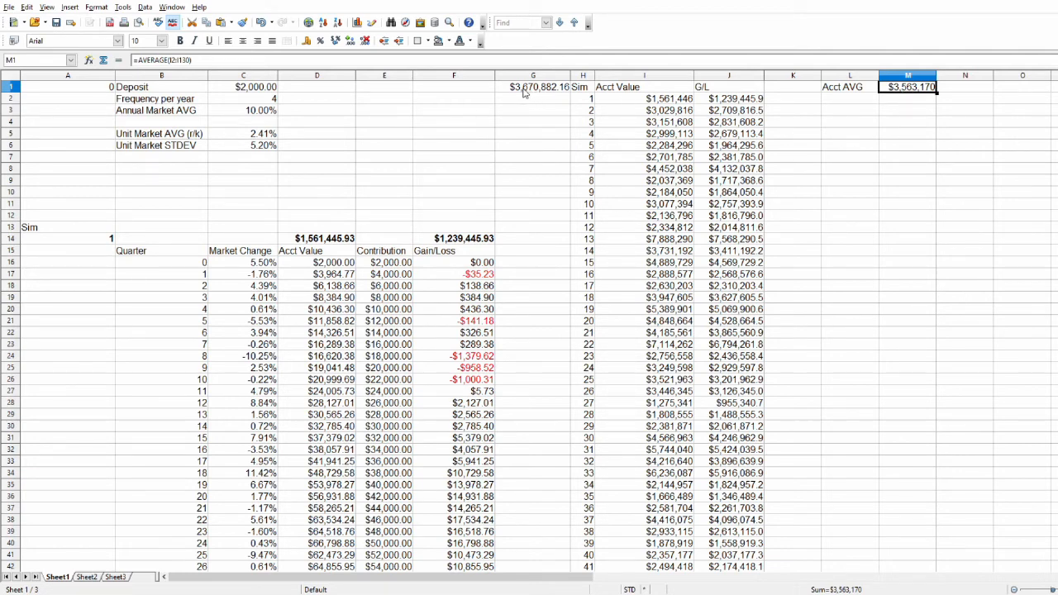
{"action": "left_click", "coordinate": [398, 125]}
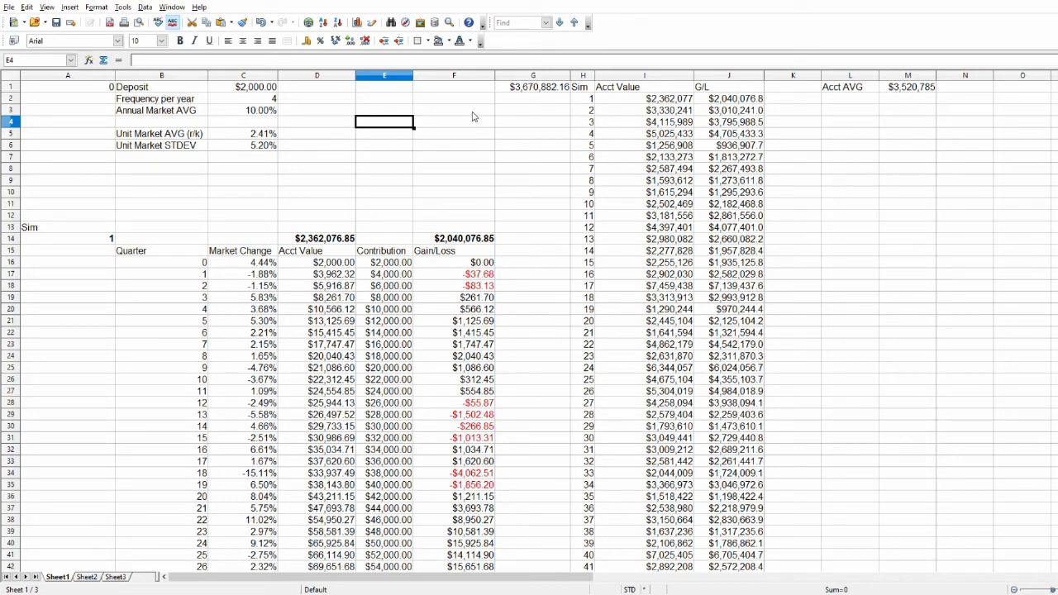
{"action": "key", "text": "F9"}
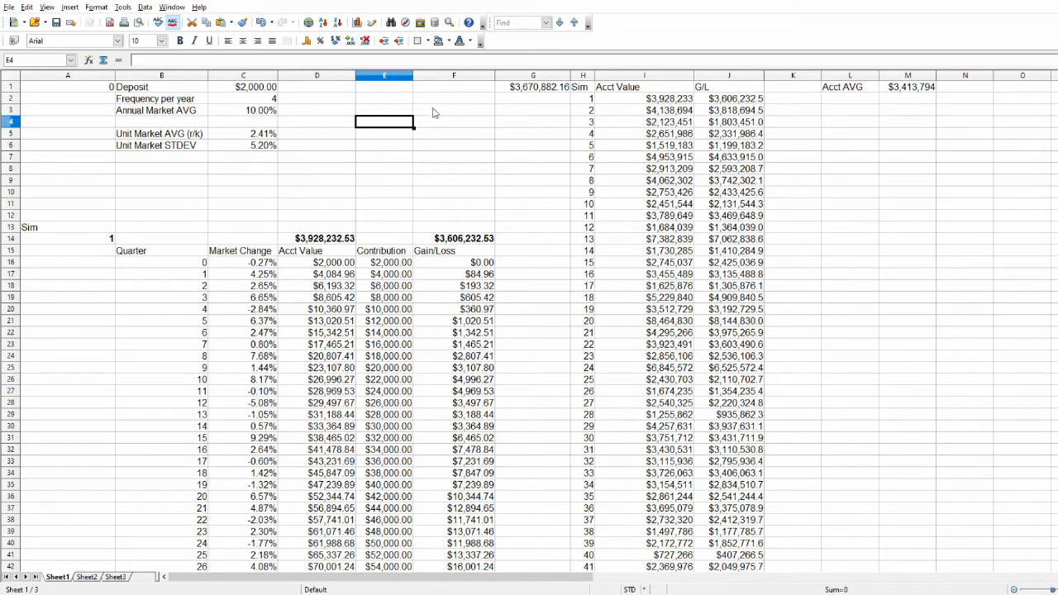
{"action": "key", "text": "F9"}
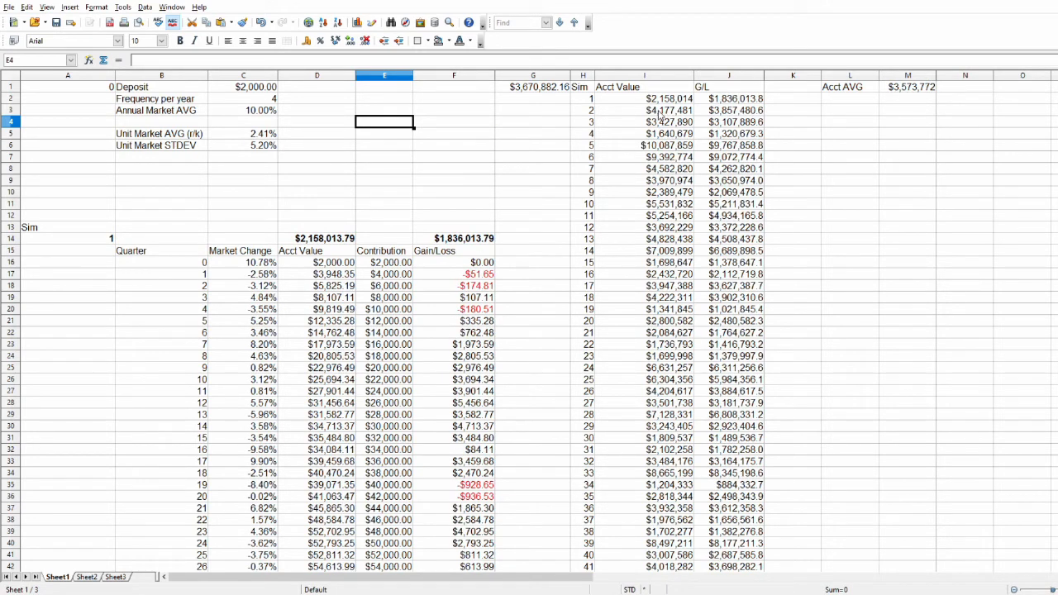
Examine the spread of low and high account values and gains/losses across all 129 simulations, including simulations 119, 96, 63 and 56.
{"action": "scroll", "coordinate": [659, 115], "scroll_direction": "down", "scroll_amount": 4}
{"action": "scroll", "coordinate": [657, 122], "scroll_direction": "down", "scroll_amount": 20}
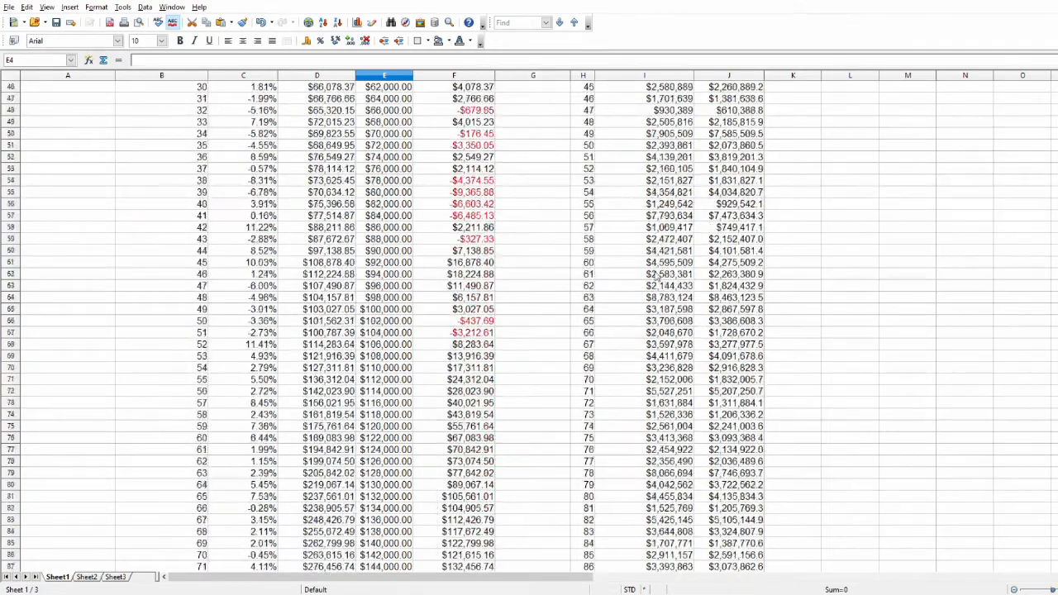
{"action": "scroll", "coordinate": [648, 312], "scroll_direction": "down", "scroll_amount": 10}
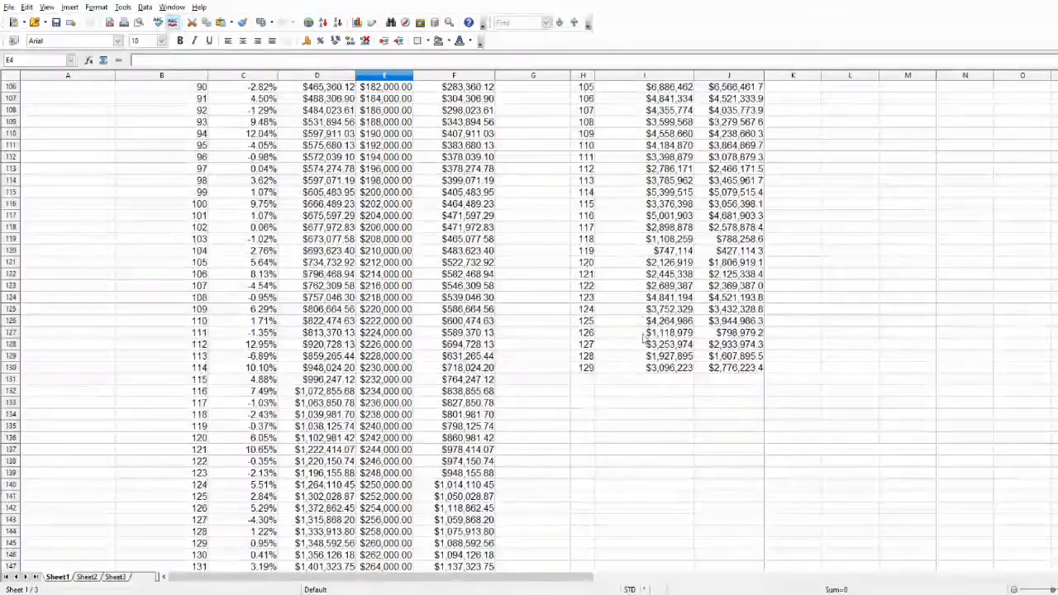
{"action": "left_click", "coordinate": [652, 252]}
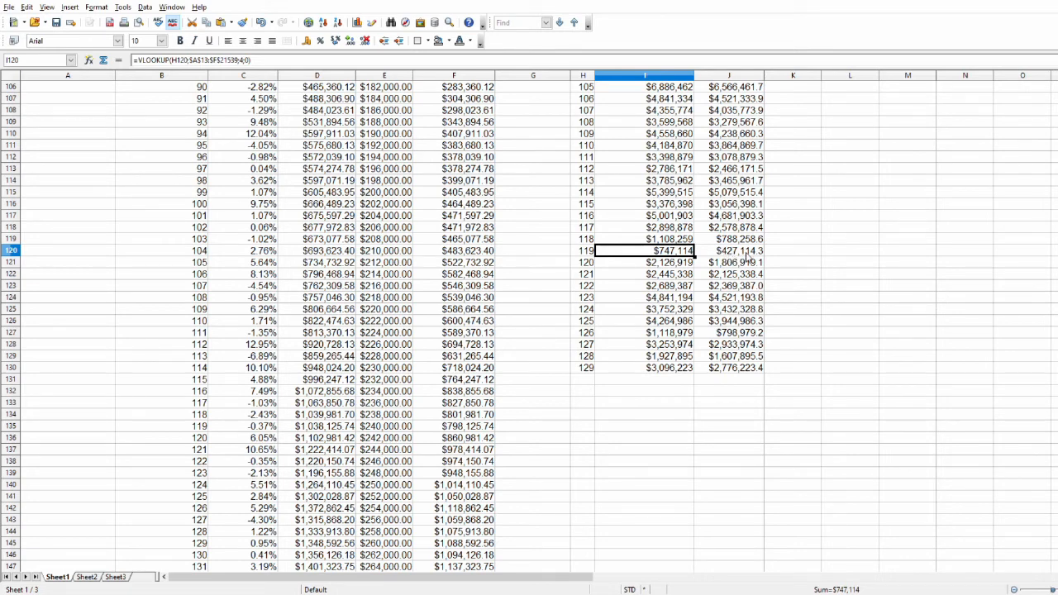
{"action": "scroll", "coordinate": [734, 320], "scroll_direction": "up", "scroll_amount": 6}
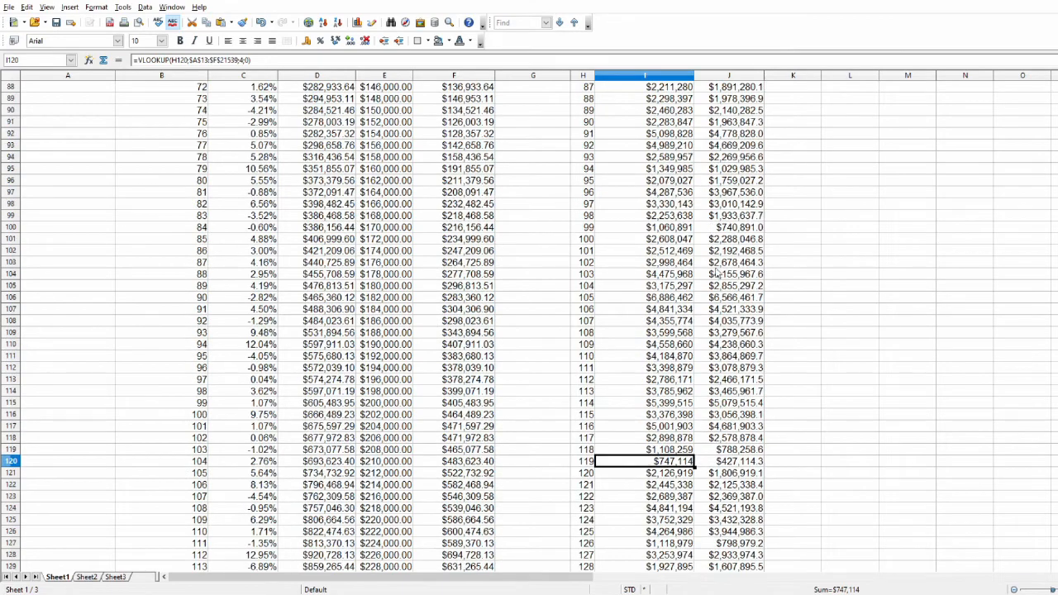
{"action": "left_click", "coordinate": [725, 195]}
{"action": "scroll", "coordinate": [715, 256], "scroll_direction": "up", "scroll_amount": 5}
{"action": "scroll", "coordinate": [717, 264], "scroll_direction": "up", "scroll_amount": 8}
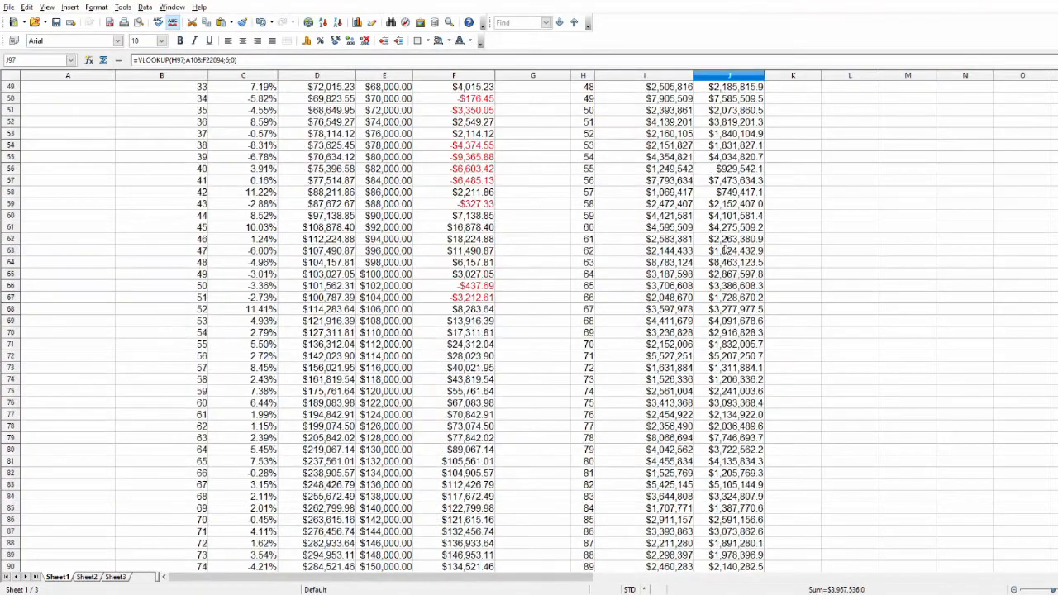
{"action": "left_click", "coordinate": [724, 262]}
{"action": "scroll", "coordinate": [721, 272], "scroll_direction": "up", "scroll_amount": 4}
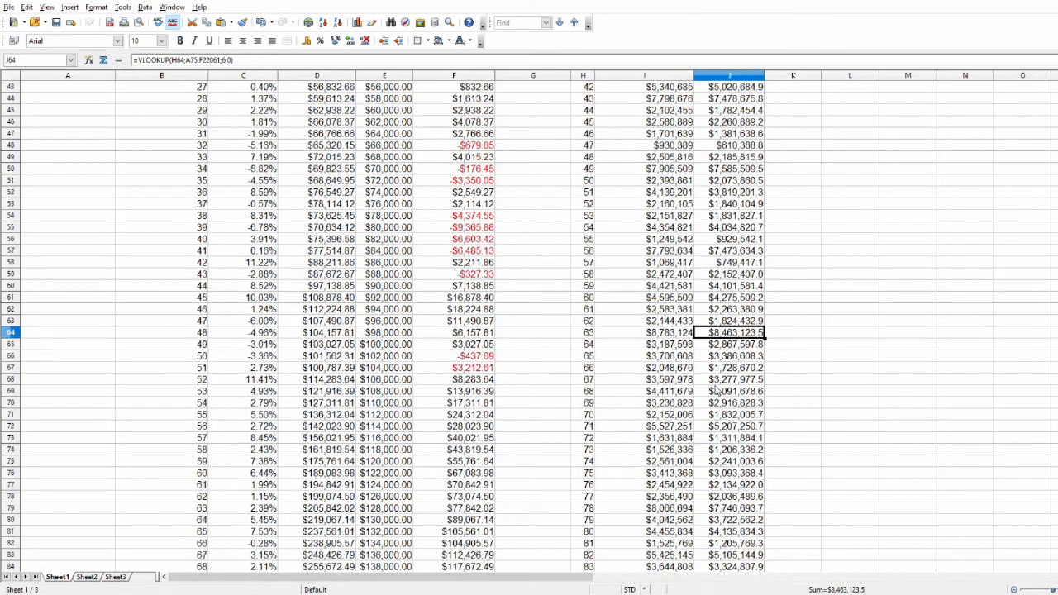
{"action": "left_click", "coordinate": [716, 322]}
{"action": "scroll", "coordinate": [716, 326], "scroll_direction": "up", "scroll_amount": 12}
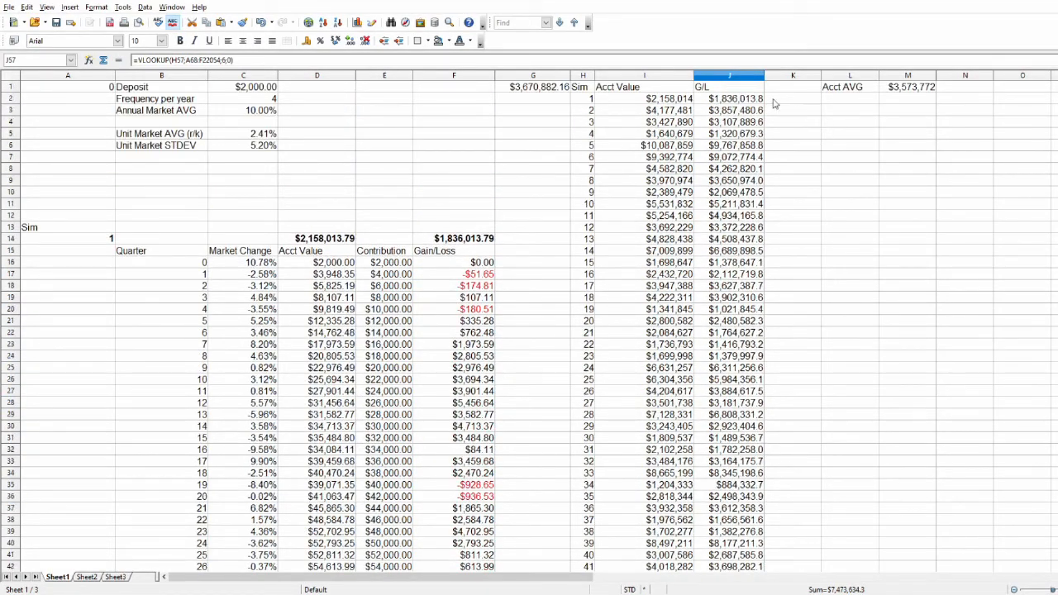
{"action": "left_click", "coordinate": [400, 95]}
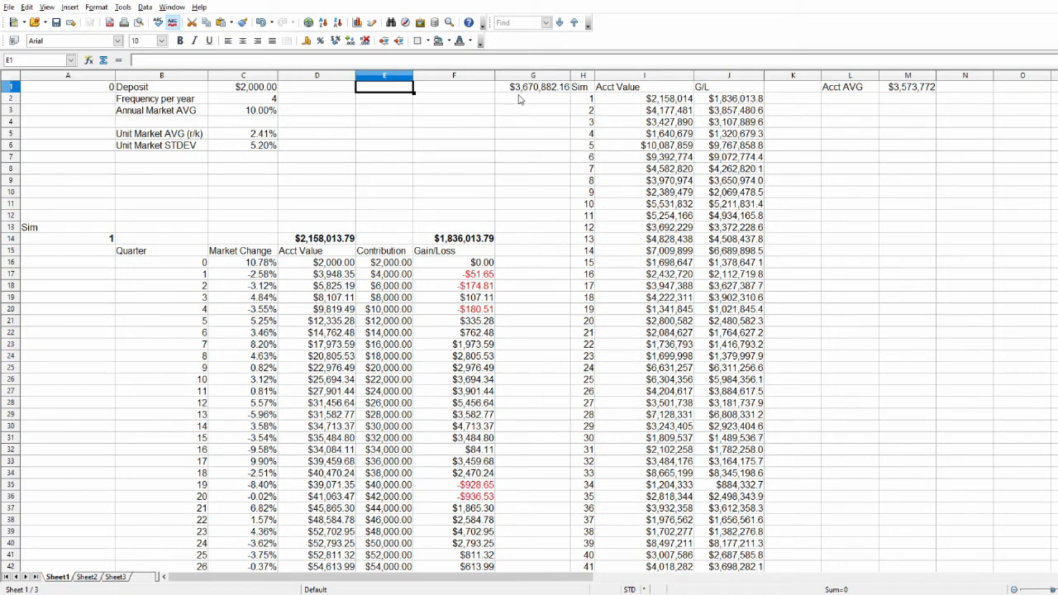
{"action": "left_click", "coordinate": [391, 111]}
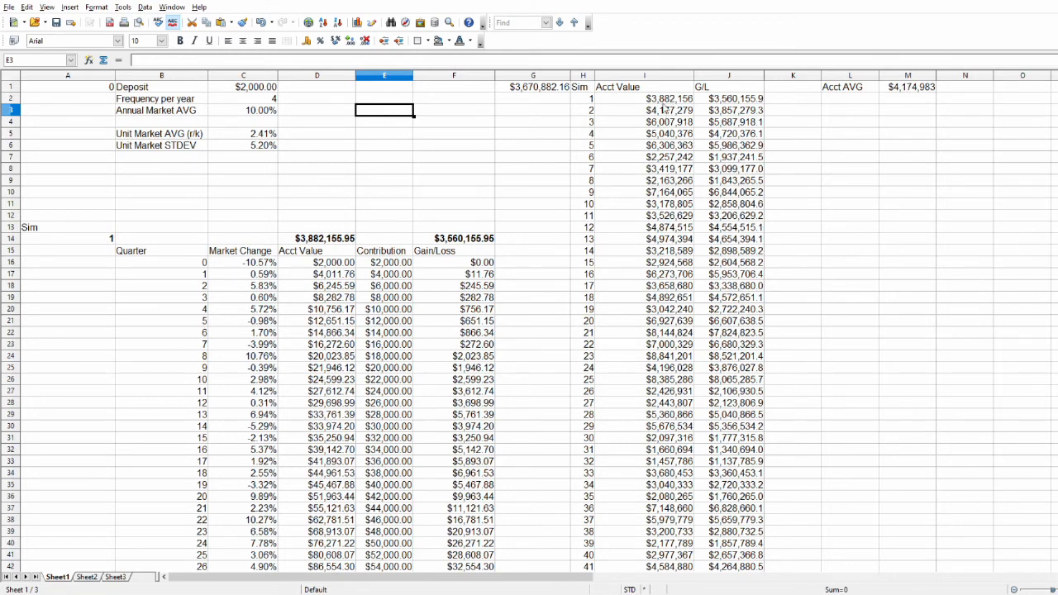
Label cell L2 as G/L AVG below the account average label.
{"action": "left_click", "coordinate": [847, 101]}
{"action": "type", "text": "G/L:"}
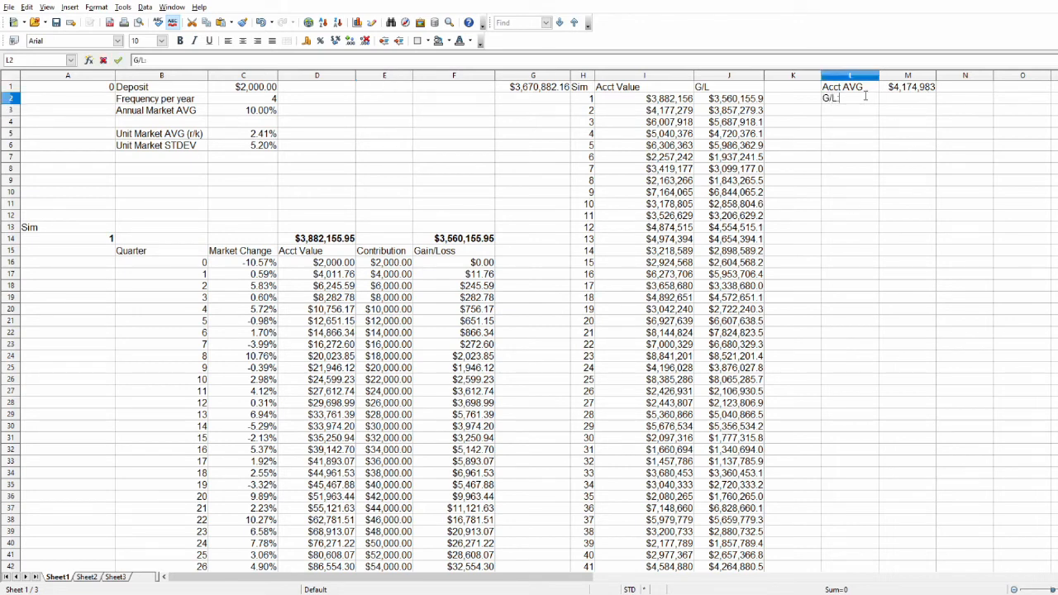
{"action": "key", "text": "BackSpace"}
{"action": "type", "text": "AVG"}
{"action": "key", "text": "Return"}
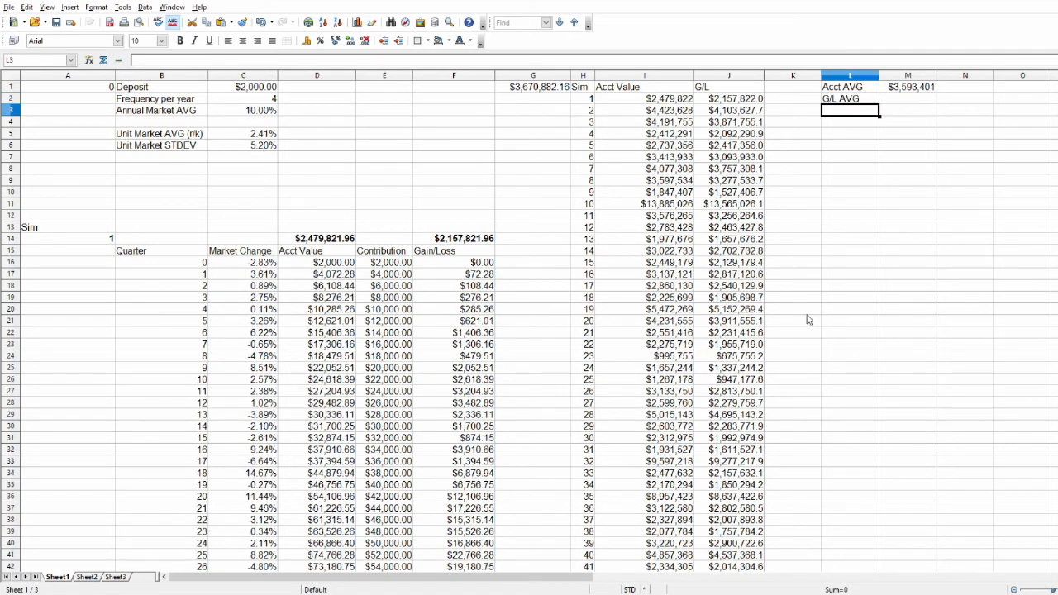
Enter an AVERAGE formula in M2 over the gains/losses in J2:J130.
{"action": "scroll", "coordinate": [807, 319], "scroll_direction": "down", "scroll_amount": 14}
{"action": "scroll", "coordinate": [713, 391], "scroll_direction": "down", "scroll_amount": 20}
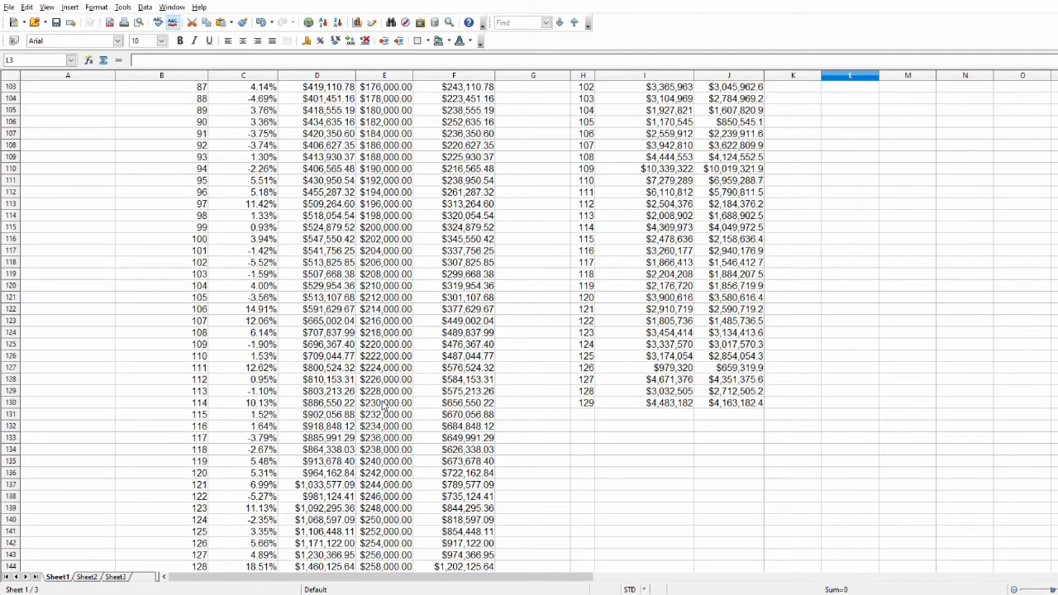
{"action": "scroll", "coordinate": [384, 403], "scroll_direction": "up", "scroll_amount": 20}
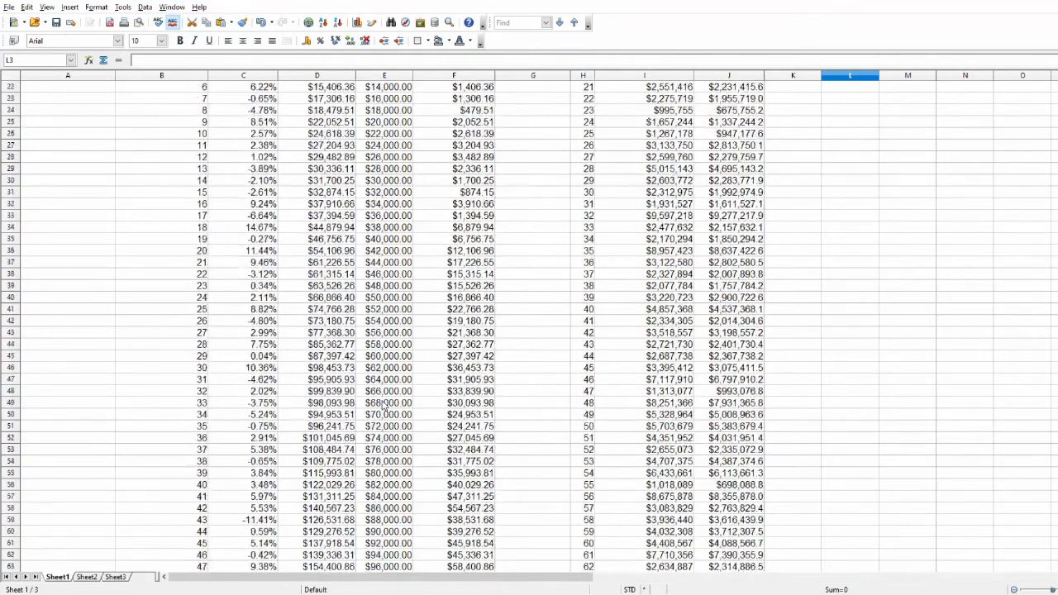
{"action": "scroll", "coordinate": [384, 403], "scroll_direction": "up", "scroll_amount": 7}
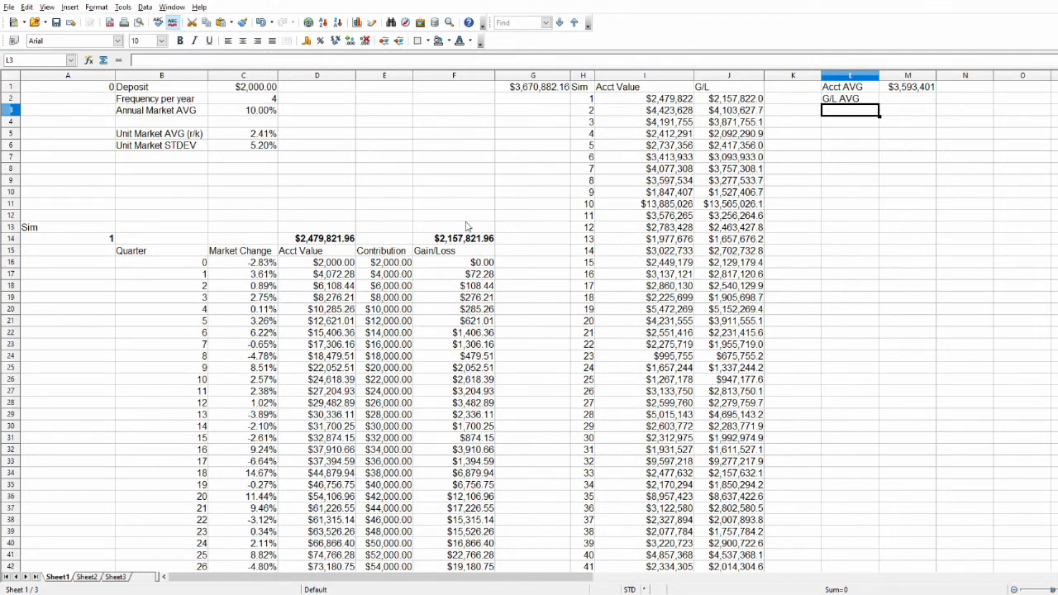
{"action": "left_click", "coordinate": [907, 98]}
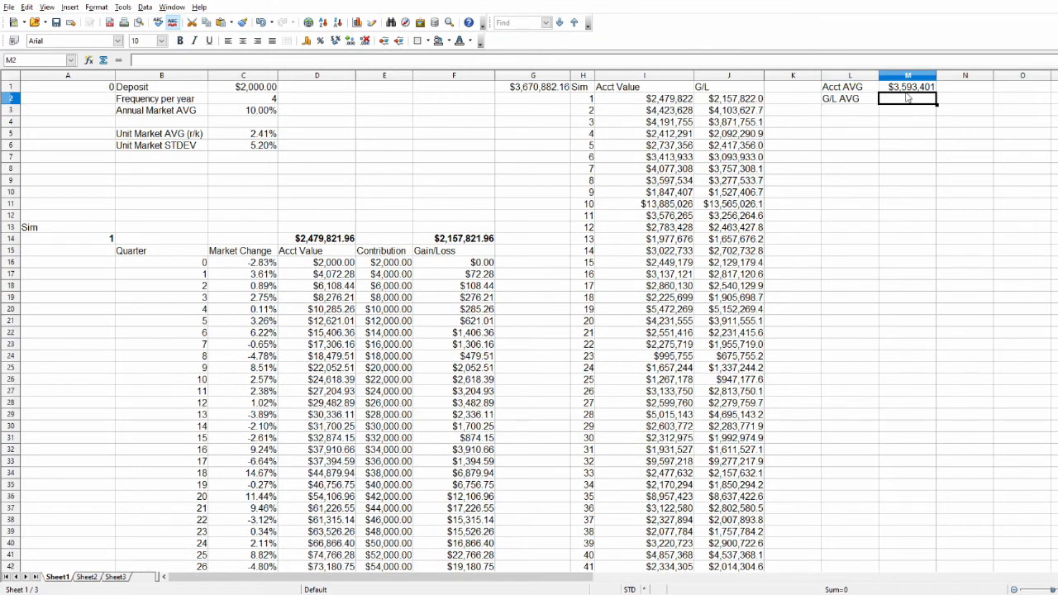
{"action": "type", "text": "=average"}
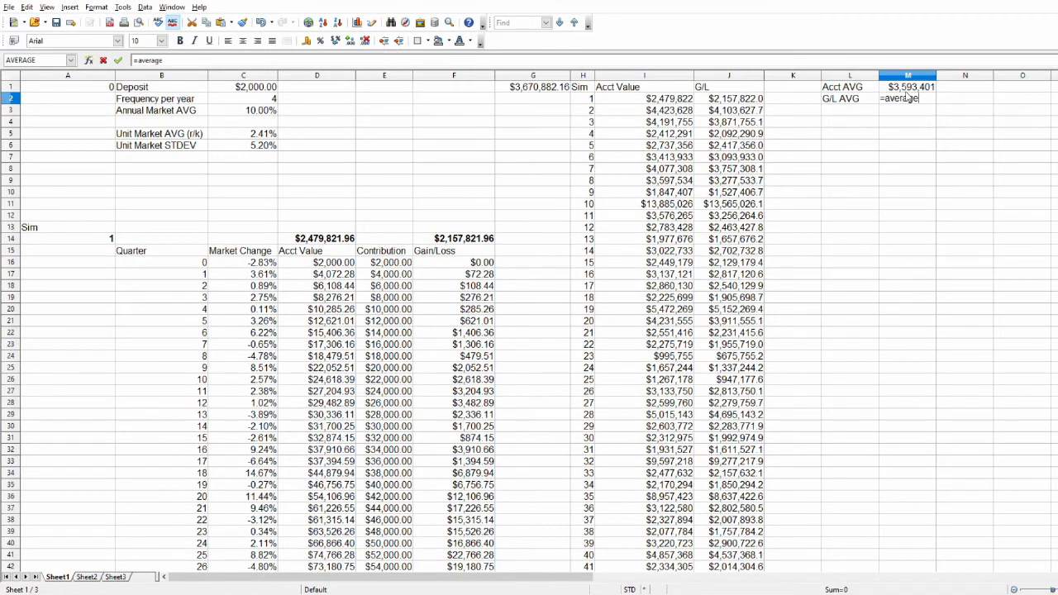
{"action": "type", "text": "("}
{"action": "left_click_drag", "start_coordinate": [747, 98], "coordinate": [735, 335]}
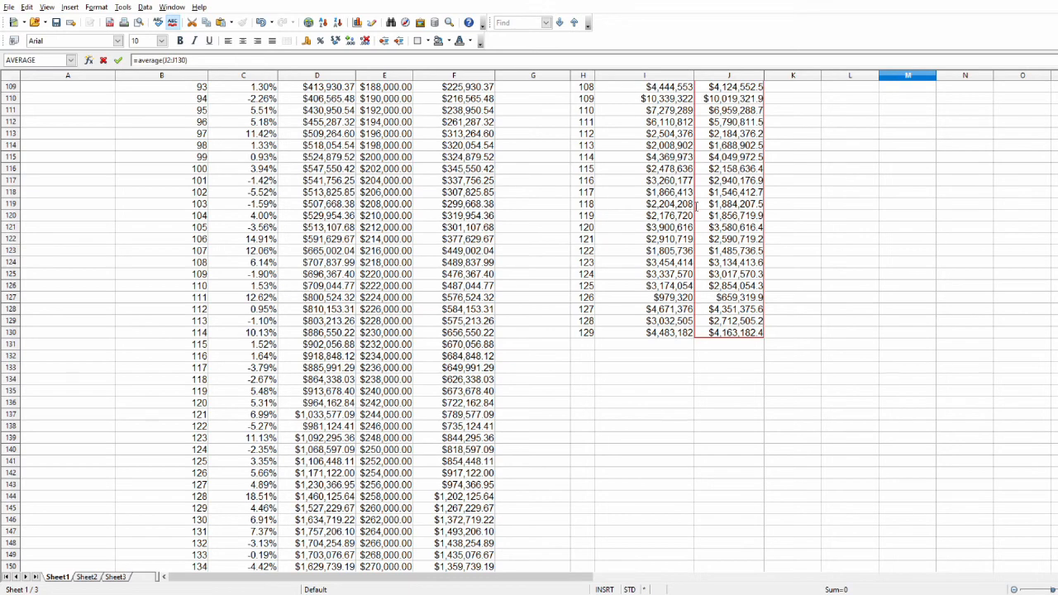
{"action": "key", "text": "Return"}
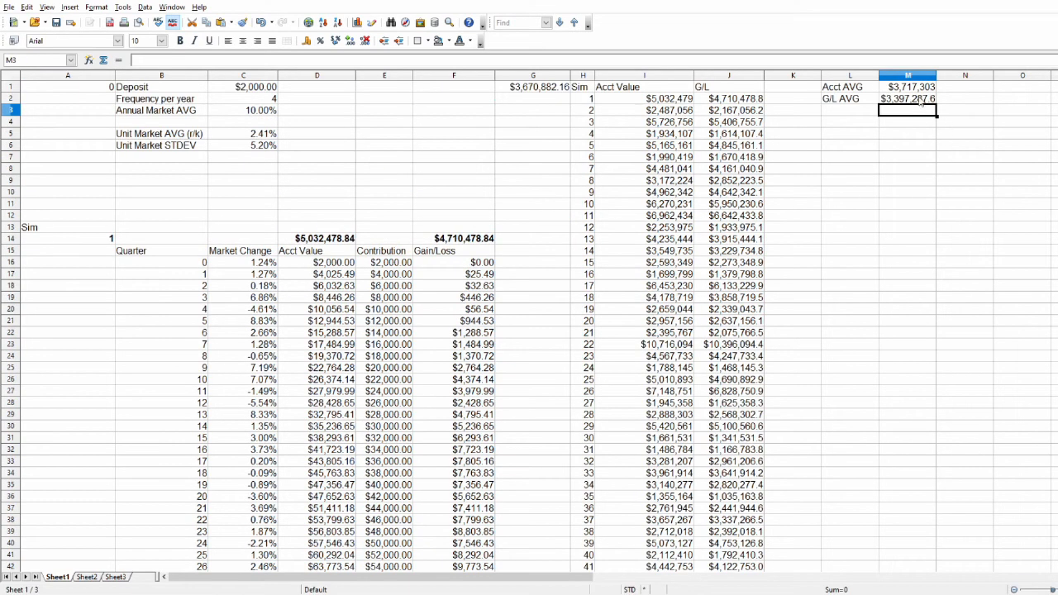
Format the gain/loss average in M2 as currency without decimals and narrow column M slightly.
{"action": "key", "text": "Up"}
{"action": "left_click", "coordinate": [914, 102]}
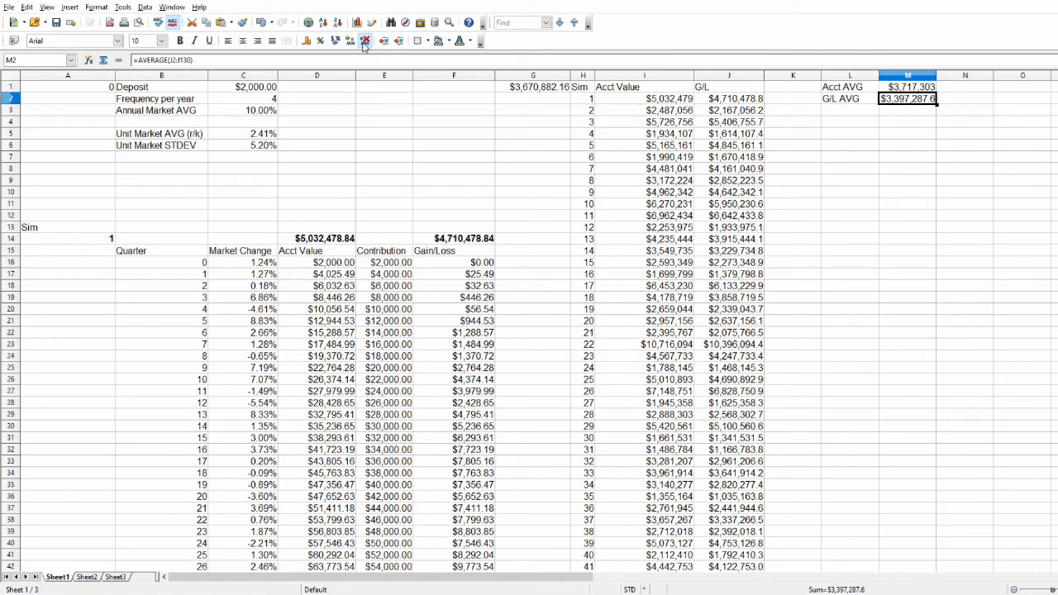
{"action": "left_click", "coordinate": [365, 45]}
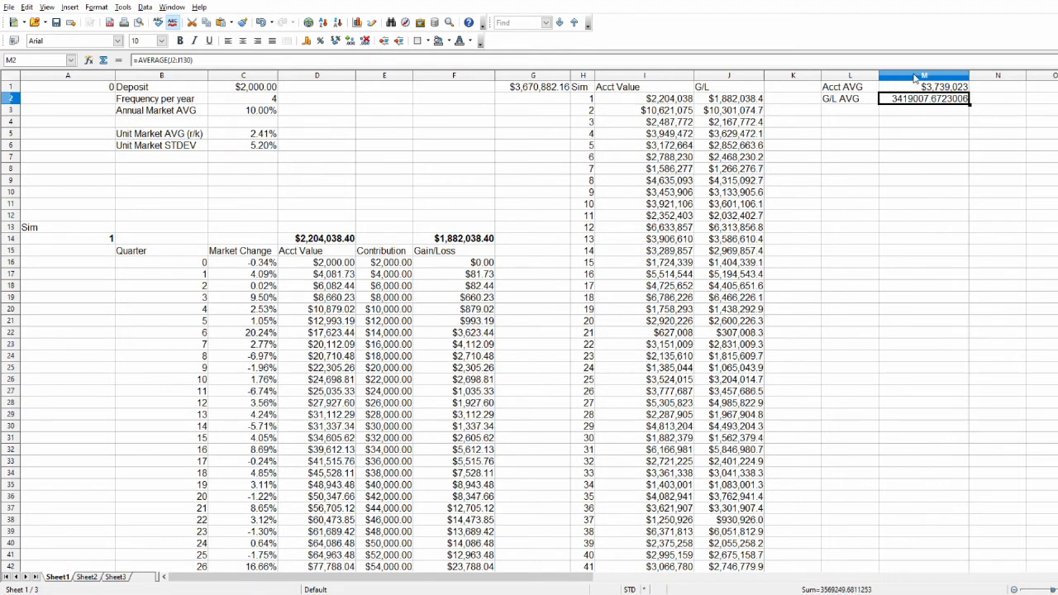
{"action": "left_click", "coordinate": [306, 43]}
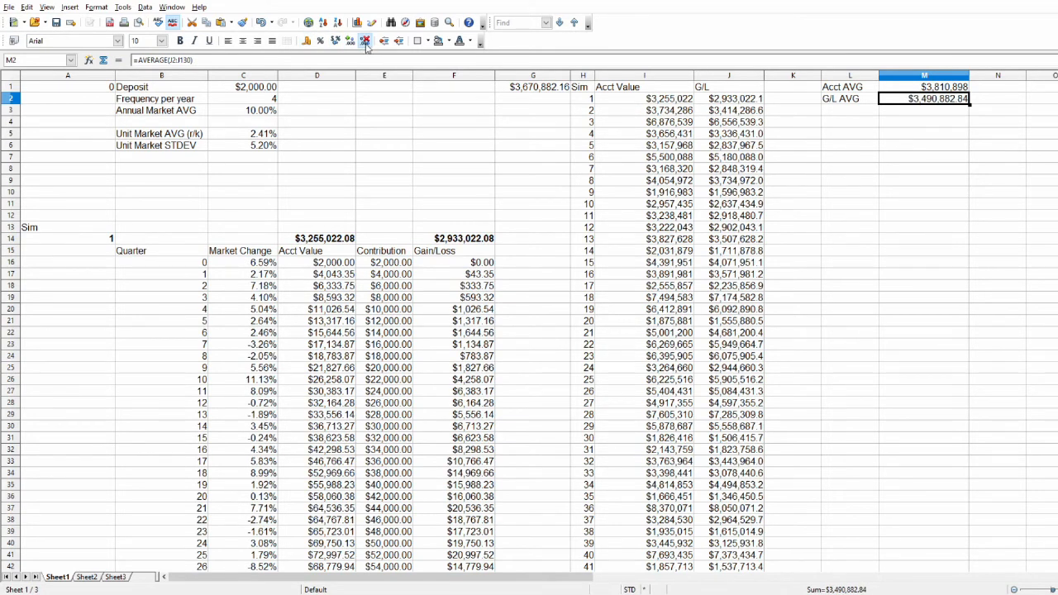
{"action": "left_click", "coordinate": [365, 43]}
{"action": "left_click", "coordinate": [365, 43]}
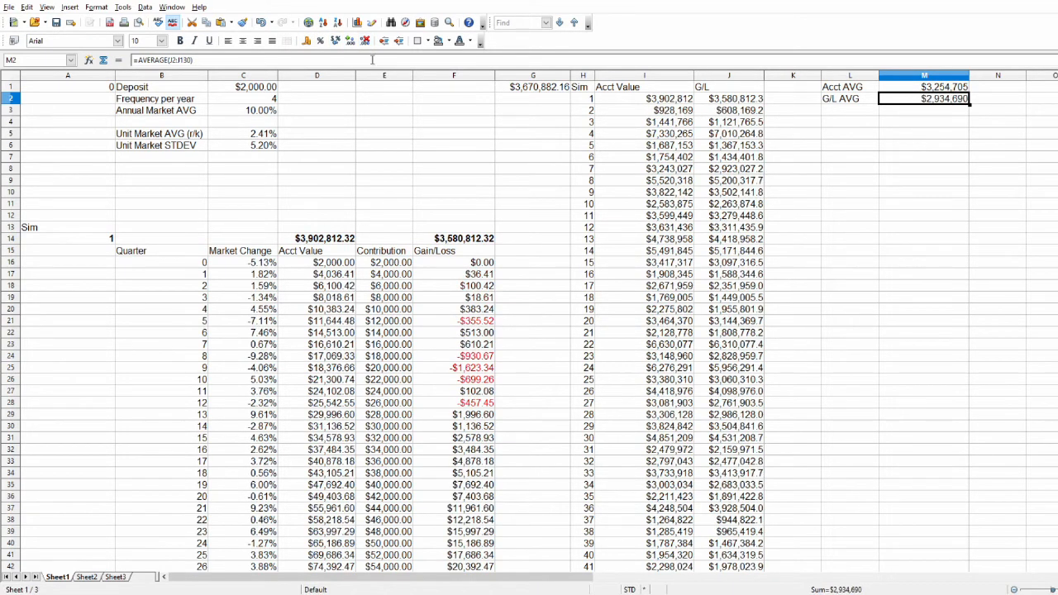
{"action": "left_click", "coordinate": [801, 160]}
{"action": "left_click_drag", "start_coordinate": [970, 79], "coordinate": [909, 90]}
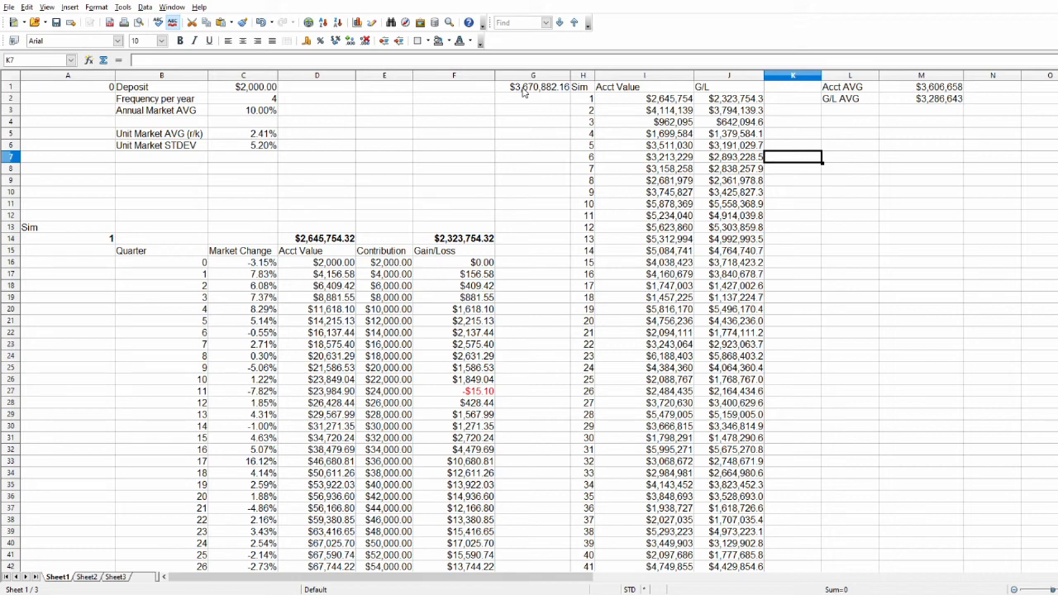
Label cell L5 as Percentile, below the two average labels.
{"action": "scroll", "coordinate": [701, 405], "scroll_direction": "down", "scroll_amount": 16}
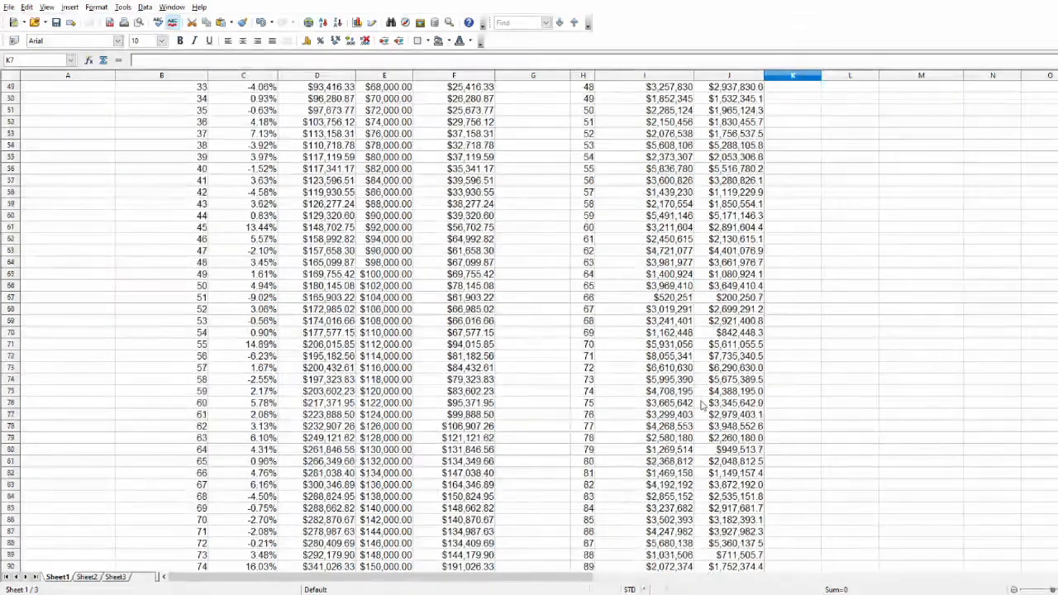
{"action": "scroll", "coordinate": [701, 405], "scroll_direction": "down", "scroll_amount": 2}
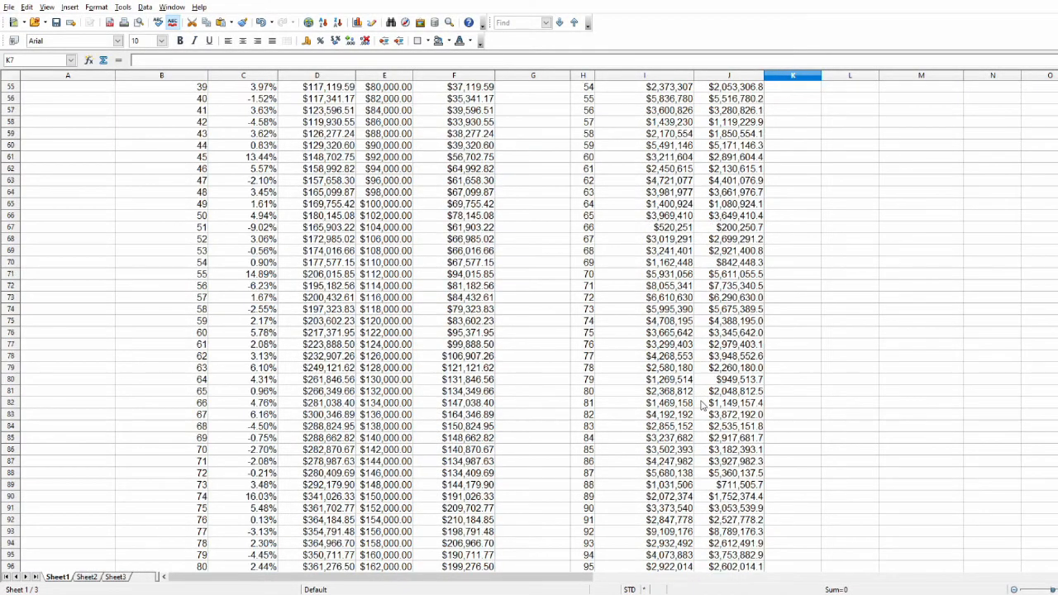
{"action": "scroll", "coordinate": [700, 405], "scroll_direction": "up", "scroll_amount": 2}
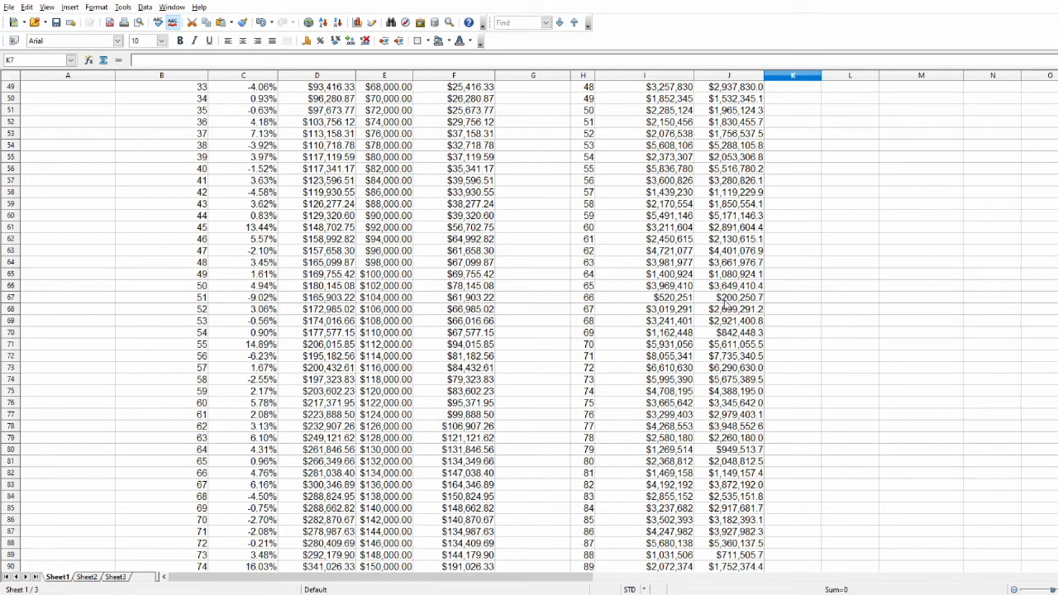
{"action": "scroll", "coordinate": [739, 338], "scroll_direction": "down", "scroll_amount": 2}
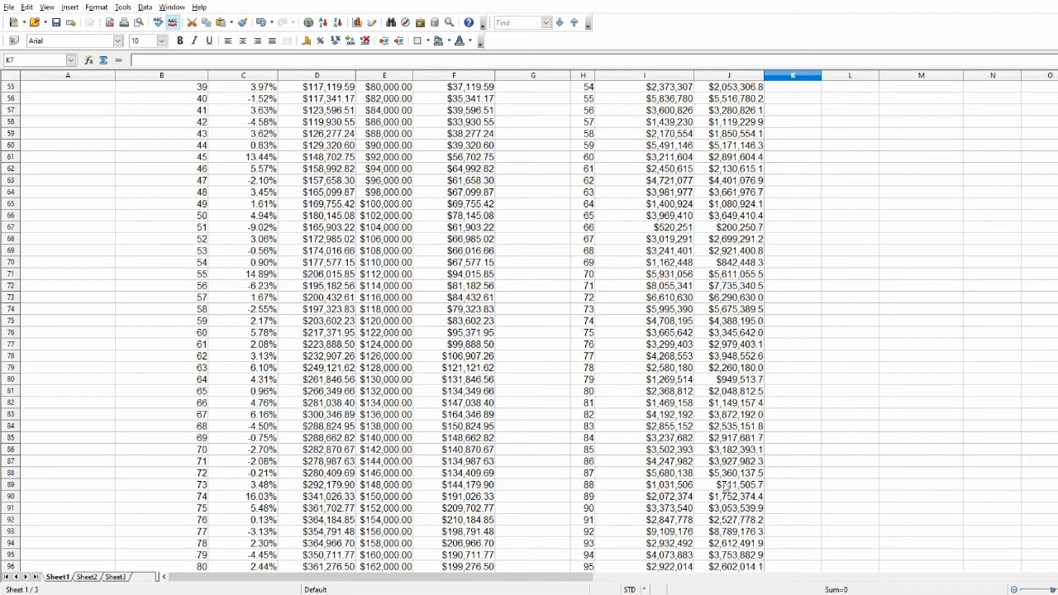
{"action": "scroll", "coordinate": [724, 487], "scroll_direction": "up", "scroll_amount": 18}
{"action": "left_click", "coordinate": [836, 132]}
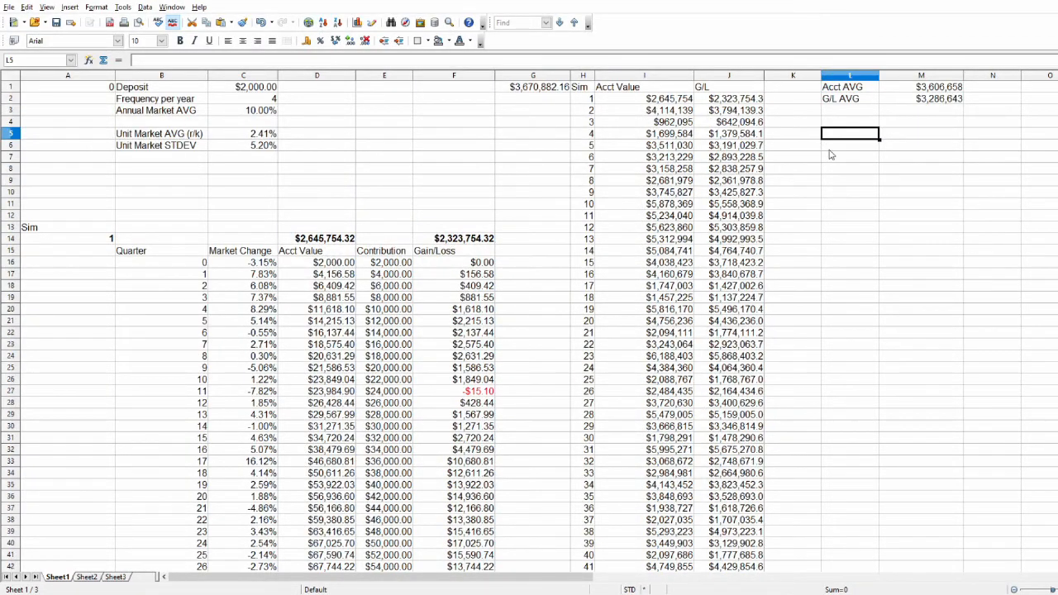
{"action": "type", "text": "Percentile"}
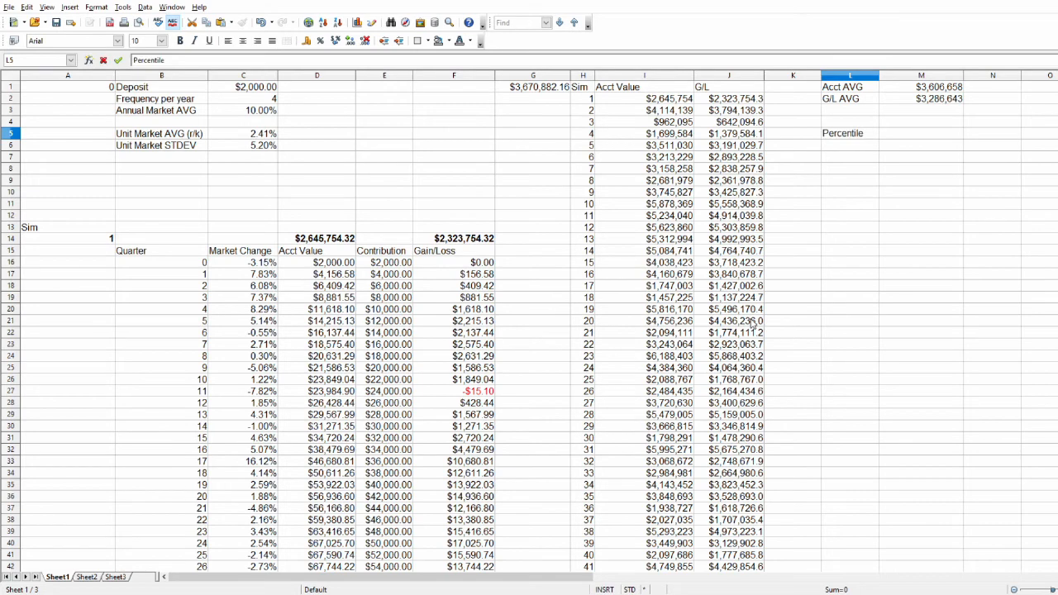
{"action": "key", "text": "Return"}
Enter the percentile levels 1%, 5% and 25% in cells L6, L7 and L8.
{"action": "type", "text": "1%"}
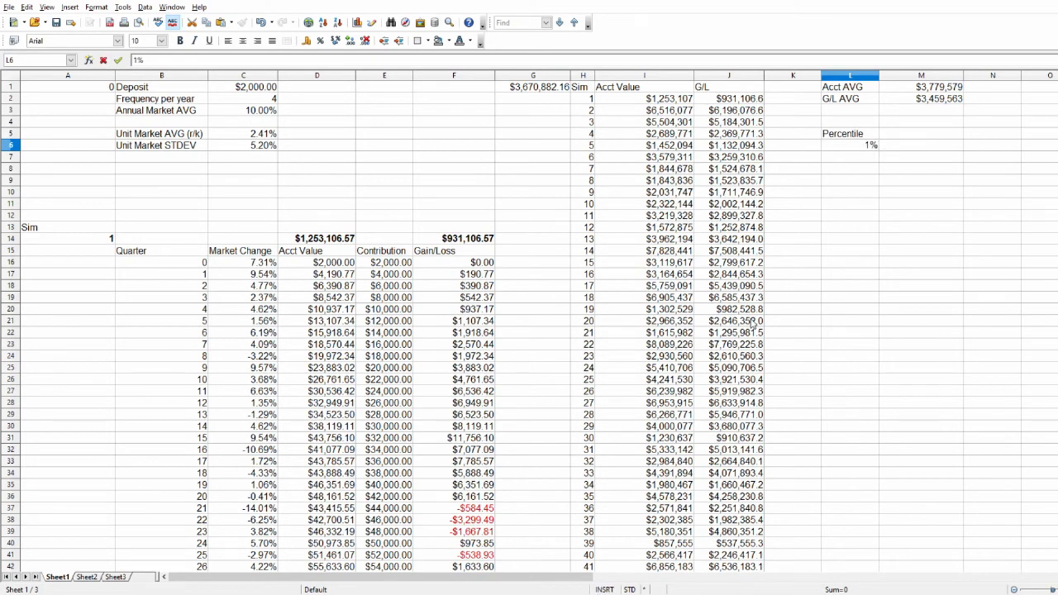
{"action": "key", "text": "Return"}
{"action": "type", "text": "5%"}
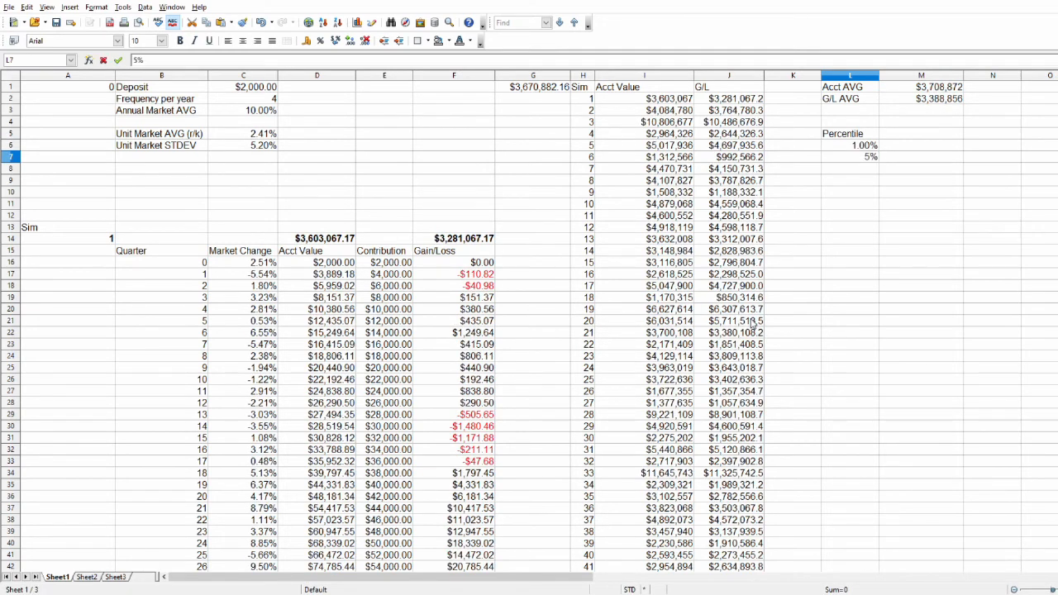
{"action": "key", "text": "Return"}
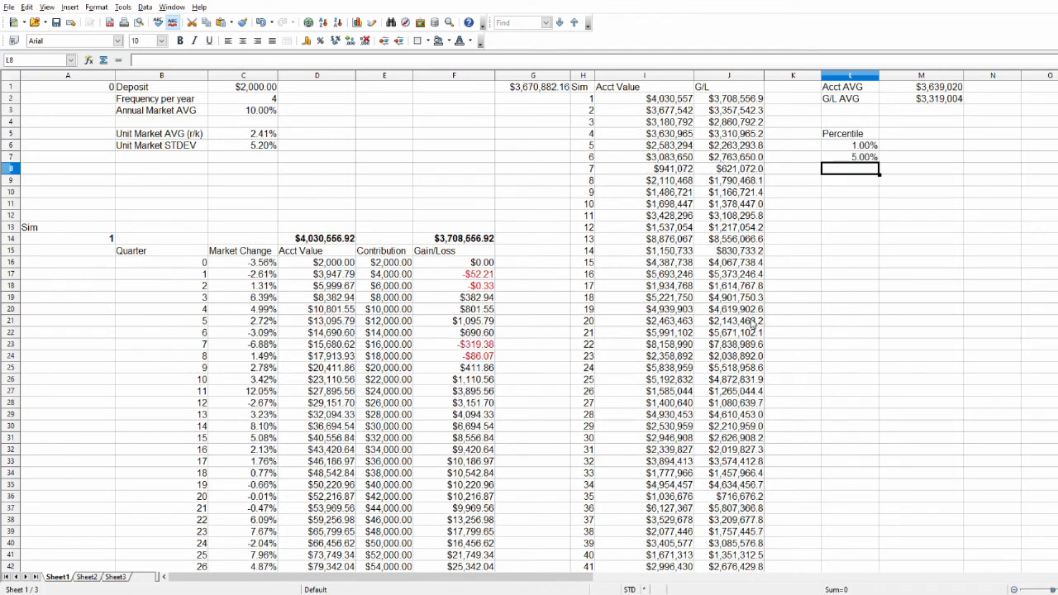
{"action": "type", "text": "25%"}
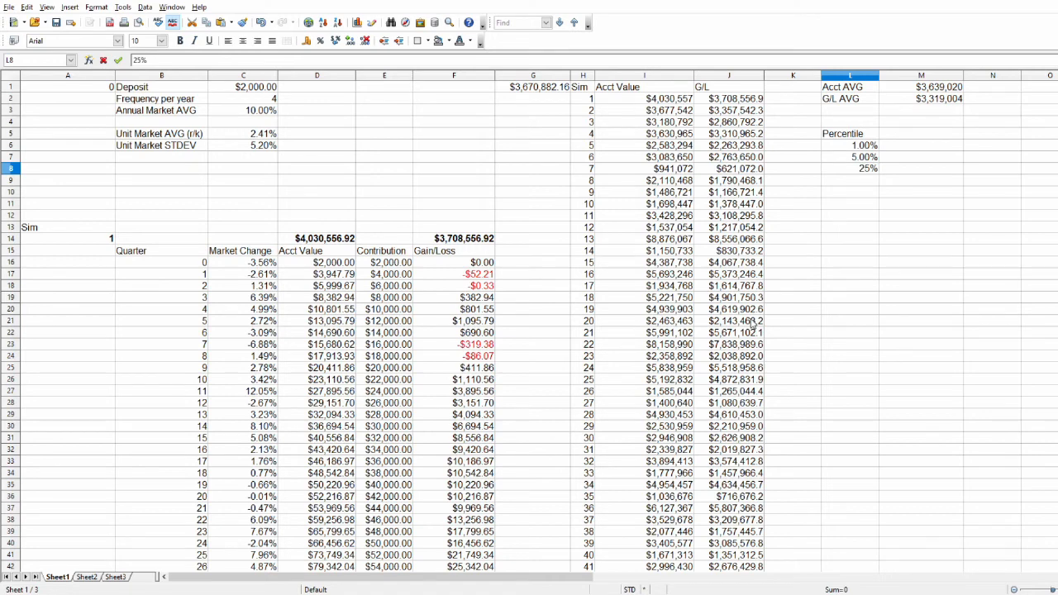
{"action": "key", "text": "Return"}
Enter a PERCENTILE formula in M6 over the gains/losses in J2:J130, using the percentile level in L6.
{"action": "left_click", "coordinate": [906, 147]}
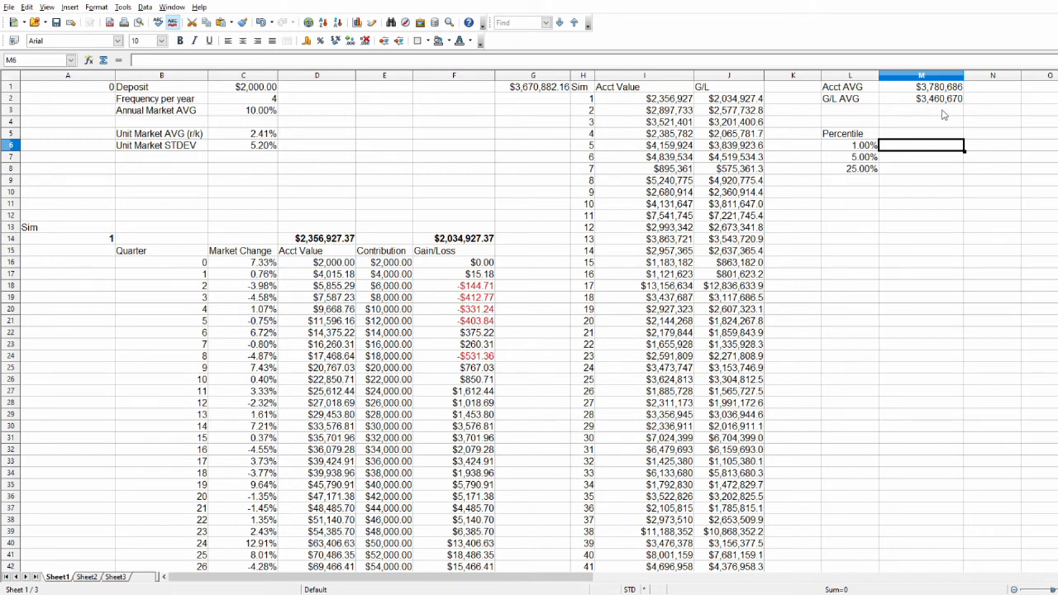
{"action": "type", "text": "=pe"}
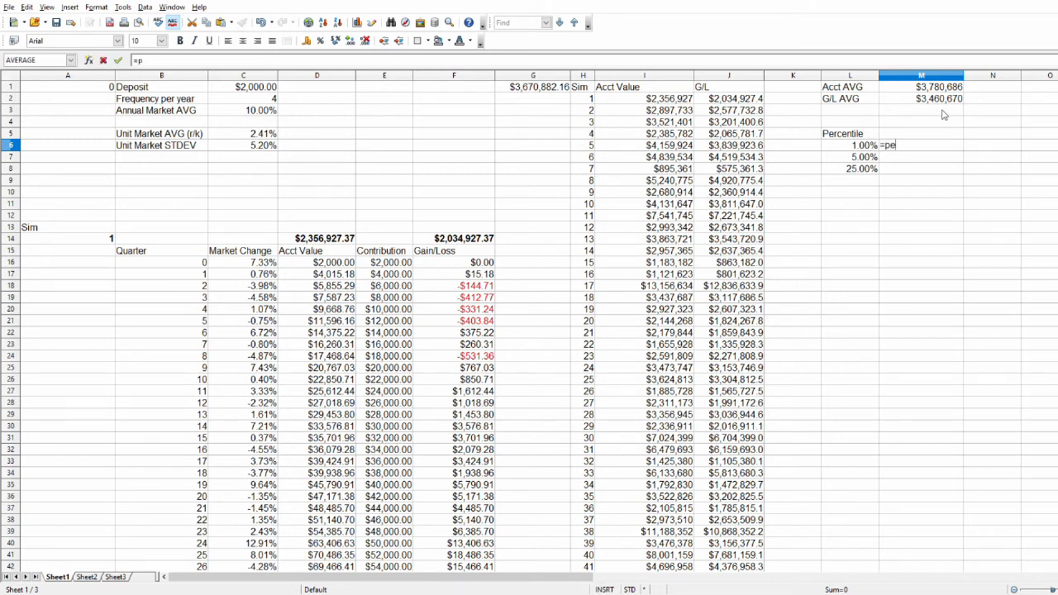
{"action": "type", "text": "rcentile("}
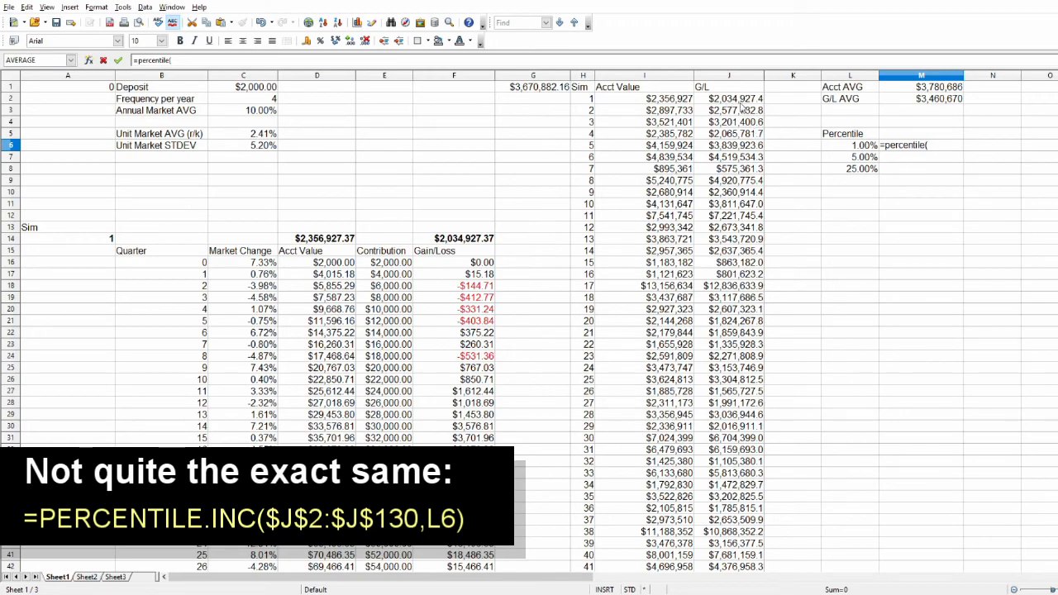
{"action": "left_click", "coordinate": [736, 99]}
{"action": "left_click_drag", "start_coordinate": [736, 99], "coordinate": [719, 371]}
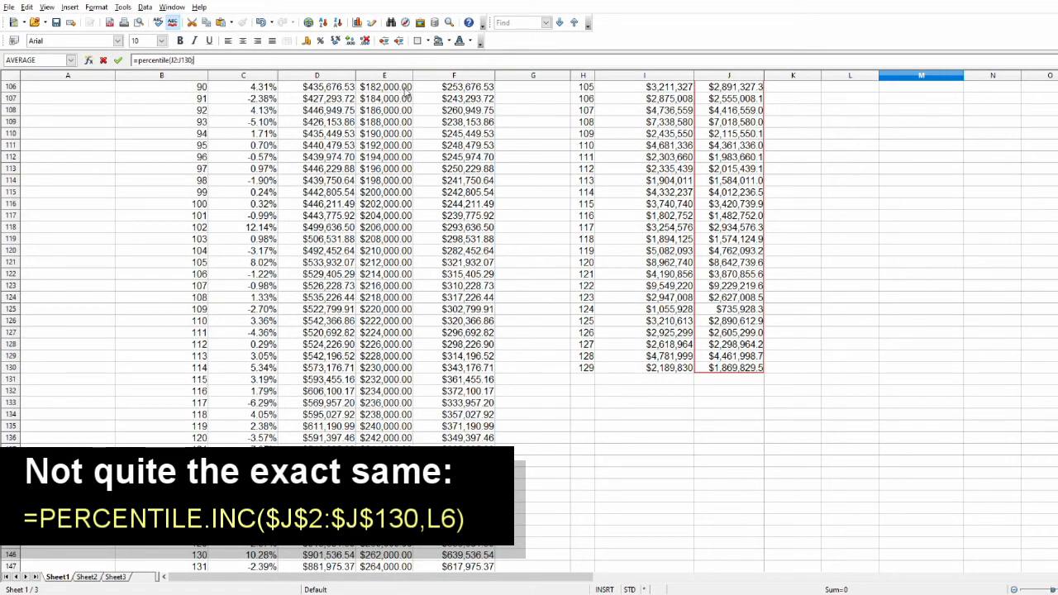
{"action": "scroll", "coordinate": [830, 297], "scroll_direction": "up", "scroll_amount": 5}
{"action": "scroll", "coordinate": [830, 298], "scroll_direction": "up", "scroll_amount": 20}
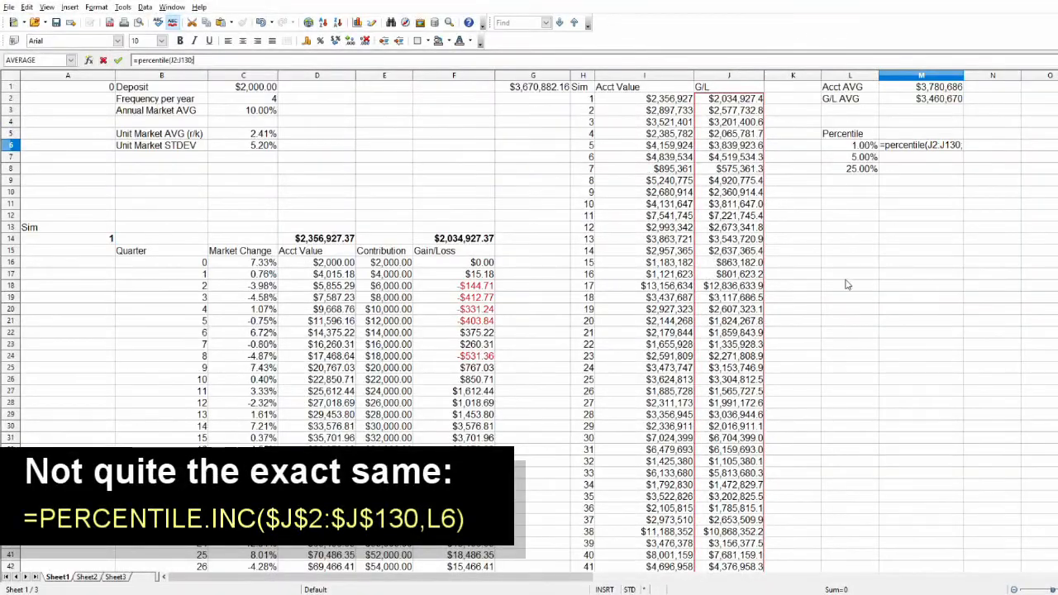
{"action": "left_click", "coordinate": [846, 146]}
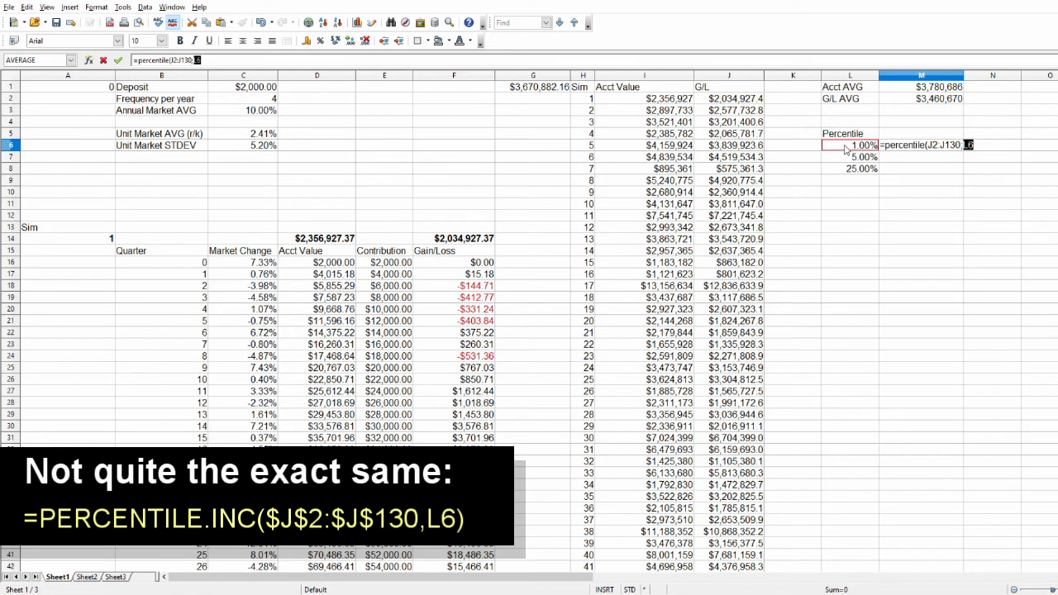
{"action": "type", "text": ")"}
{"action": "key", "text": "Return"}
{"action": "key", "text": "Up"}
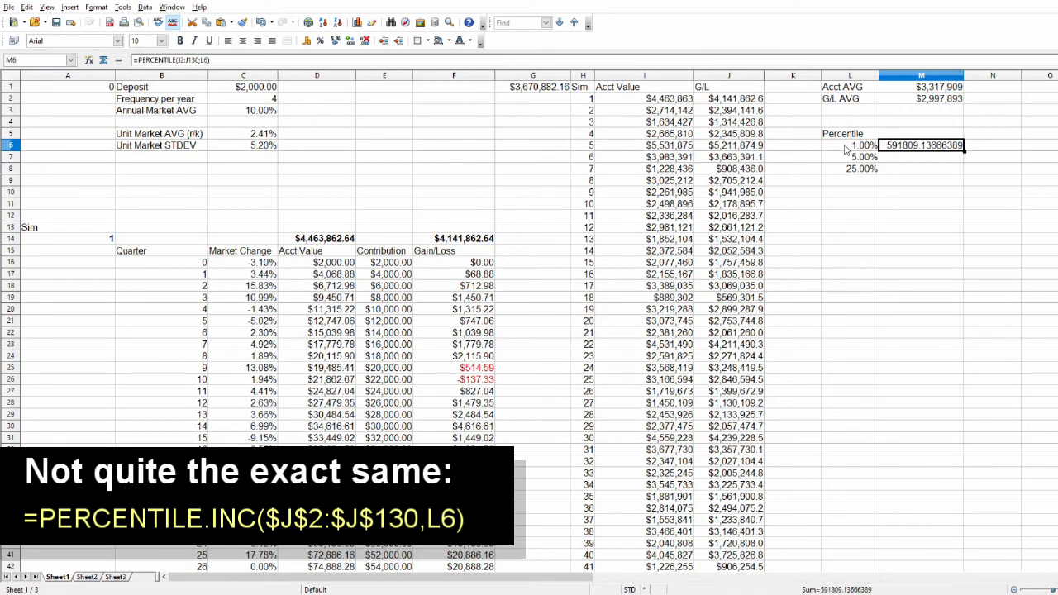
Make the range in the M6 percentile formula absolute as $J$2:$J$130.
{"action": "left_click", "coordinate": [181, 60]}
{"action": "key", "text": "shift+F4"}
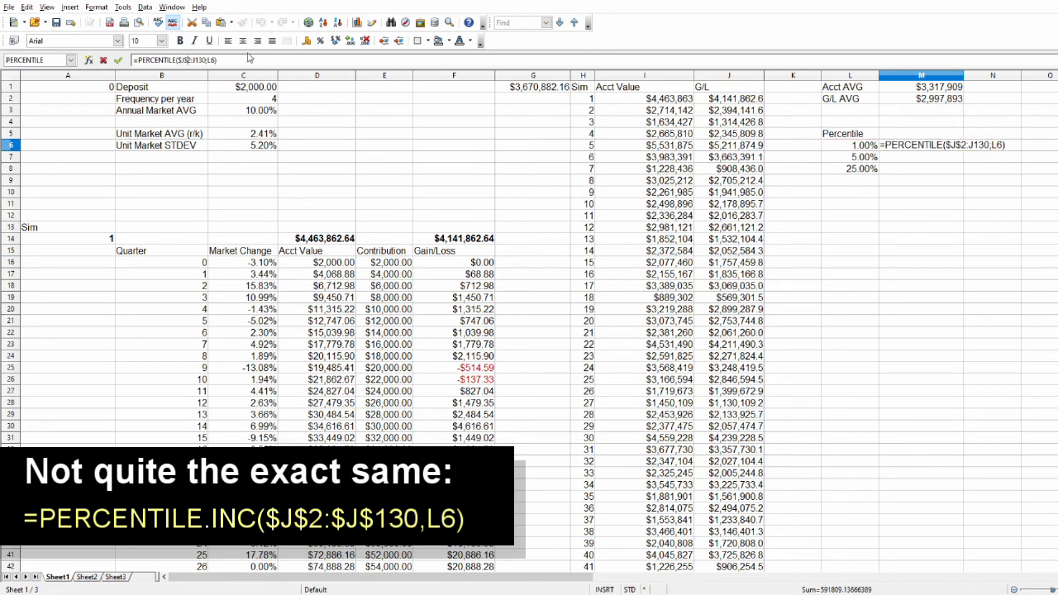
{"action": "type", "text": "$"}
{"action": "key", "text": "Right"}
{"action": "type", "text": "$"}
{"action": "key", "text": "Return"}
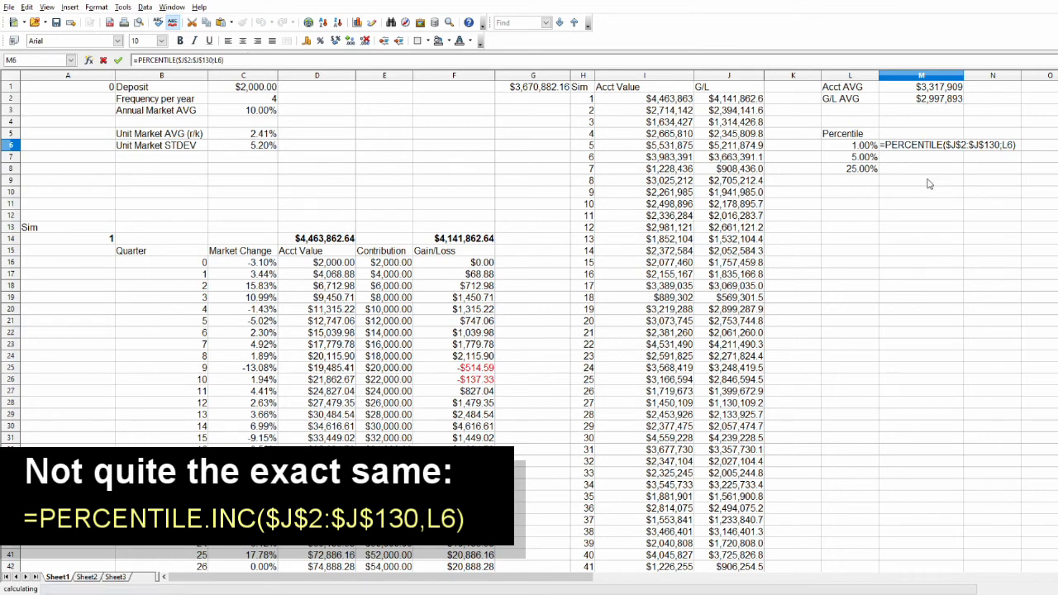
Fill the percentile formula from M6 down to M8 and format M6:M8 as currency without decimals.
{"action": "left_click", "coordinate": [949, 145]}
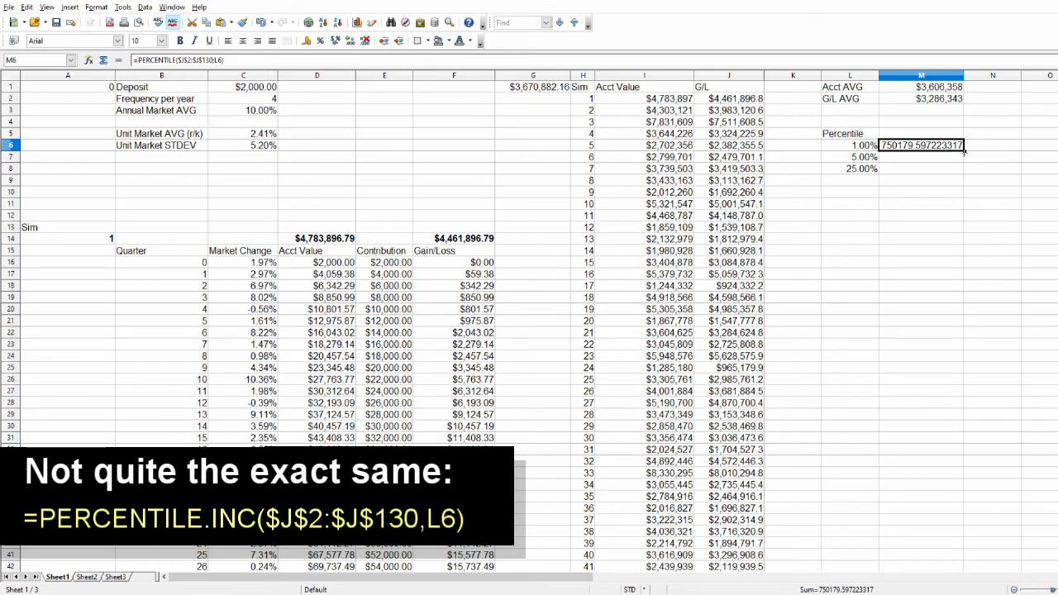
{"action": "left_click_drag", "start_coordinate": [963, 151], "coordinate": [945, 207]}
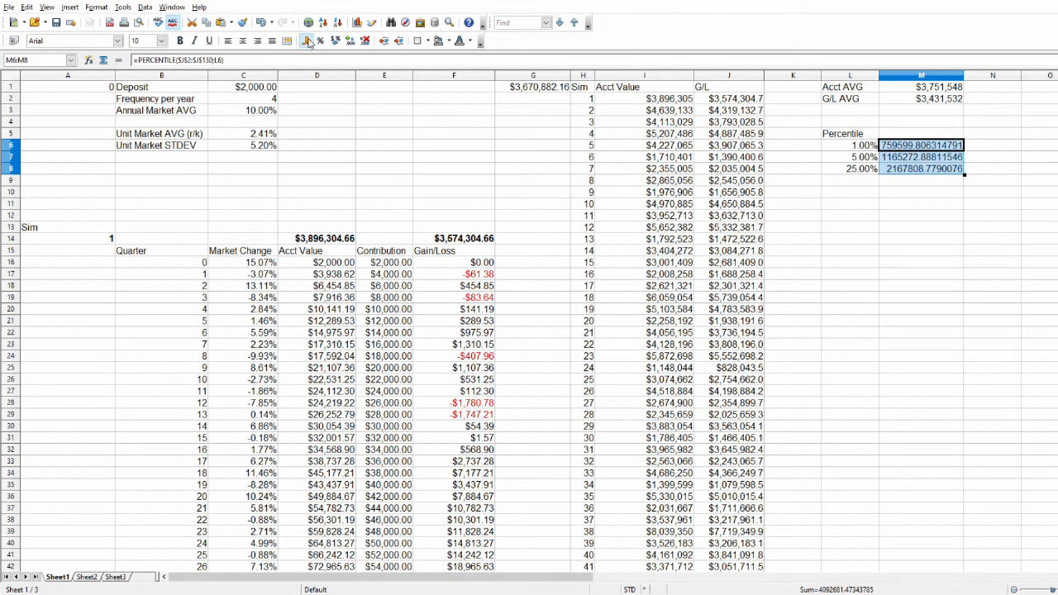
{"action": "left_click", "coordinate": [365, 42]}
{"action": "left_click", "coordinate": [366, 41]}
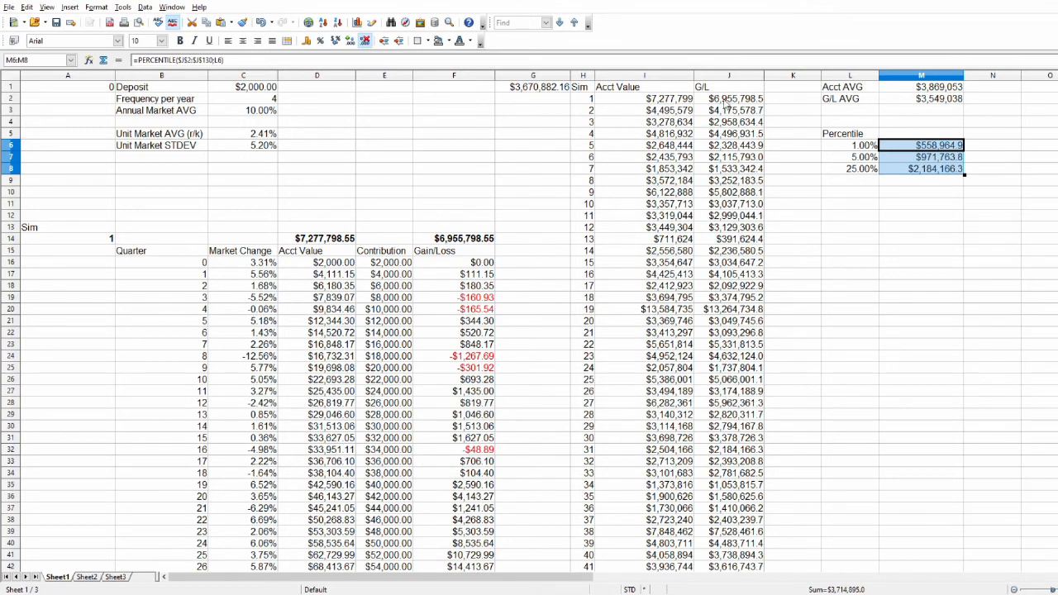
{"action": "left_click", "coordinate": [920, 227]}
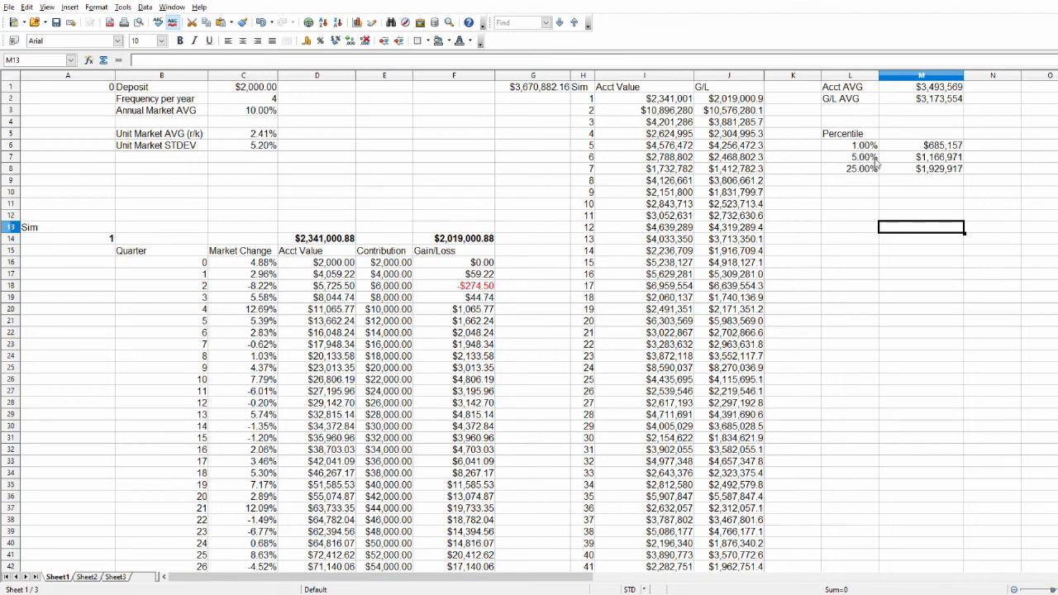
Review the account values and gains/losses listed for all 129 simulations in columns H to J.
{"action": "scroll", "coordinate": [686, 442], "scroll_direction": "down", "scroll_amount": 20}
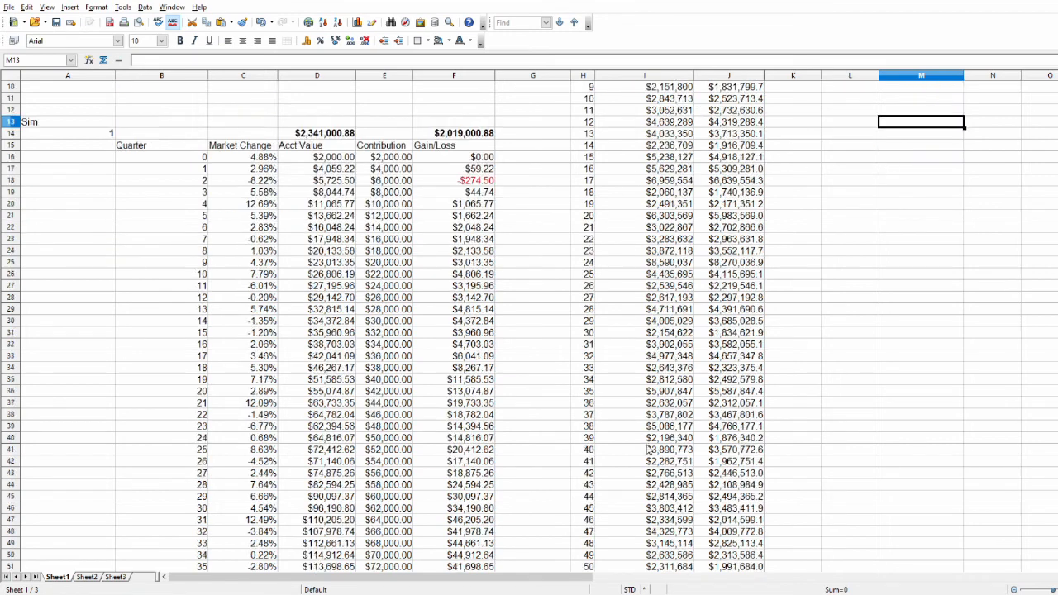
{"action": "scroll", "coordinate": [686, 442], "scroll_direction": "down", "scroll_amount": 12}
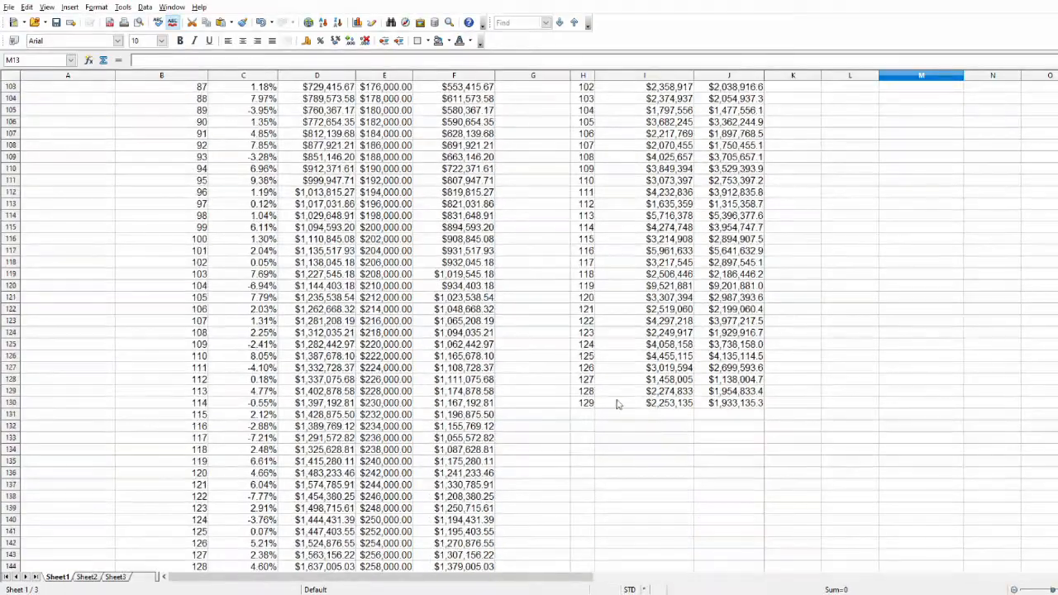
{"action": "scroll", "coordinate": [670, 405], "scroll_direction": "up", "scroll_amount": 5}
{"action": "scroll", "coordinate": [668, 402], "scroll_direction": "up", "scroll_amount": 20}
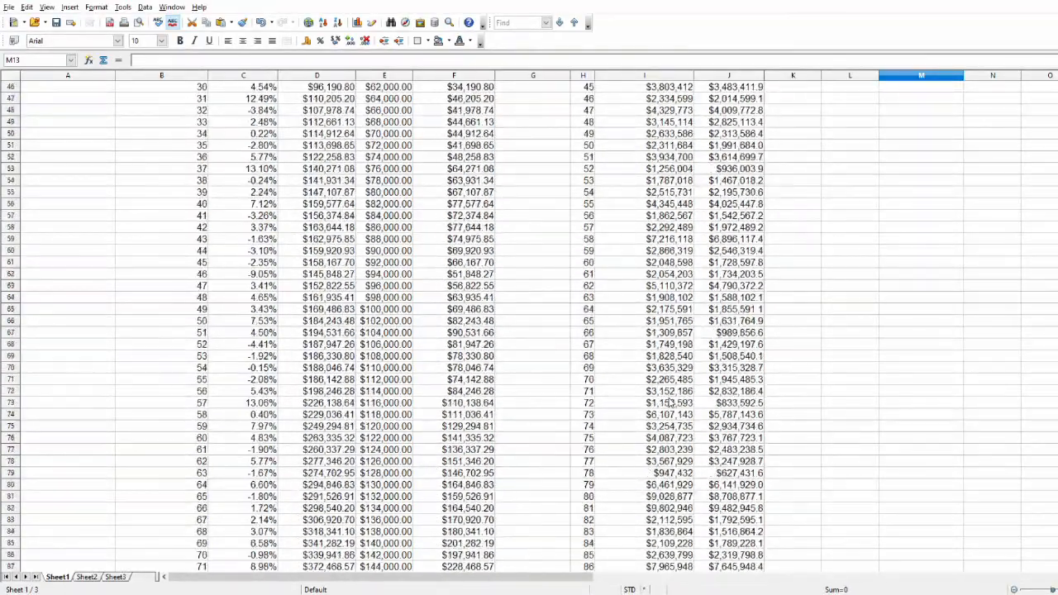
{"action": "scroll", "coordinate": [671, 400], "scroll_direction": "up", "scroll_amount": 3}
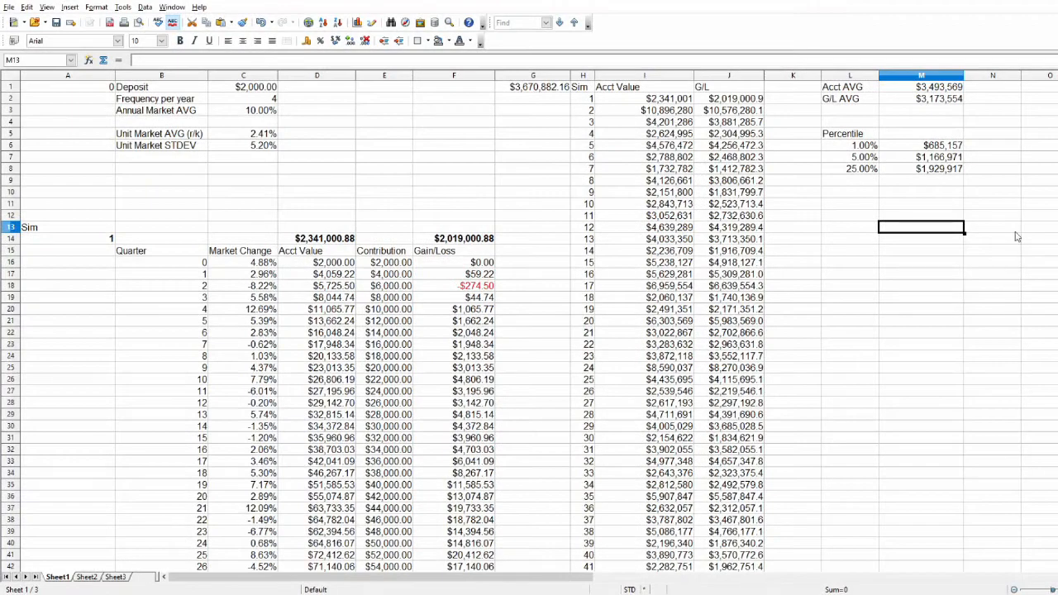
Make the empty cell L10 bold and check the average account value and average gain/loss in M1 and M2.
{"action": "left_click", "coordinate": [841, 192]}
{"action": "key", "text": "ctrl+b"}
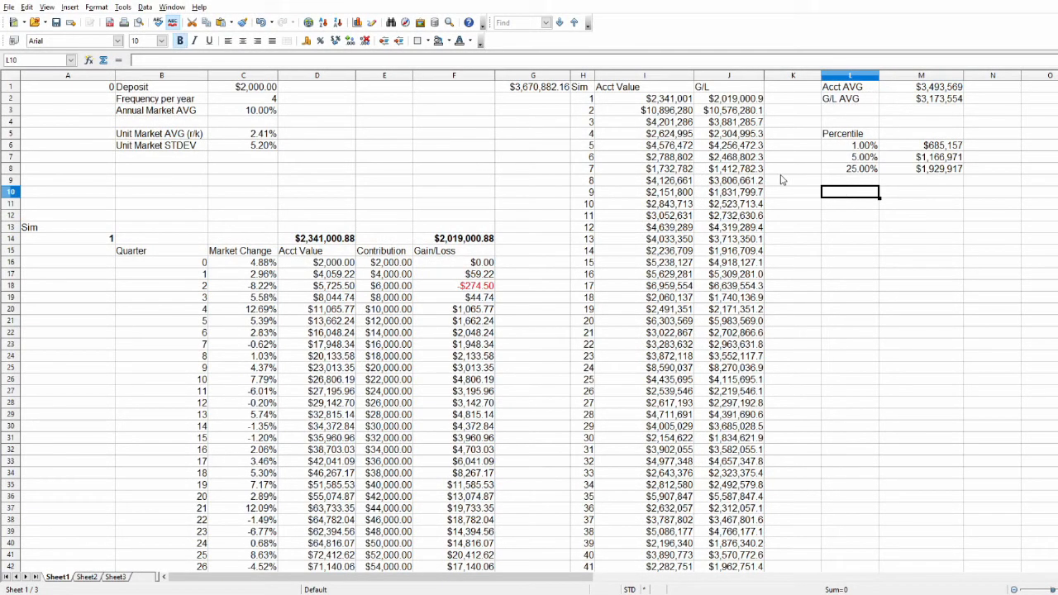
{"action": "left_click", "coordinate": [910, 91]}
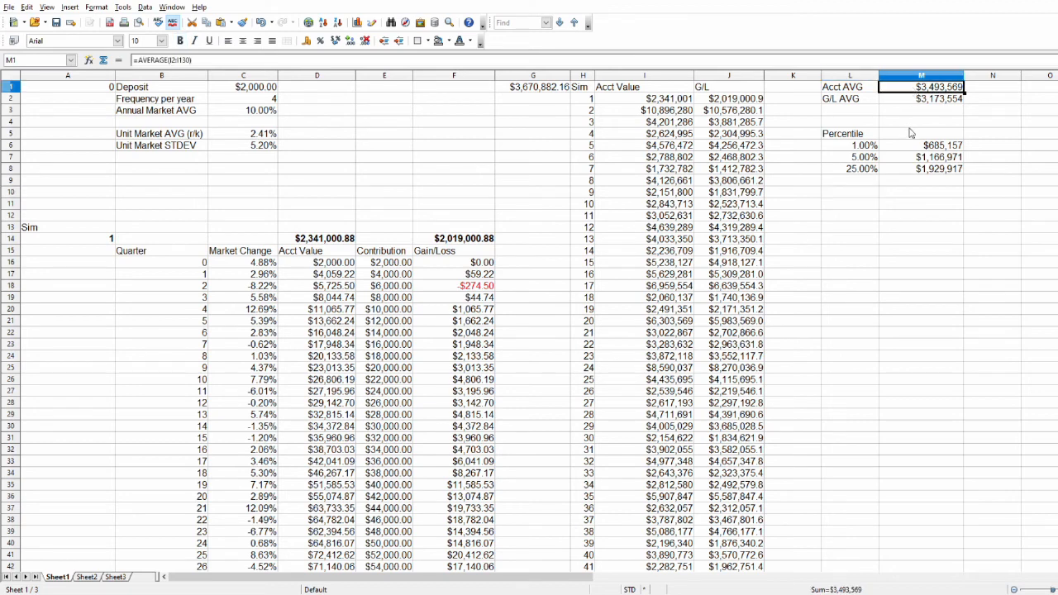
{"action": "left_click", "coordinate": [912, 101]}
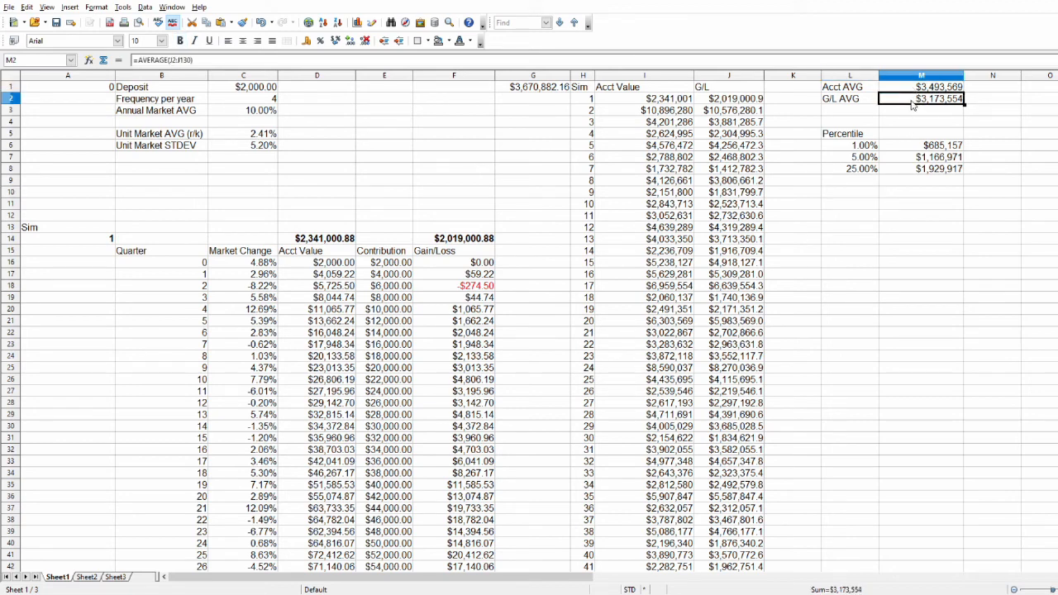
{"action": "left_click", "coordinate": [991, 107]}
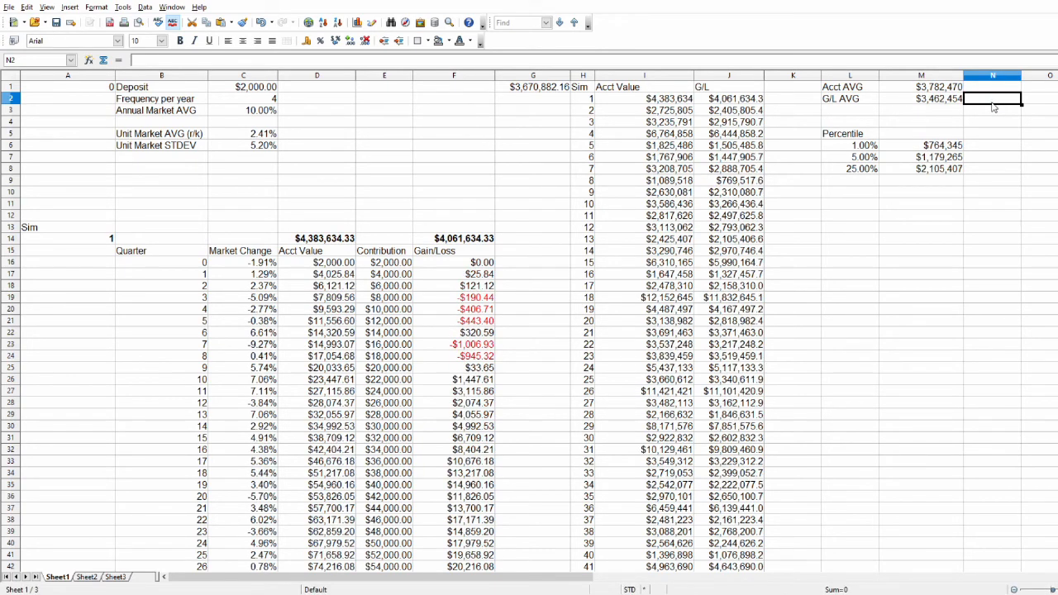
Compare the simulated average account value in M1 with the future value formula in G1 and the annual market average in C3.
{"action": "left_click", "coordinate": [928, 87]}
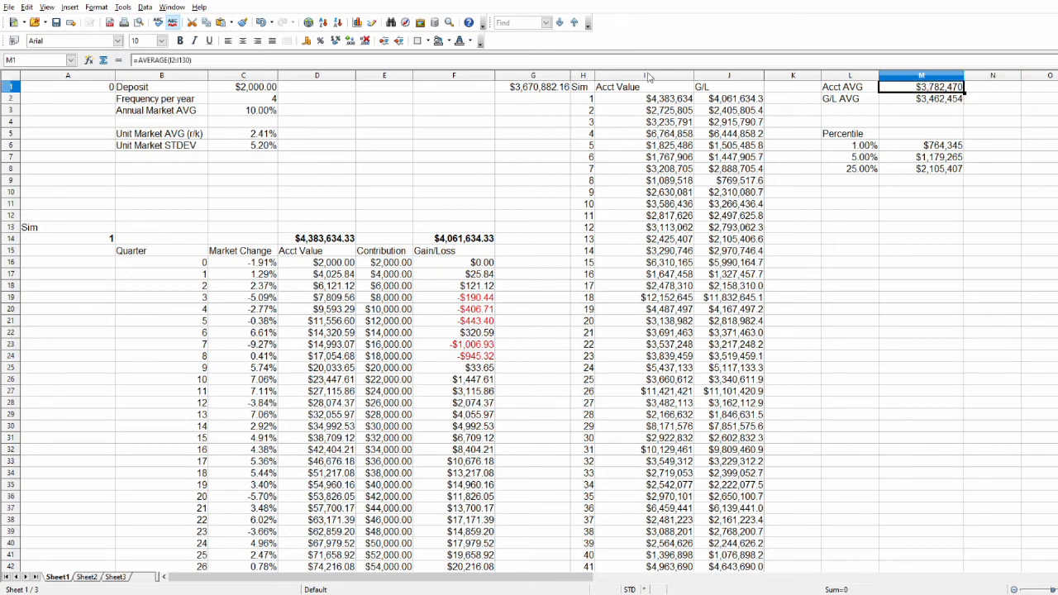
{"action": "left_click", "coordinate": [527, 91]}
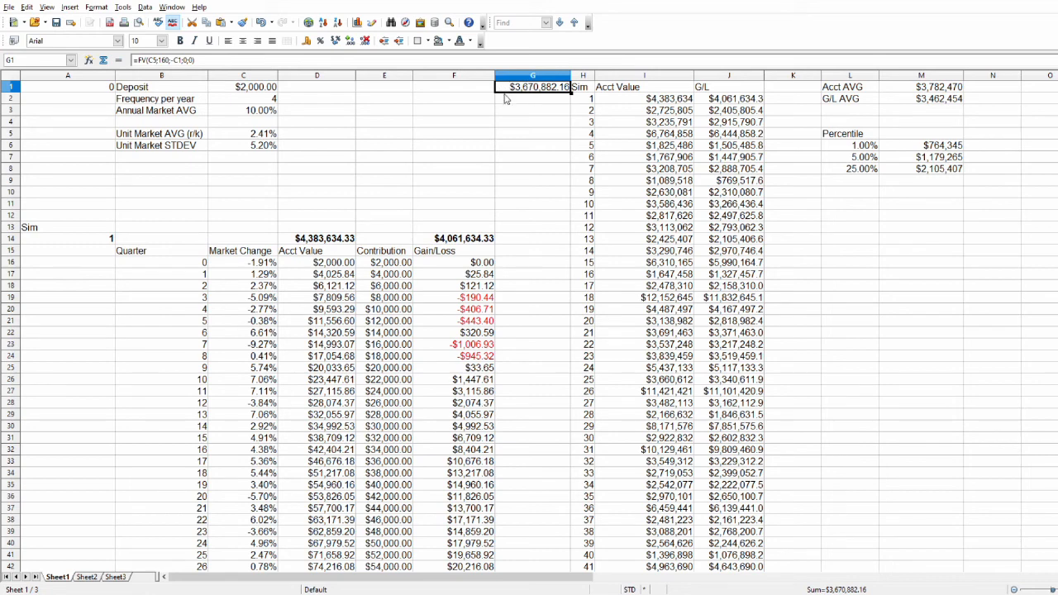
{"action": "left_click", "coordinate": [924, 92]}
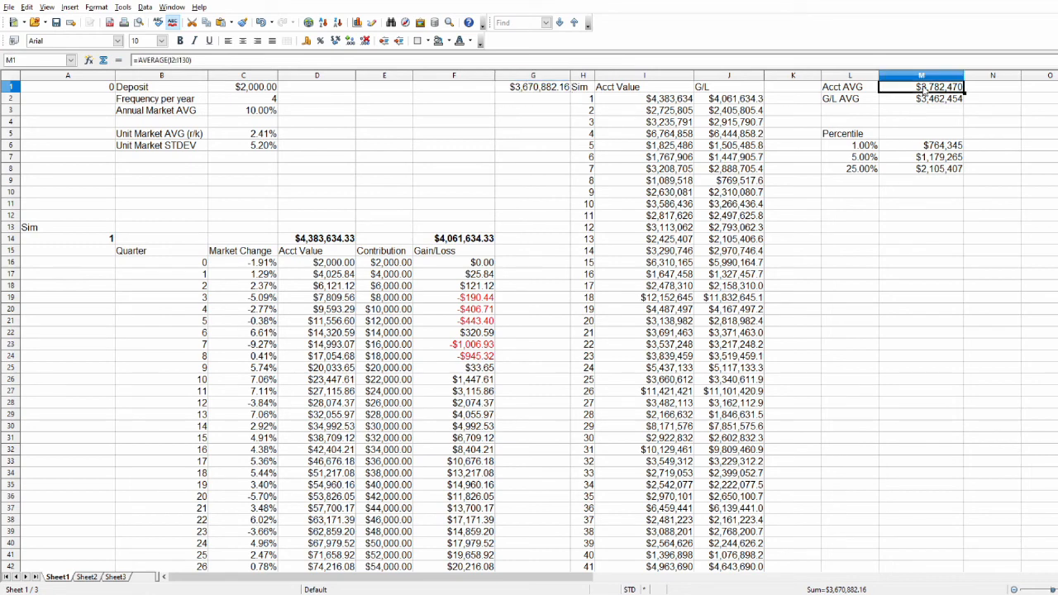
{"action": "left_click", "coordinate": [528, 90]}
{"action": "left_click", "coordinate": [263, 110]}
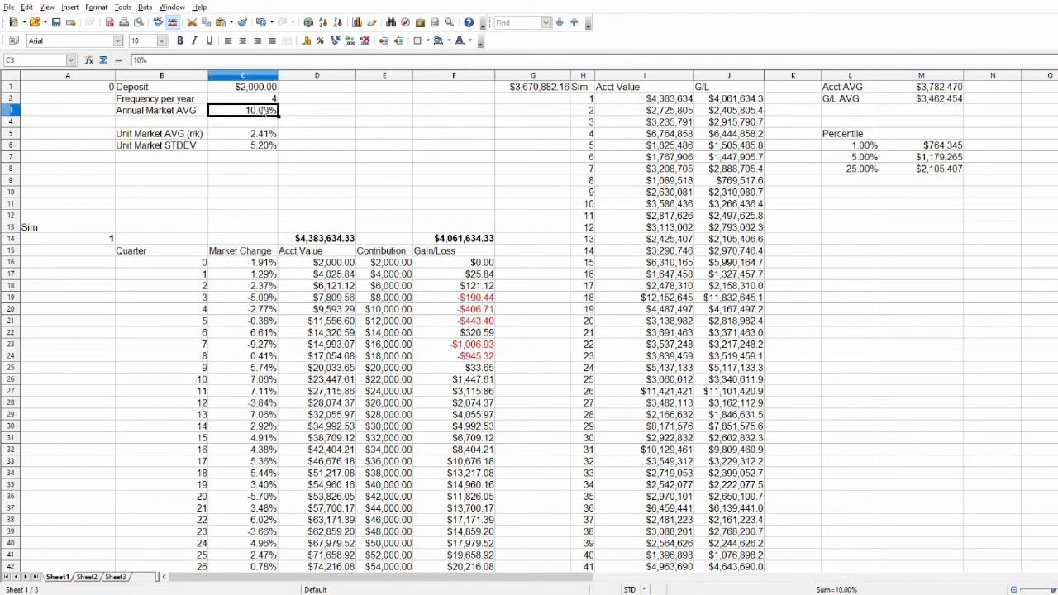
{"action": "scroll", "coordinate": [272, 272], "scroll_direction": "down", "scroll_amount": 9}
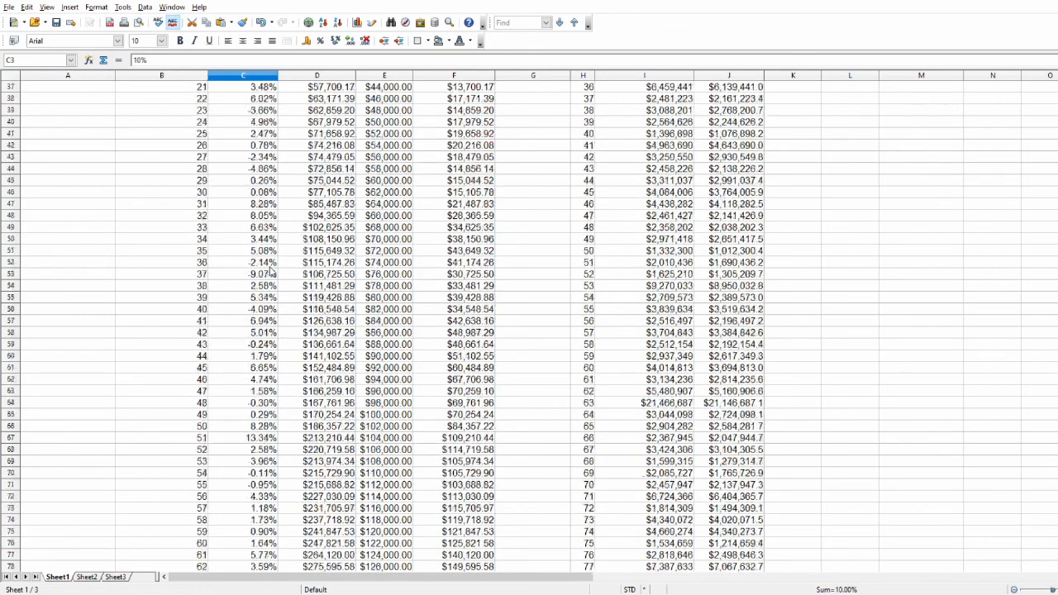
{"action": "scroll", "coordinate": [272, 271], "scroll_direction": "up", "scroll_amount": 9}
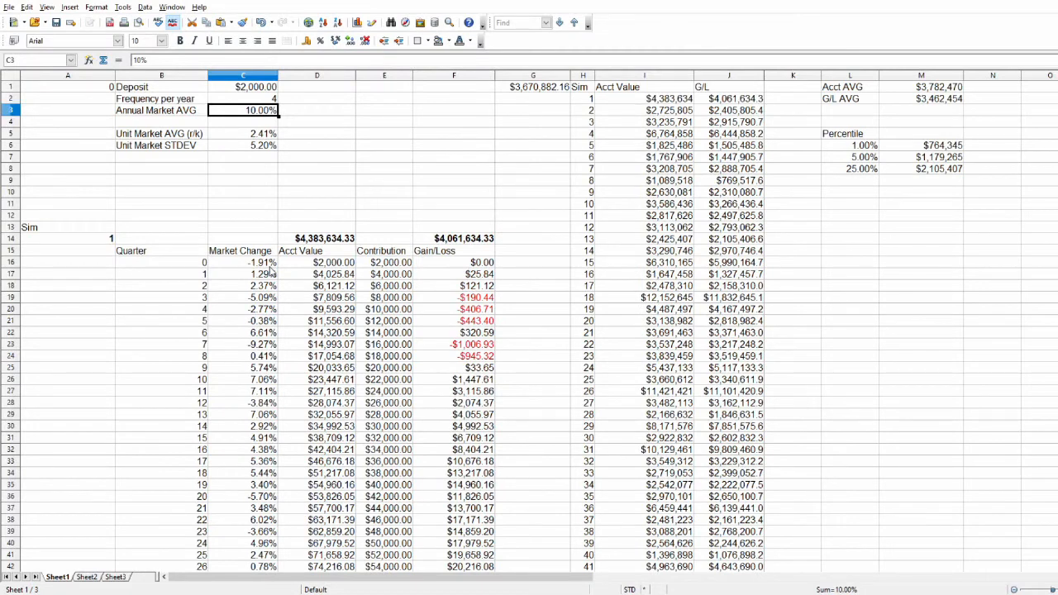
{"action": "left_click", "coordinate": [529, 88]}
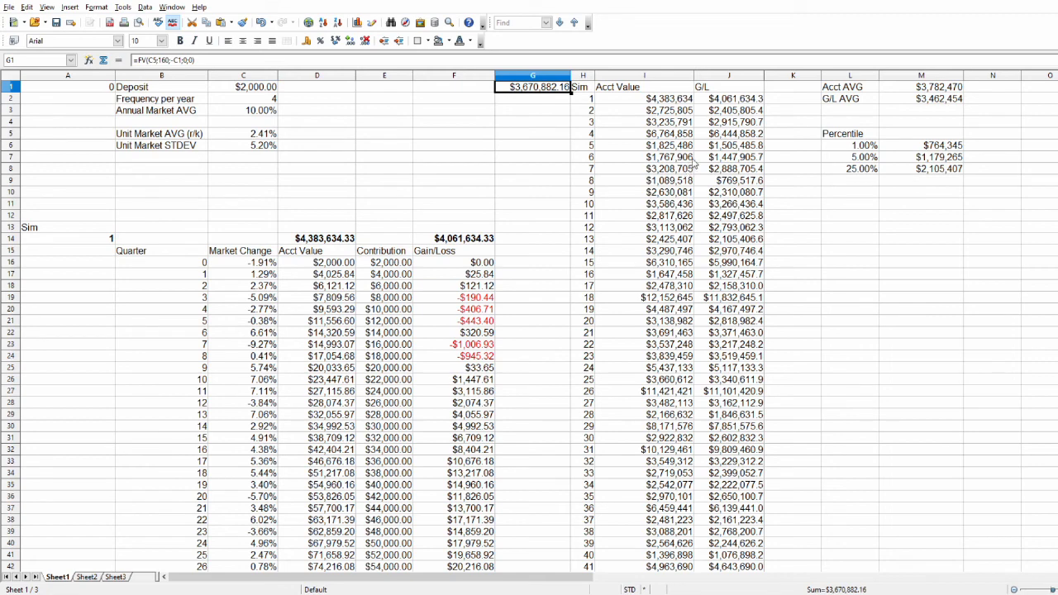
Examine the 1% gain/loss percentile in L6 and M6 and the simulation list down to simulation 129.
{"action": "left_click", "coordinate": [864, 147]}
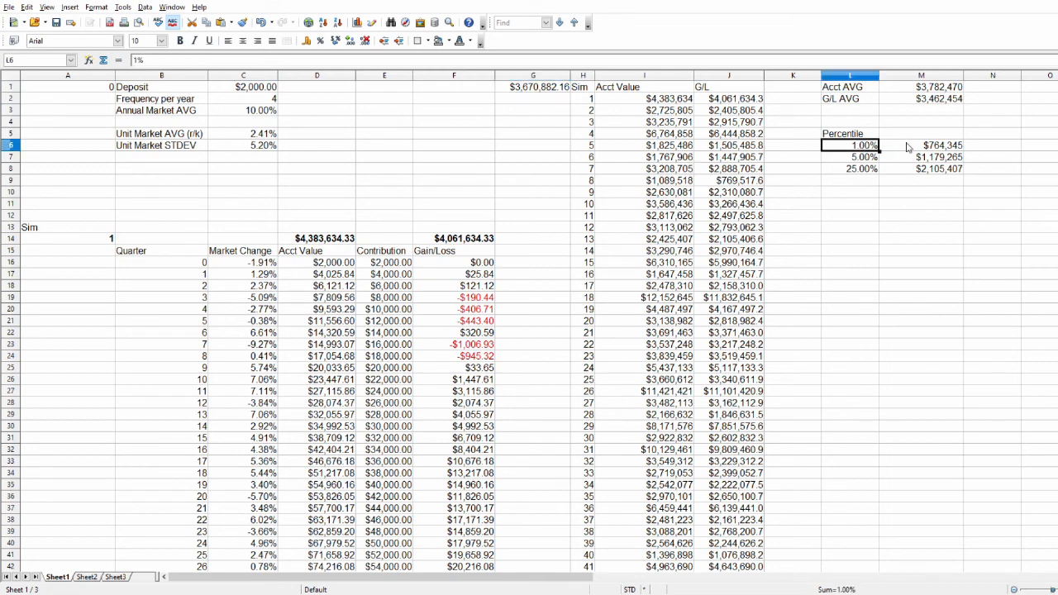
{"action": "left_click", "coordinate": [909, 148]}
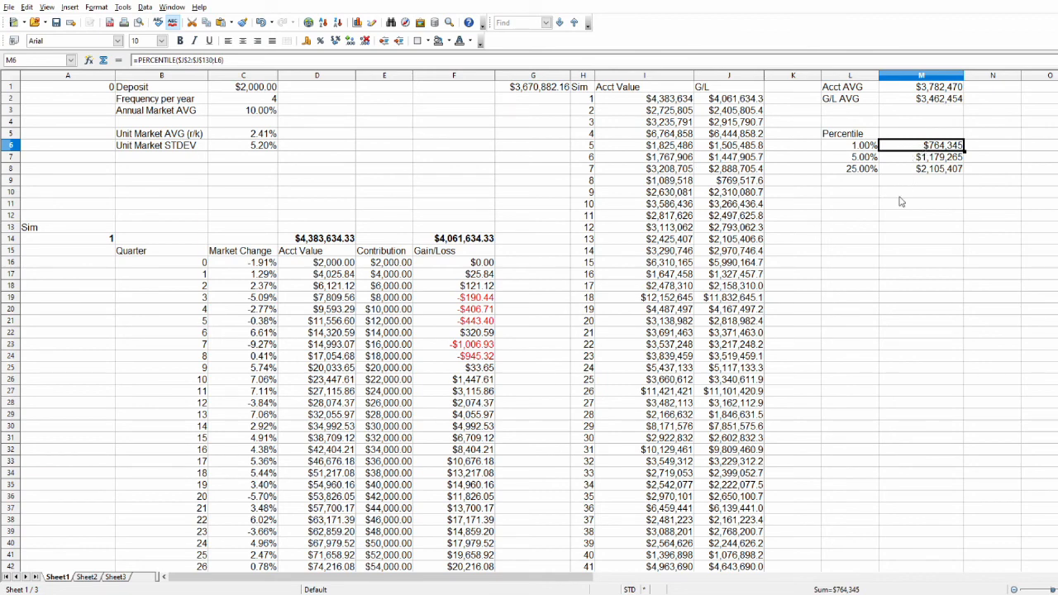
{"action": "left_click", "coordinate": [842, 219]}
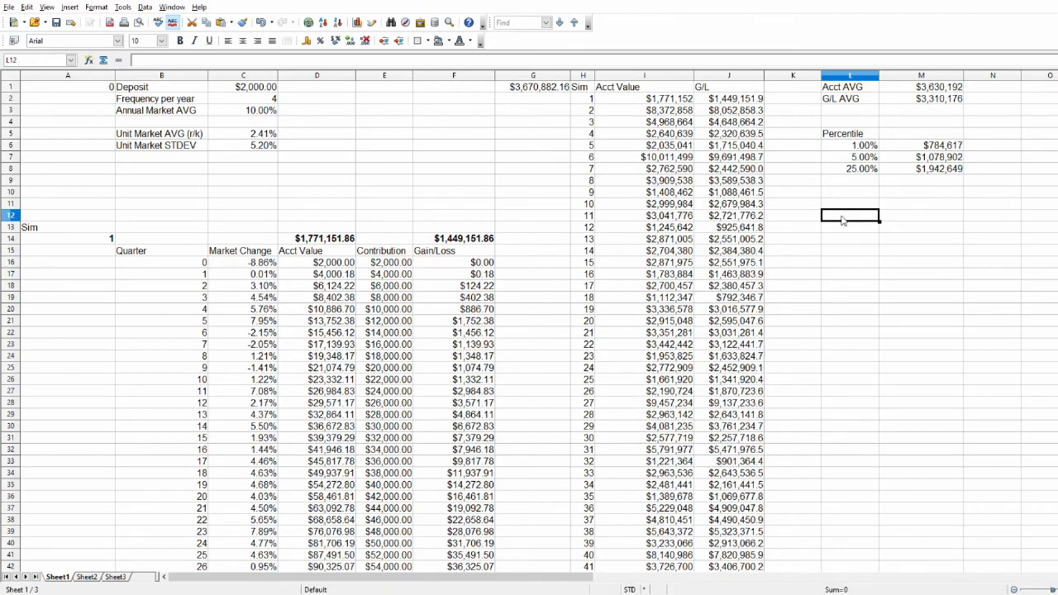
{"action": "scroll", "coordinate": [633, 338], "scroll_direction": "down", "scroll_amount": 20}
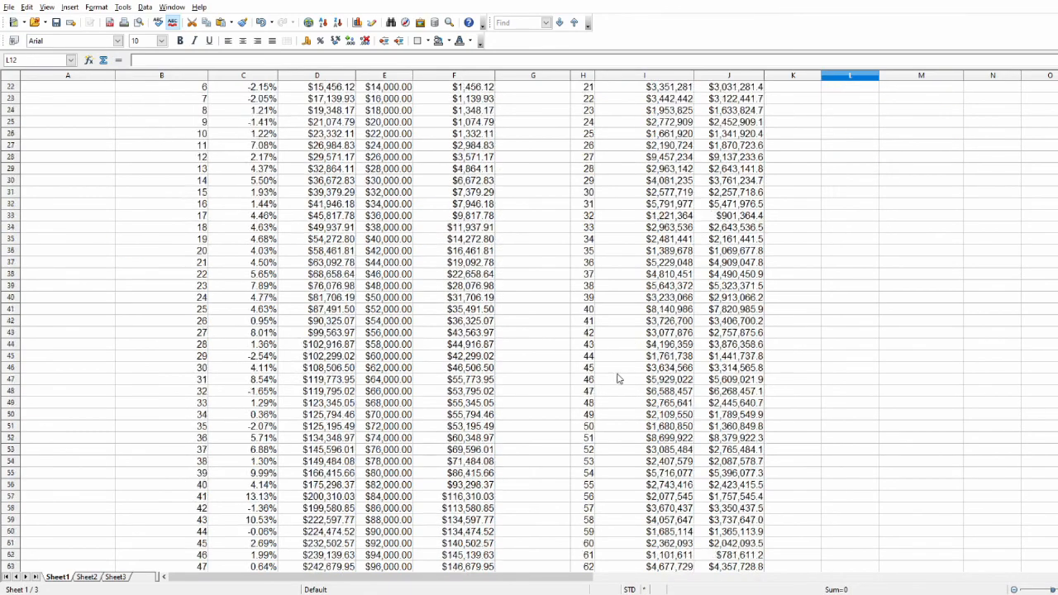
{"action": "scroll", "coordinate": [633, 487], "scroll_direction": "down", "scroll_amount": 4}
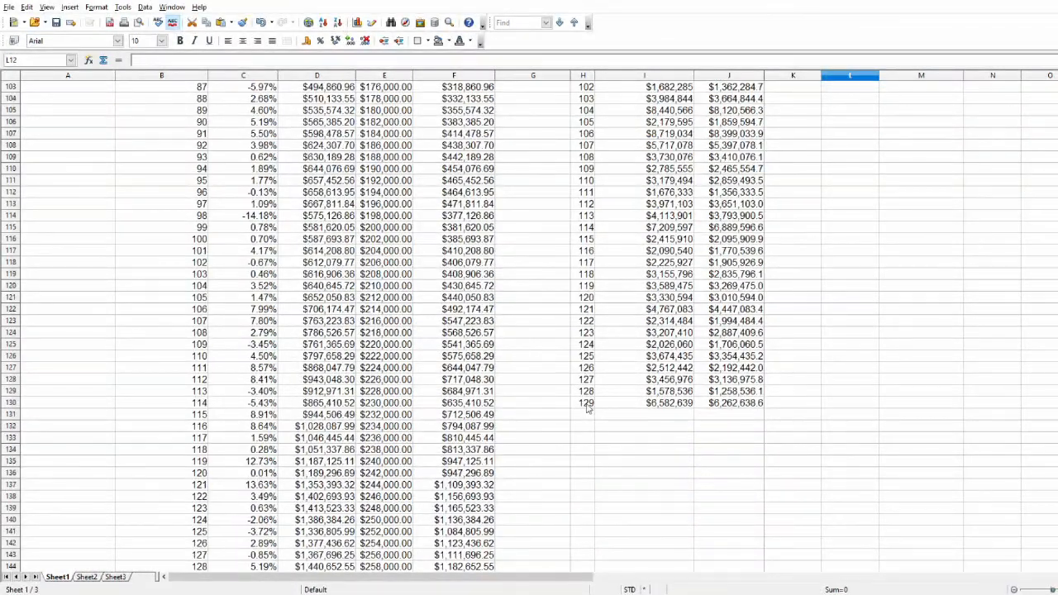
{"action": "scroll", "coordinate": [743, 408], "scroll_direction": "up", "scroll_amount": 9}
{"action": "scroll", "coordinate": [742, 407], "scroll_direction": "up", "scroll_amount": 20}
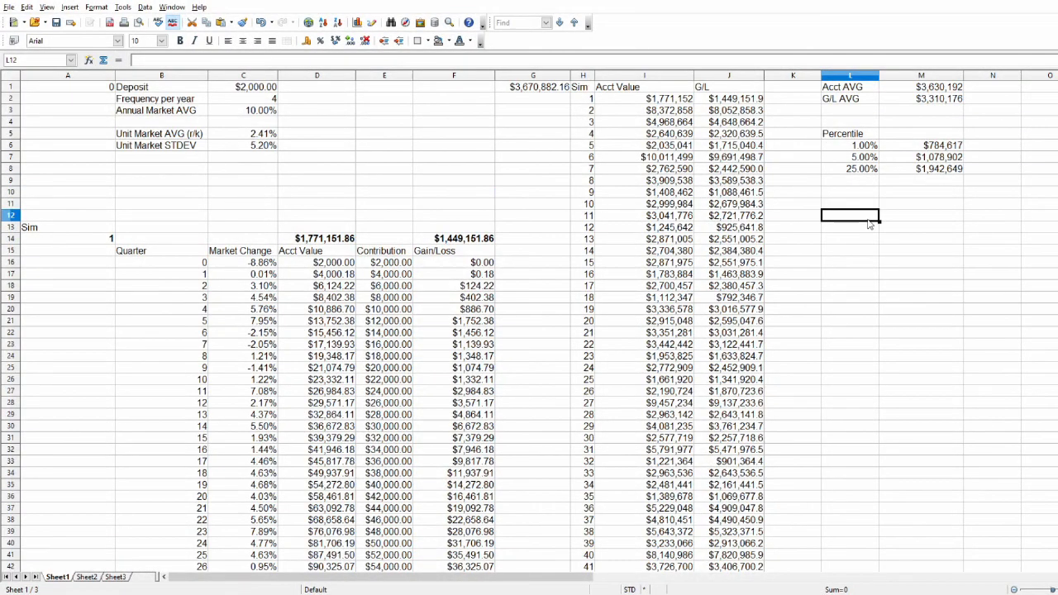
Compare the 5% and 1% gain/loss percentiles and their levels in L6:M7.
{"action": "left_click", "coordinate": [922, 157]}
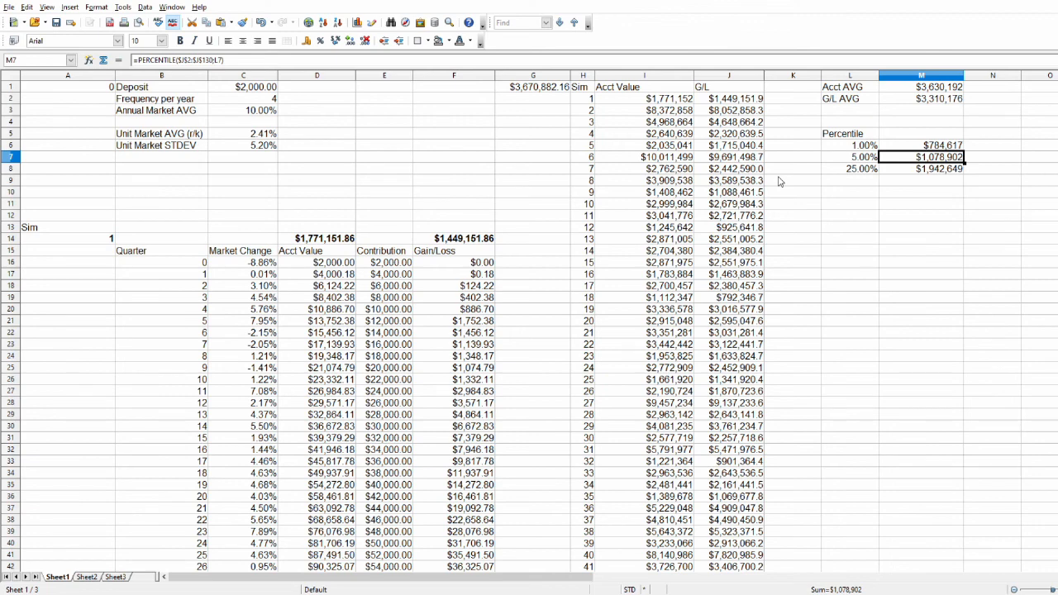
{"action": "left_click", "coordinate": [843, 162]}
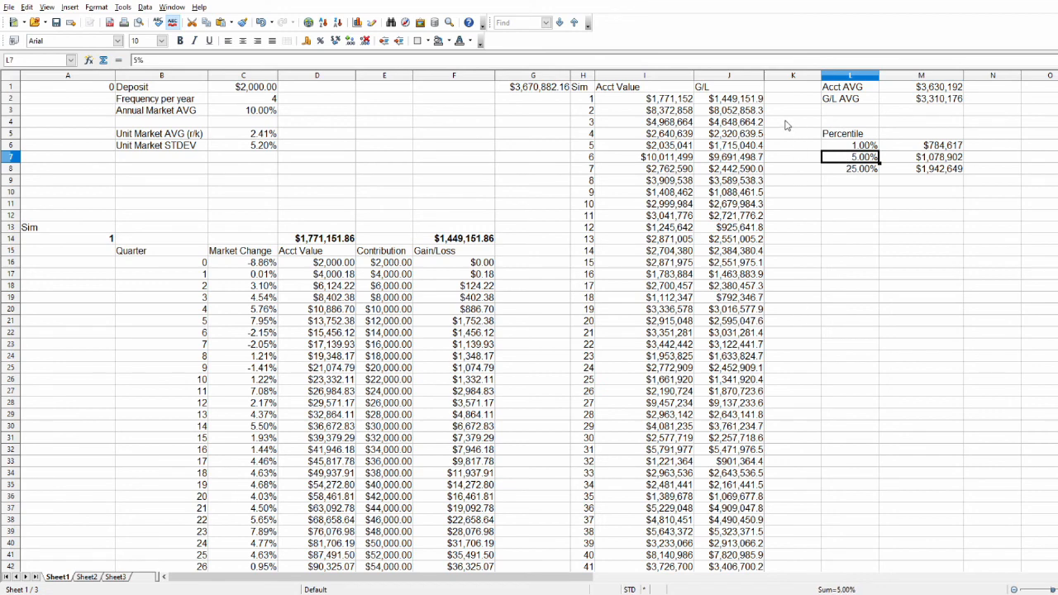
{"action": "key", "text": "Up"}
{"action": "key", "text": "Right"}
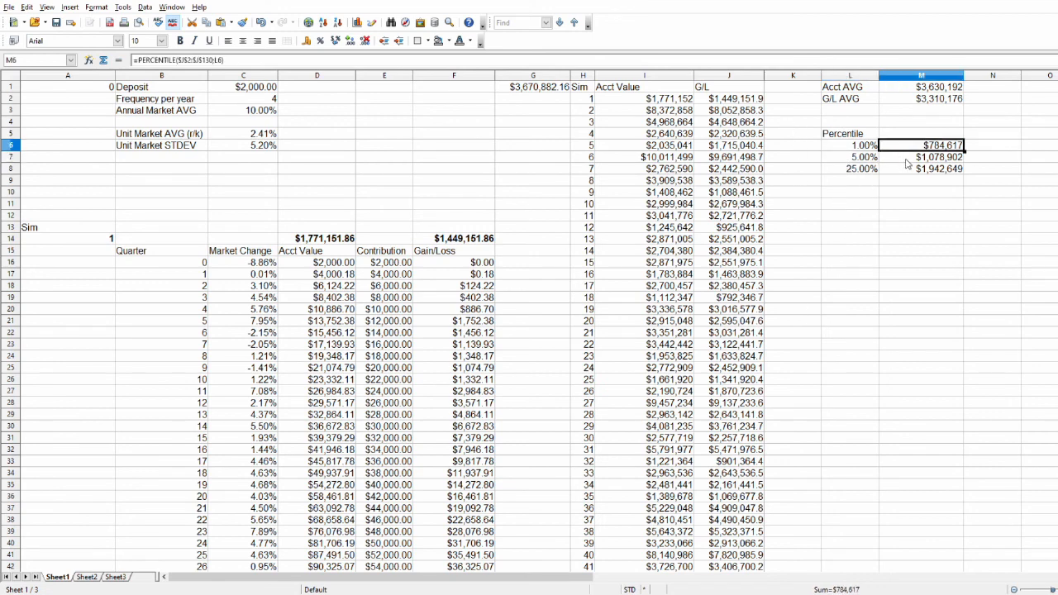
{"action": "key", "text": "Down"}
{"action": "key", "text": "Left"}
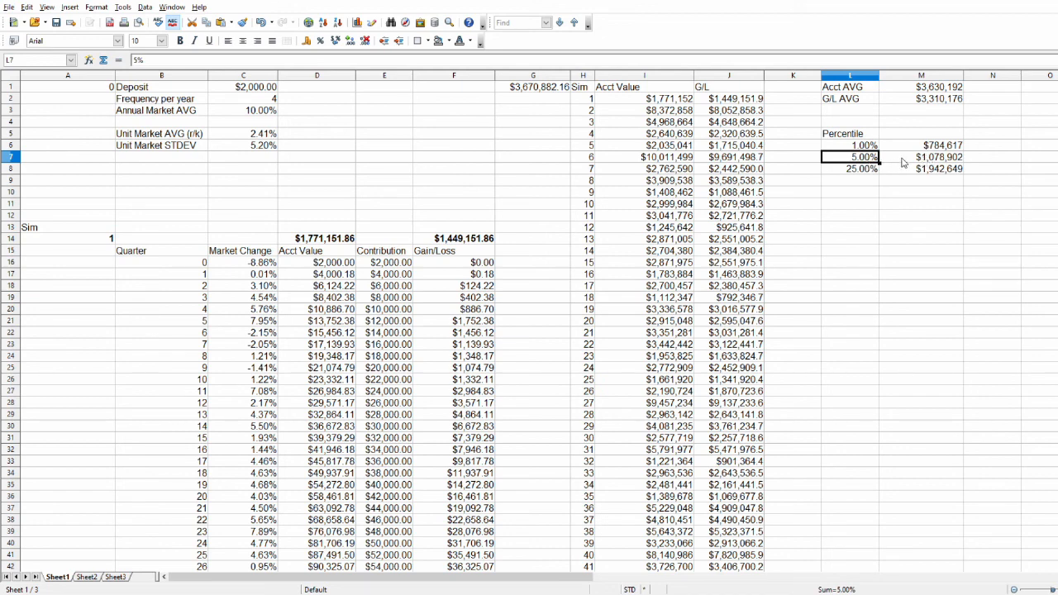
{"action": "left_click", "coordinate": [861, 147]}
{"action": "left_click", "coordinate": [926, 147]}
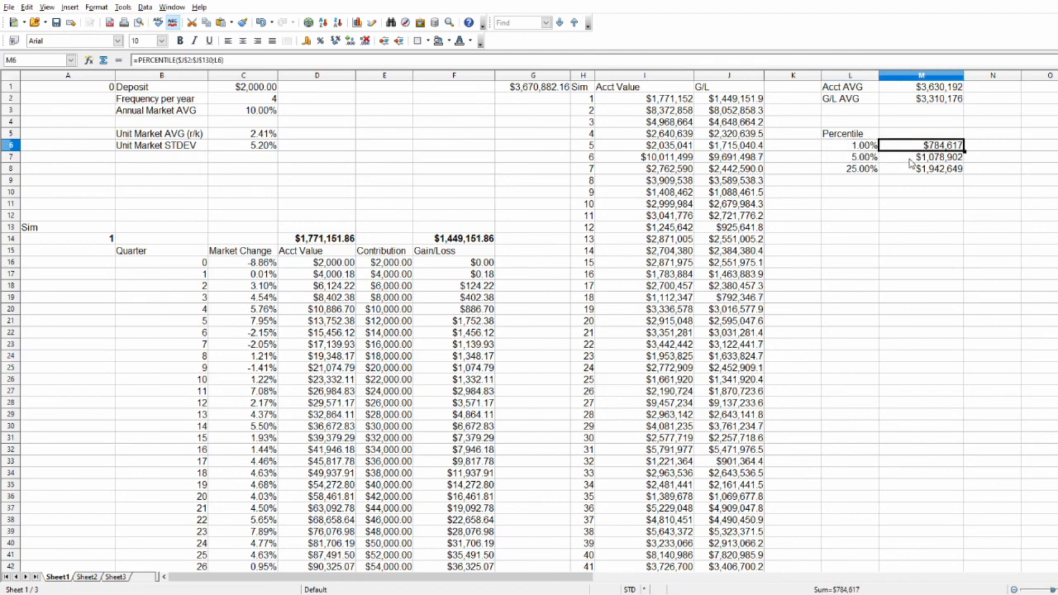
Search column J for the lowest gains/losses, inspecting J70, J120, J124 and J130, and return to the summary.
{"action": "scroll", "coordinate": [798, 332], "scroll_direction": "down", "scroll_amount": 10}
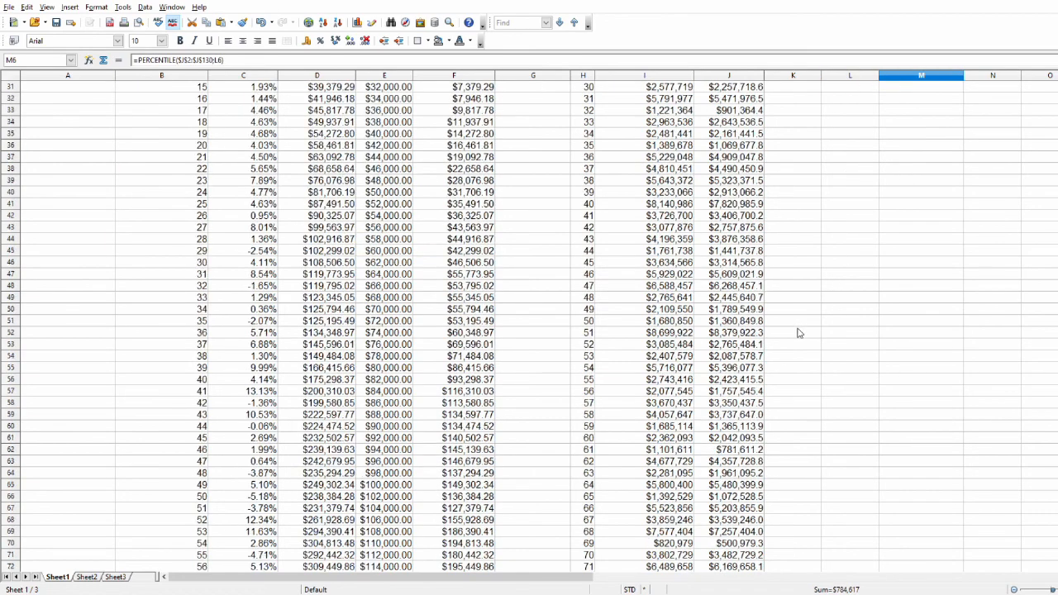
{"action": "scroll", "coordinate": [798, 332], "scroll_direction": "down", "scroll_amount": 5}
{"action": "scroll", "coordinate": [798, 334], "scroll_direction": "down", "scroll_amount": 3}
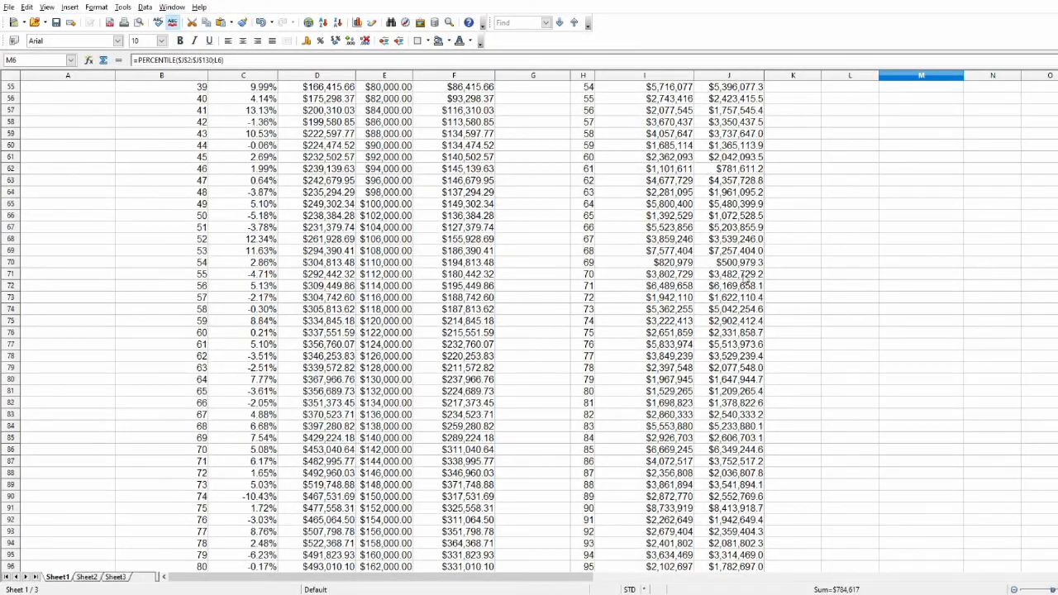
{"action": "left_click", "coordinate": [743, 263]}
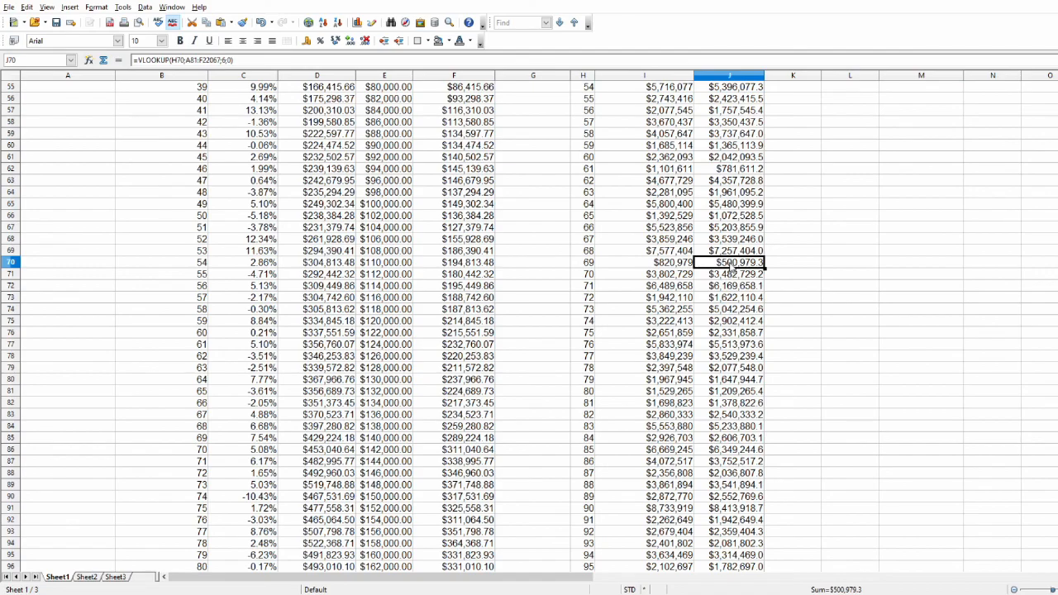
{"action": "scroll", "coordinate": [733, 267], "scroll_direction": "up", "scroll_amount": 18}
{"action": "scroll", "coordinate": [732, 313], "scroll_direction": "down", "scroll_amount": 16}
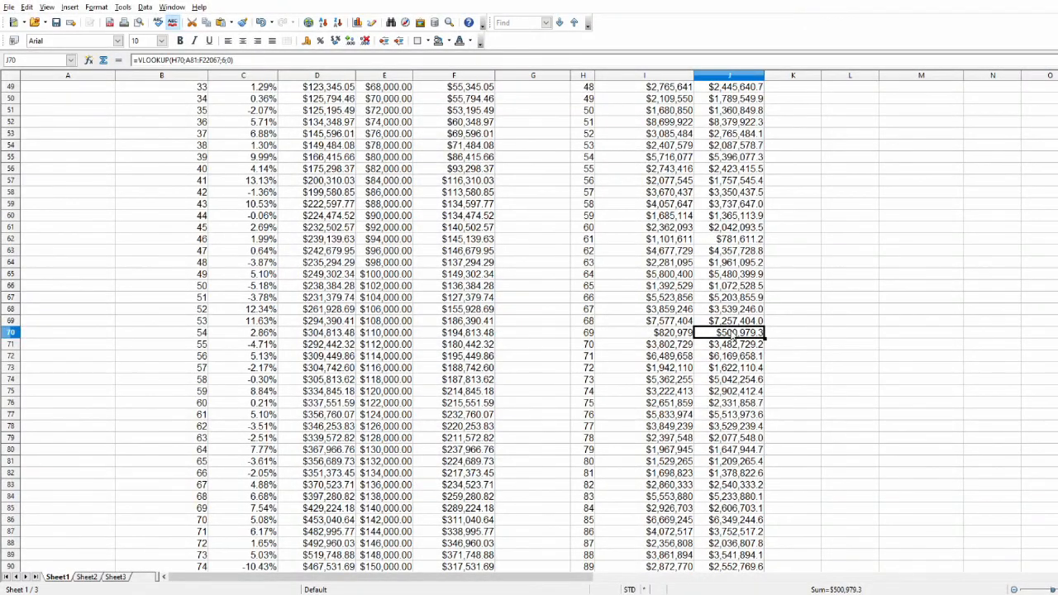
{"action": "scroll", "coordinate": [730, 333], "scroll_direction": "down", "scroll_amount": 18}
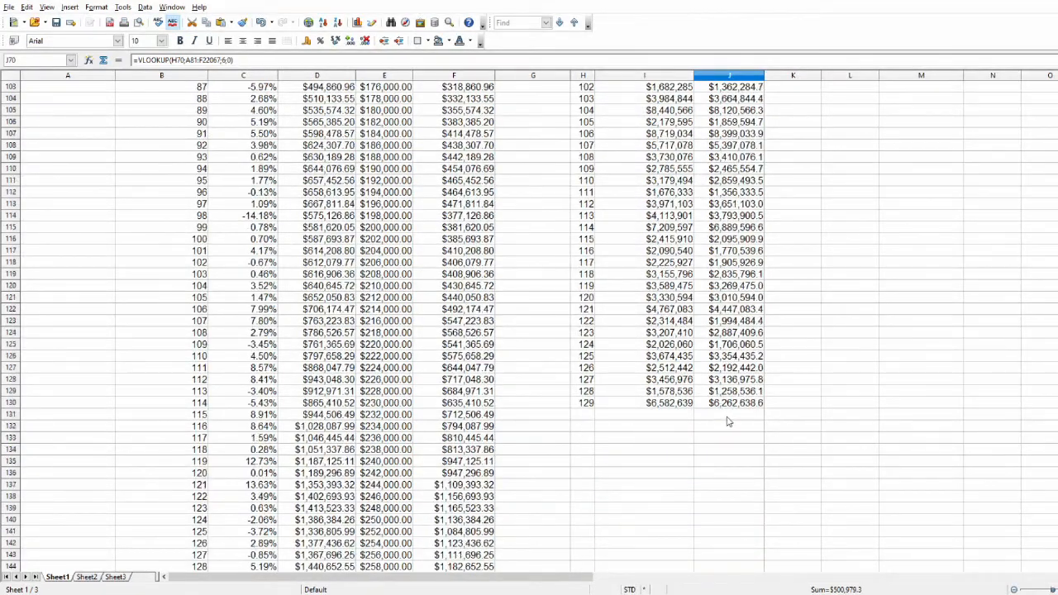
{"action": "left_click", "coordinate": [732, 289]}
{"action": "left_click", "coordinate": [731, 338]}
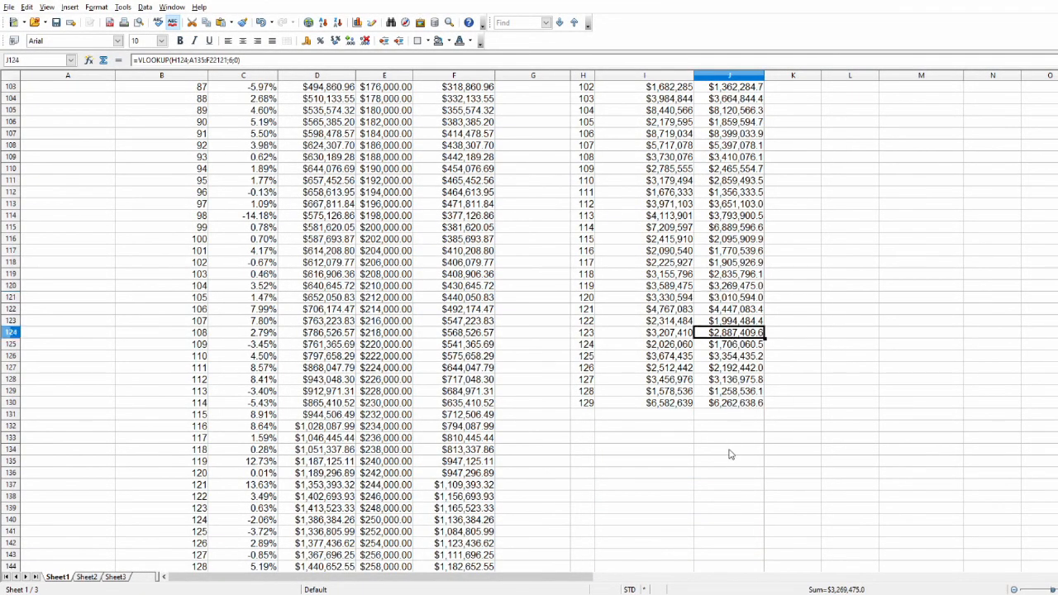
{"action": "left_click", "coordinate": [733, 405]}
{"action": "scroll", "coordinate": [736, 433], "scroll_direction": "up", "scroll_amount": 20}
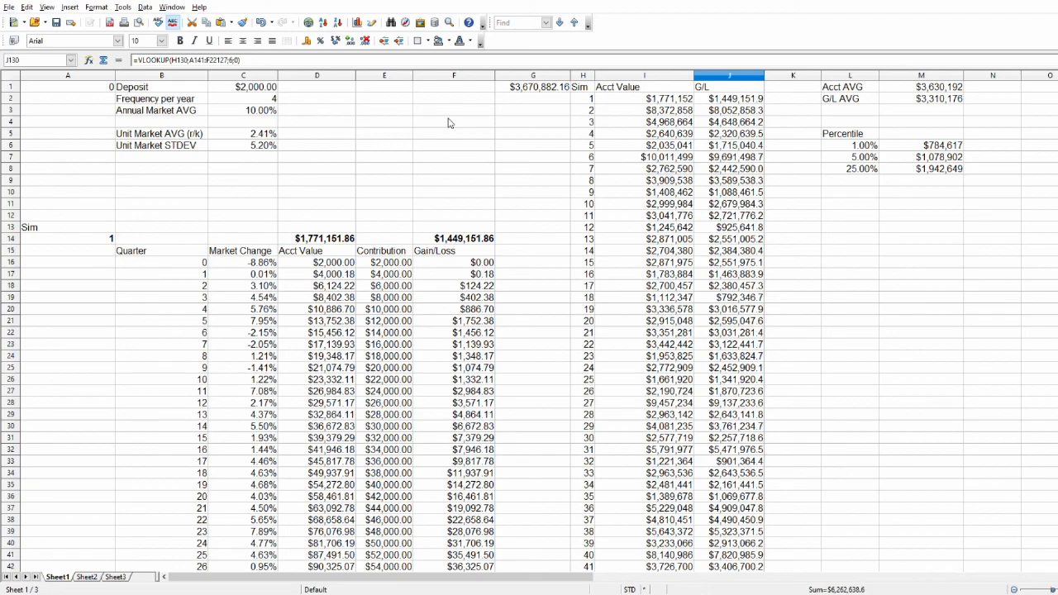
Look over the simulation blocks far down the sheet, return to the inputs and select cell E4.
{"action": "left_click_drag", "start_coordinate": [1057, 89], "coordinate": [1057, 368]}
{"action": "scroll", "coordinate": [590, 238], "scroll_direction": "up", "scroll_amount": 20}
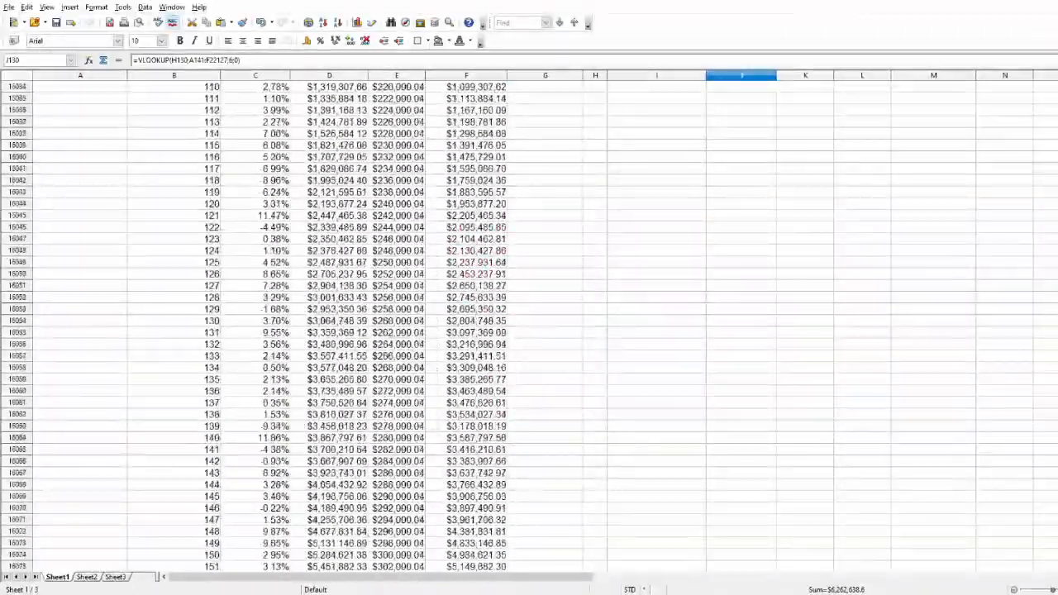
{"action": "left_click", "coordinate": [359, 124]}
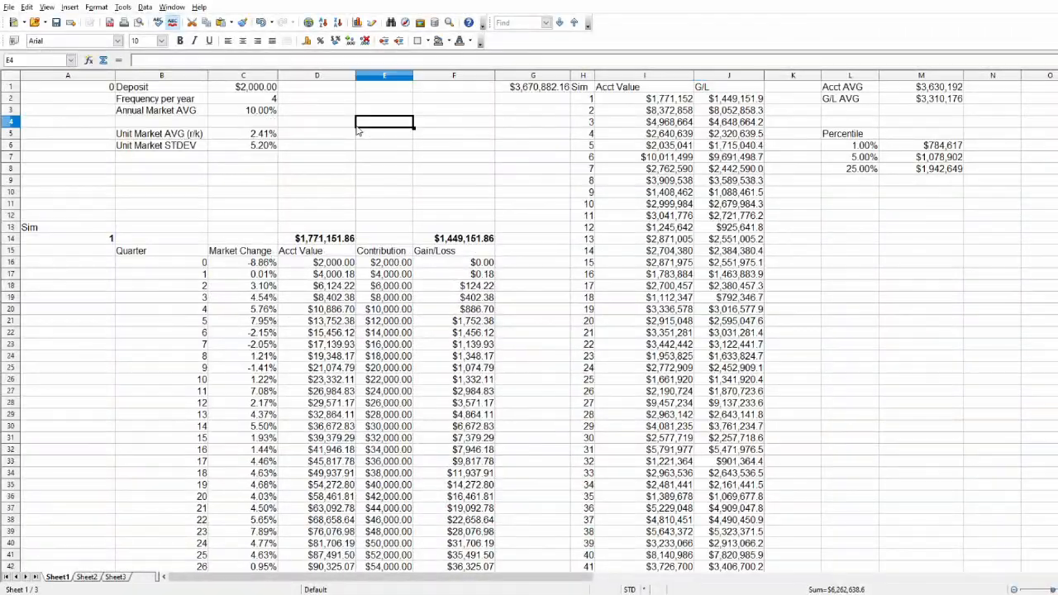